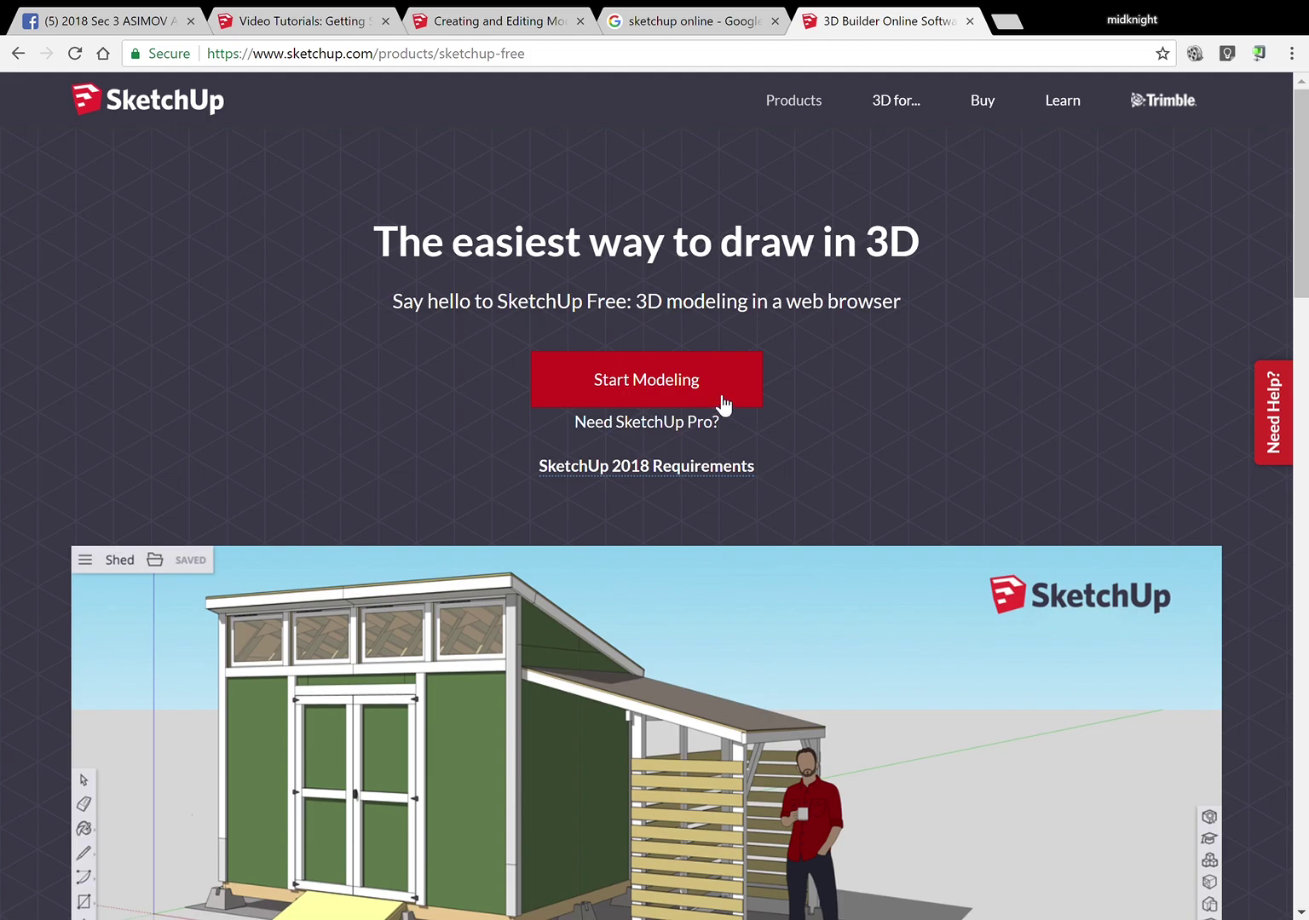
- Start modeling in SketchUp Free and sign in with the first listed Google account
left_click(680, 396)
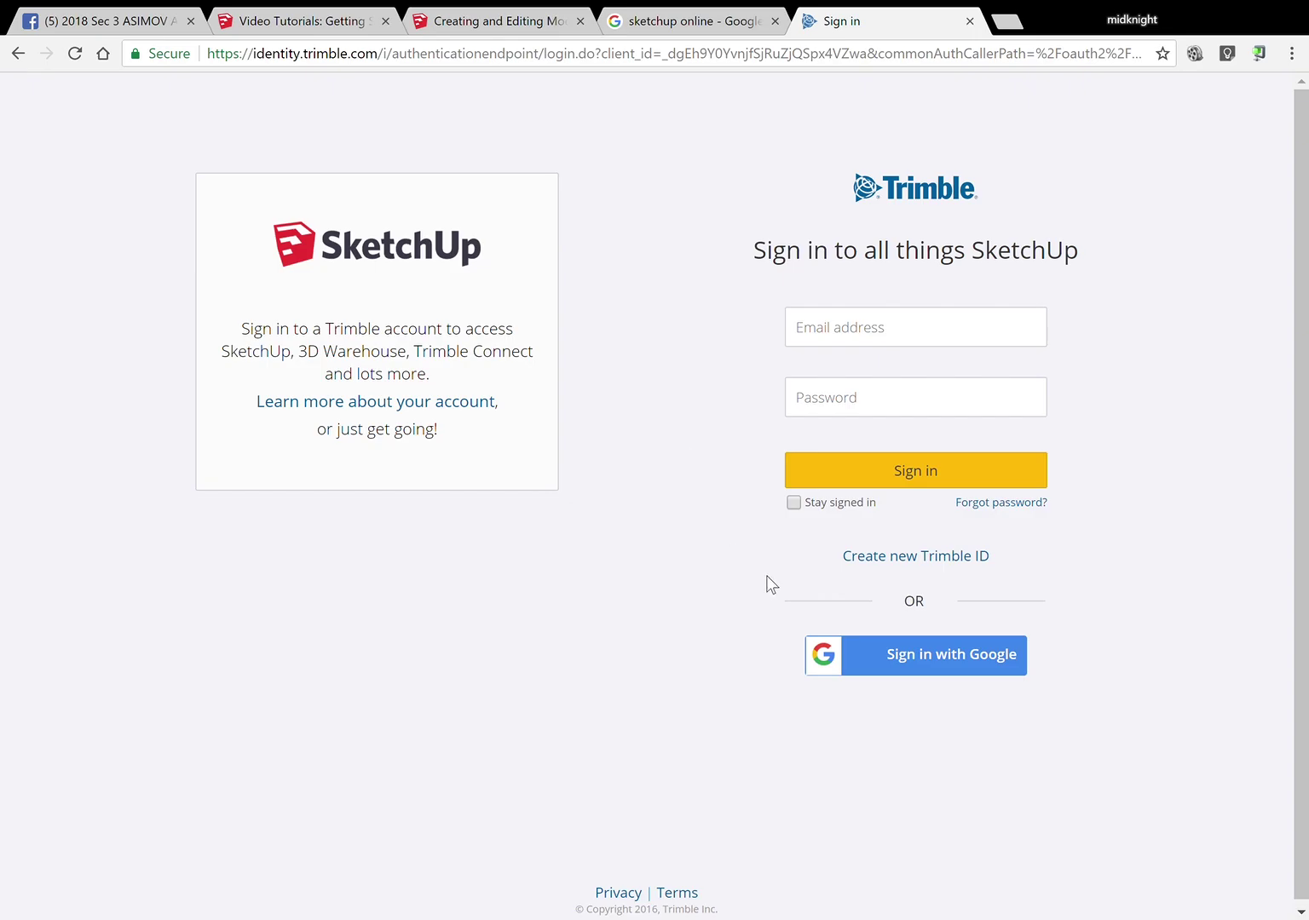
left_click(916, 663)
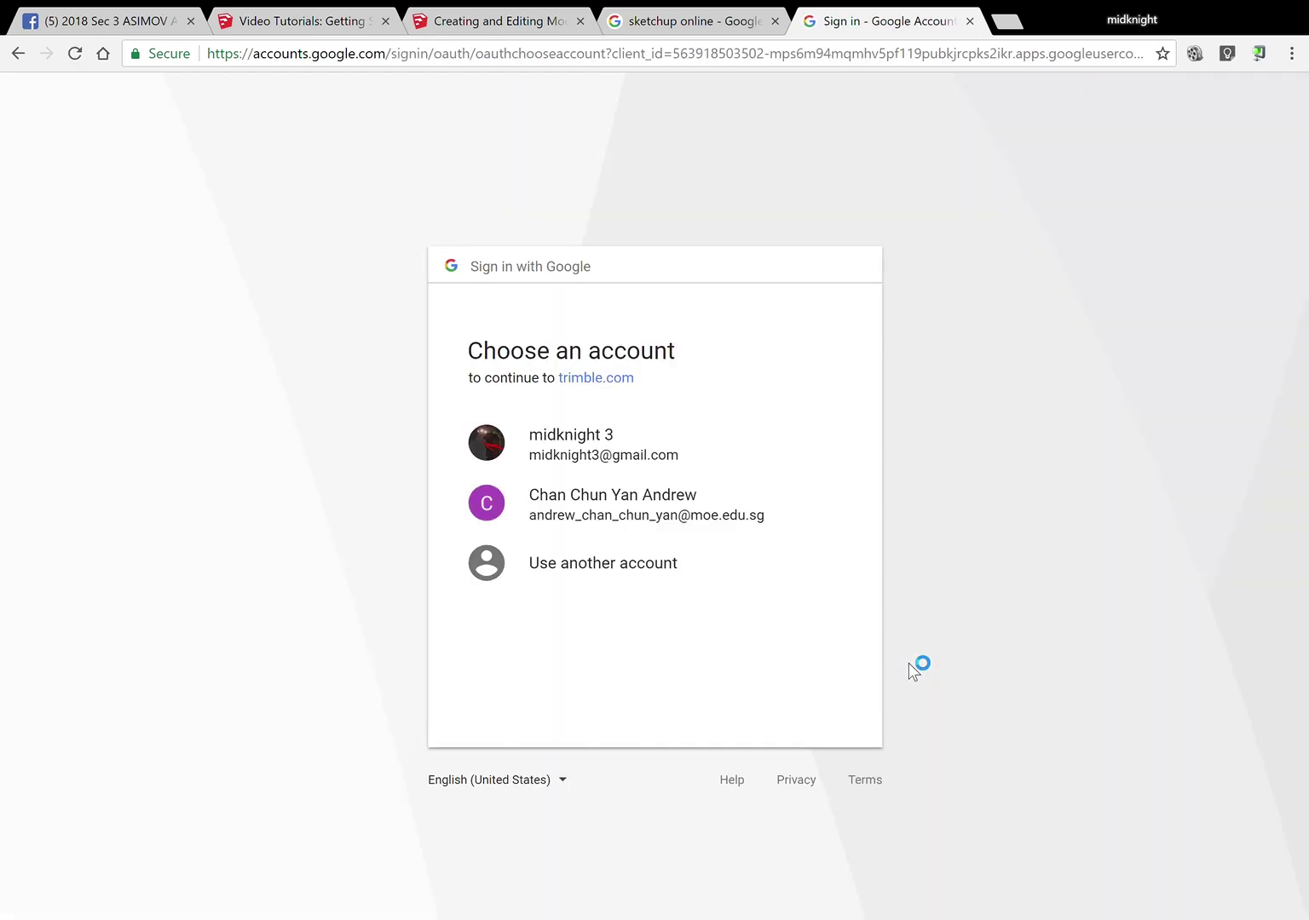
left_click(645, 452)
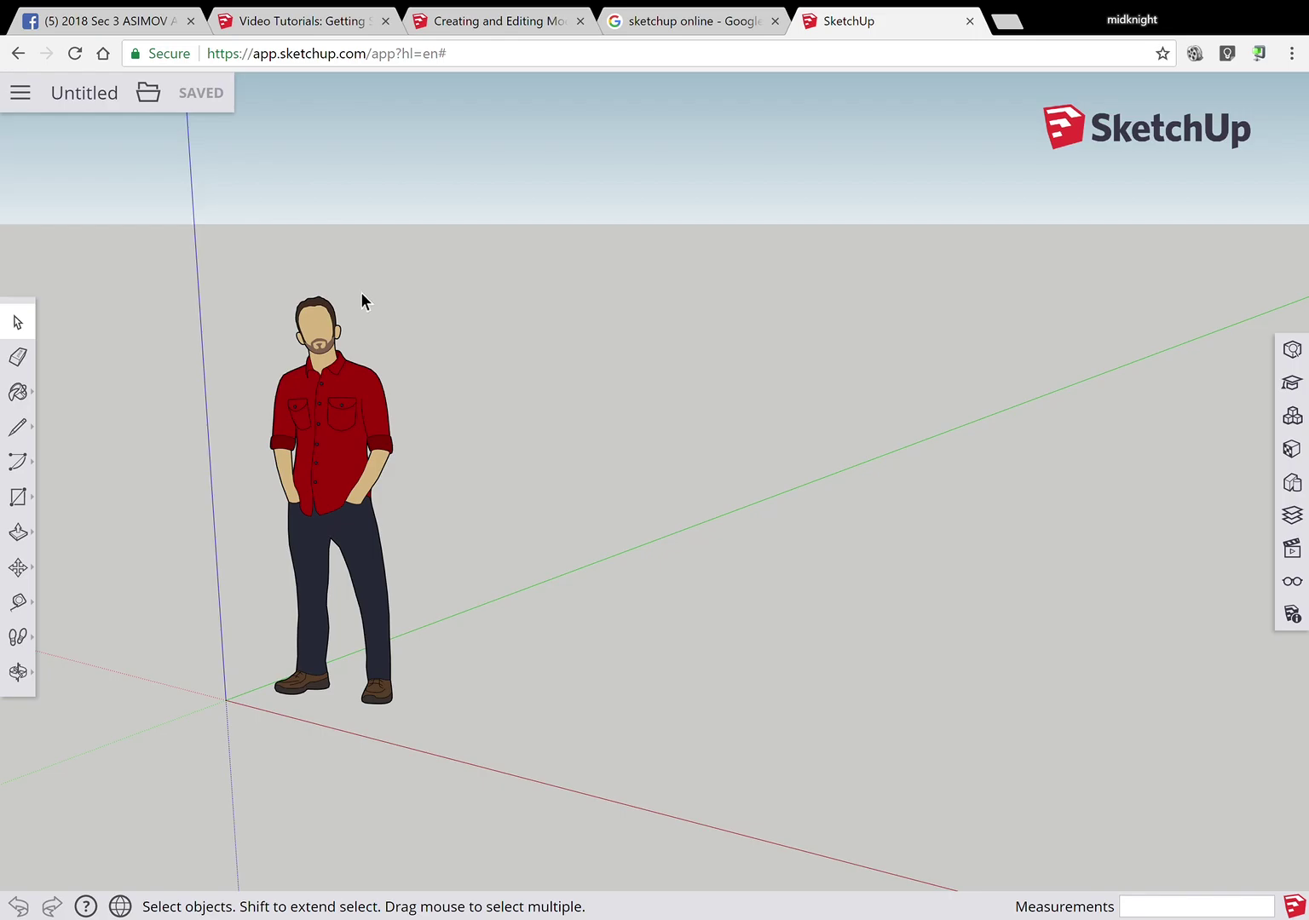
- Create a new model from the Simple Template - Millimeters
left_click(21, 93)
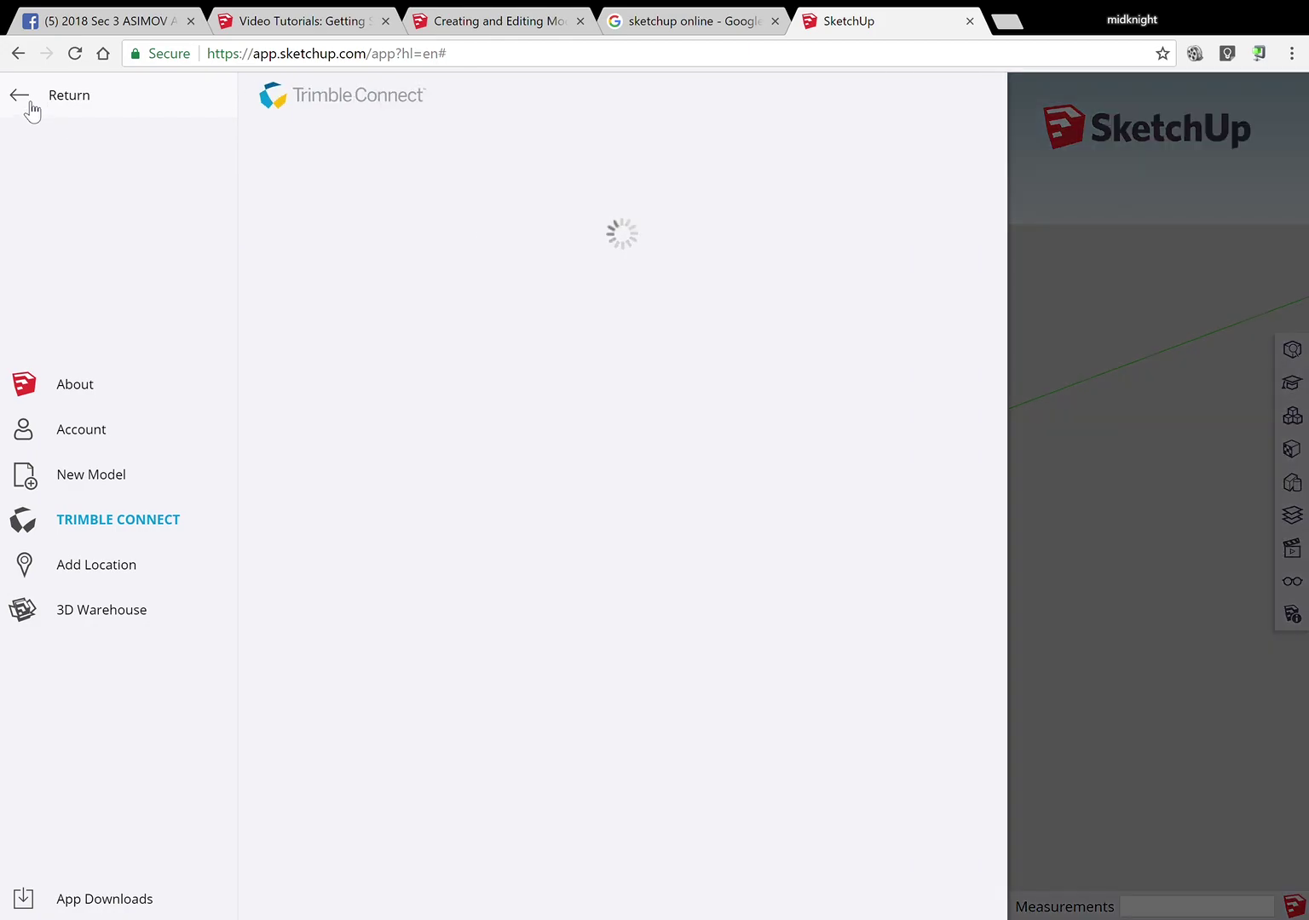
left_click(109, 484)
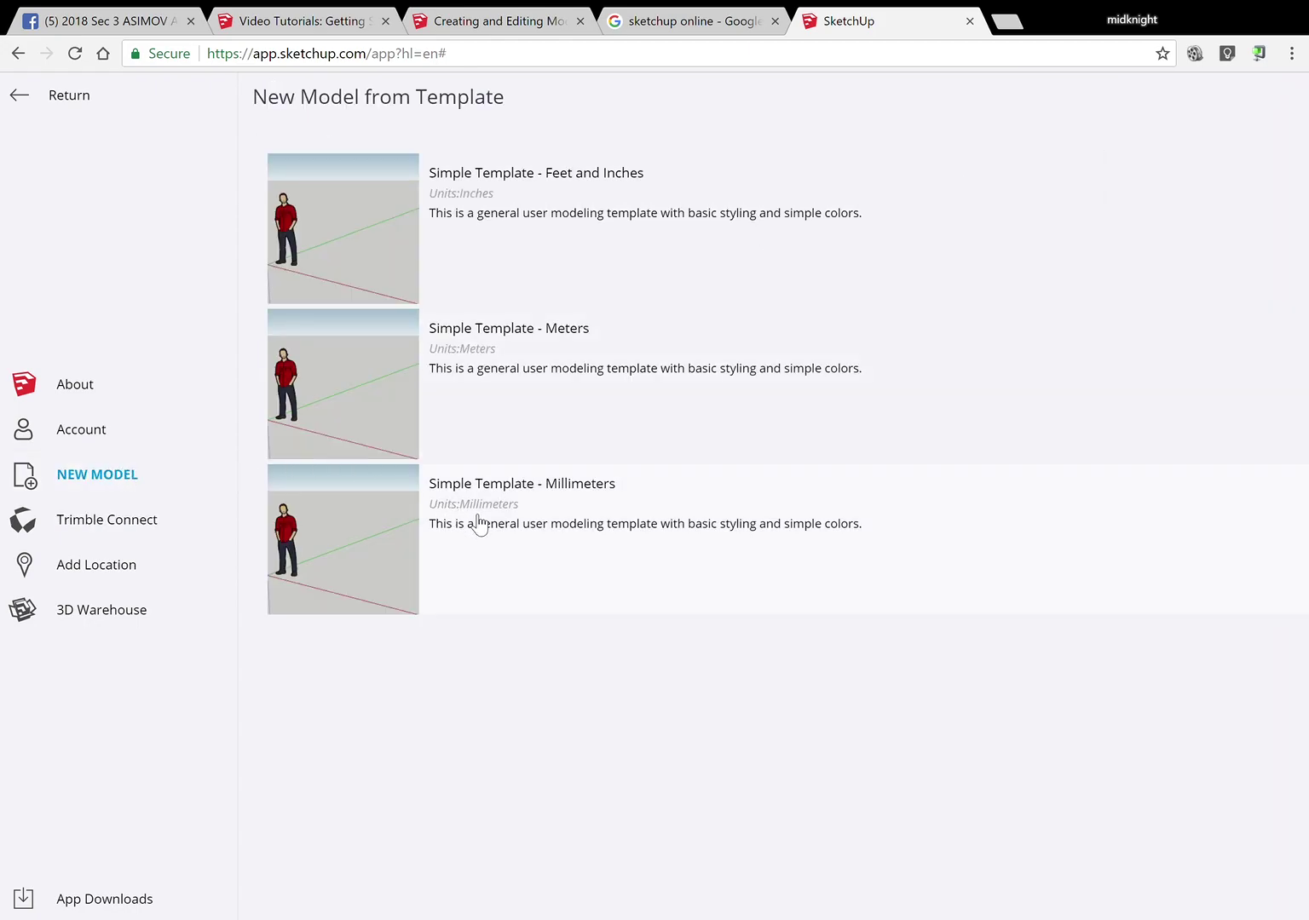
left_click(537, 520)
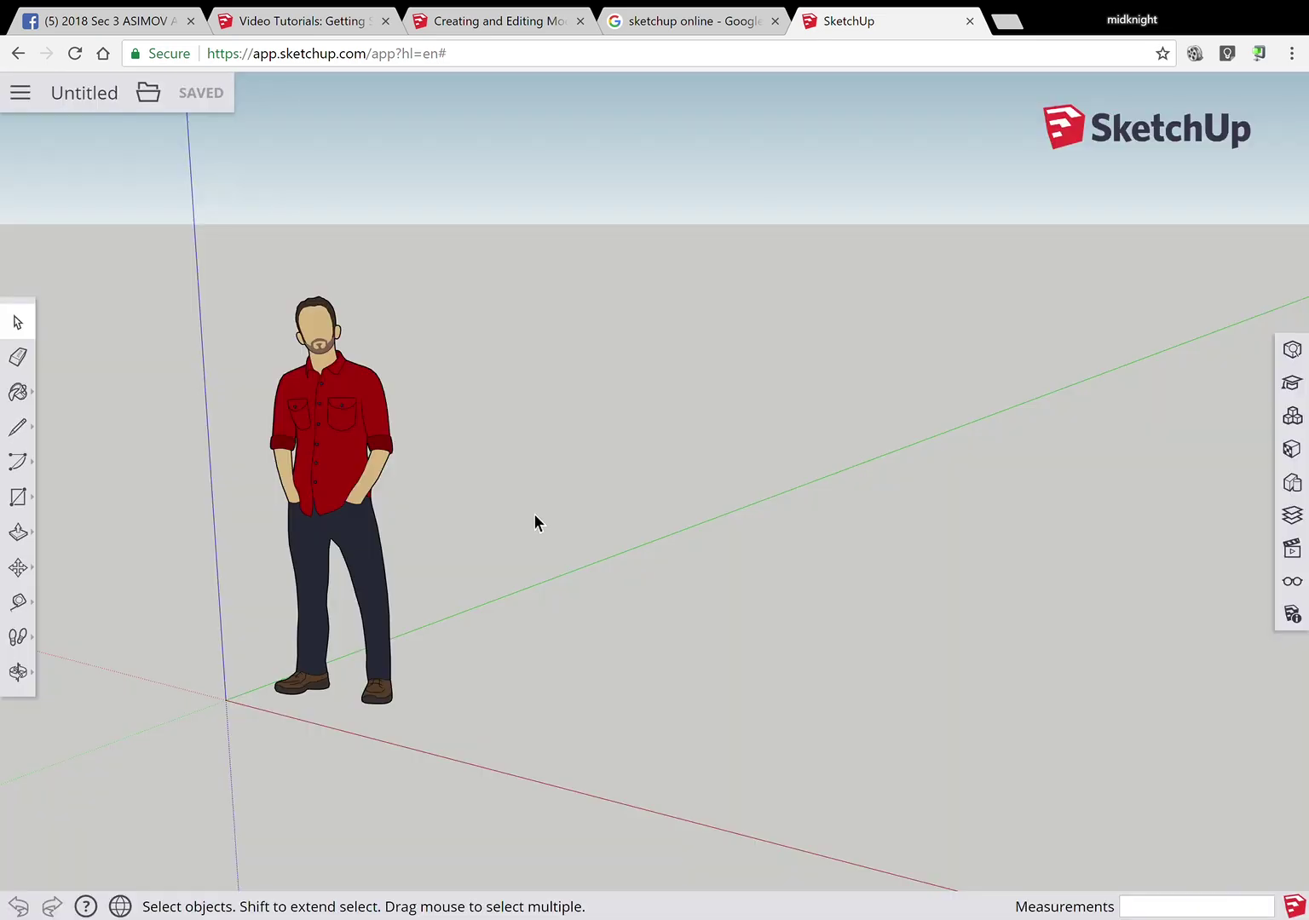
- Save the model in the SketchUp project of Trimble Connect under the name "TYpe your name and class model 1"
left_click(99, 96)
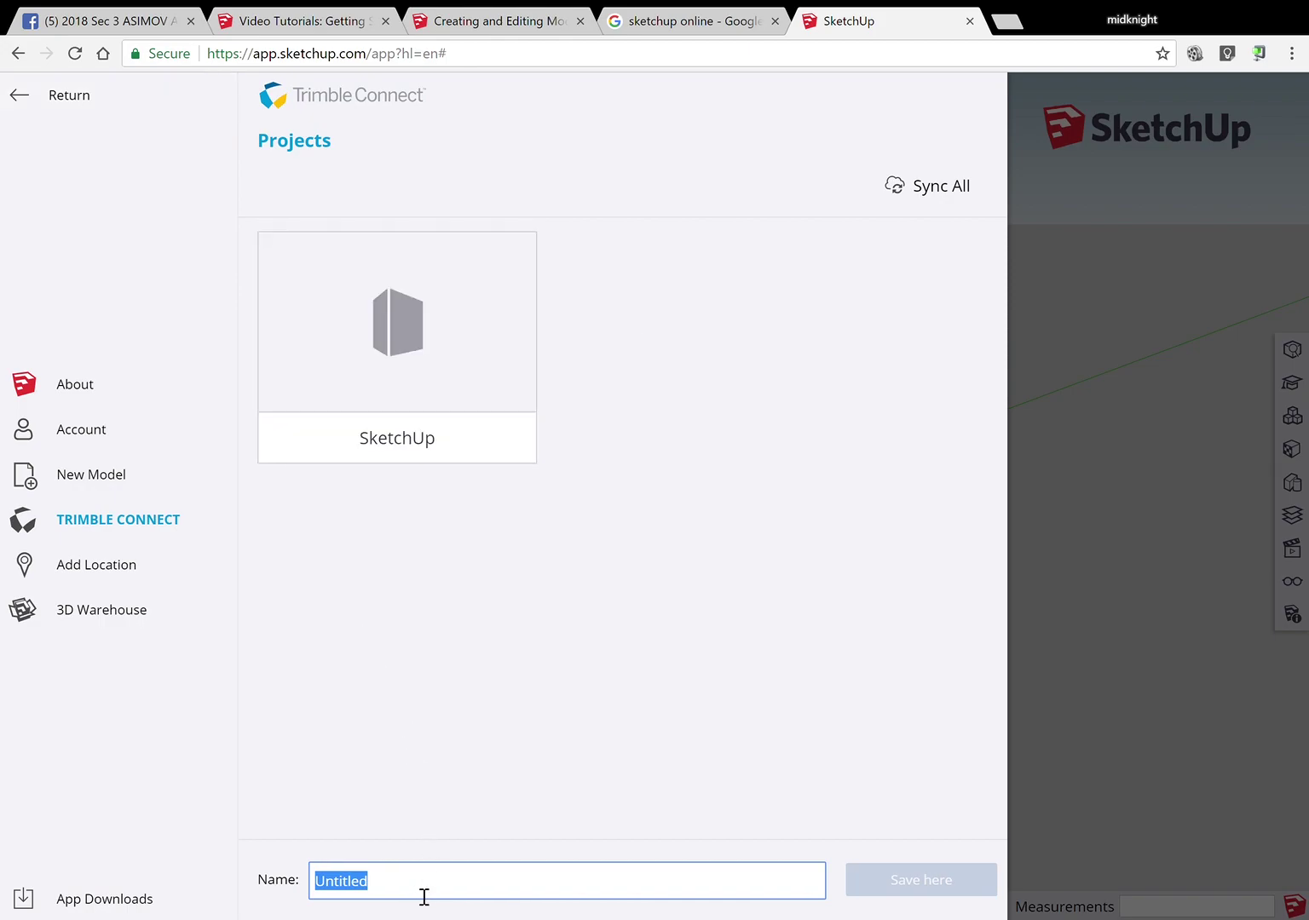
type("TYe")
type("pe ")
type("your name and")
type(" class")
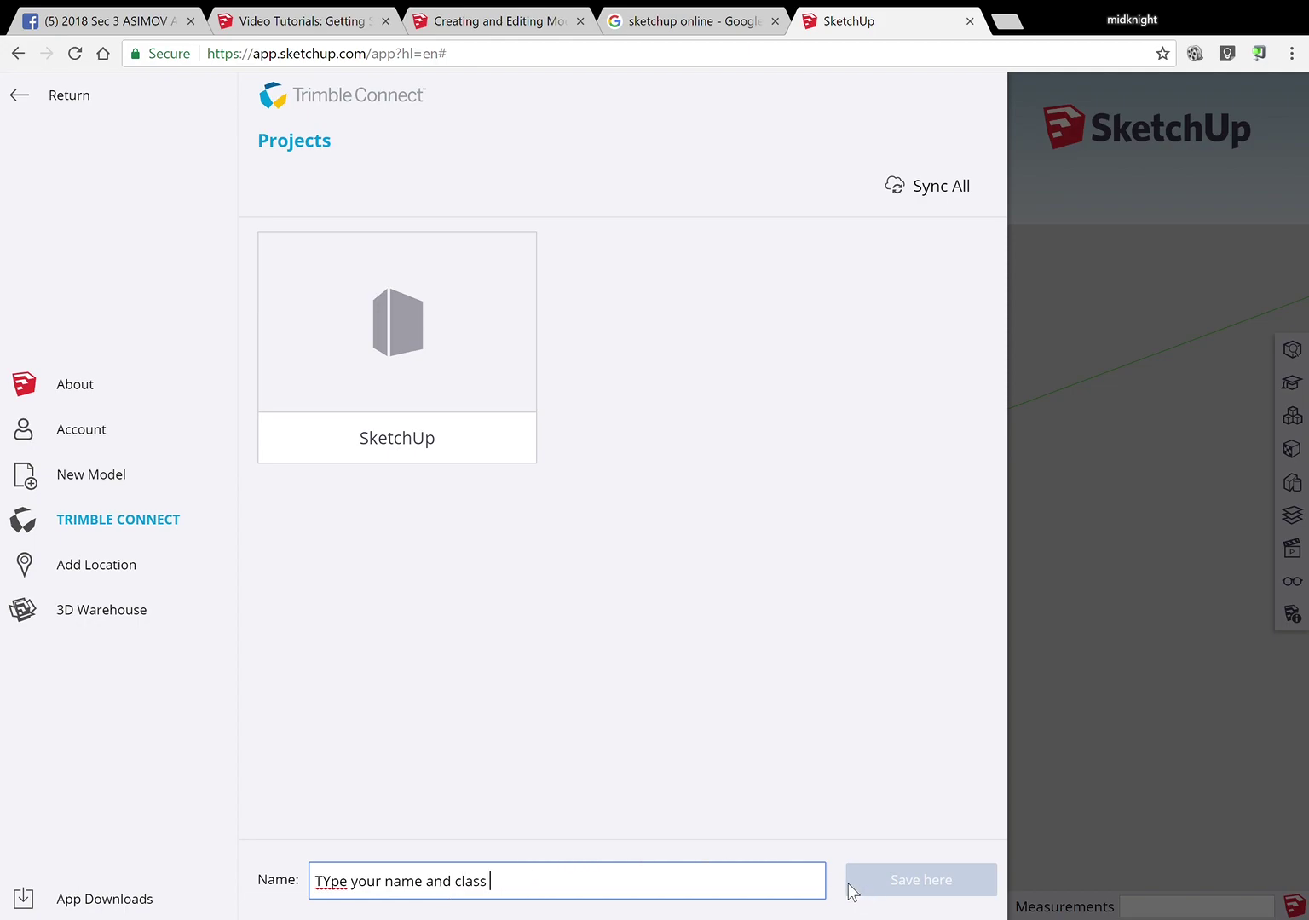
type("model 1")
left_click(464, 411)
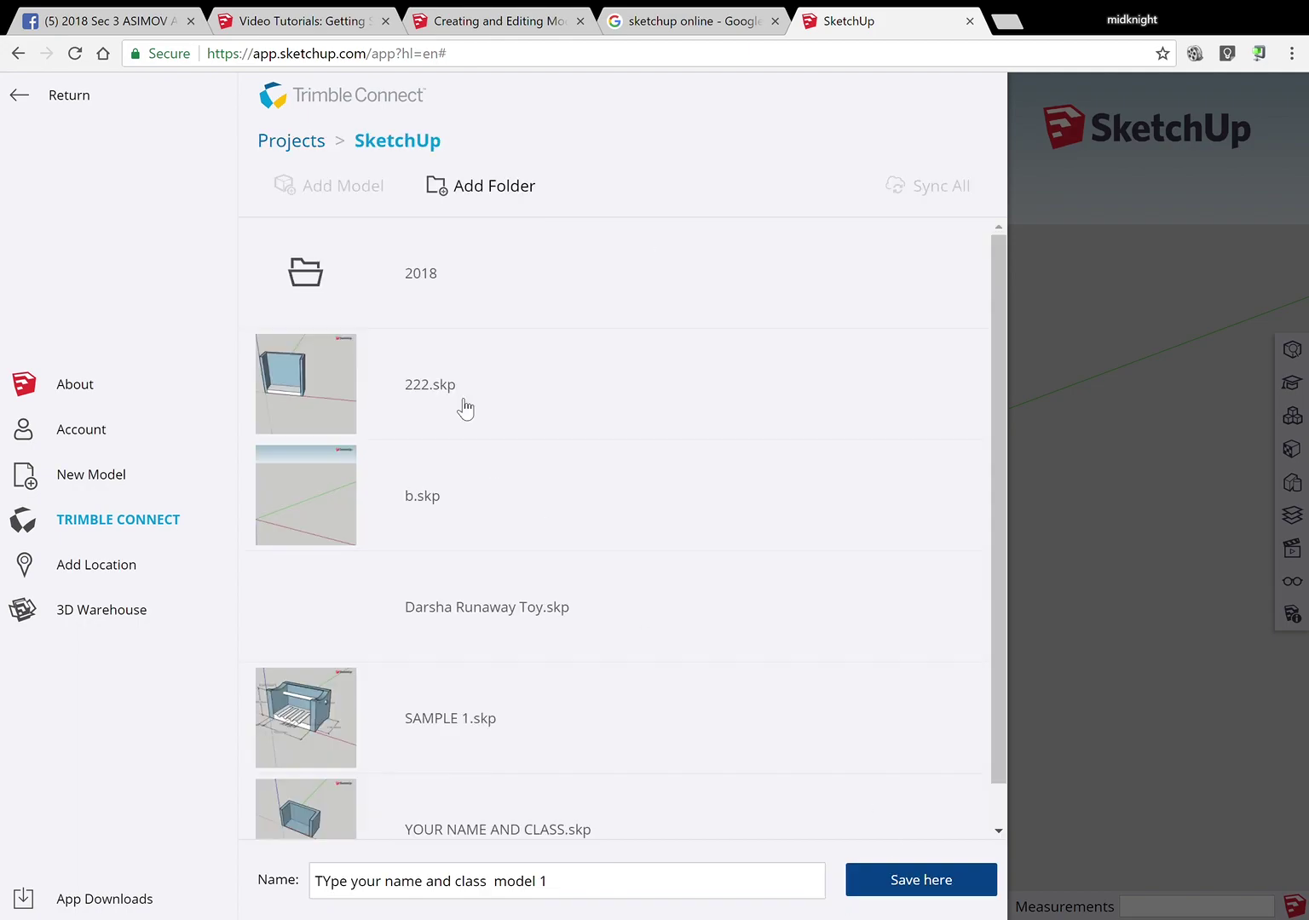
left_click(900, 887)
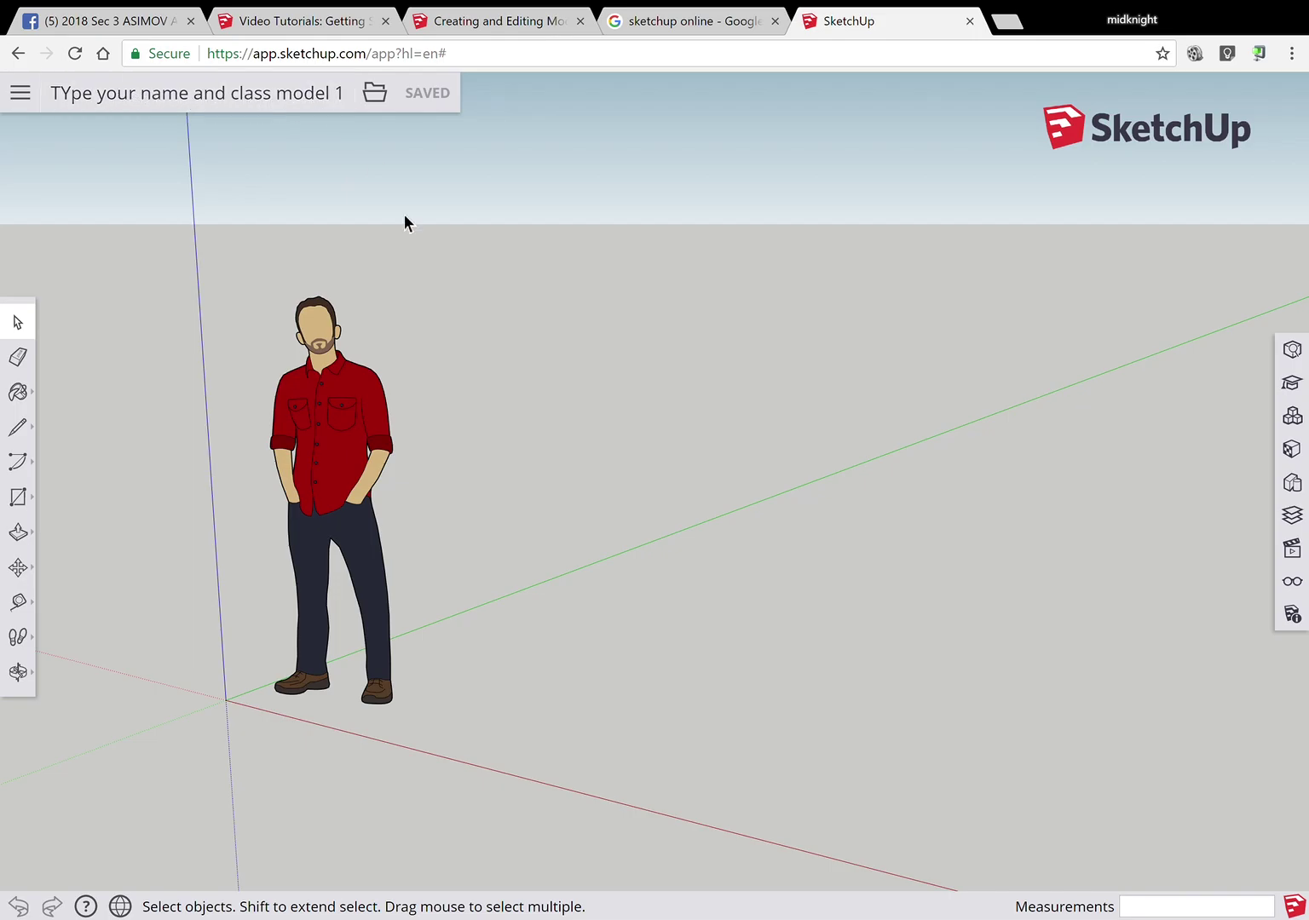
- Delete the standing human figure from the model
left_click_drag(225, 258, 489, 773)
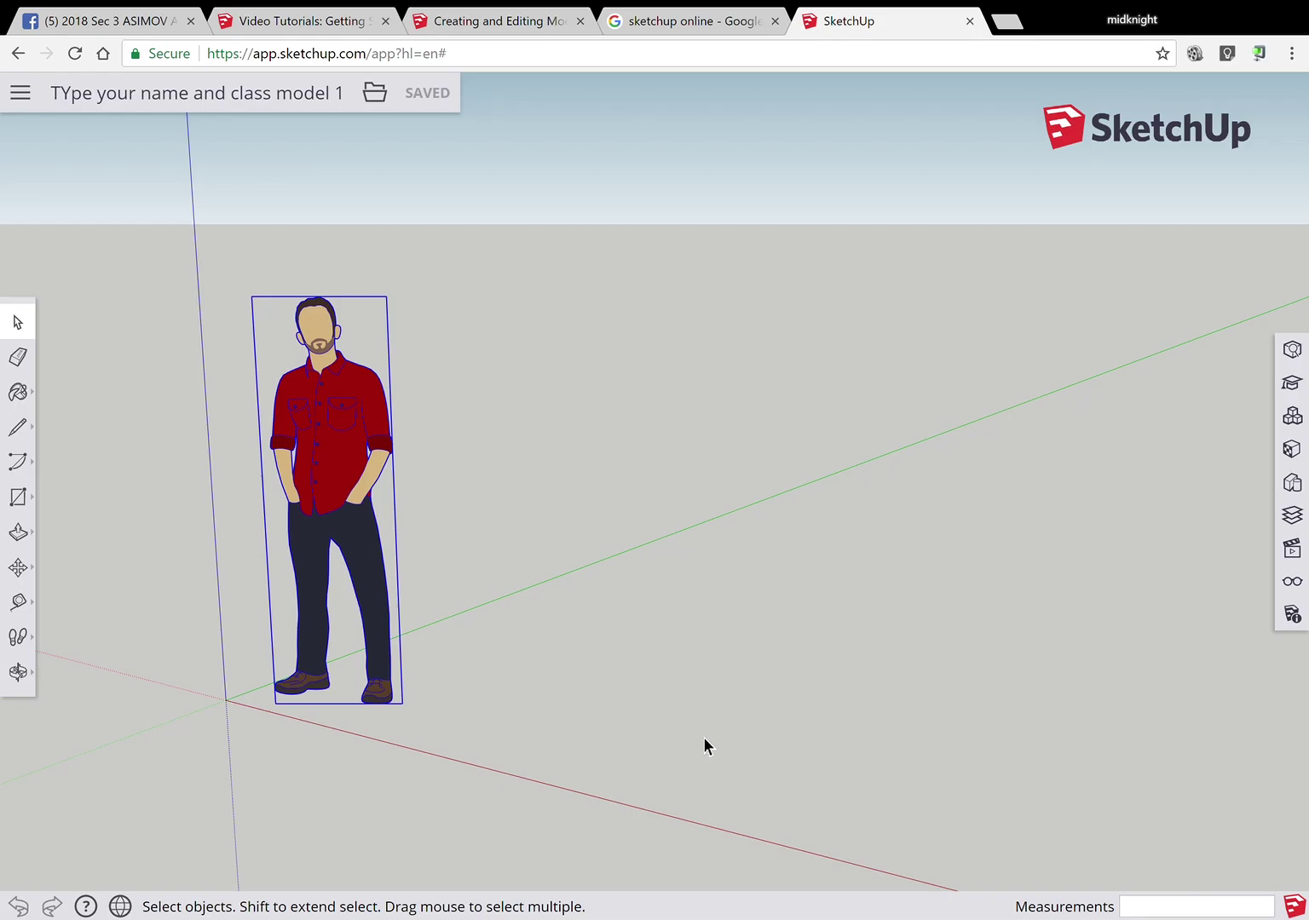
key("Delete")
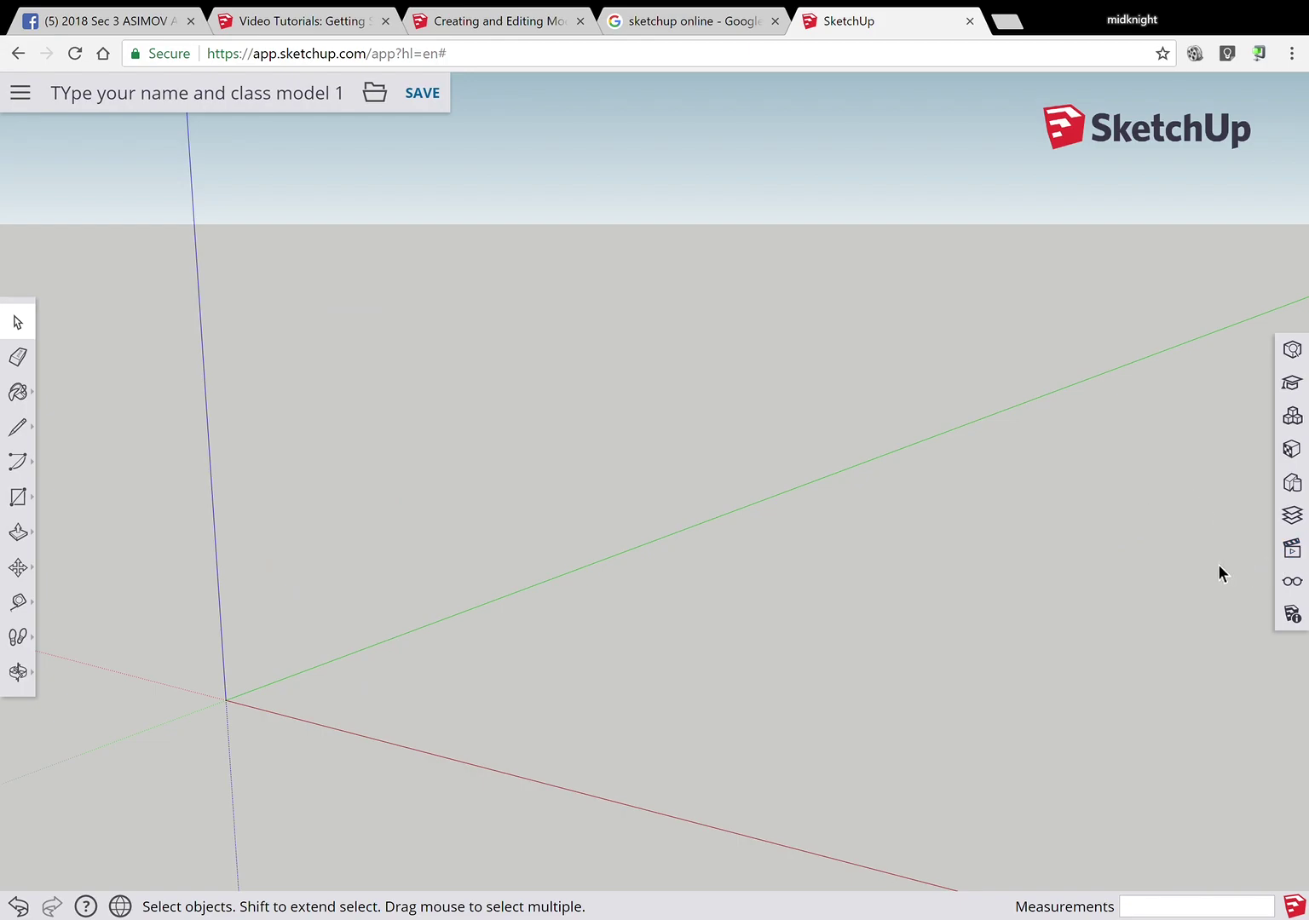
- Switch the camera to parallel projection and back to perspective
left_click(1292, 548)
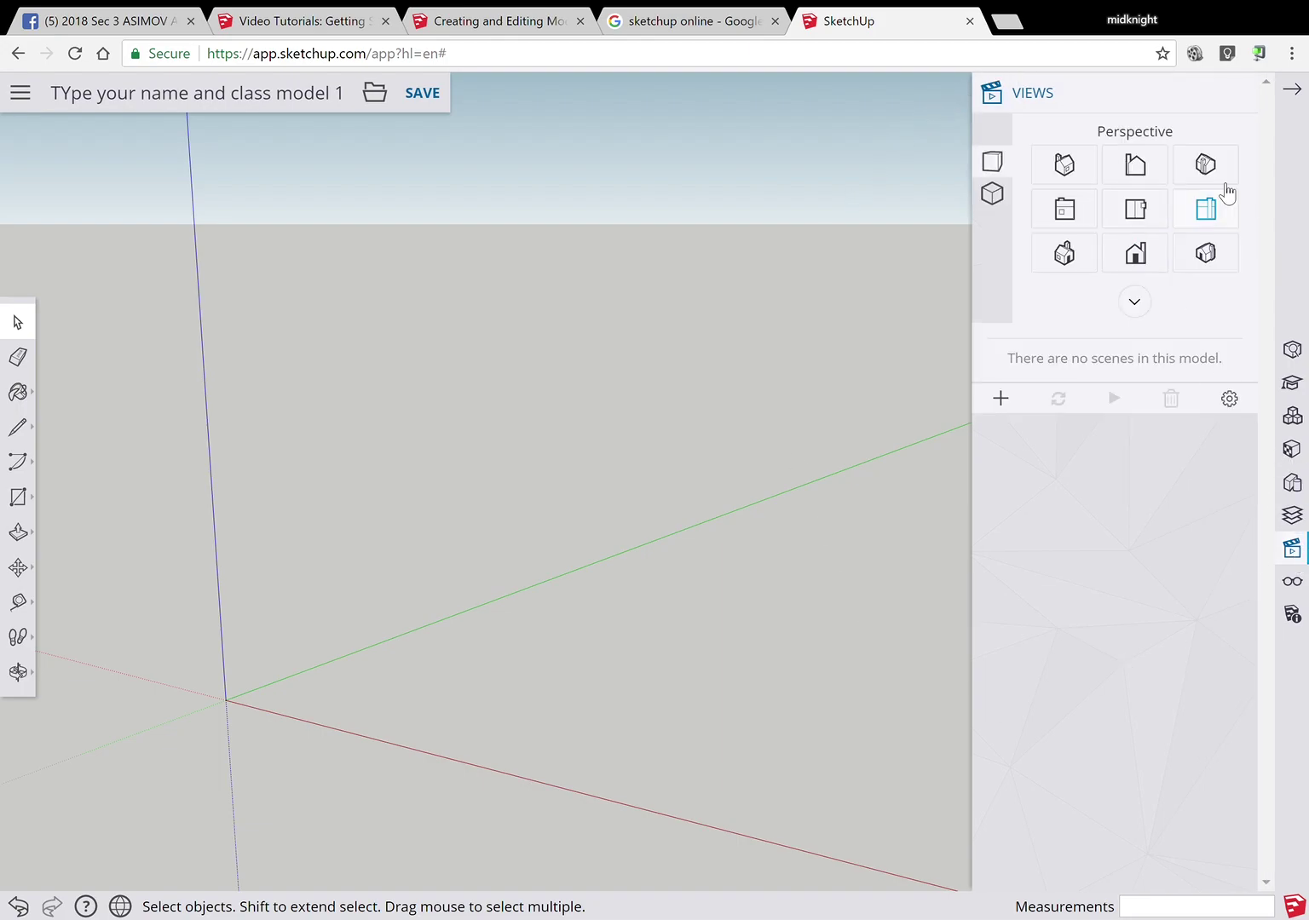
left_click(993, 196)
left_click(992, 192)
left_click(992, 196)
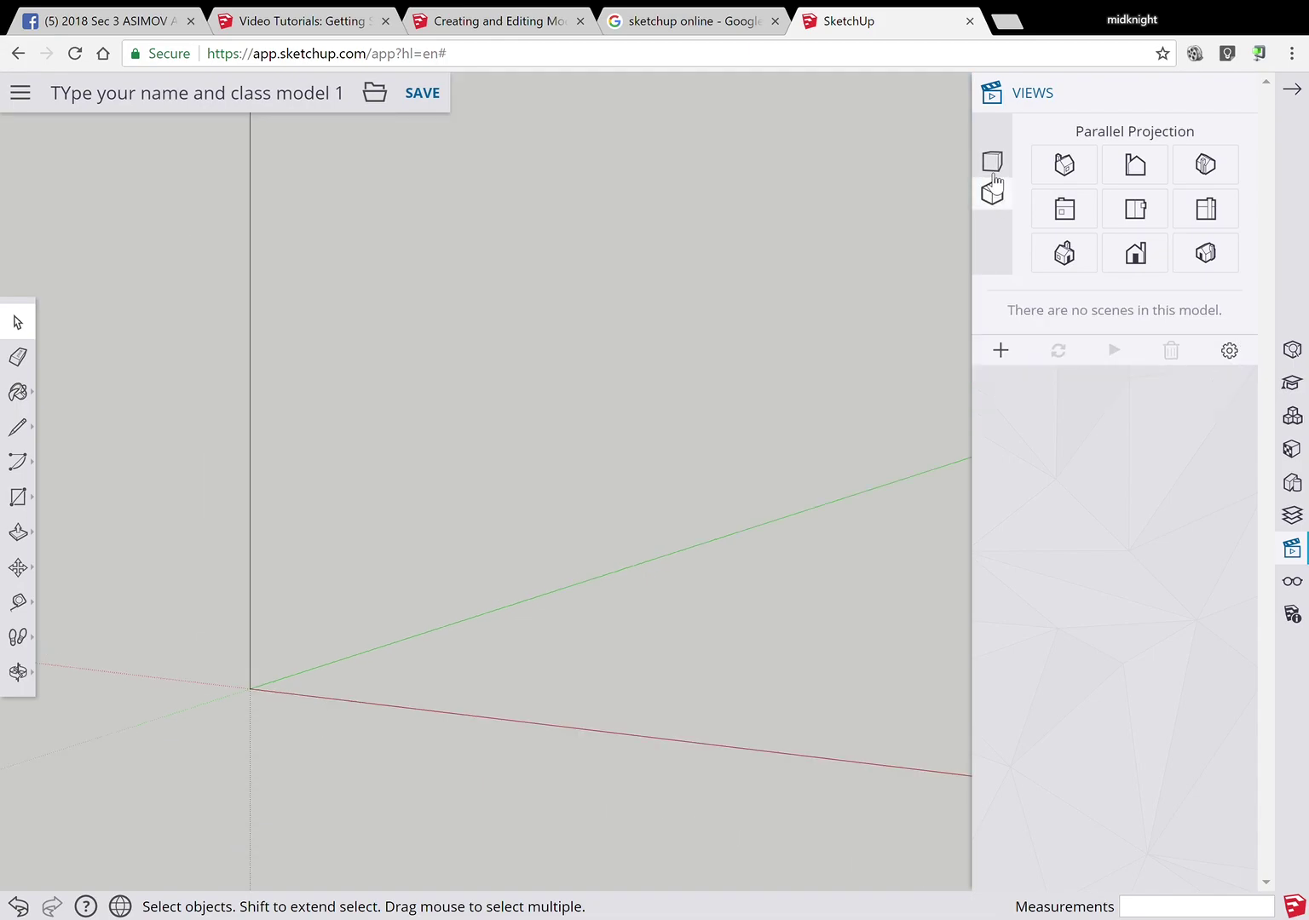
left_click(996, 163)
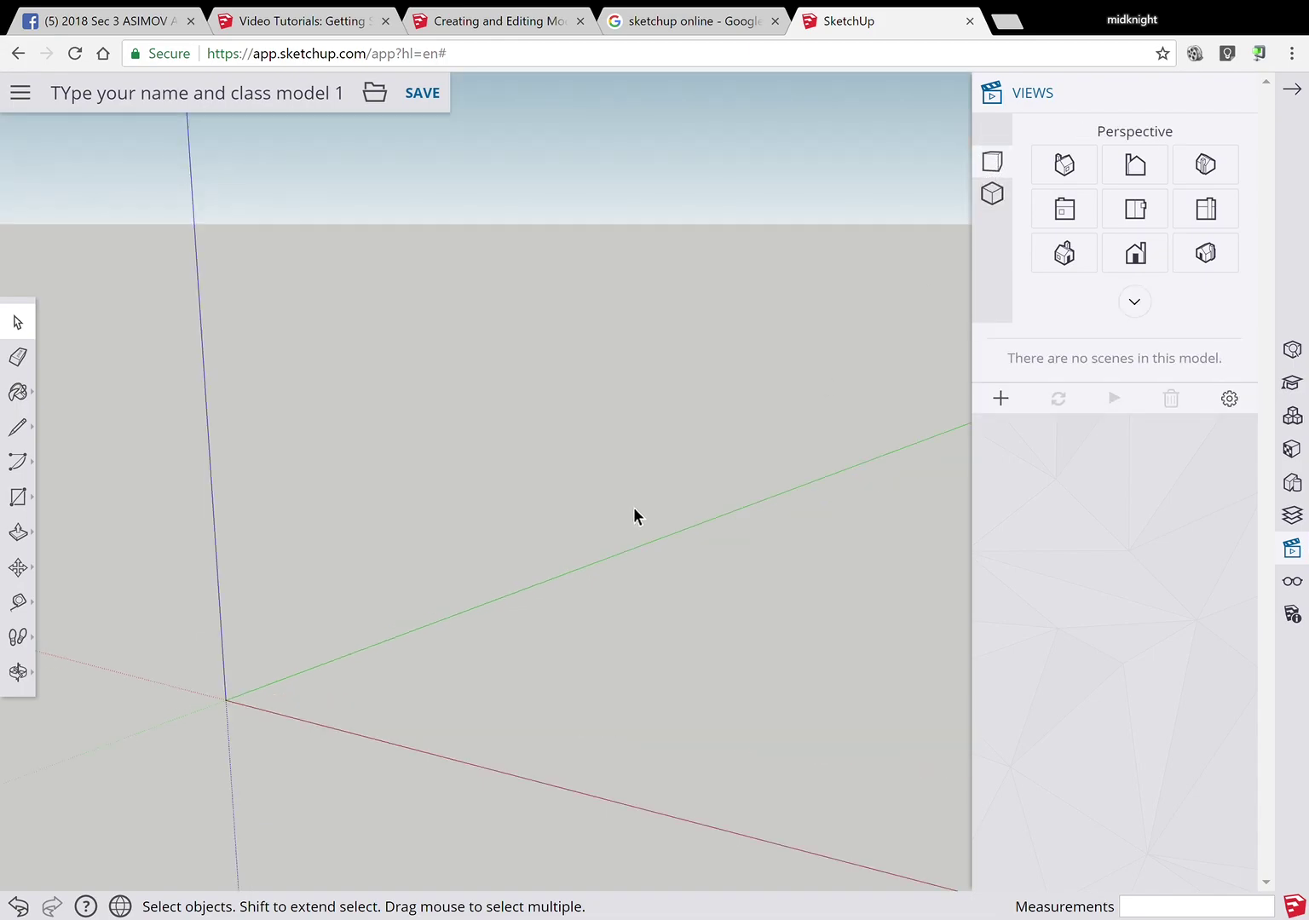
- Draw a 3000 by 1000 mm rectangle on the ground from the origin, with its long side along the red axis
left_click(38, 503)
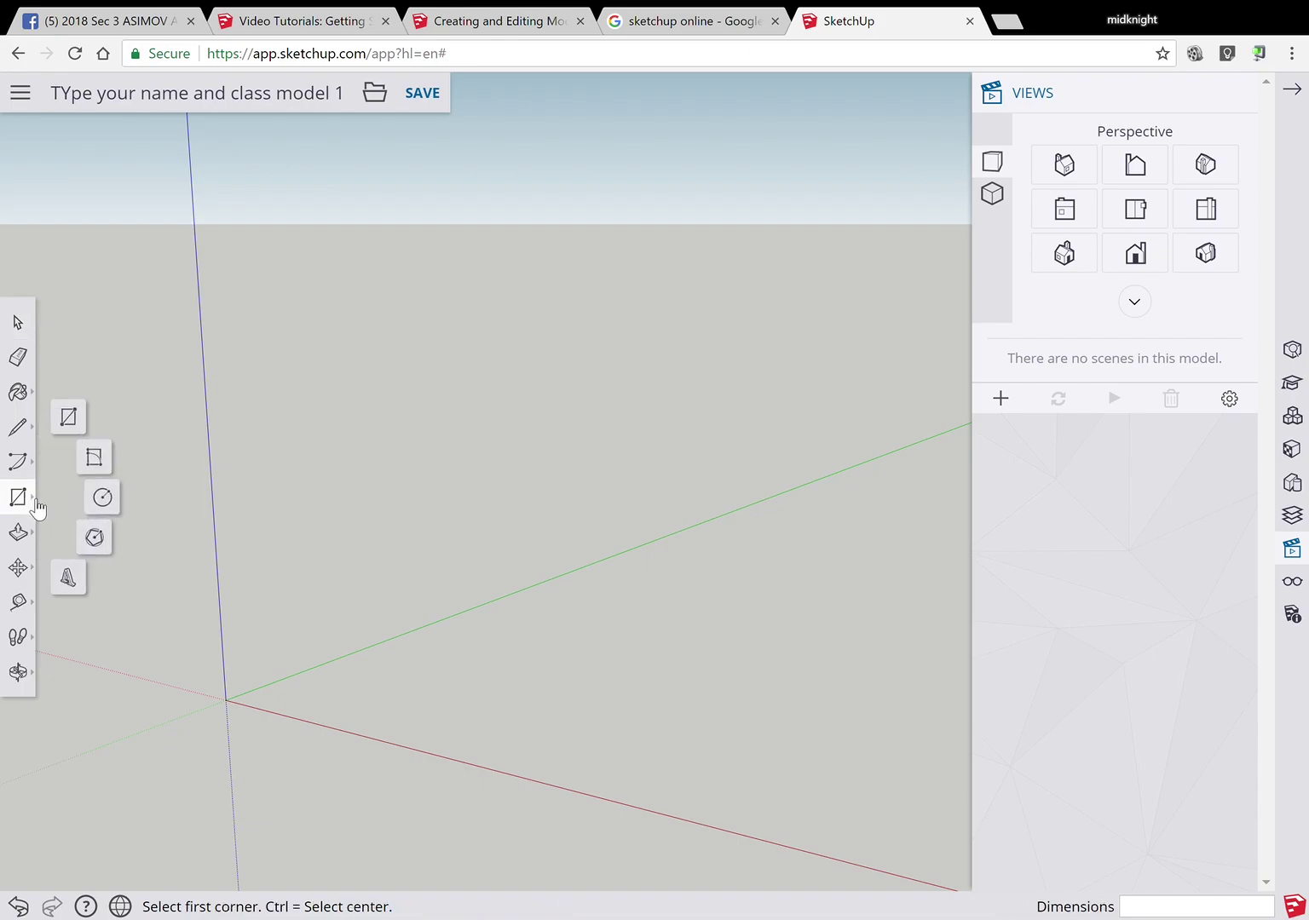
left_click(70, 417)
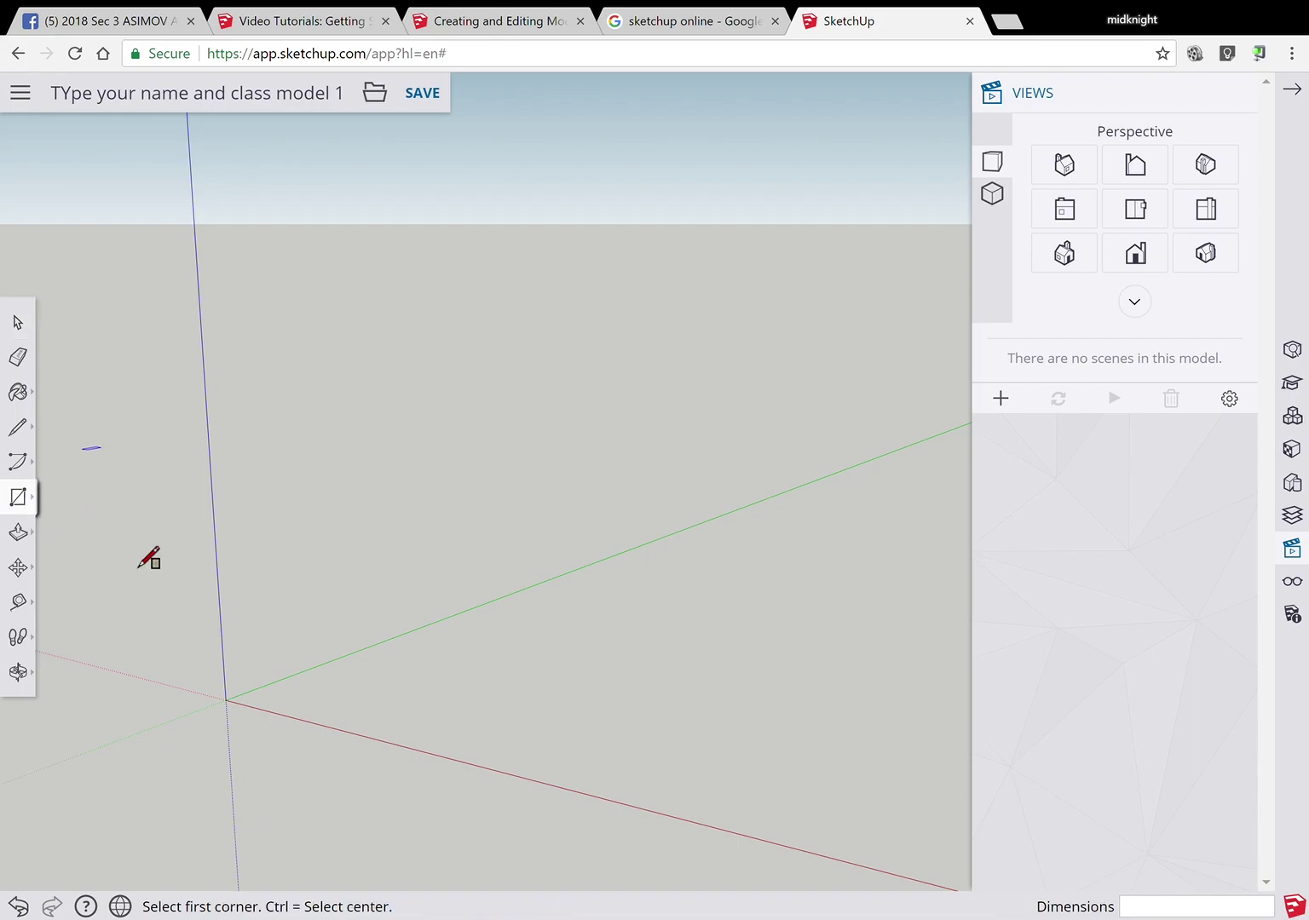
left_click(232, 728)
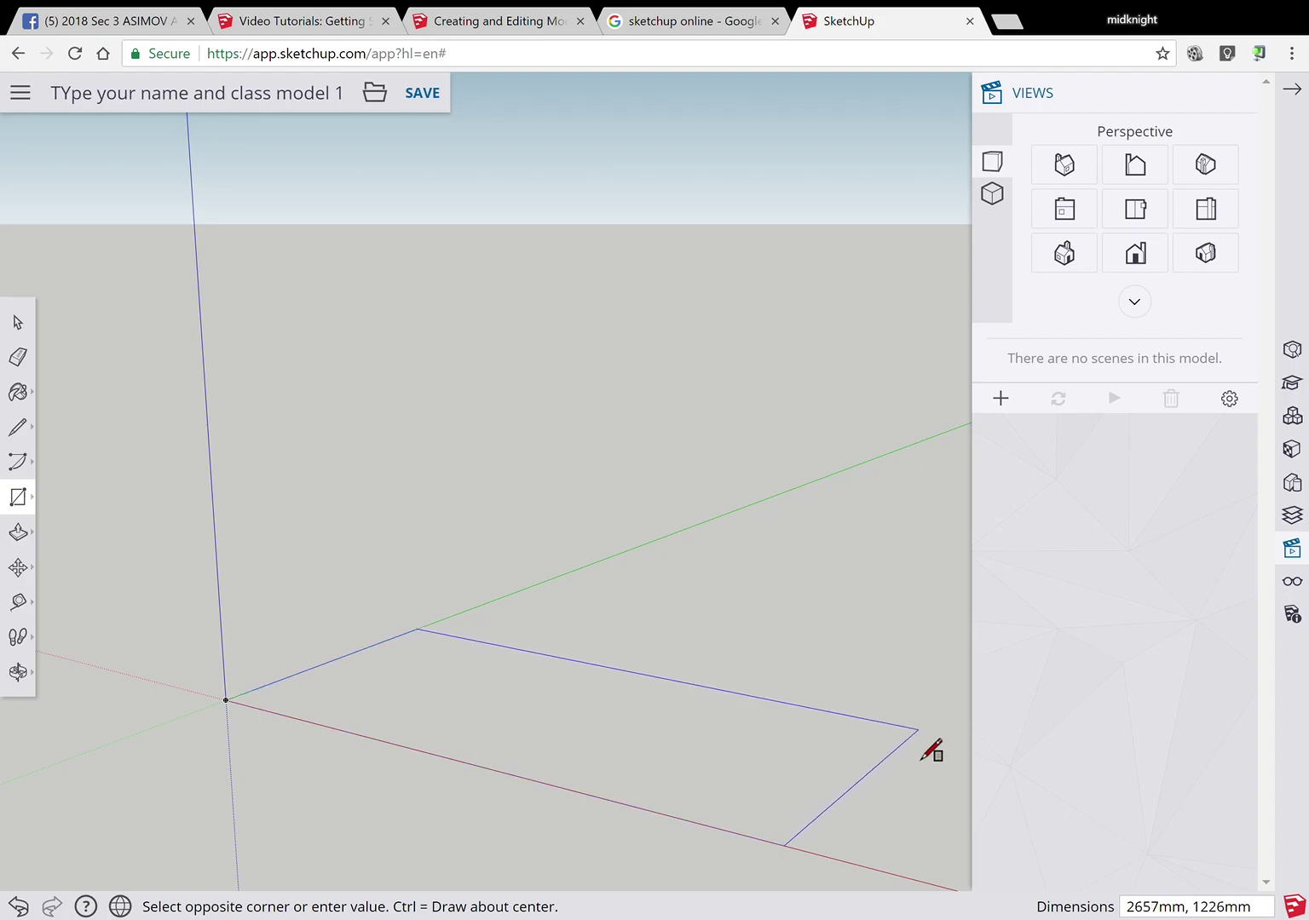
type("3000,1000")
key("Return")
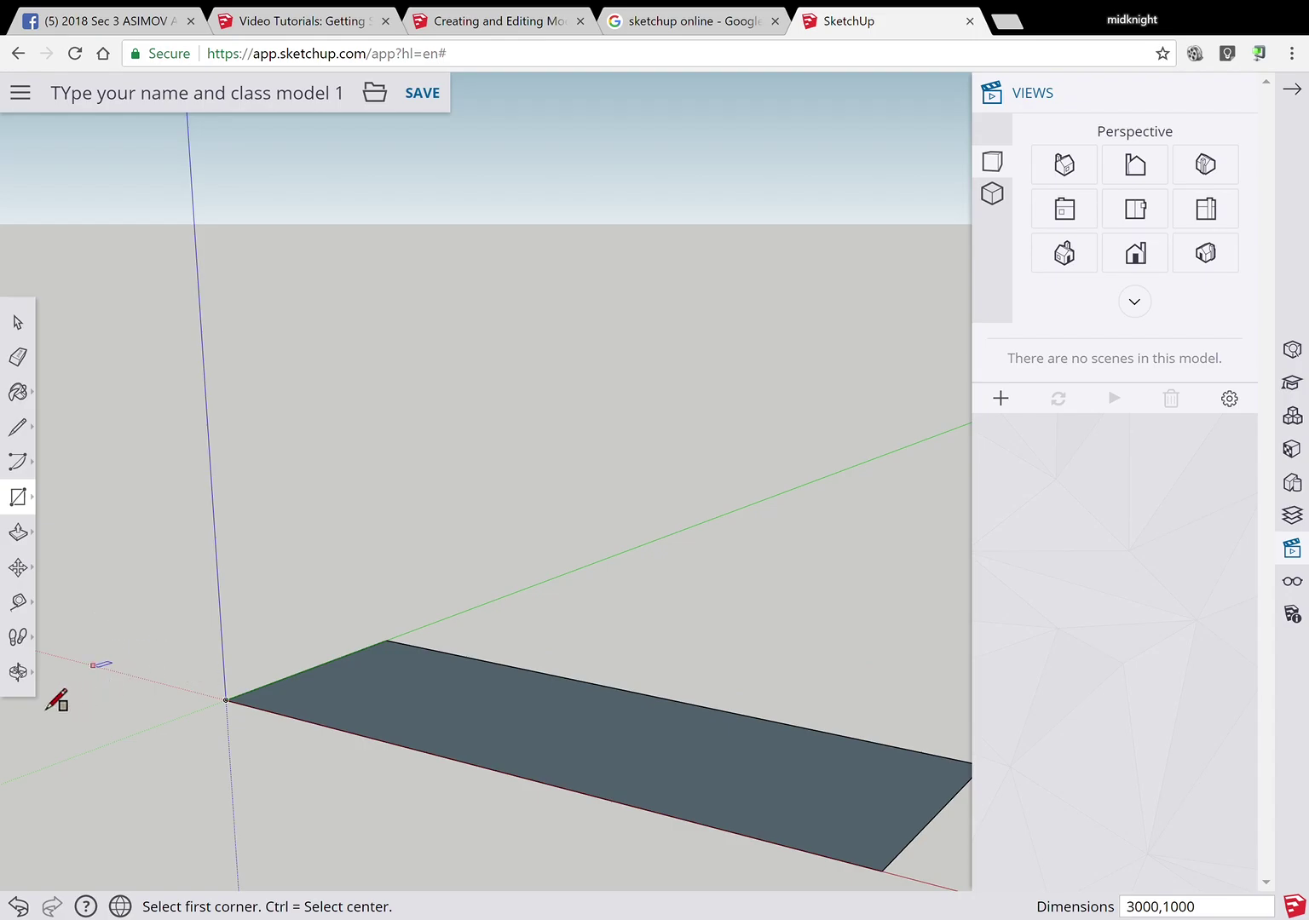
- Mark 300 mm from the origin along the rectangle's red-axis edge and draw a line across the face there, parallel to the green axis
left_click(17, 672)
left_click_drag(213, 662, 439, 861)
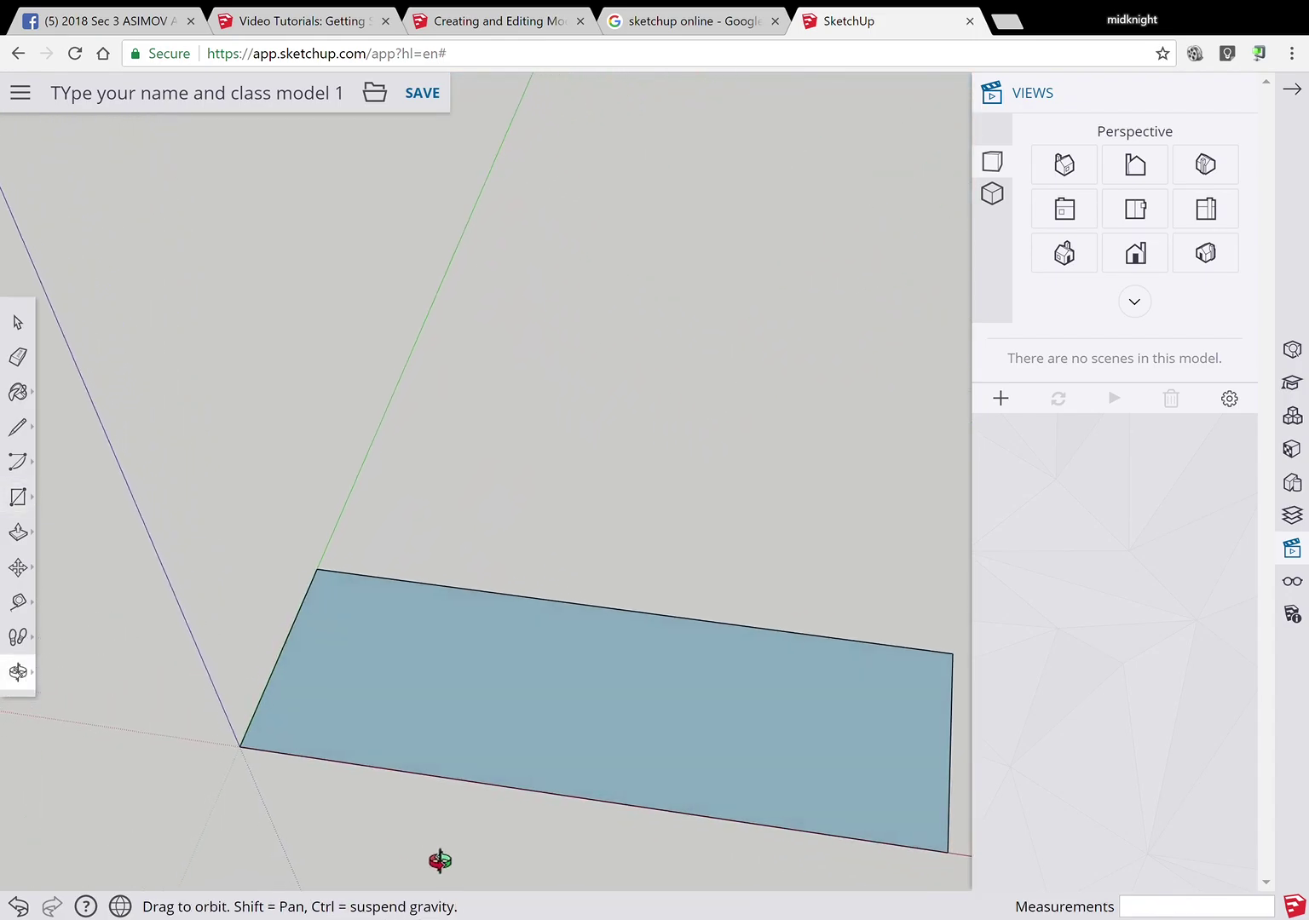
left_click(19, 427)
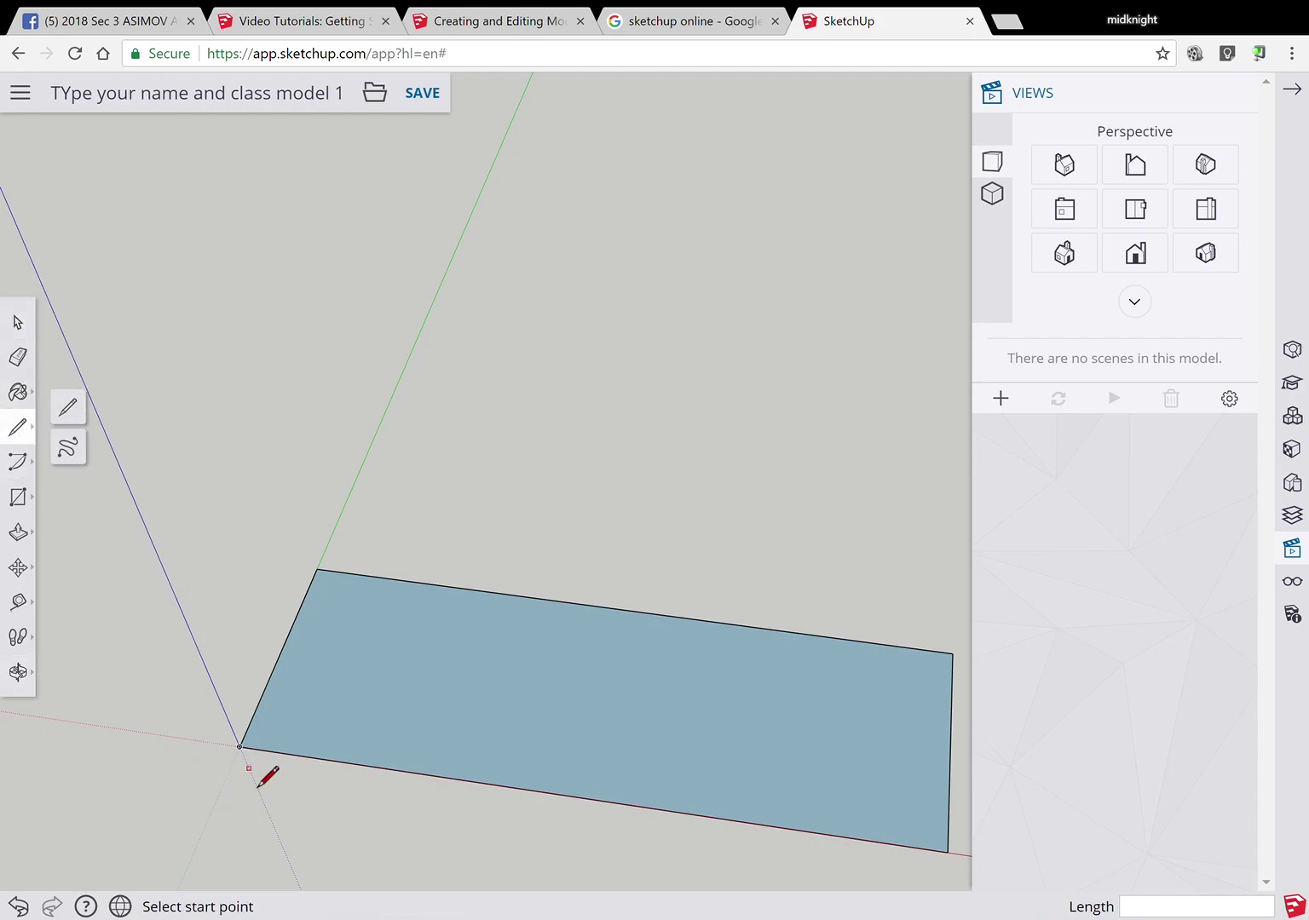
left_click(241, 749)
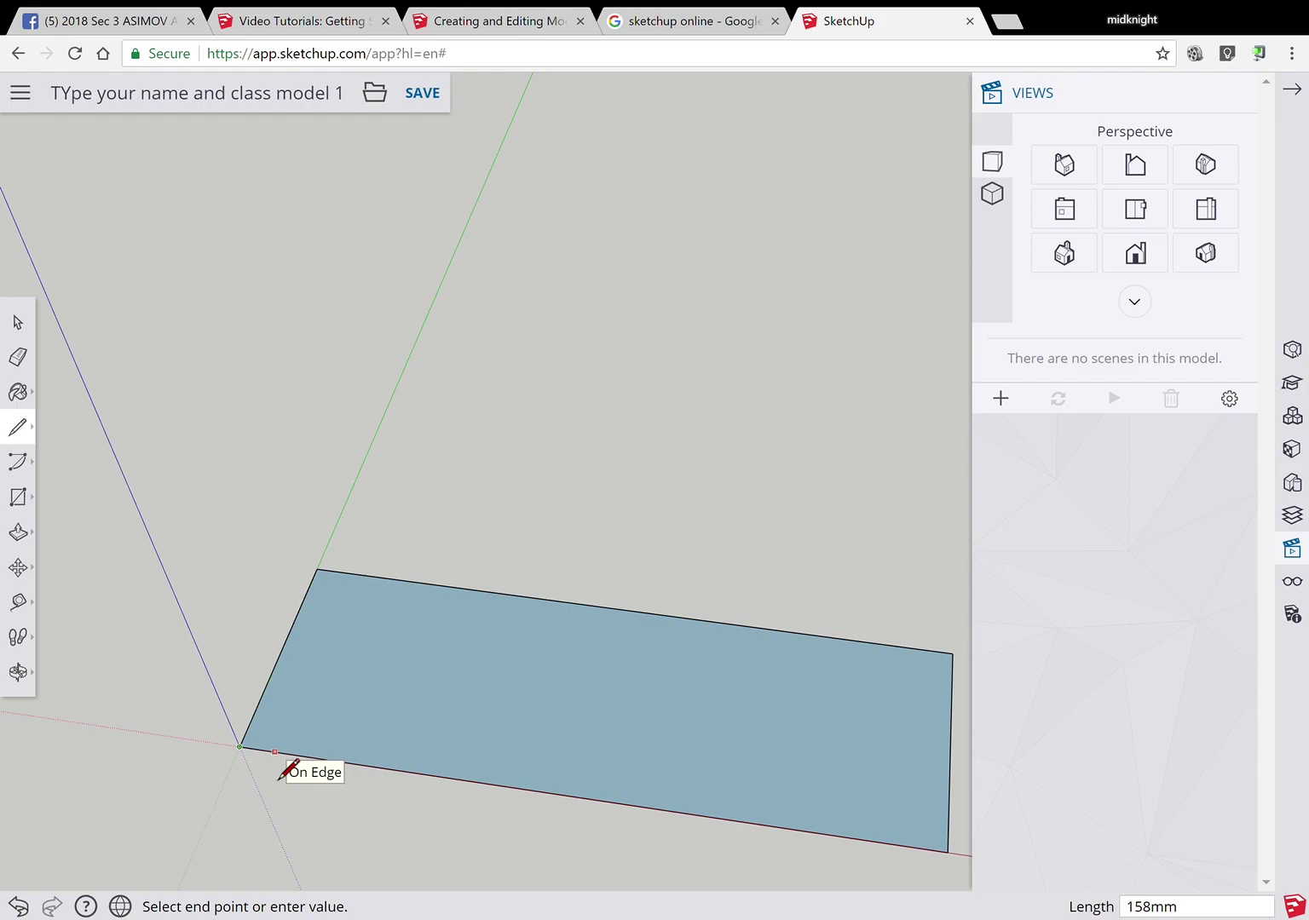
type("300")
key("Return")
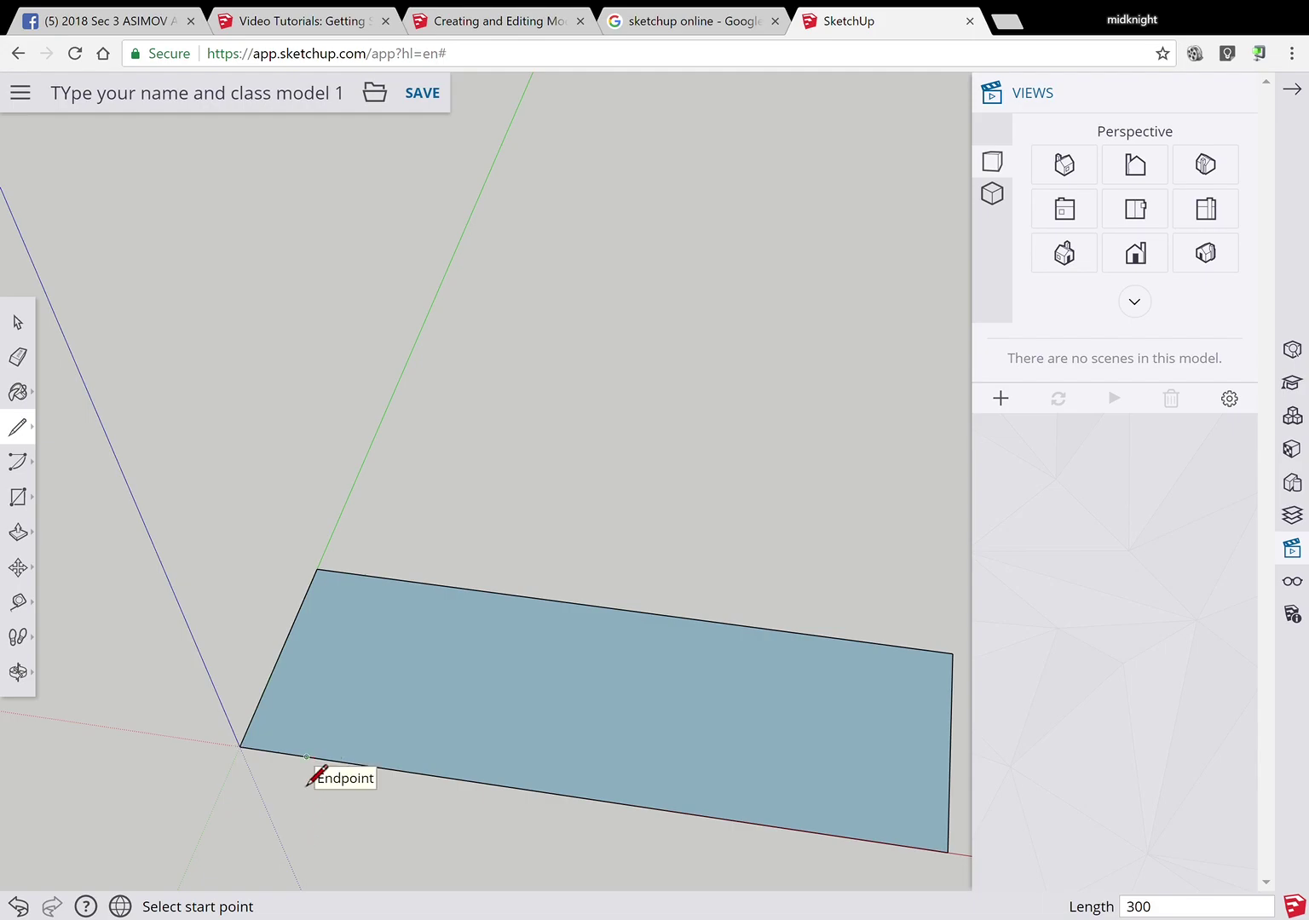
left_click(240, 746)
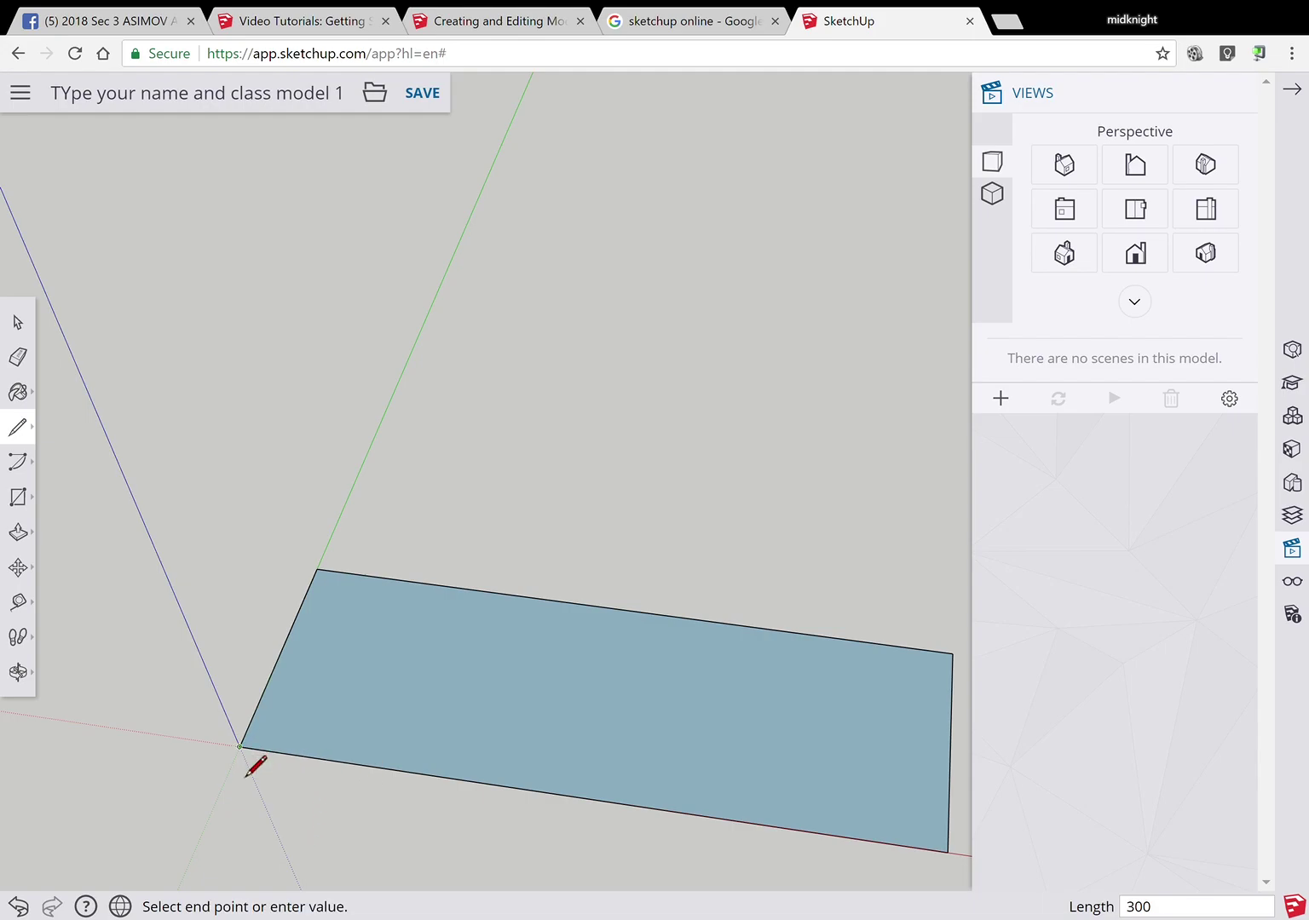
left_click(310, 781)
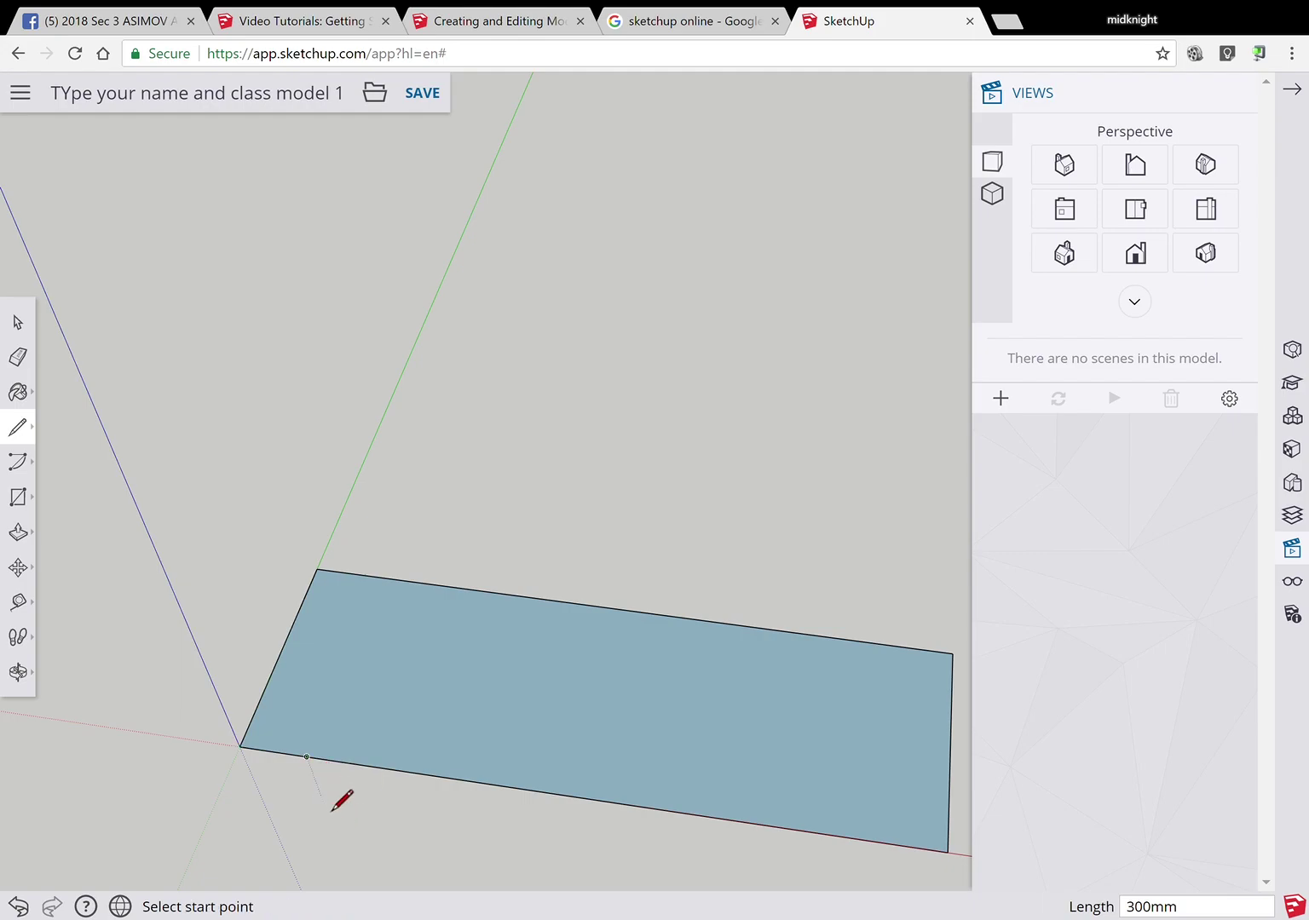
left_click(383, 607)
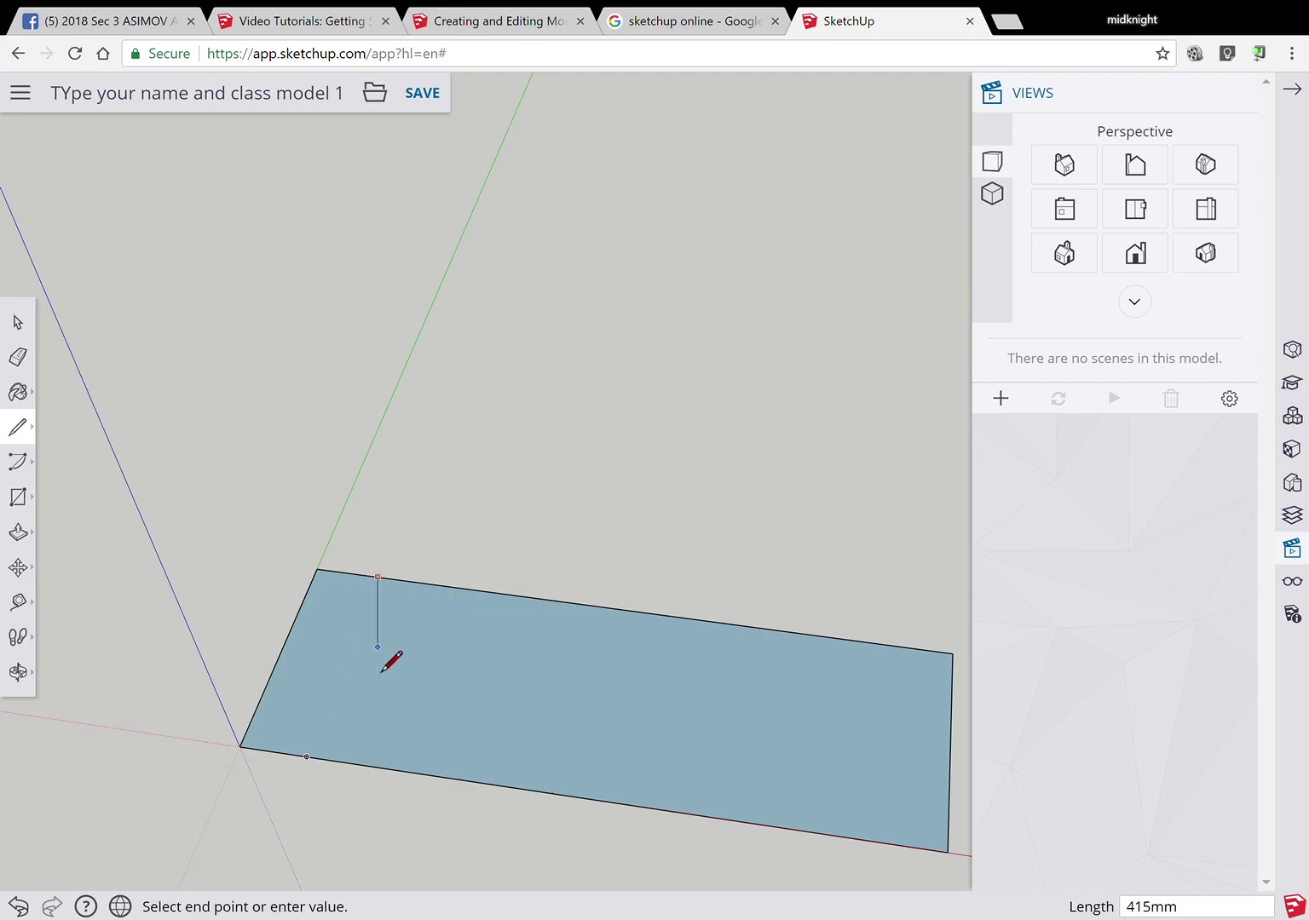
left_click(308, 781)
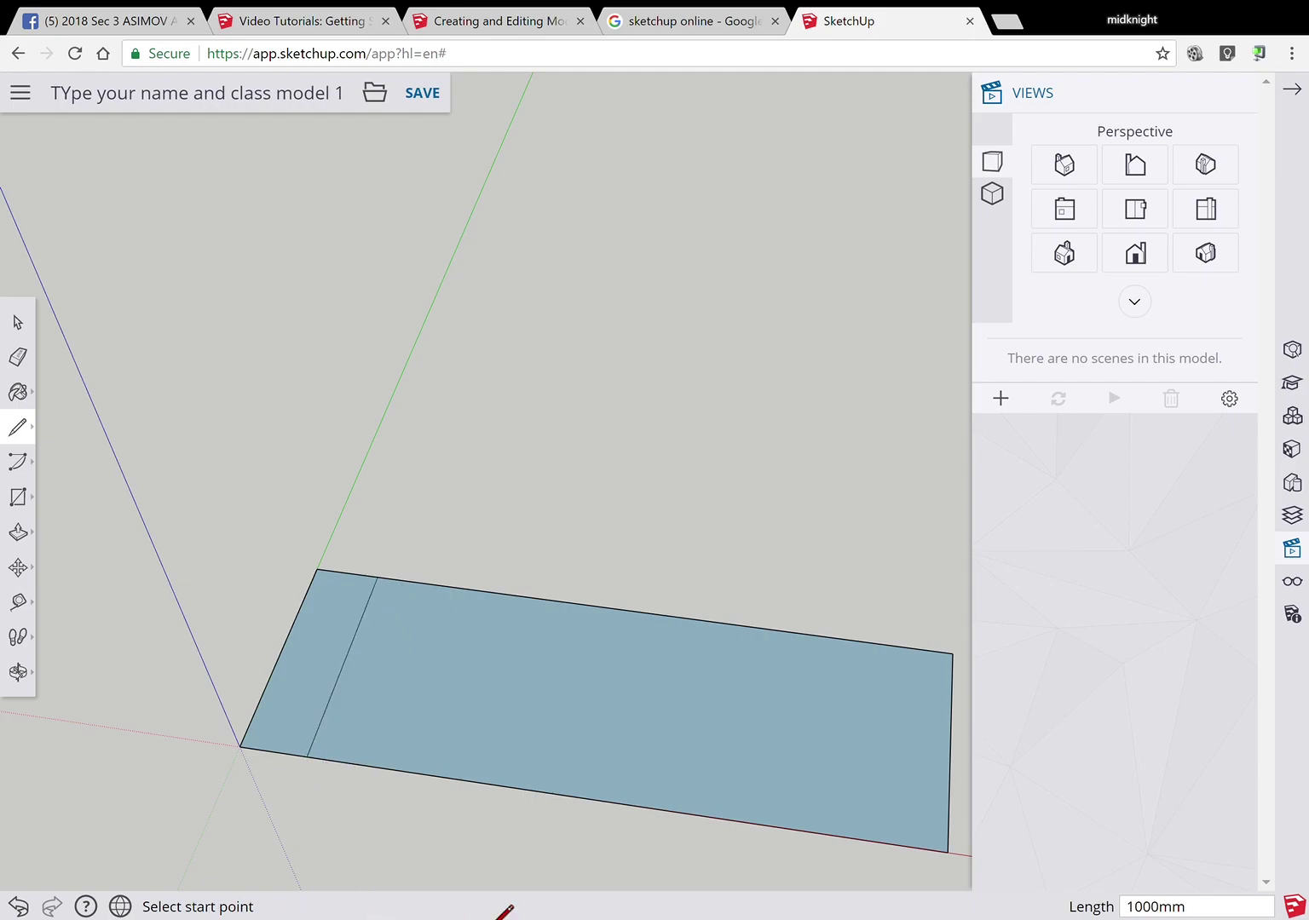
- Mark 300 mm in from the far end of the red-axis edge and draw a 1000 mm line across the rectangle there
left_click(953, 862)
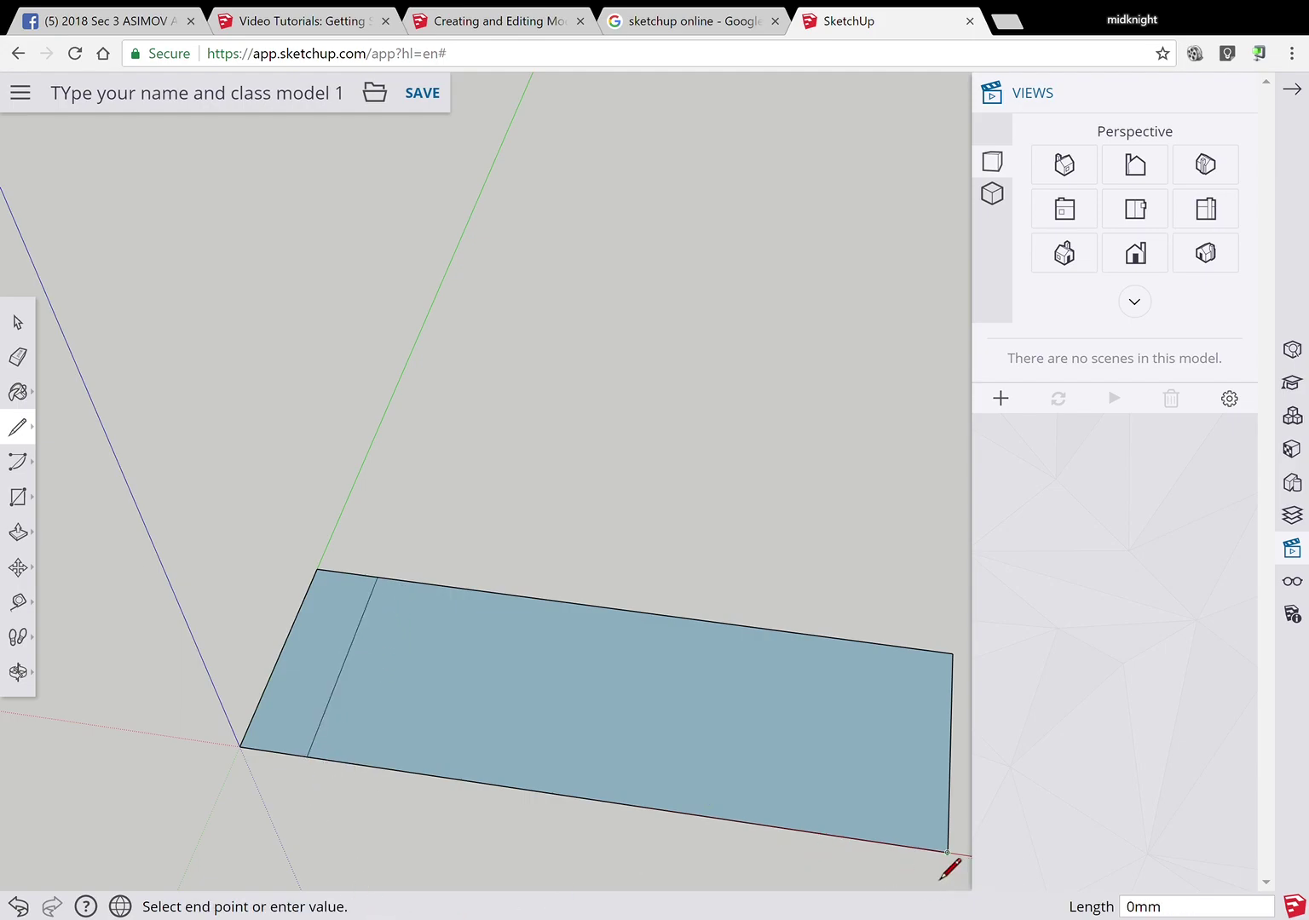
left_click(873, 842)
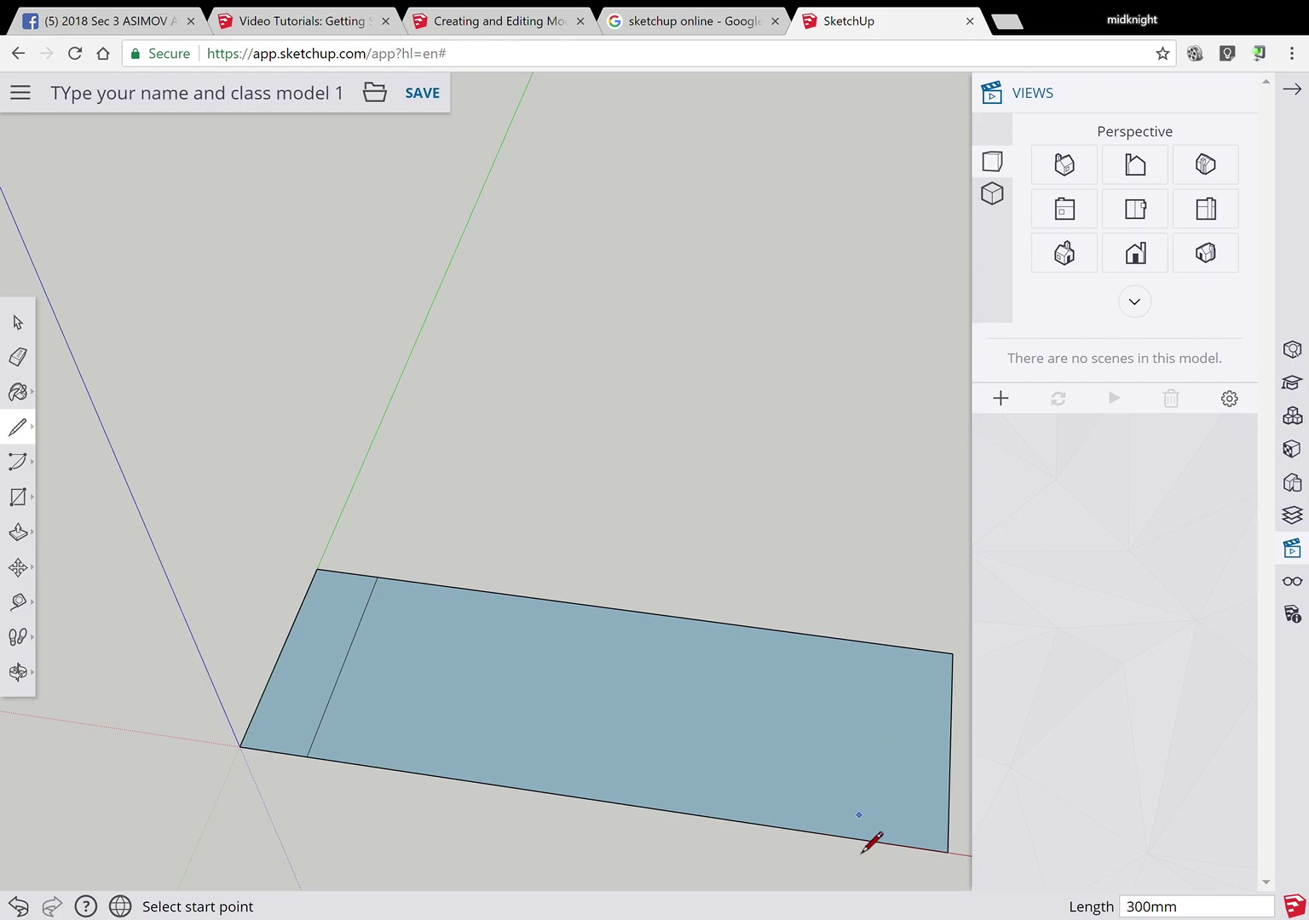
left_click(873, 844)
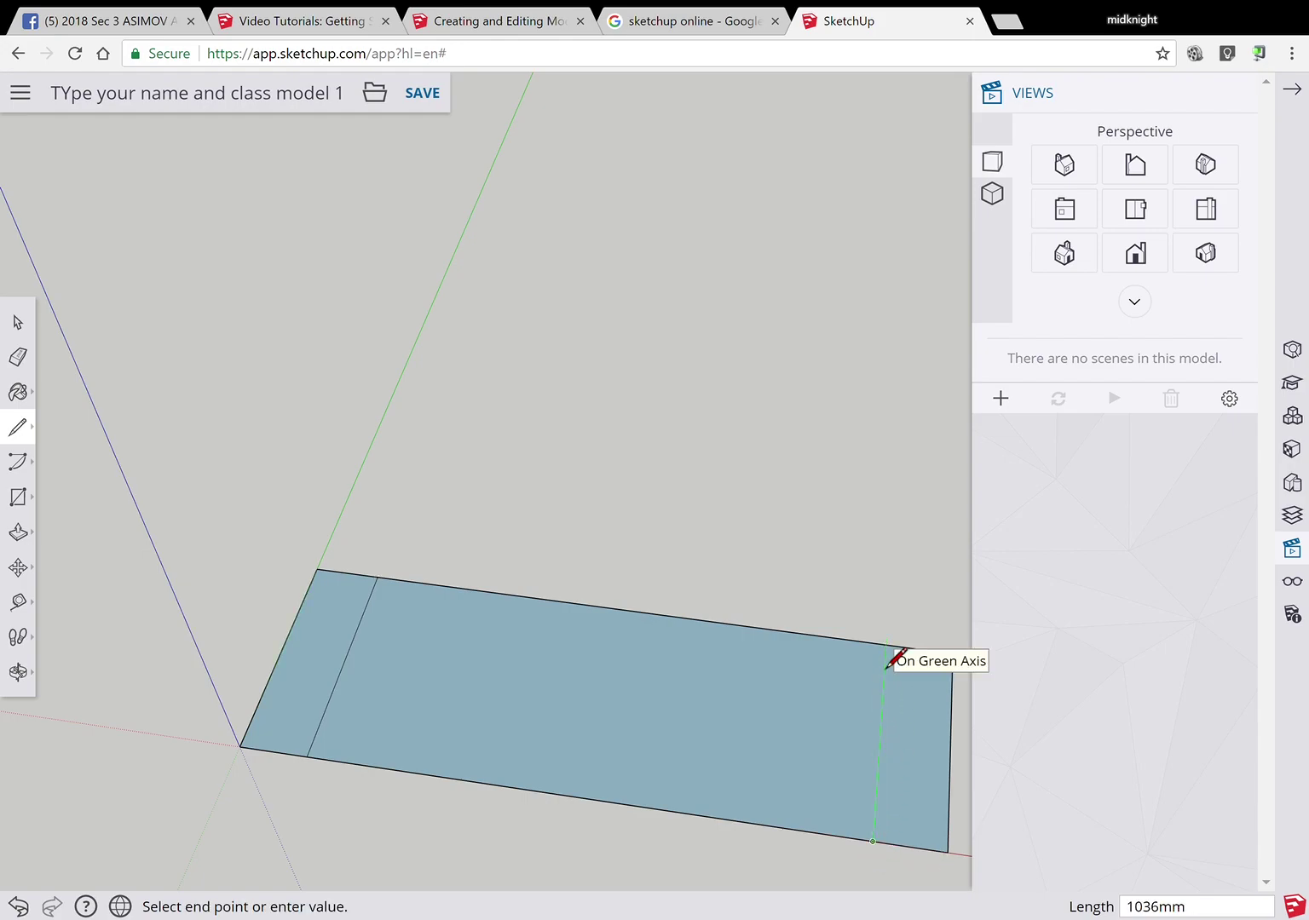
type("1000")
key("Return")
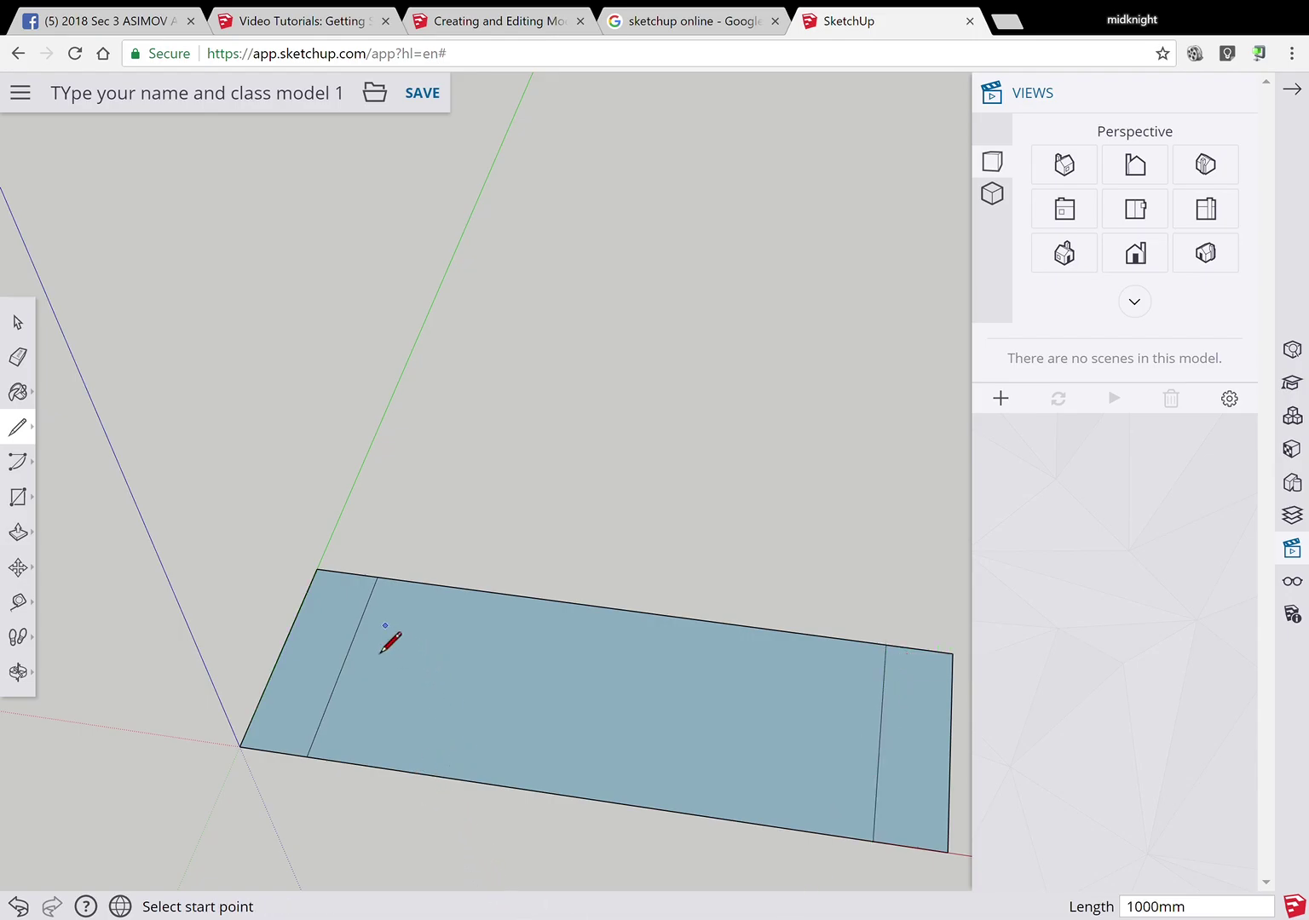
- Draw a line connecting the two cross lines, 100 mm inside the rectangle's long edge opposite the red axis
left_click(378, 577)
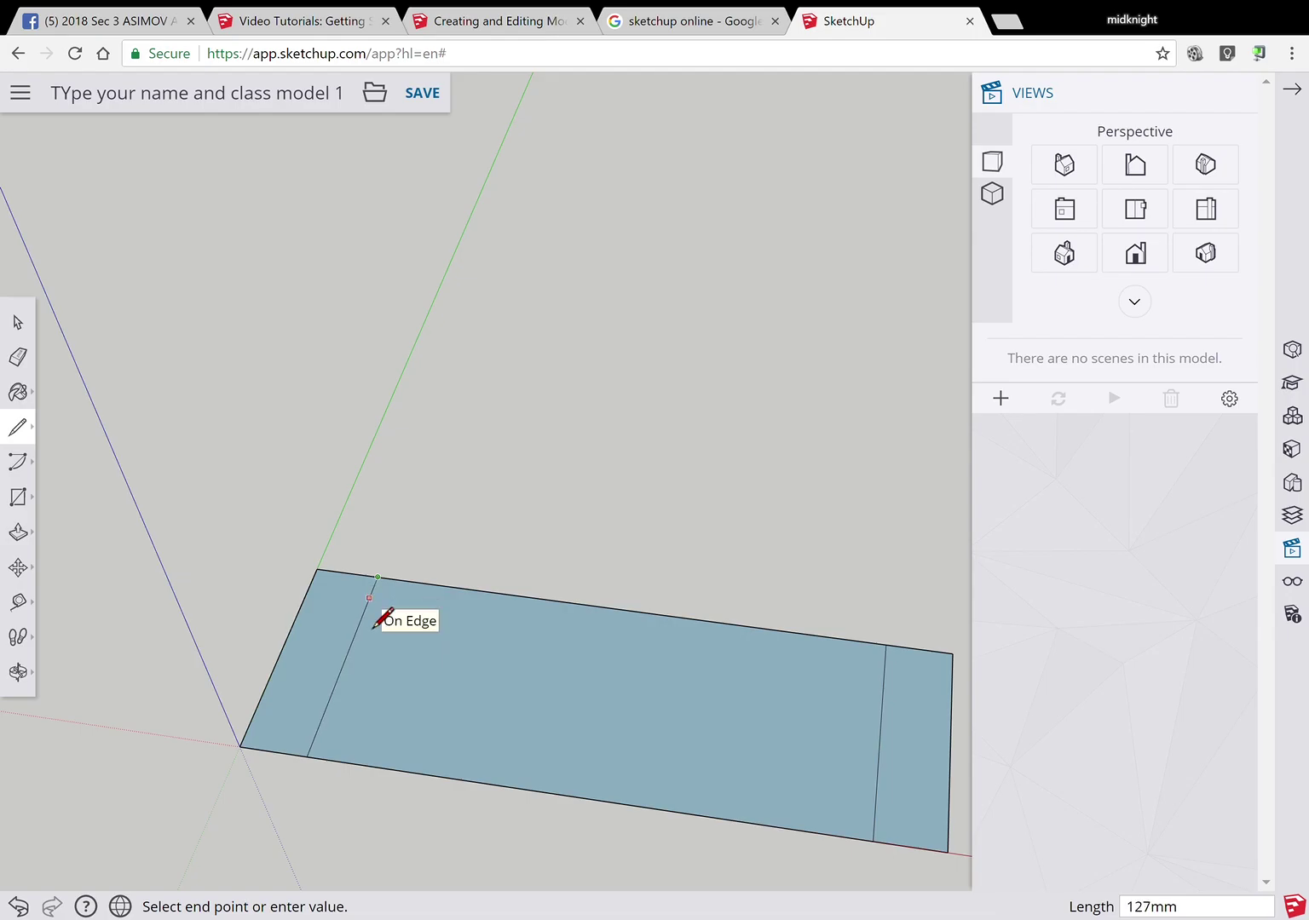
left_click(371, 594)
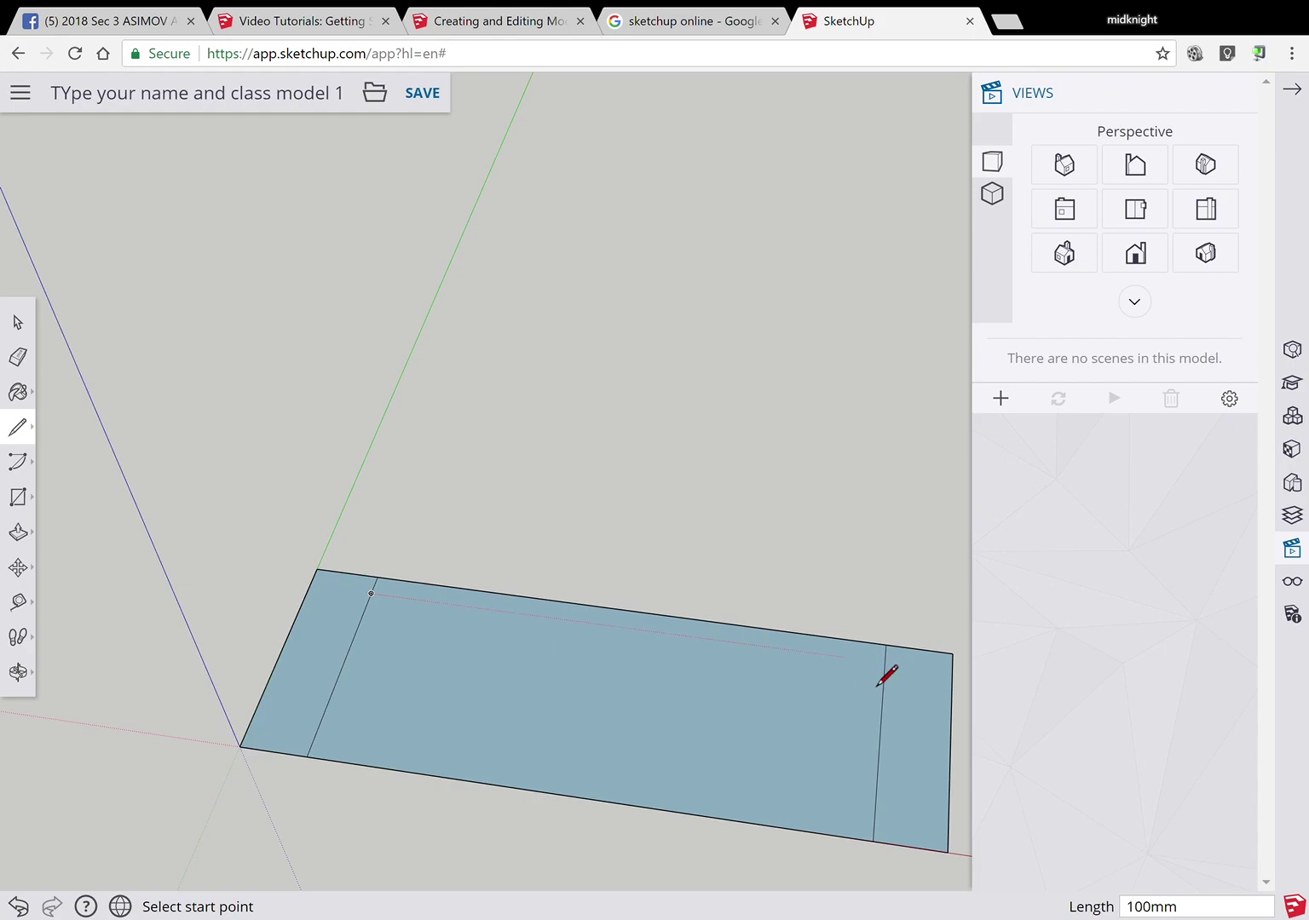
left_click(885, 662)
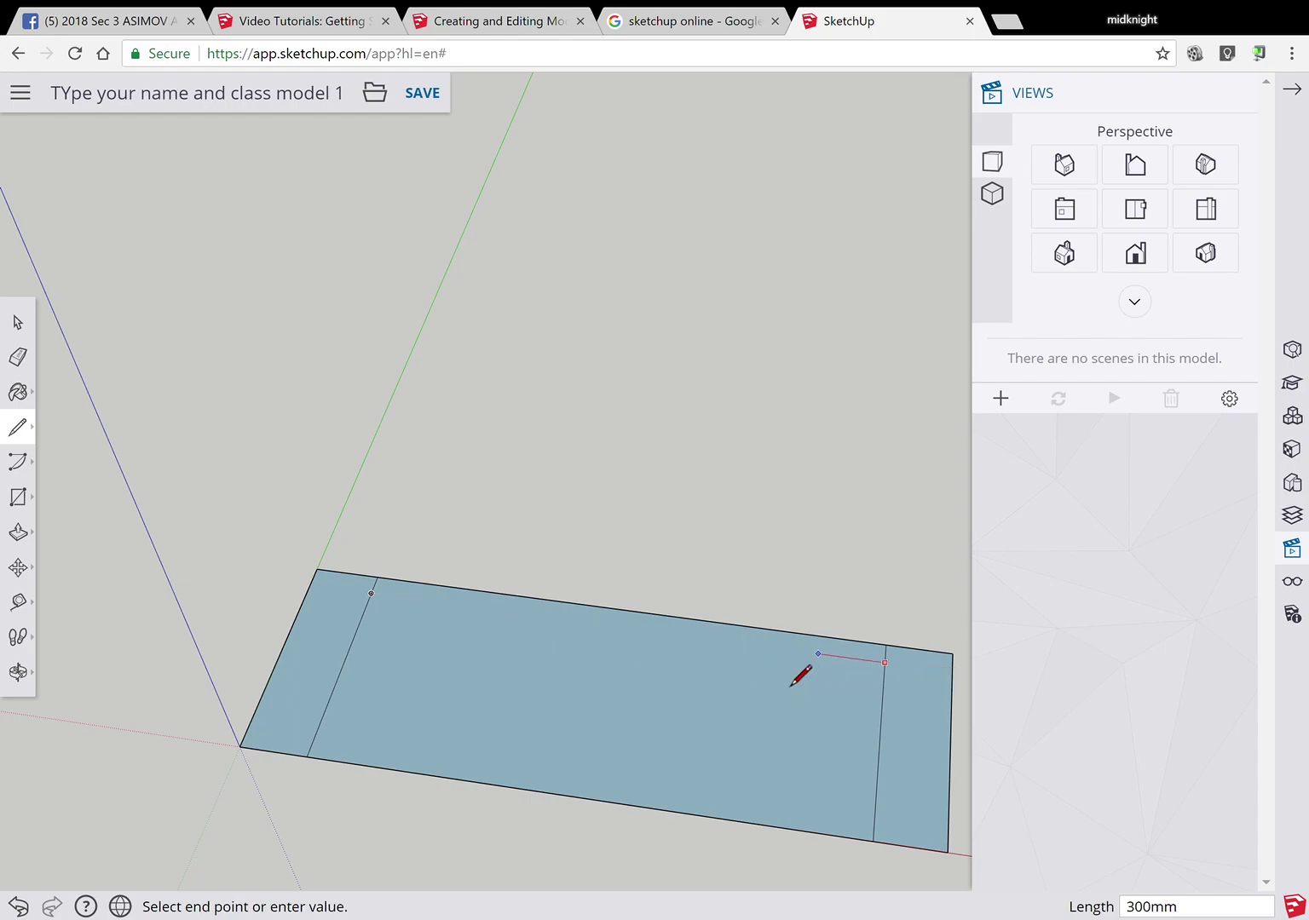
left_click(372, 595)
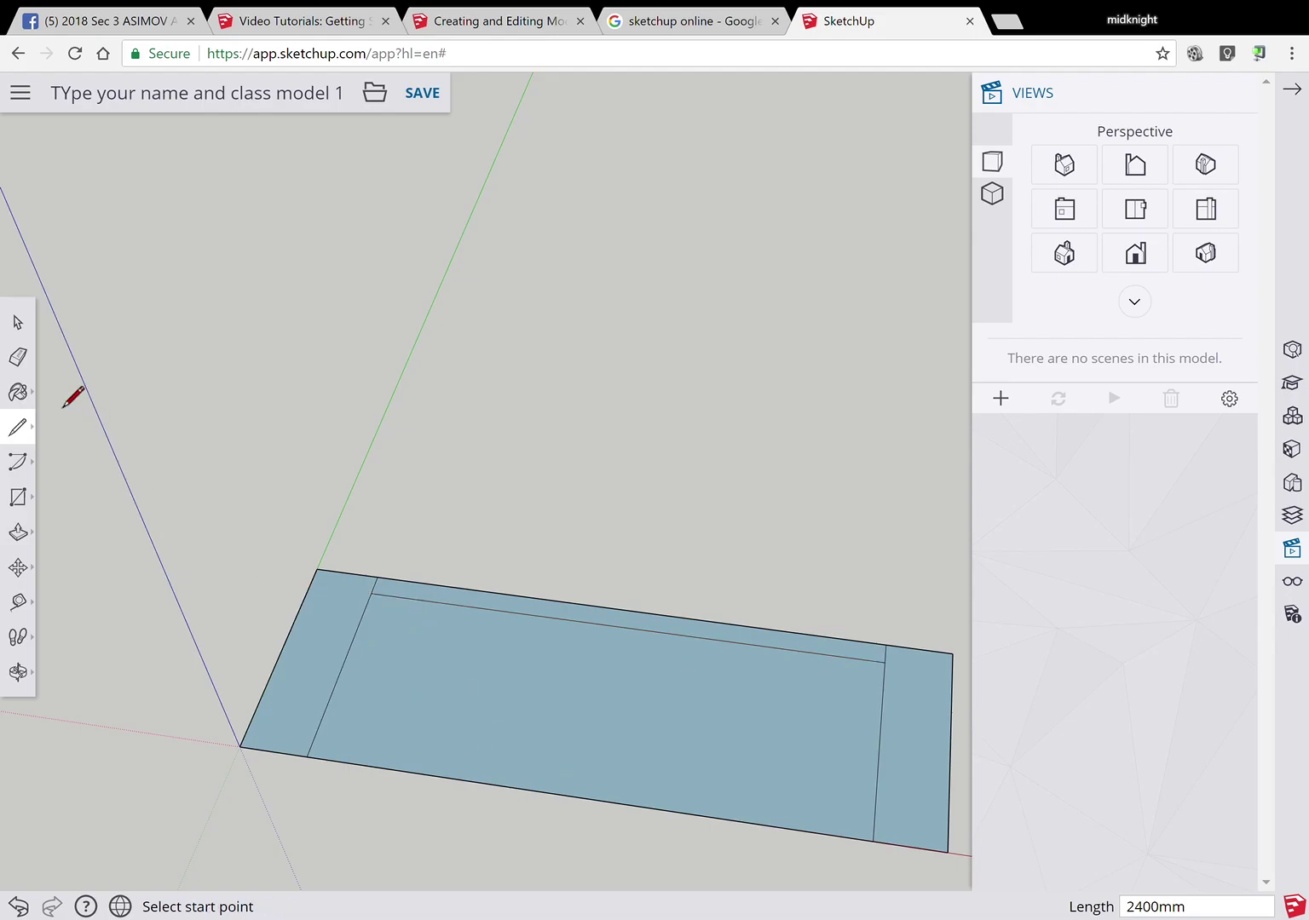
- Erase the two short line stubs between the inner connecting line and the rectangle's far long edge, leaving one U-shaped border face
left_click(17, 357)
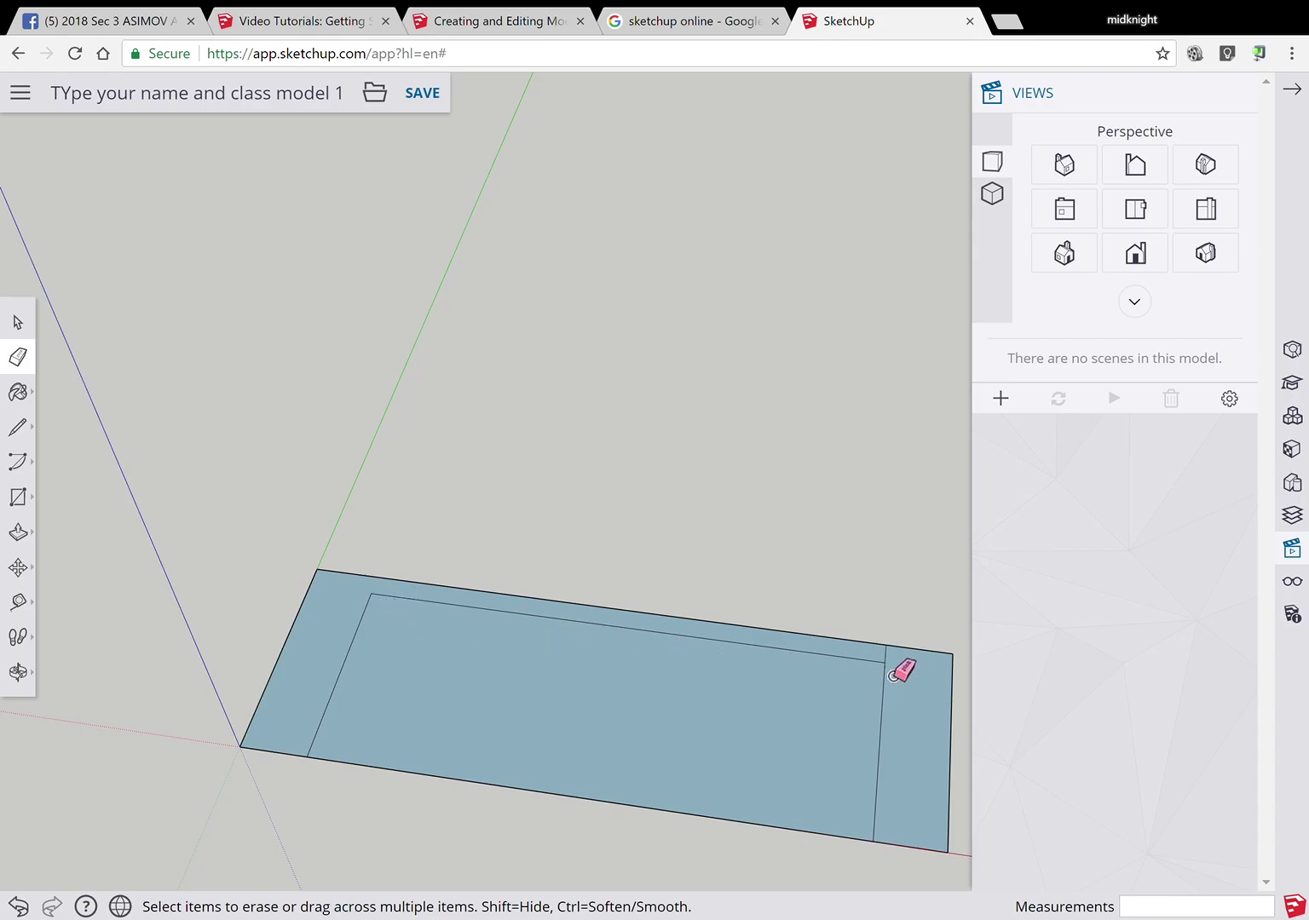
scroll(749, 807, "down", 2)
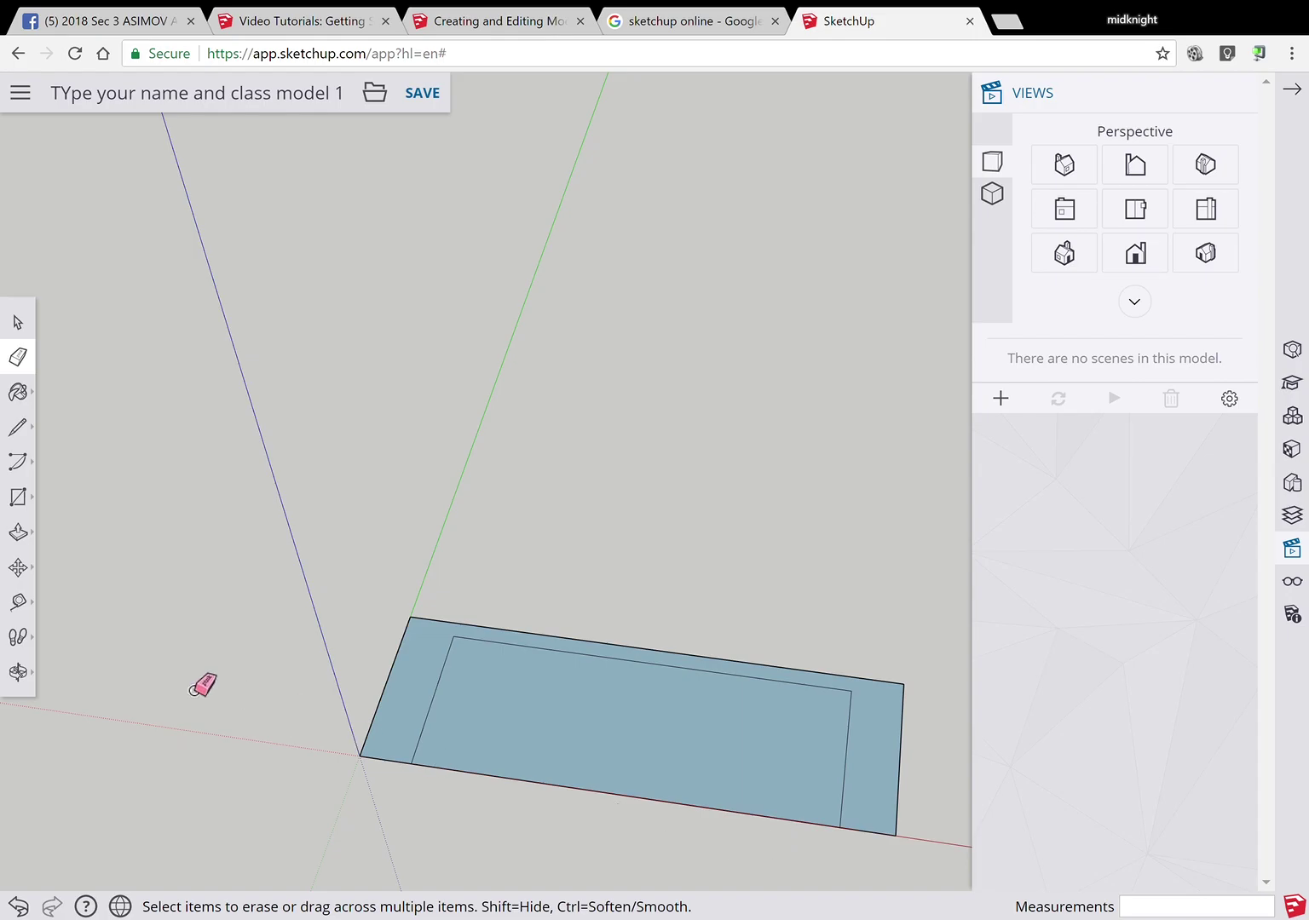
- Push/Pull the U-shaped border face upward by 3000 mm
left_click(17, 672)
left_click(97, 630)
left_click_drag(488, 865, 330, 703)
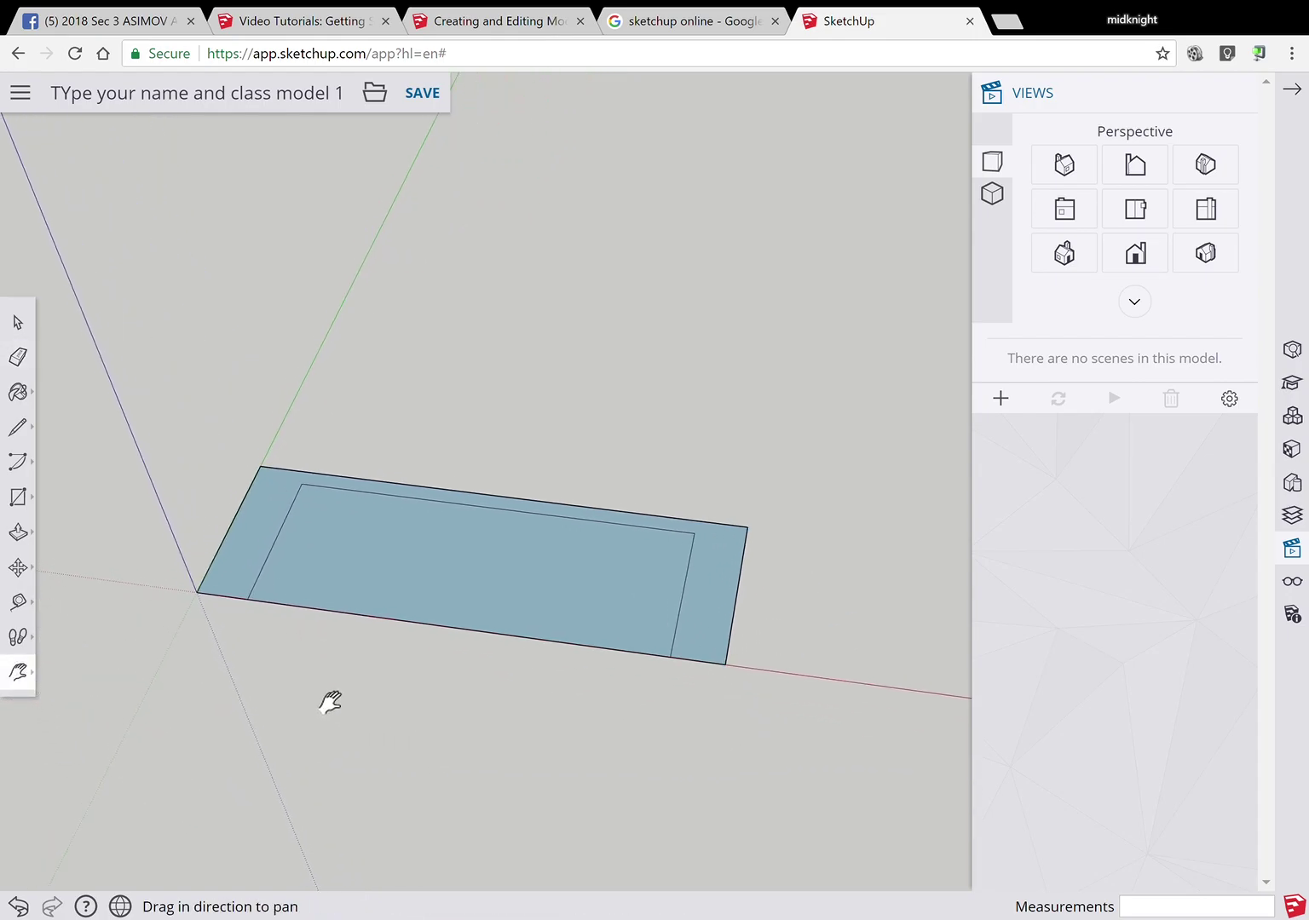
left_click(28, 537)
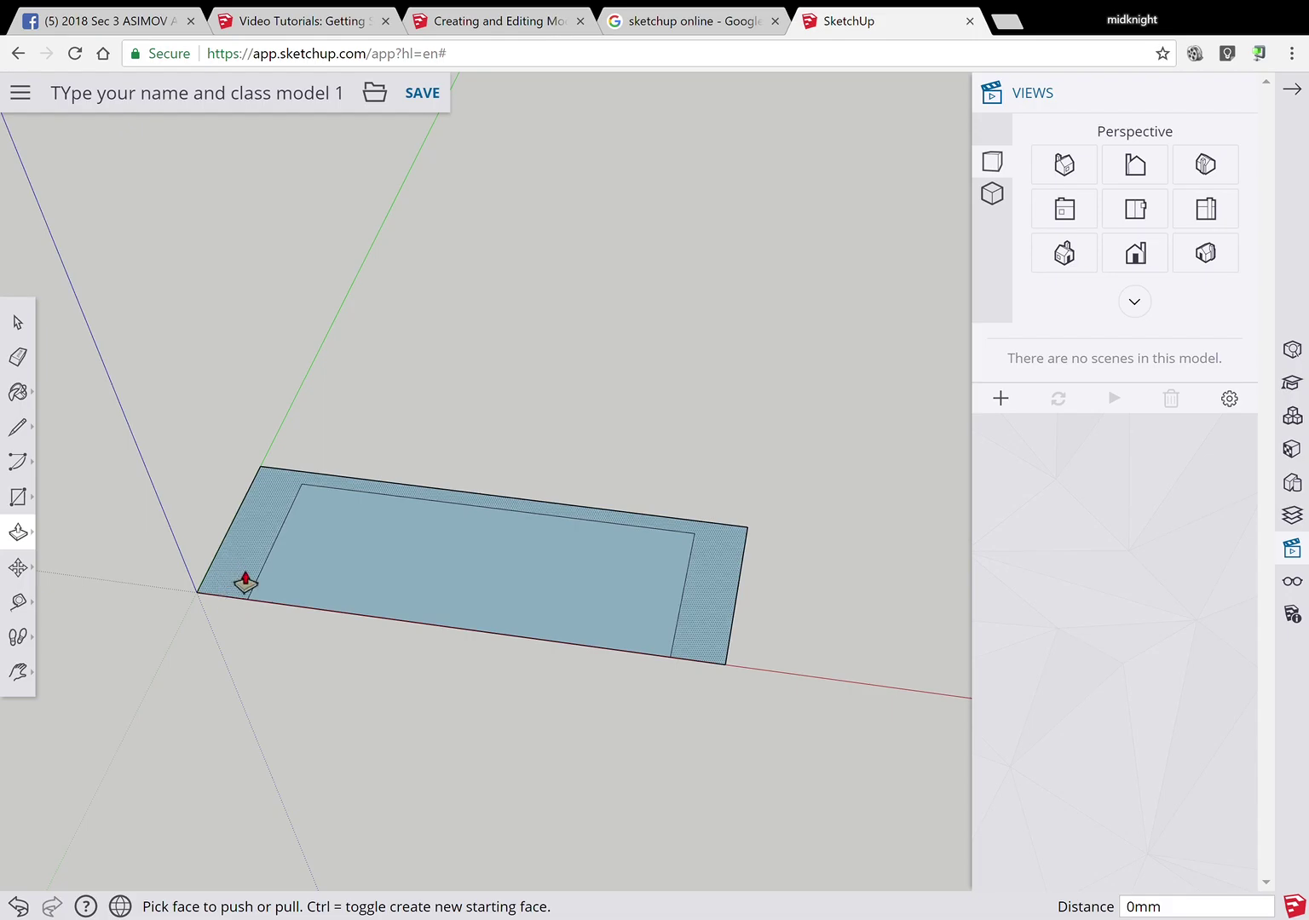
left_click_drag(247, 583, 147, 228)
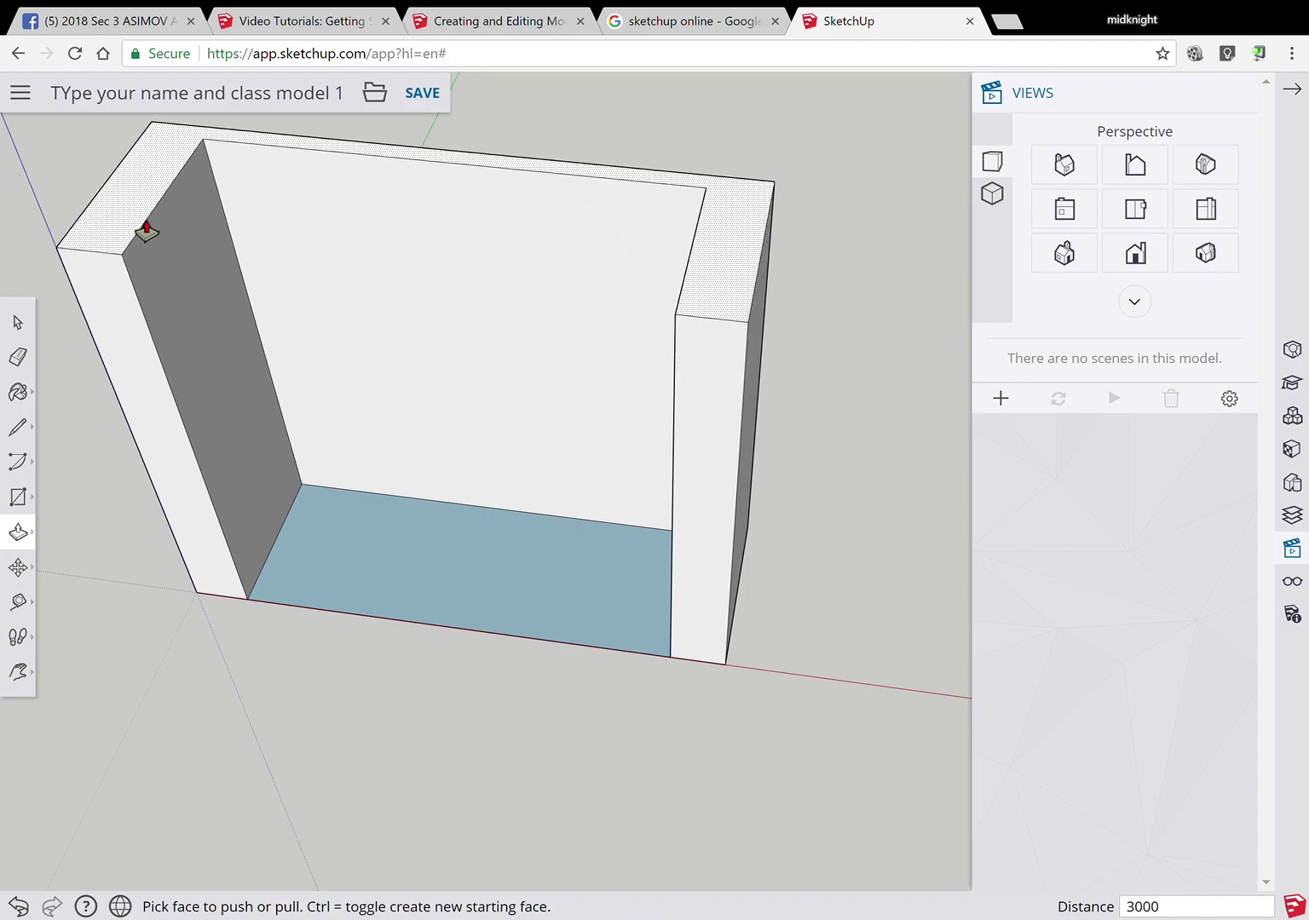
type("3000")
key("Return")
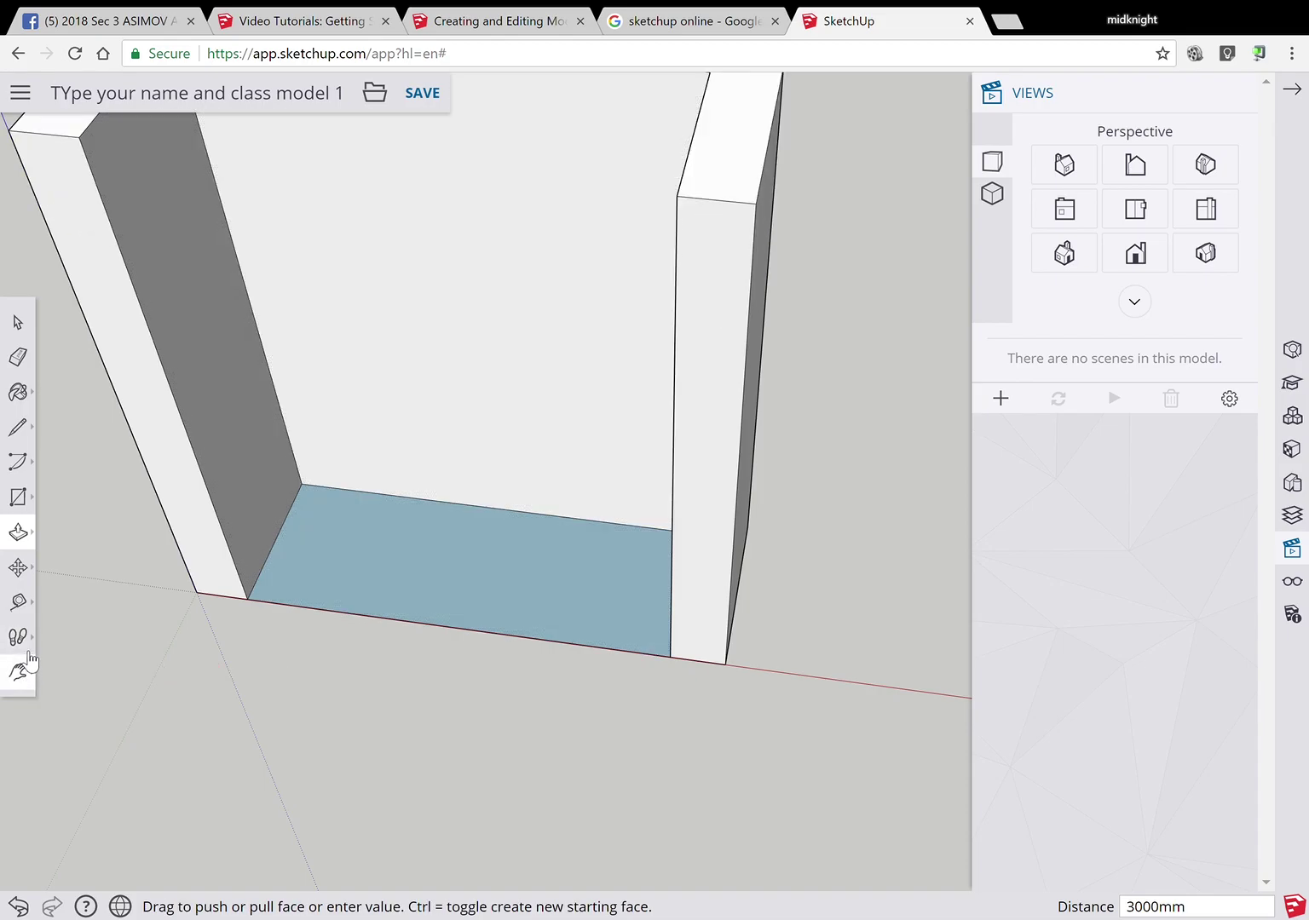
- Inspect the raised walls from below and from the front, and undo the extrusion
left_click(29, 680)
left_click(70, 592)
left_click_drag(401, 597, 708, 520)
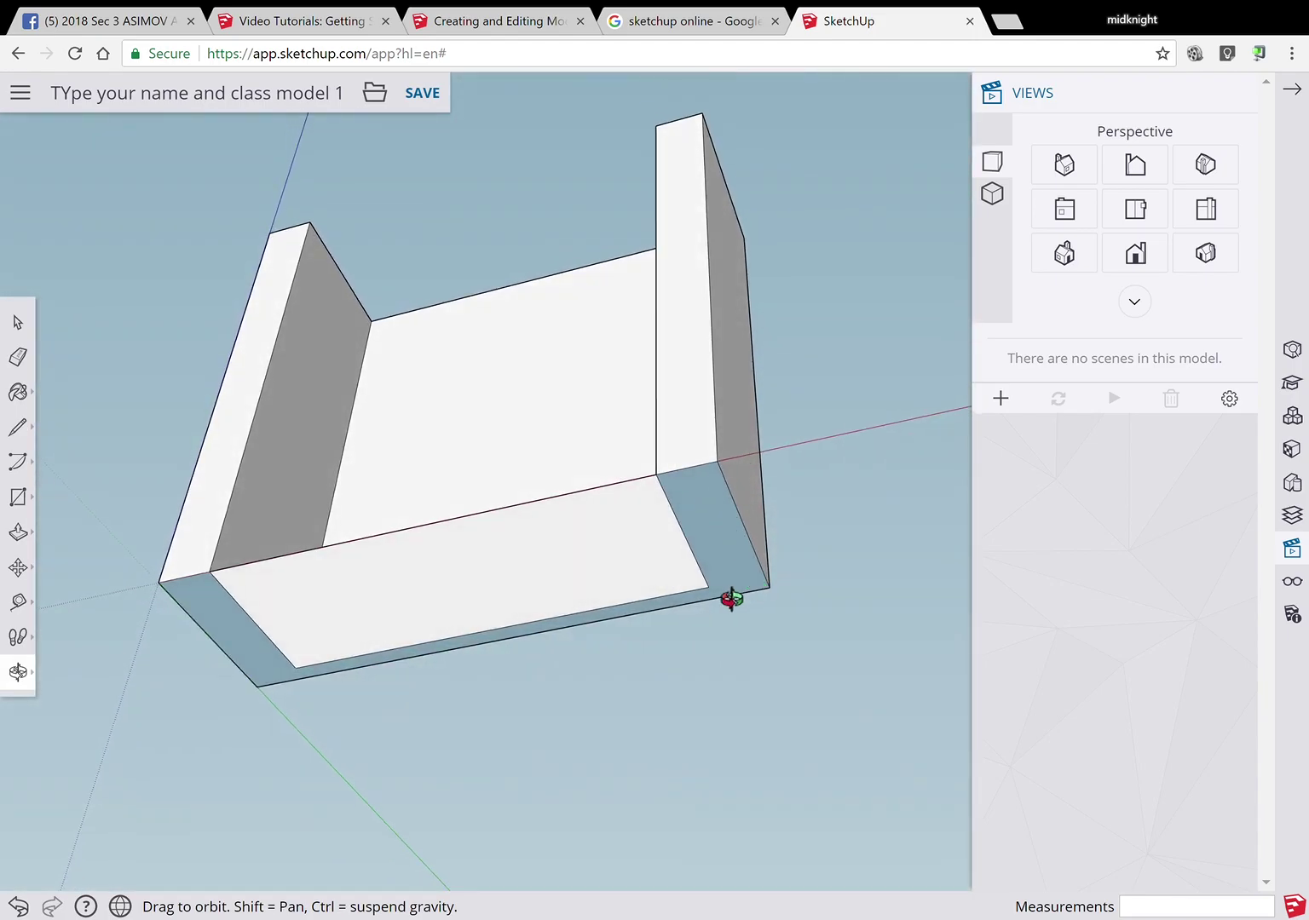
left_click_drag(528, 450, 518, 708)
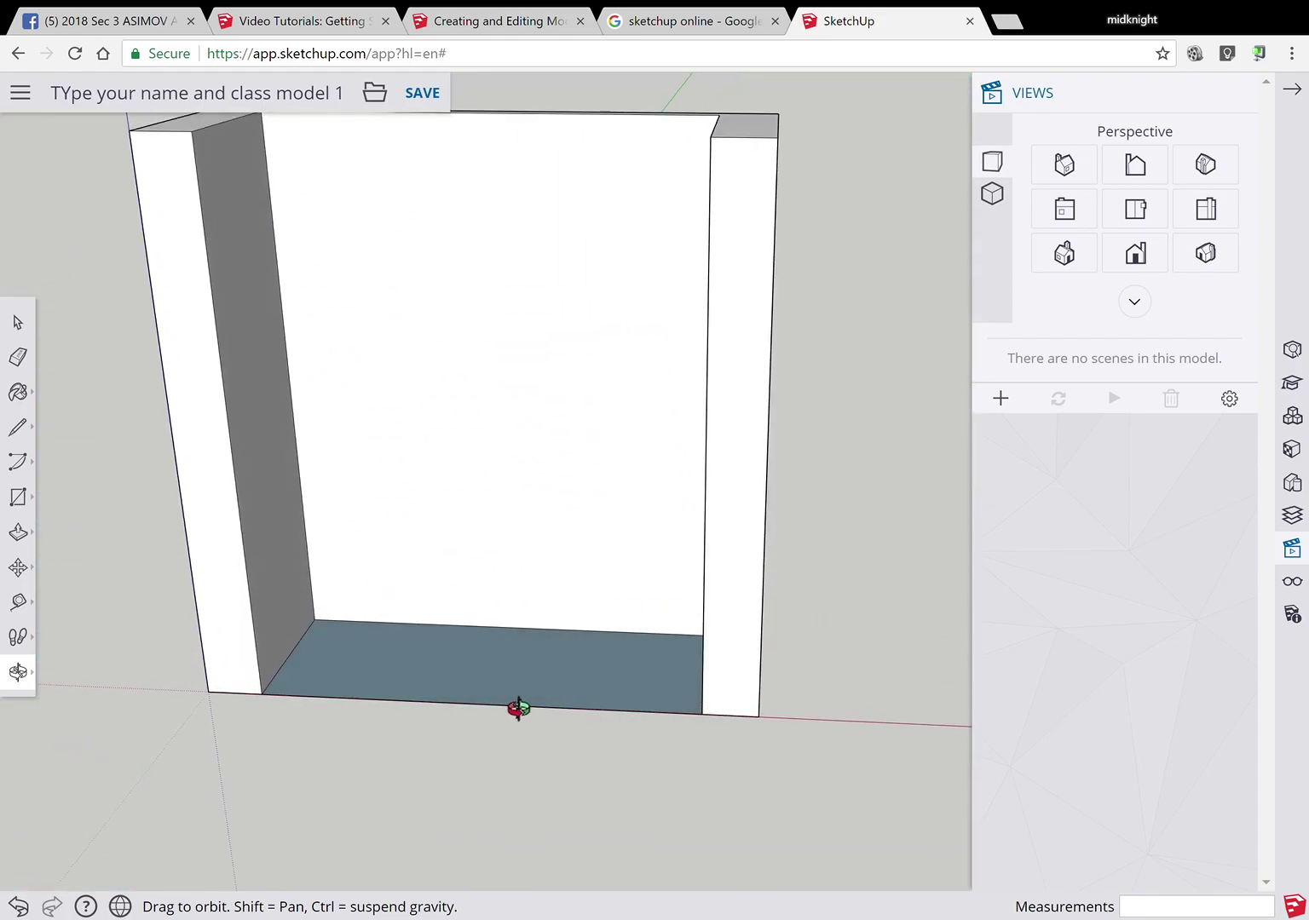
left_click(17, 906)
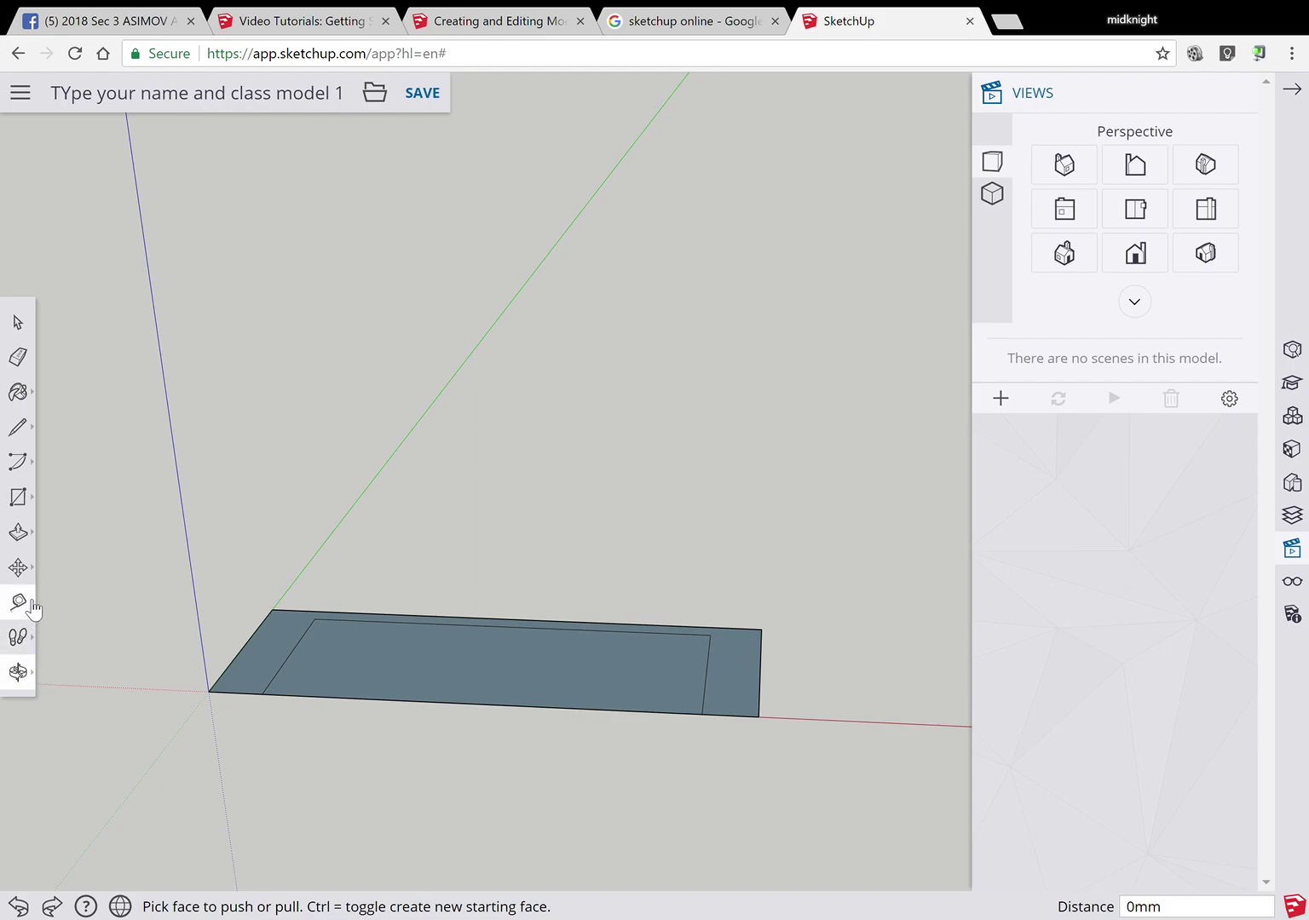
- Pull the U-shaped border face up 3000 mm again from the flat base
left_click(18, 532)
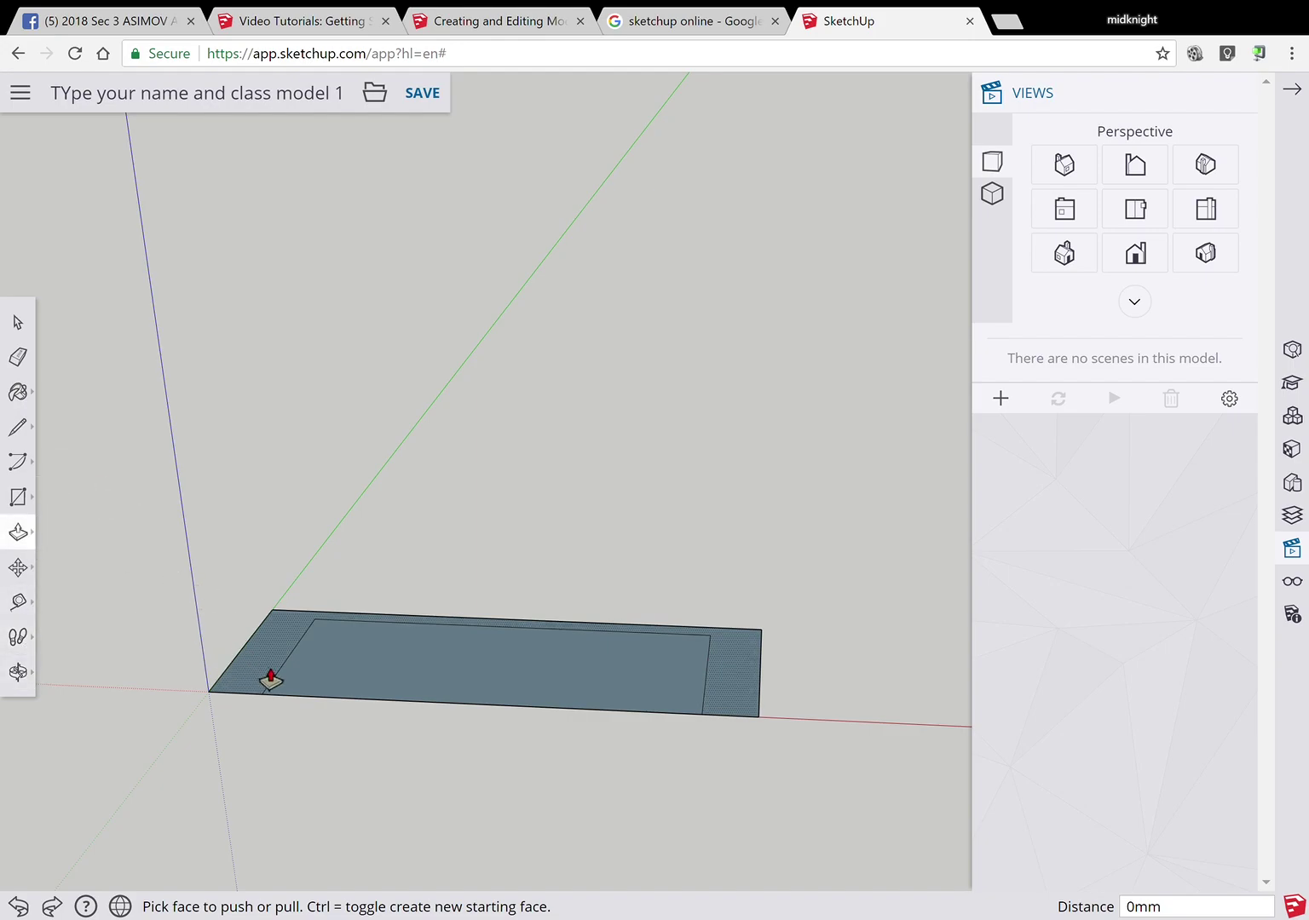
left_click_drag(273, 682, 213, 117)
type("3")
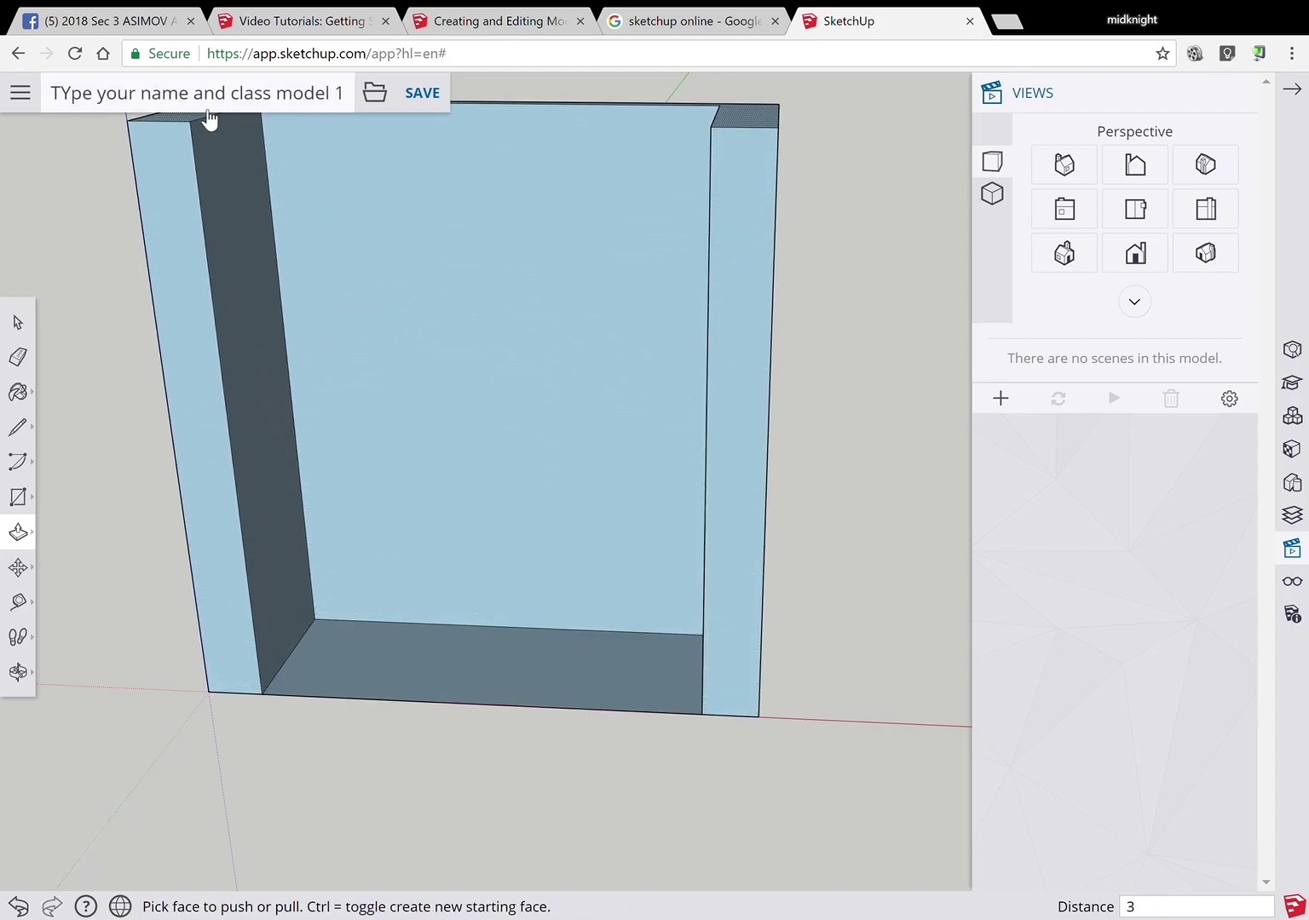
type("000")
key("Return")
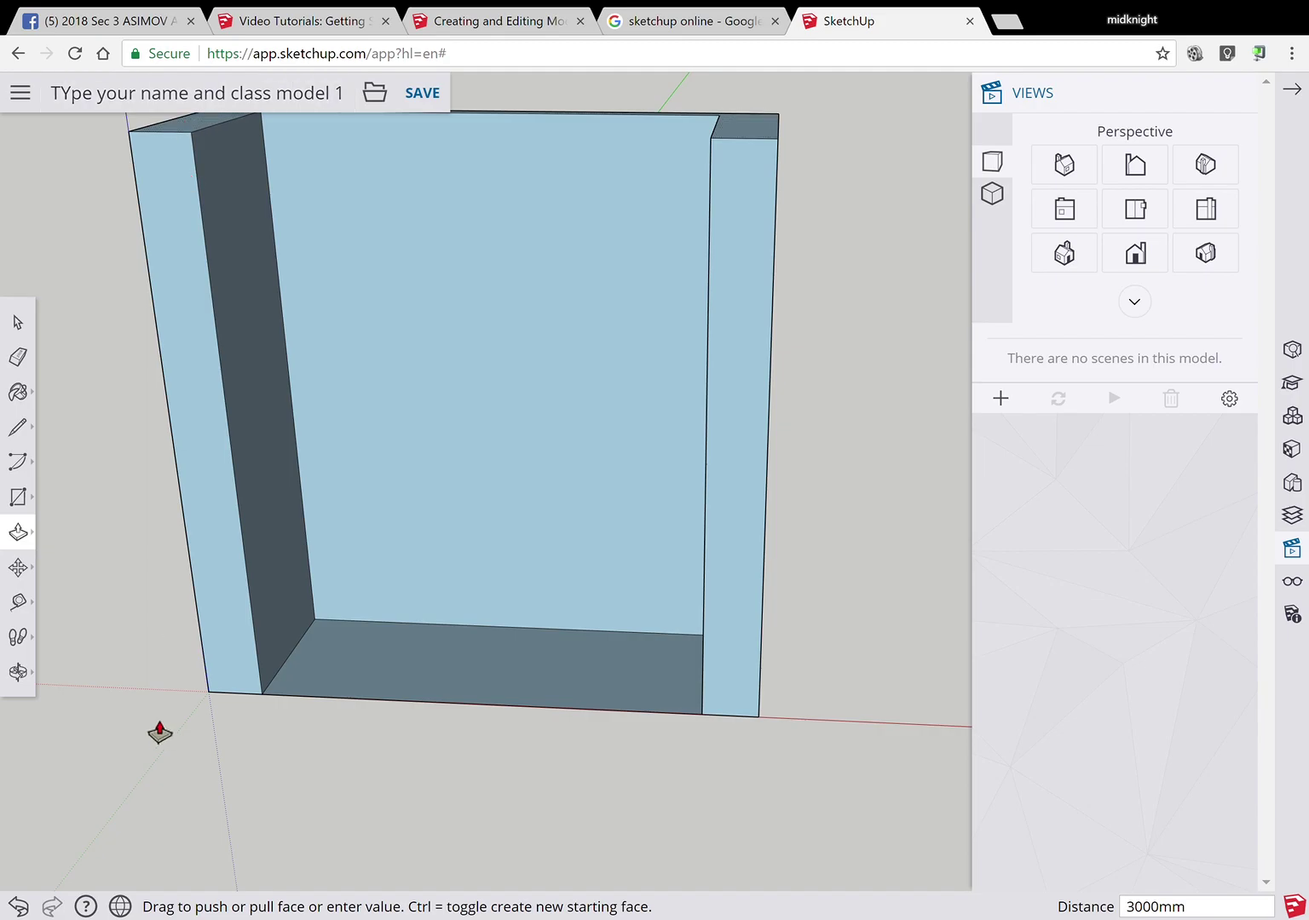
- Check the underside of the extruded walls and undo the 3000 mm extrusion
left_click(18, 673)
left_click_drag(437, 751, 477, 539)
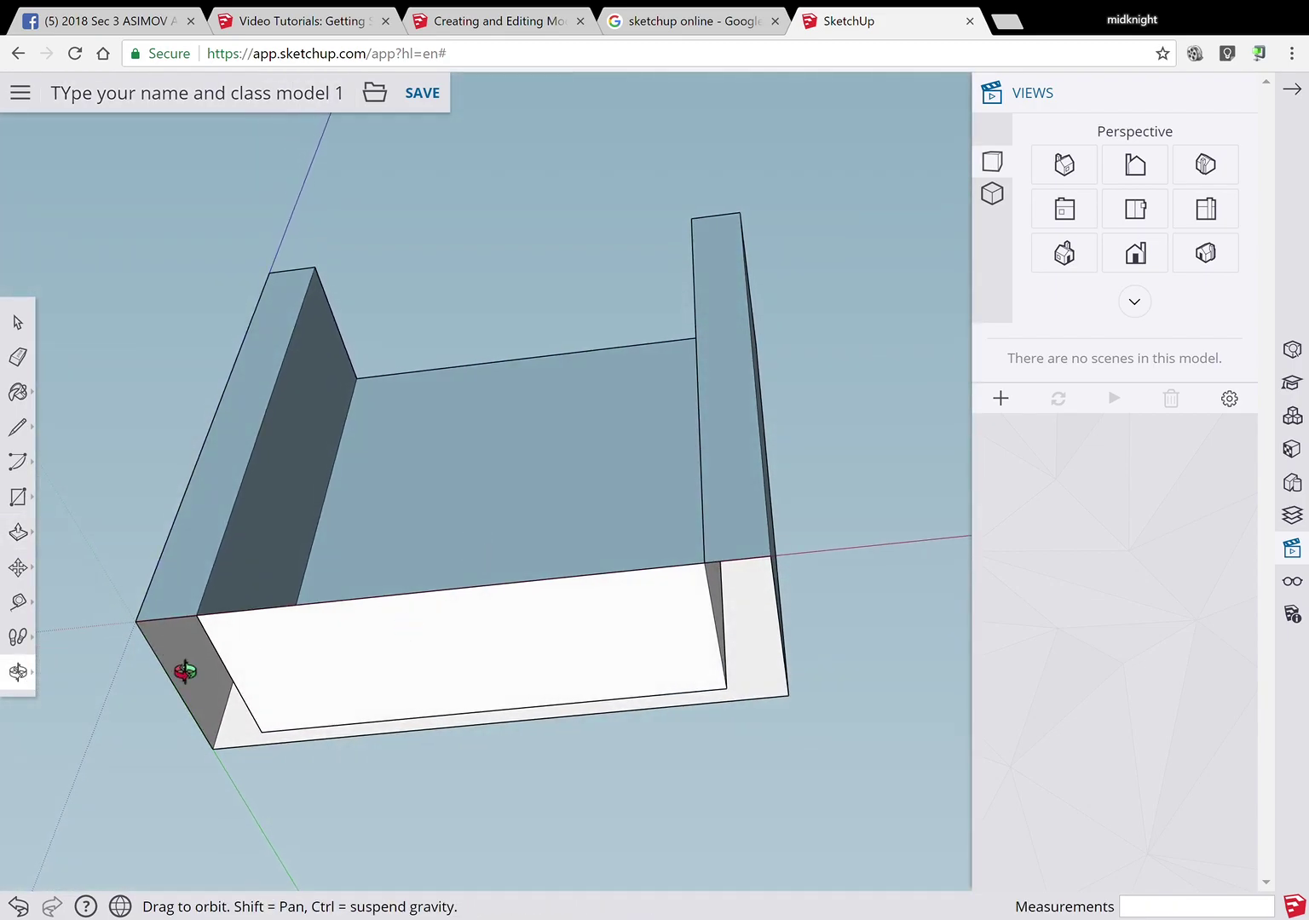
left_click_drag(775, 698, 683, 767)
left_click_drag(739, 643, 769, 839)
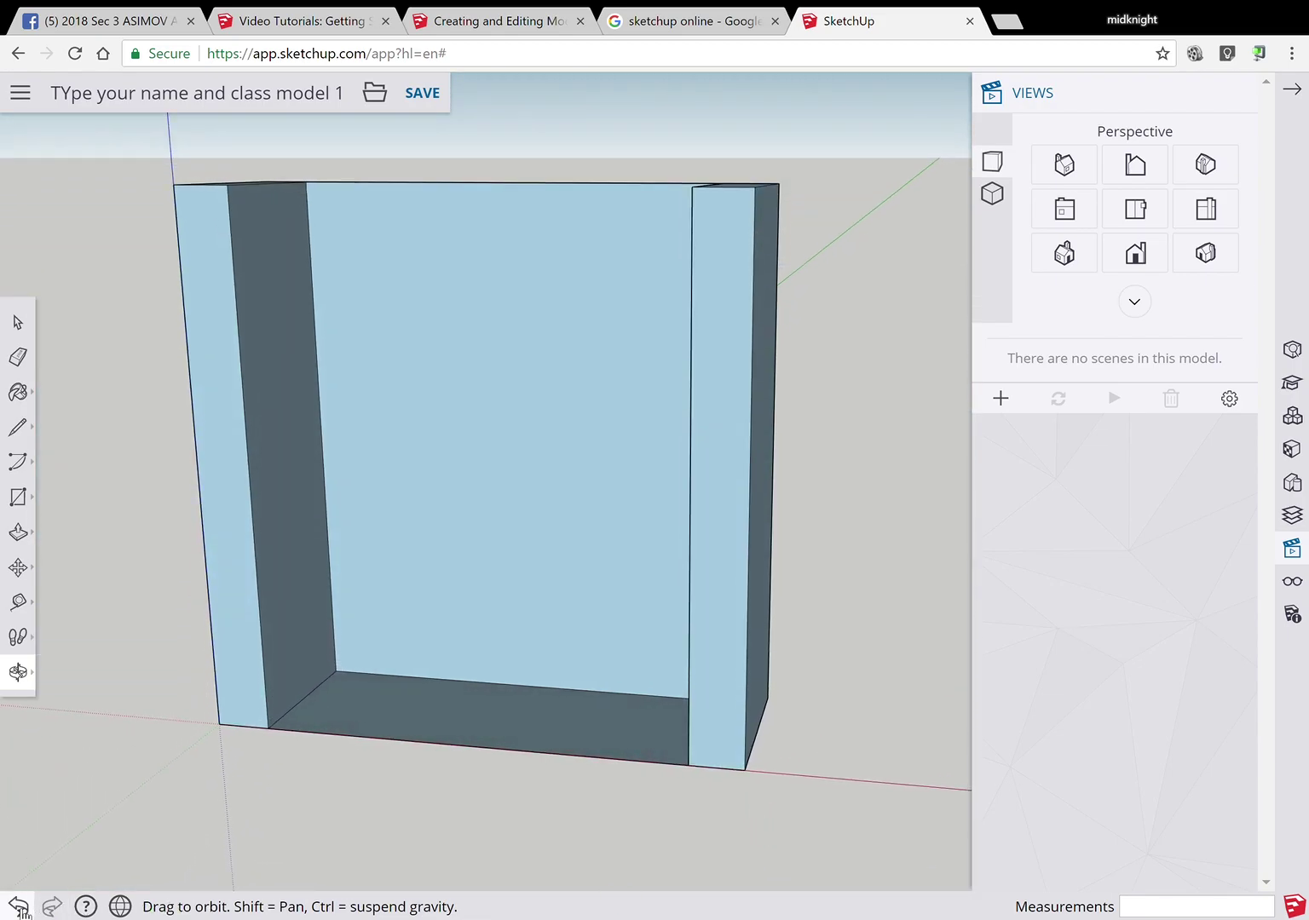
left_click(20, 908)
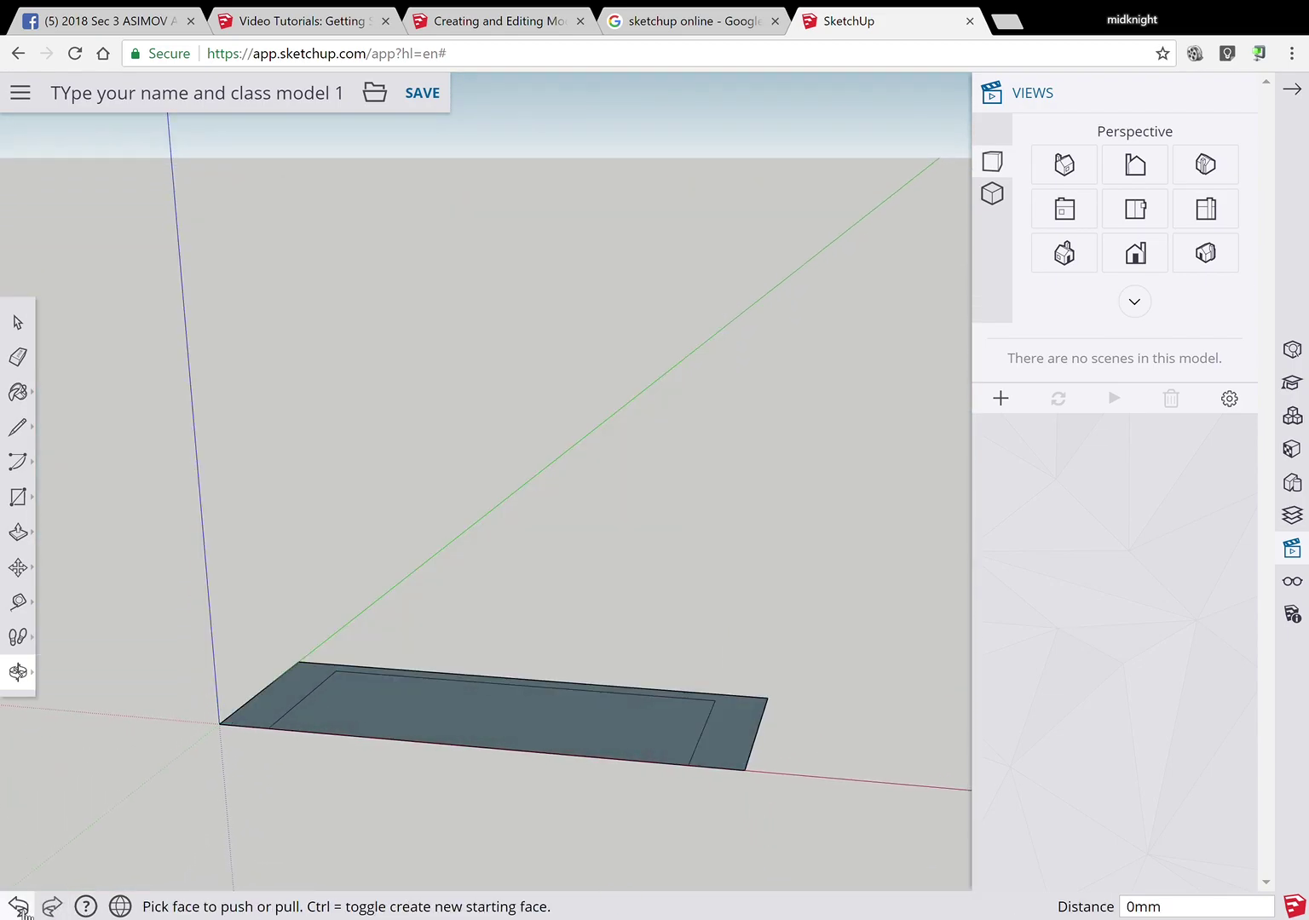
- Try raising the U-shaped border face by about 264 mm, and undo it
left_click(30, 604)
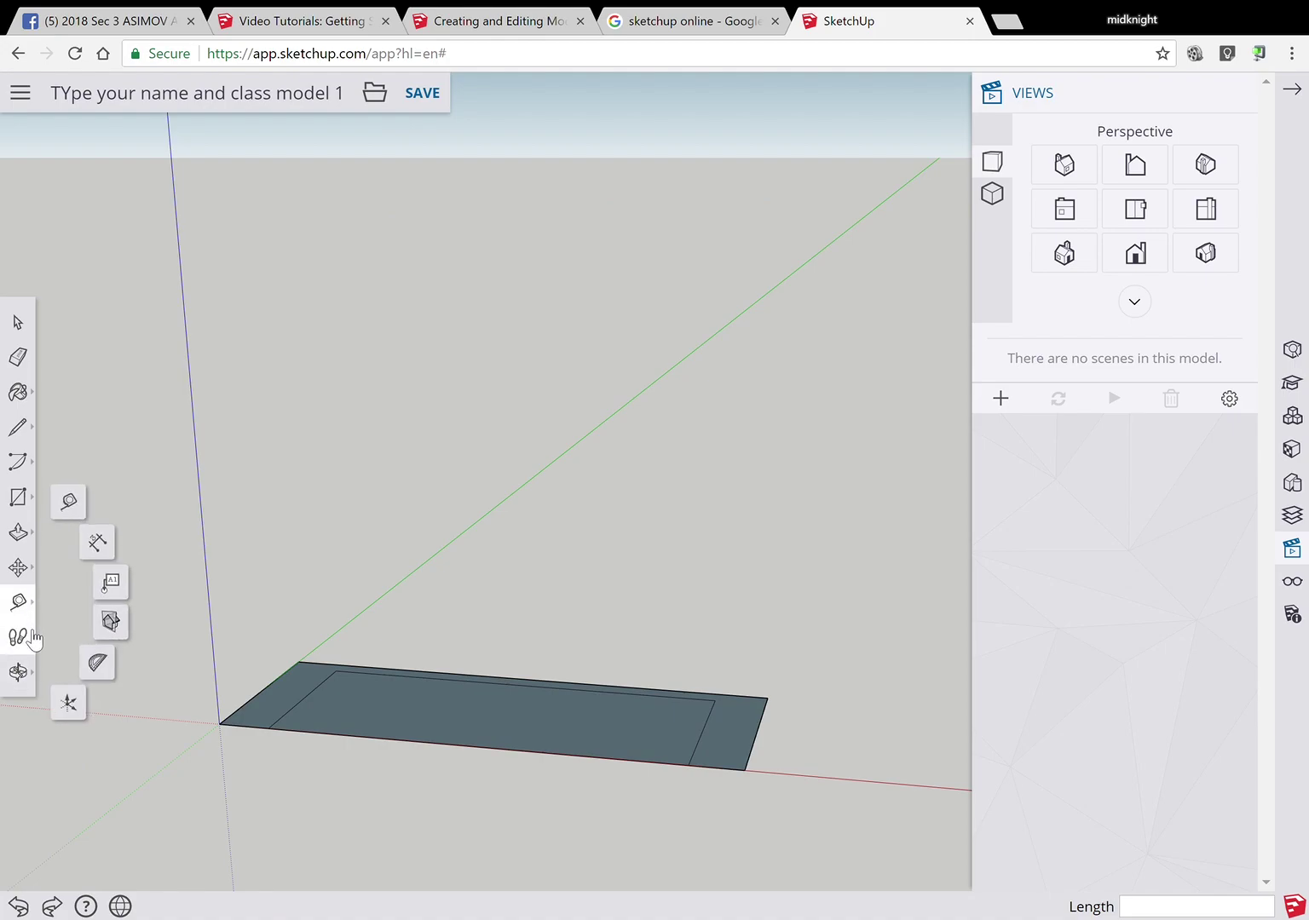
left_click(20, 672)
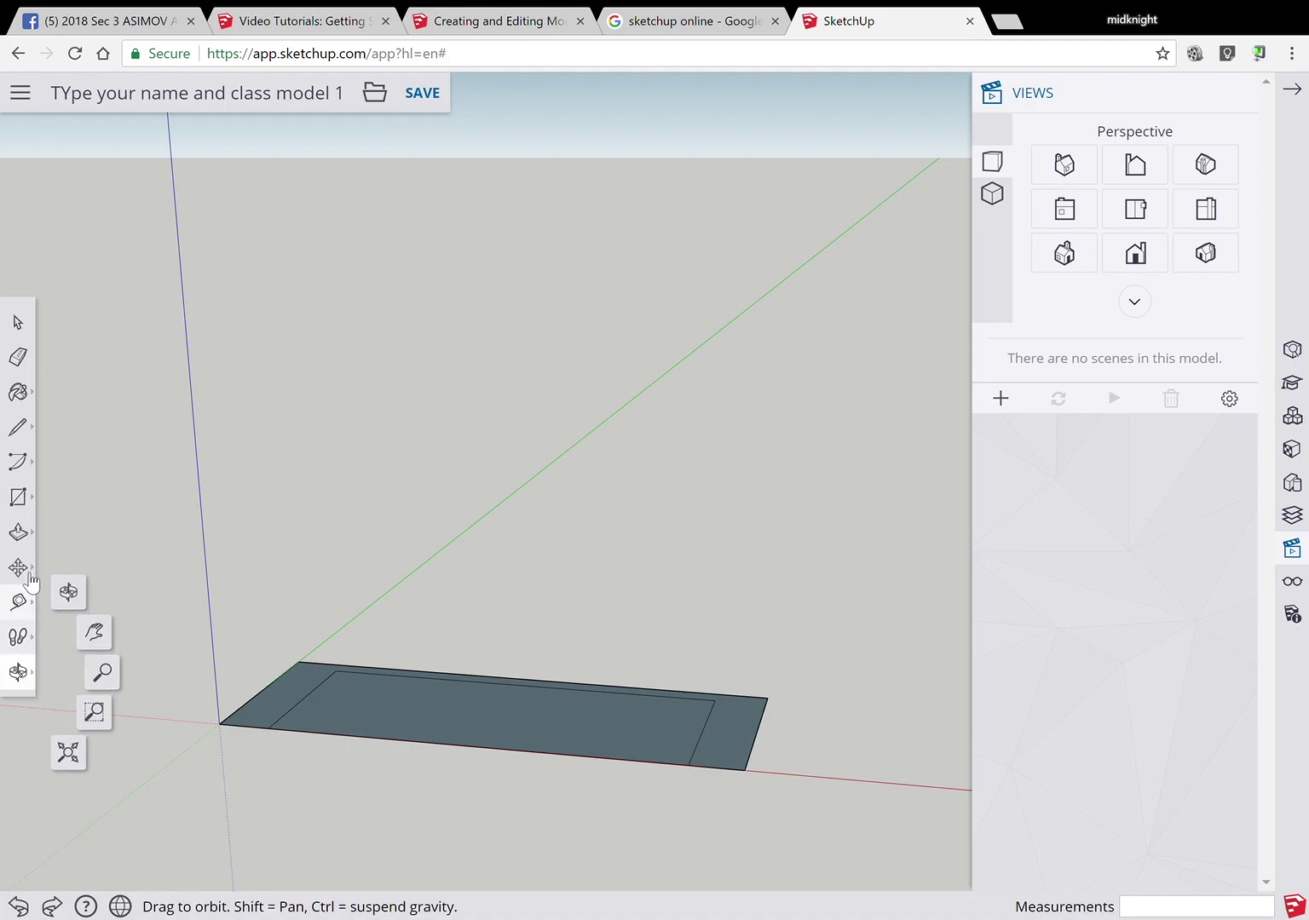
key("p")
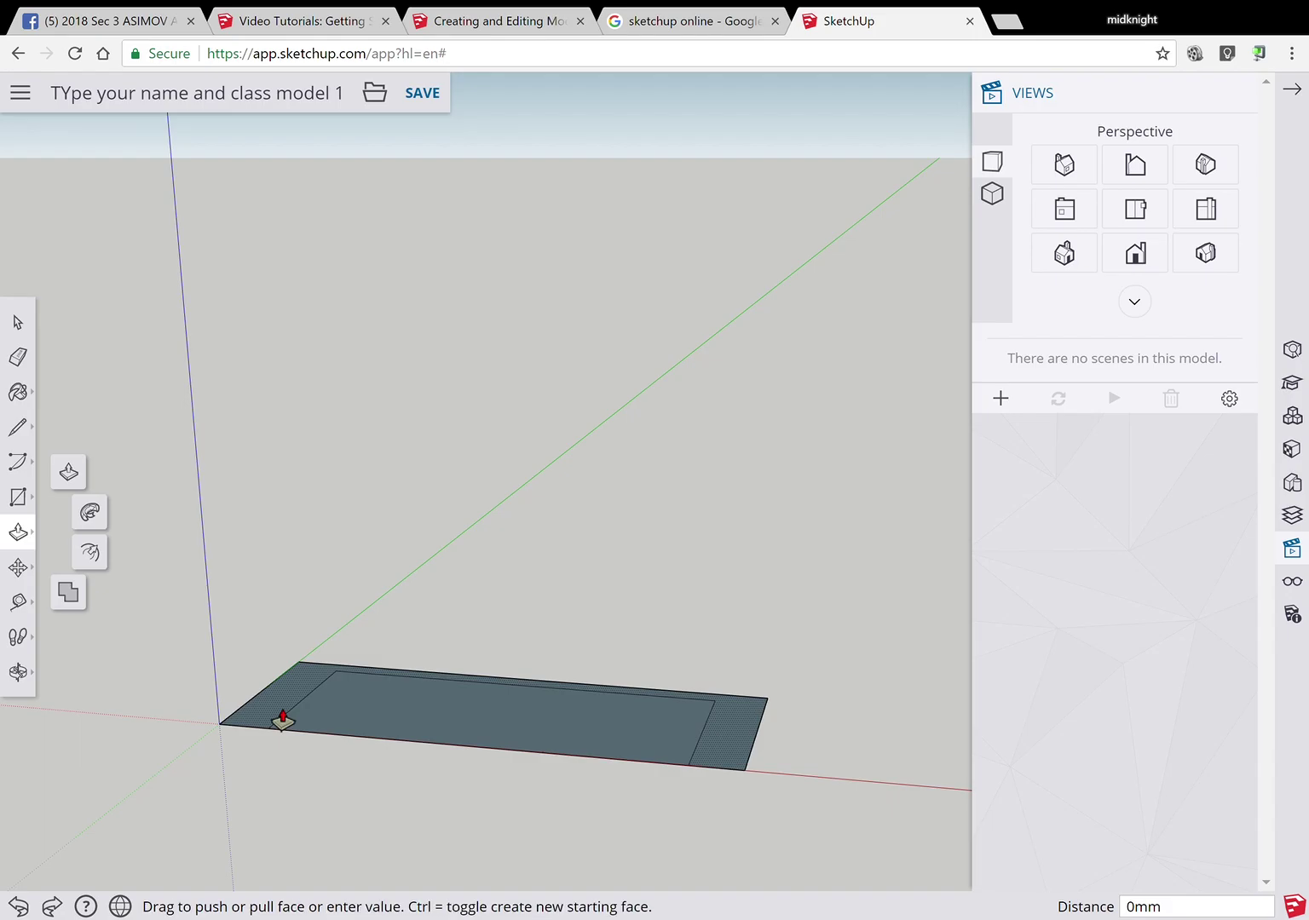
left_click(283, 720)
left_click(280, 663)
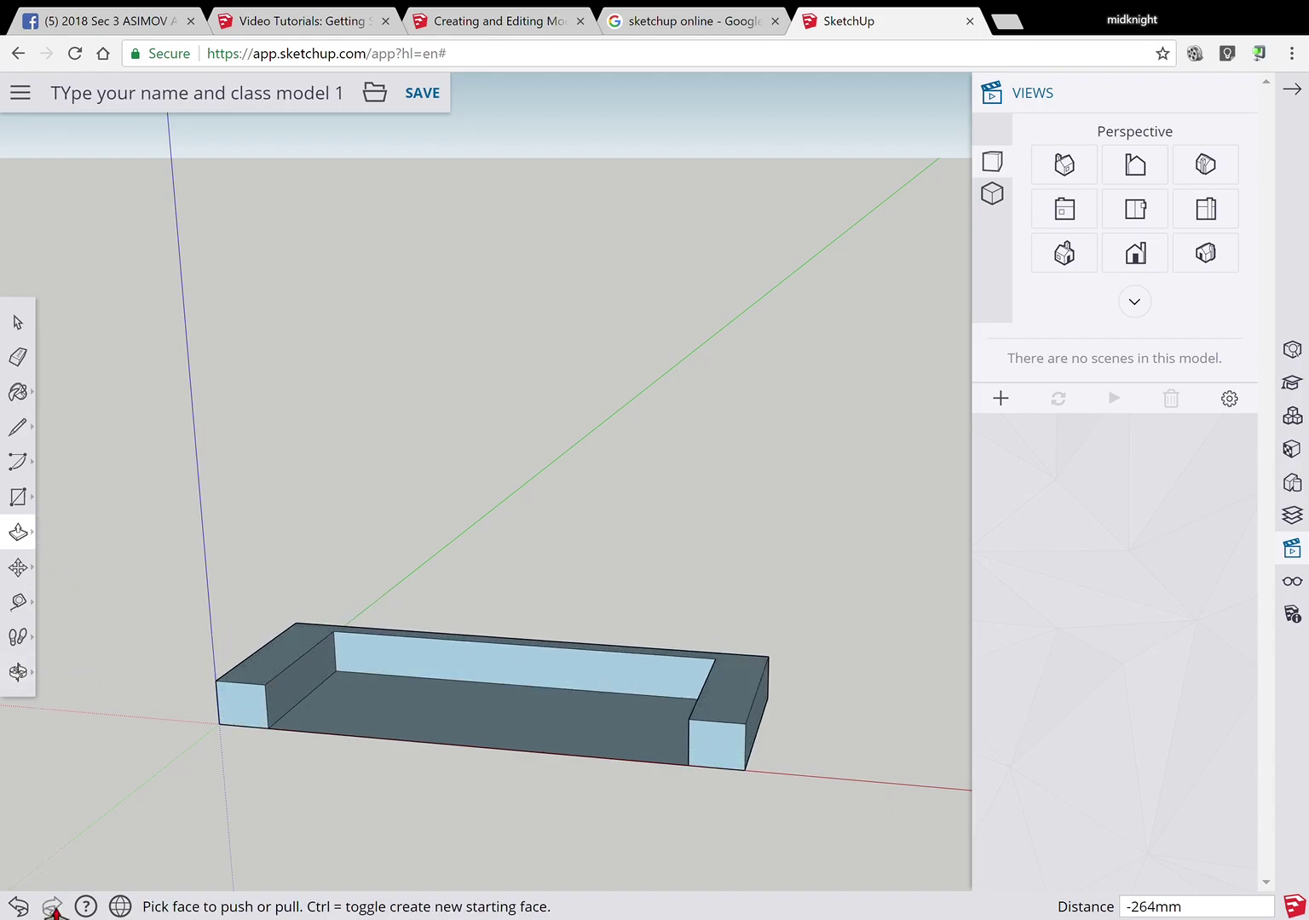
left_click(18, 906)
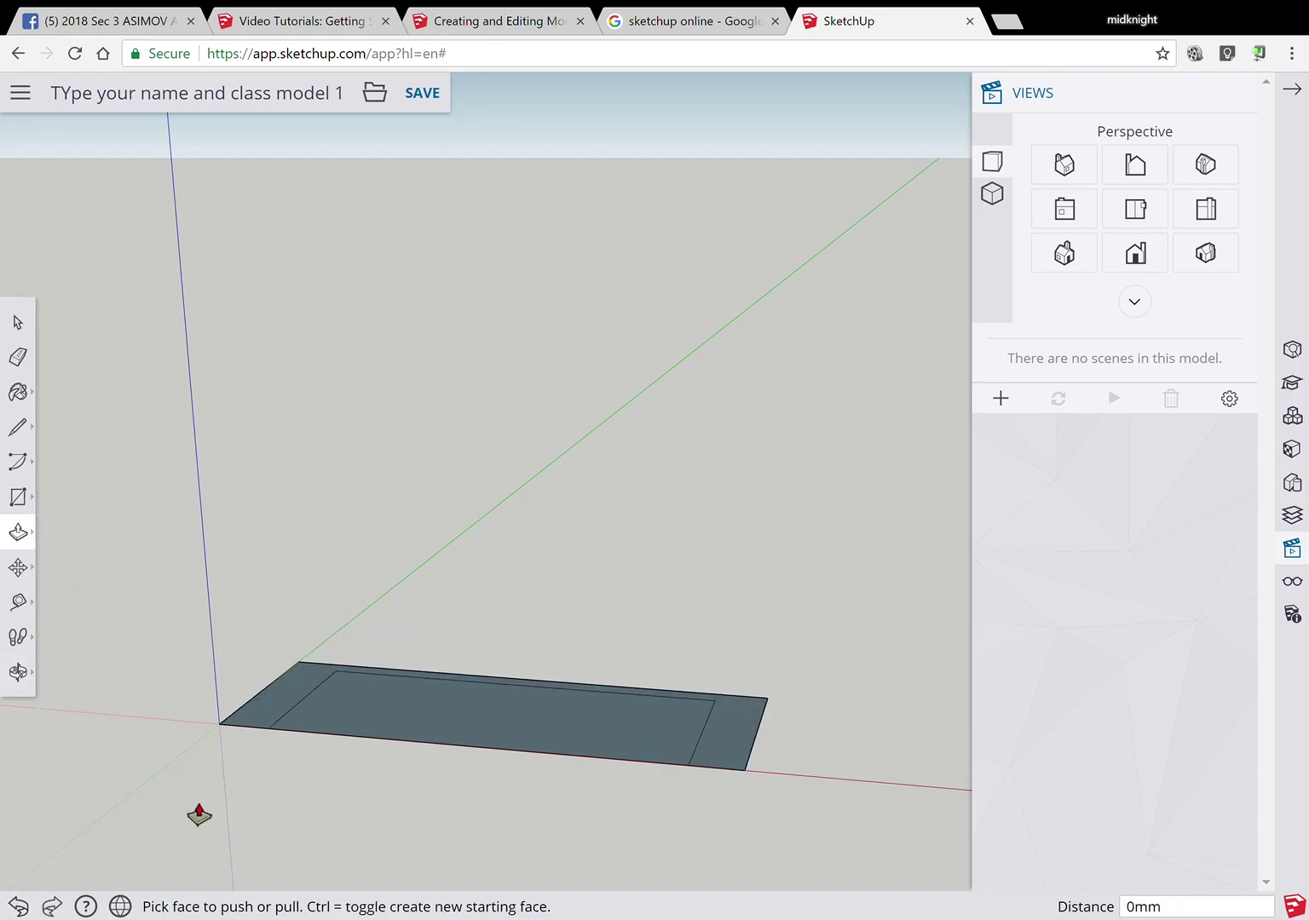
- Extrude the U-shaped border face 3000 mm upward with Push/Pull to form the back and side walls
left_click(274, 723)
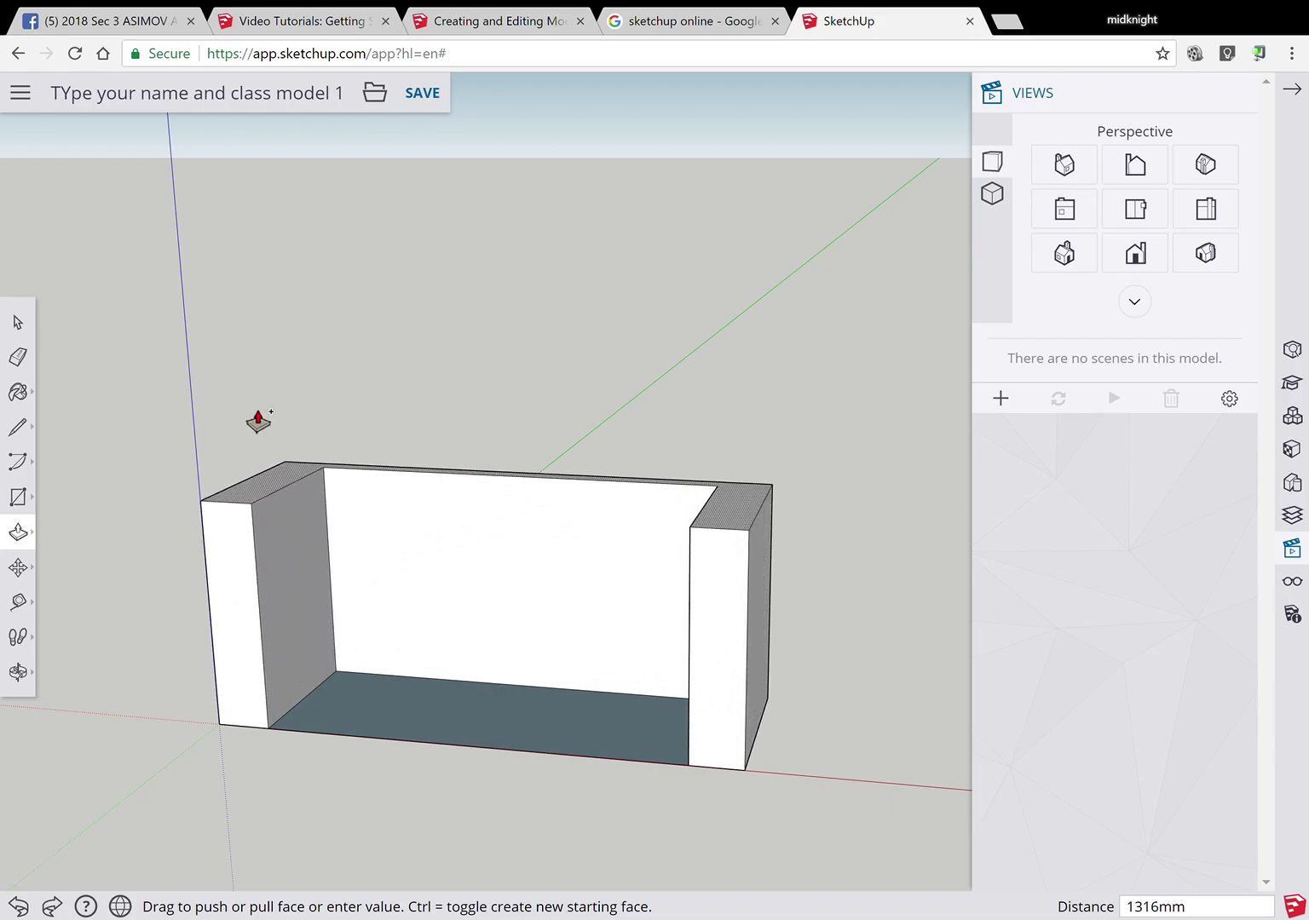
left_click(262, 302)
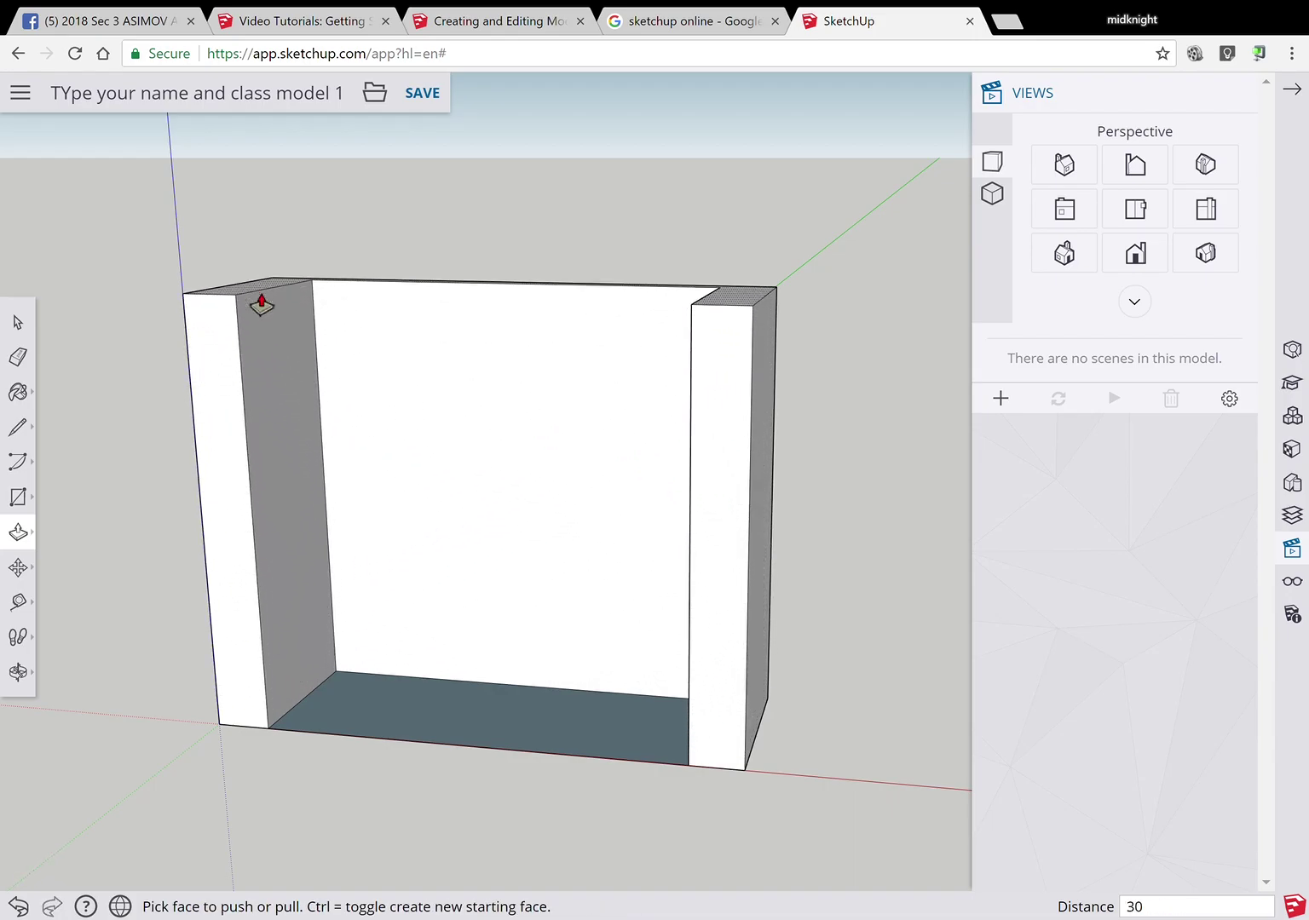
type("3000")
key("Return")
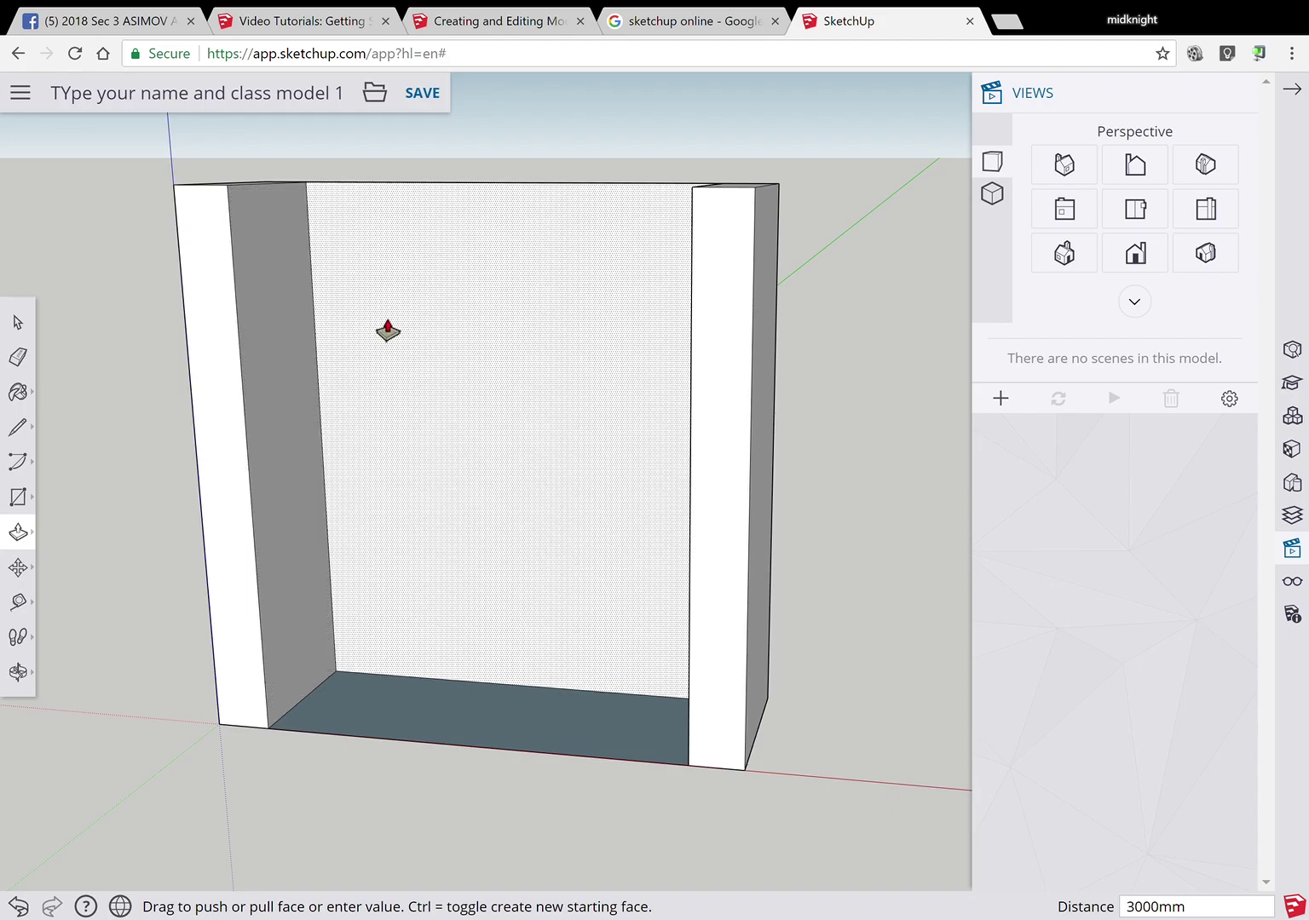
- Raise the inner rectangular floor face between the side walls by 300 mm with Push/Pull
left_click(18, 673)
left_click_drag(506, 766, 544, 789)
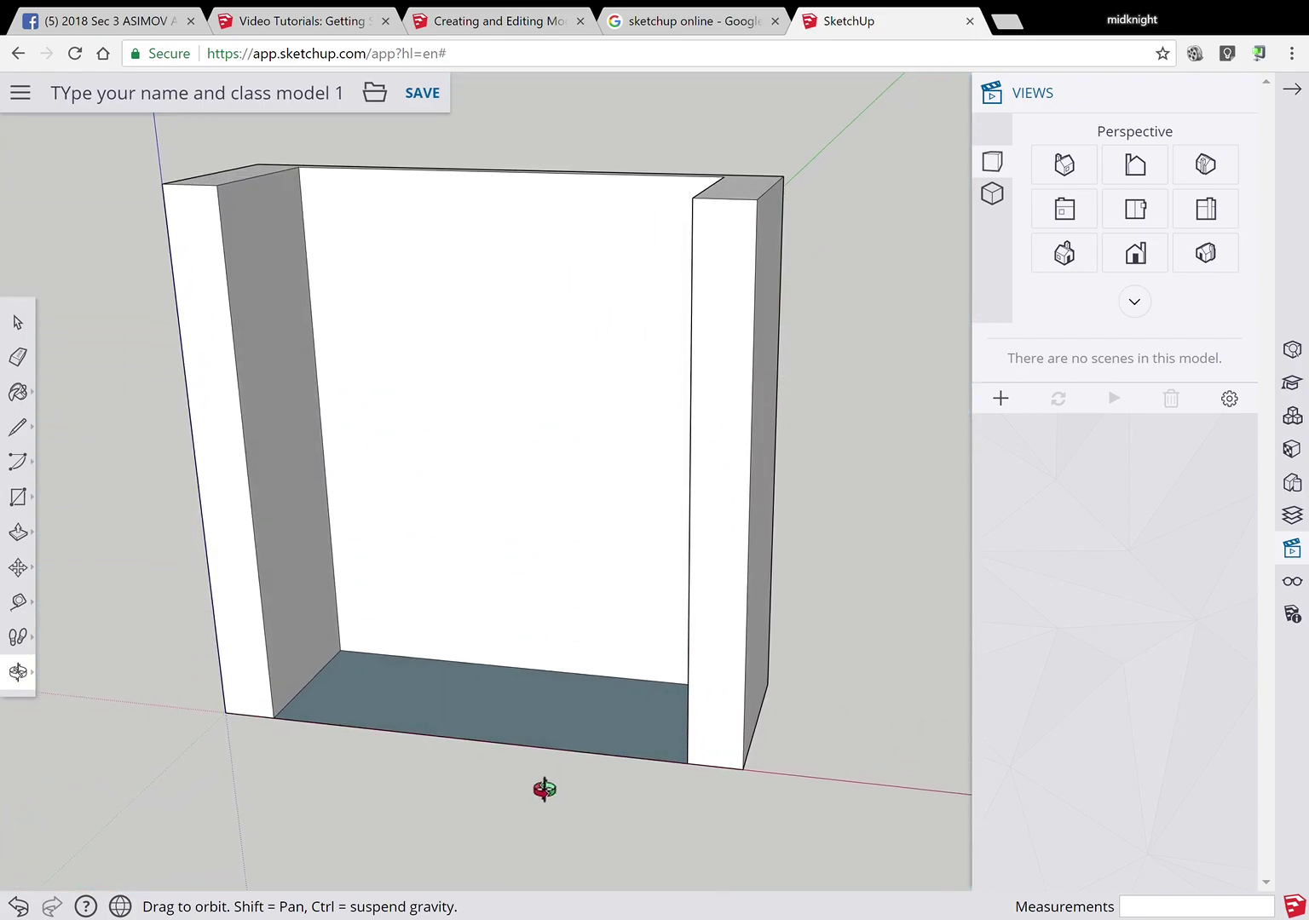
left_click(18, 532)
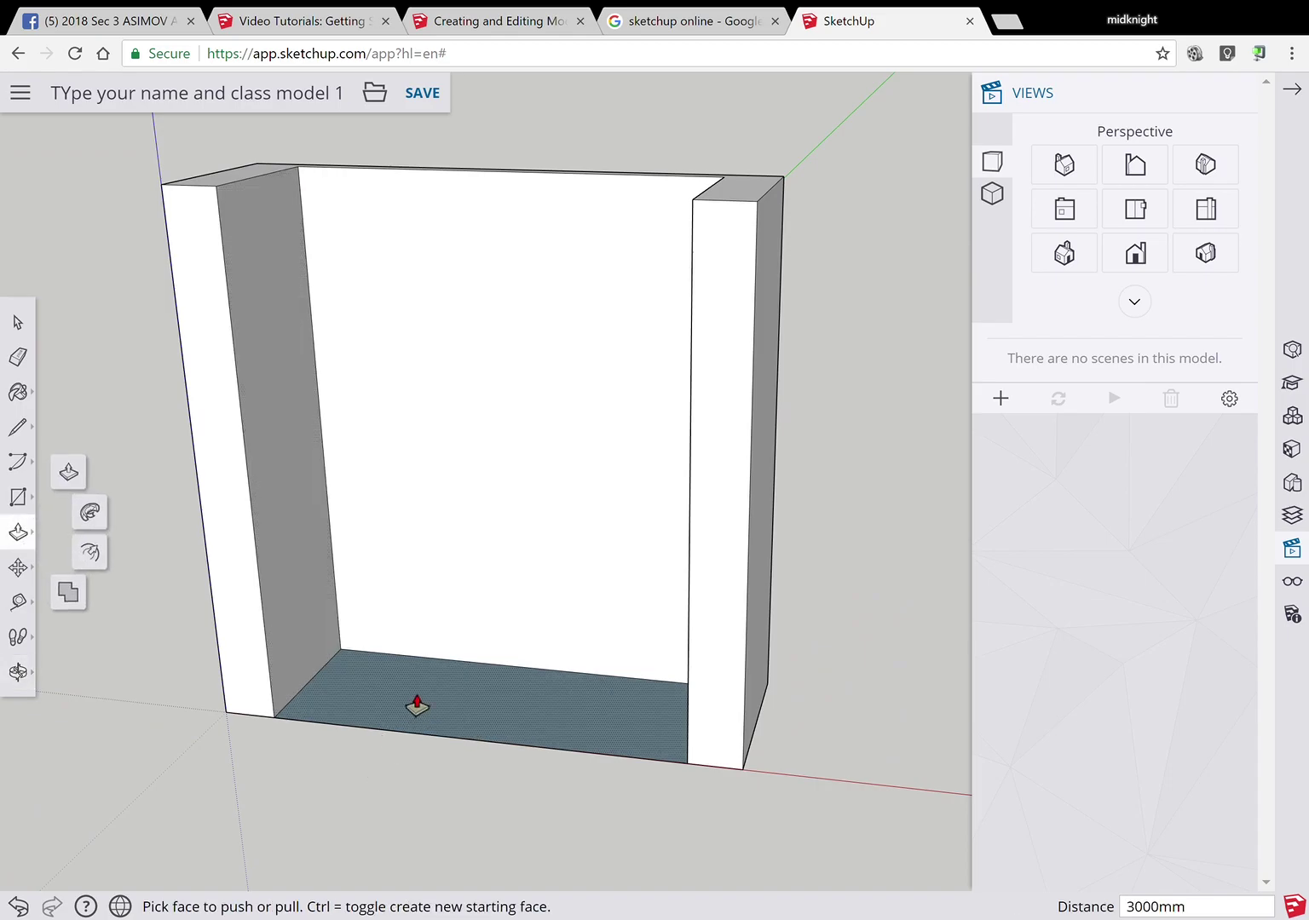
left_click_drag(417, 704, 418, 662)
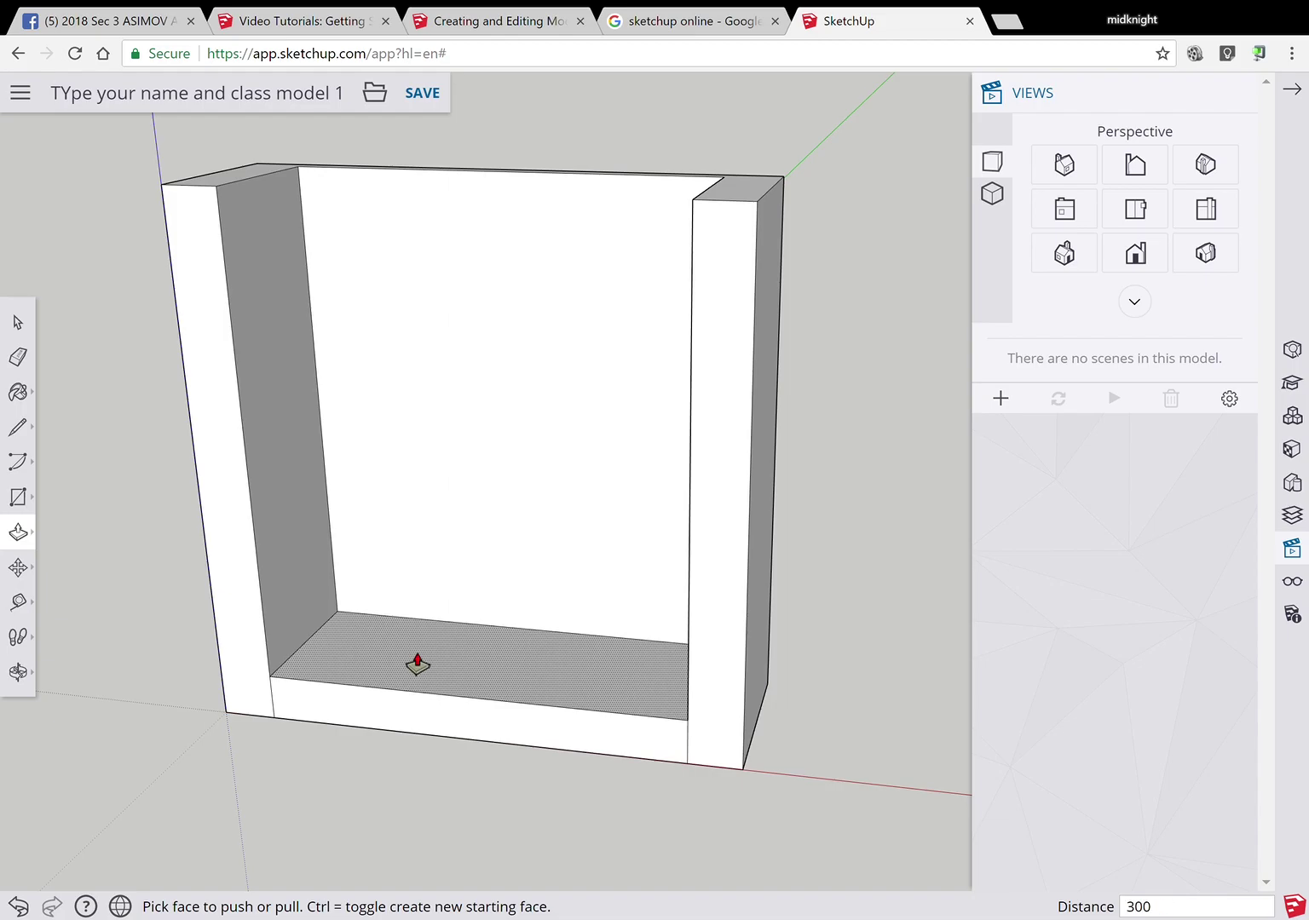
key("Return")
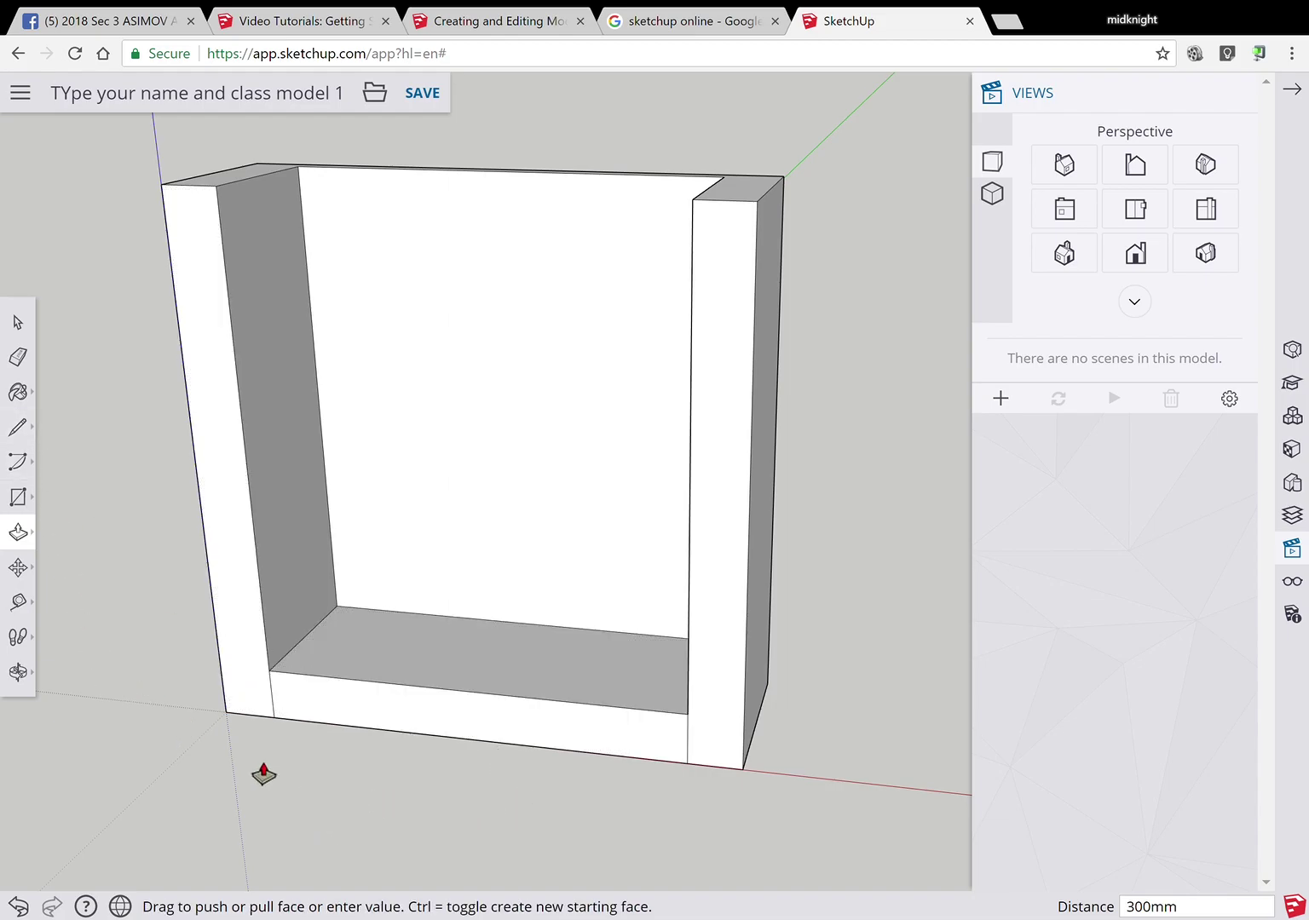
- Draw a circle of about 85 mm radius on the upper part of the outer side face of the wall at the origin
left_click(18, 674)
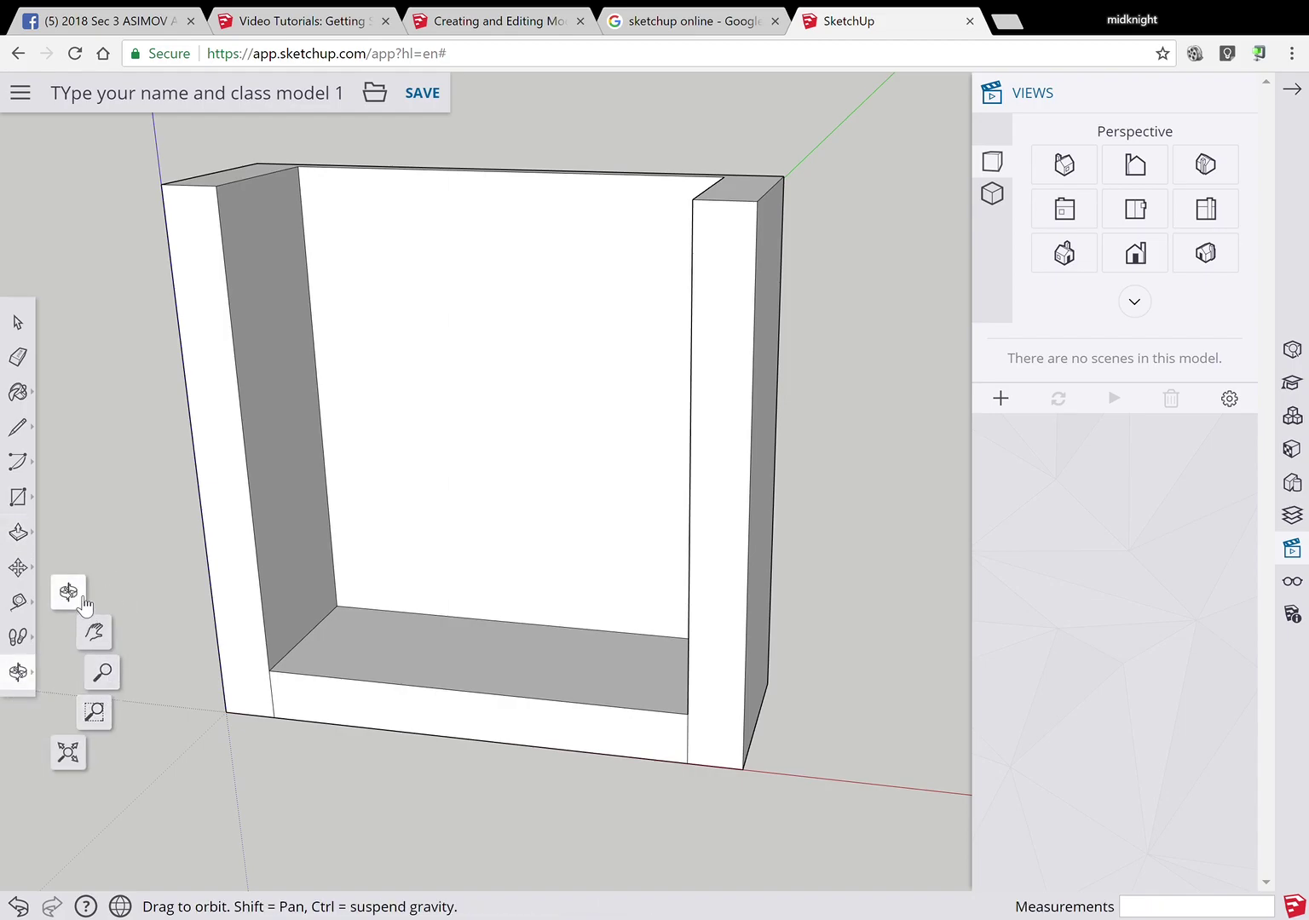
left_click_drag(224, 731, 740, 785)
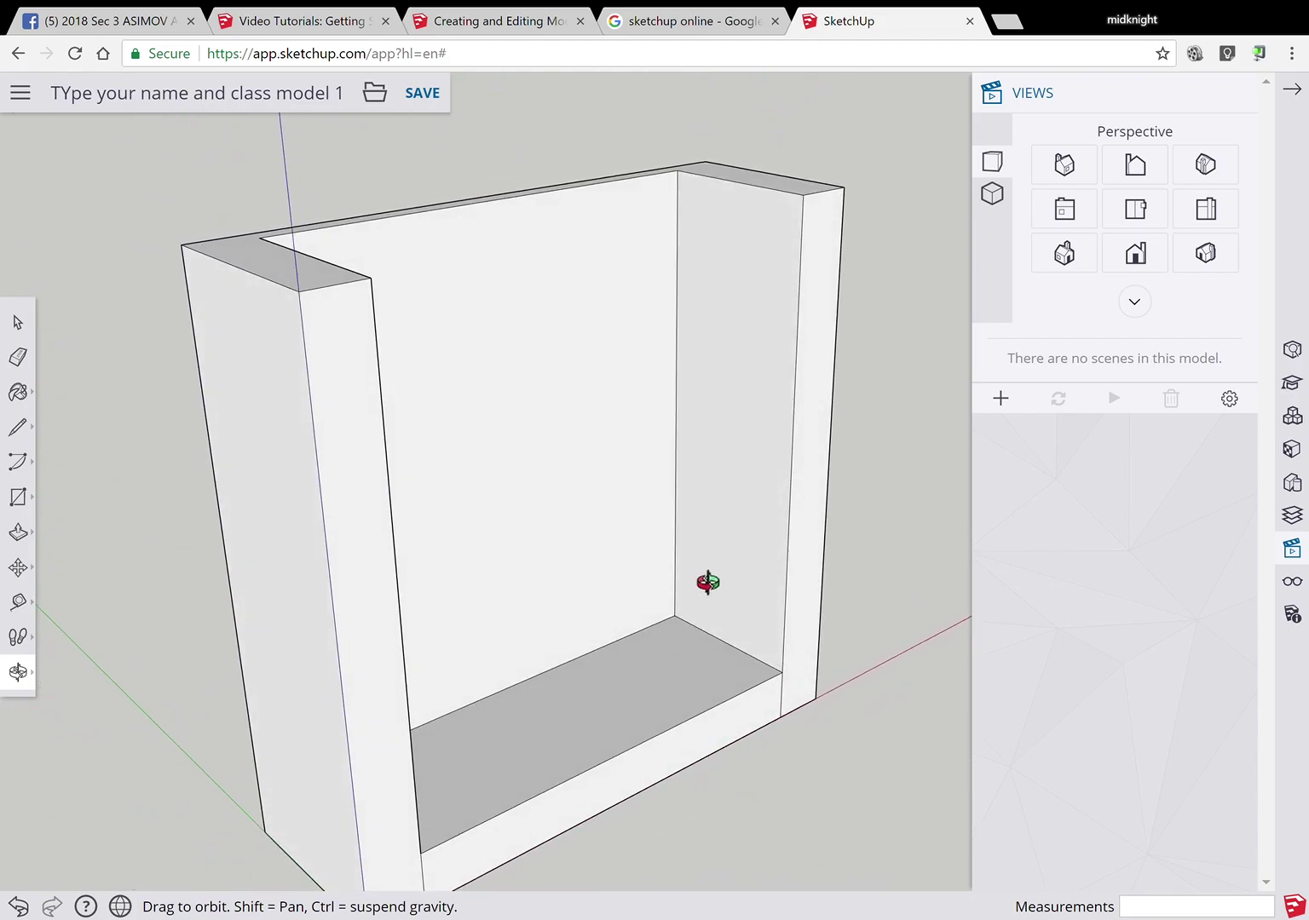
scroll(708, 582, "down", 2)
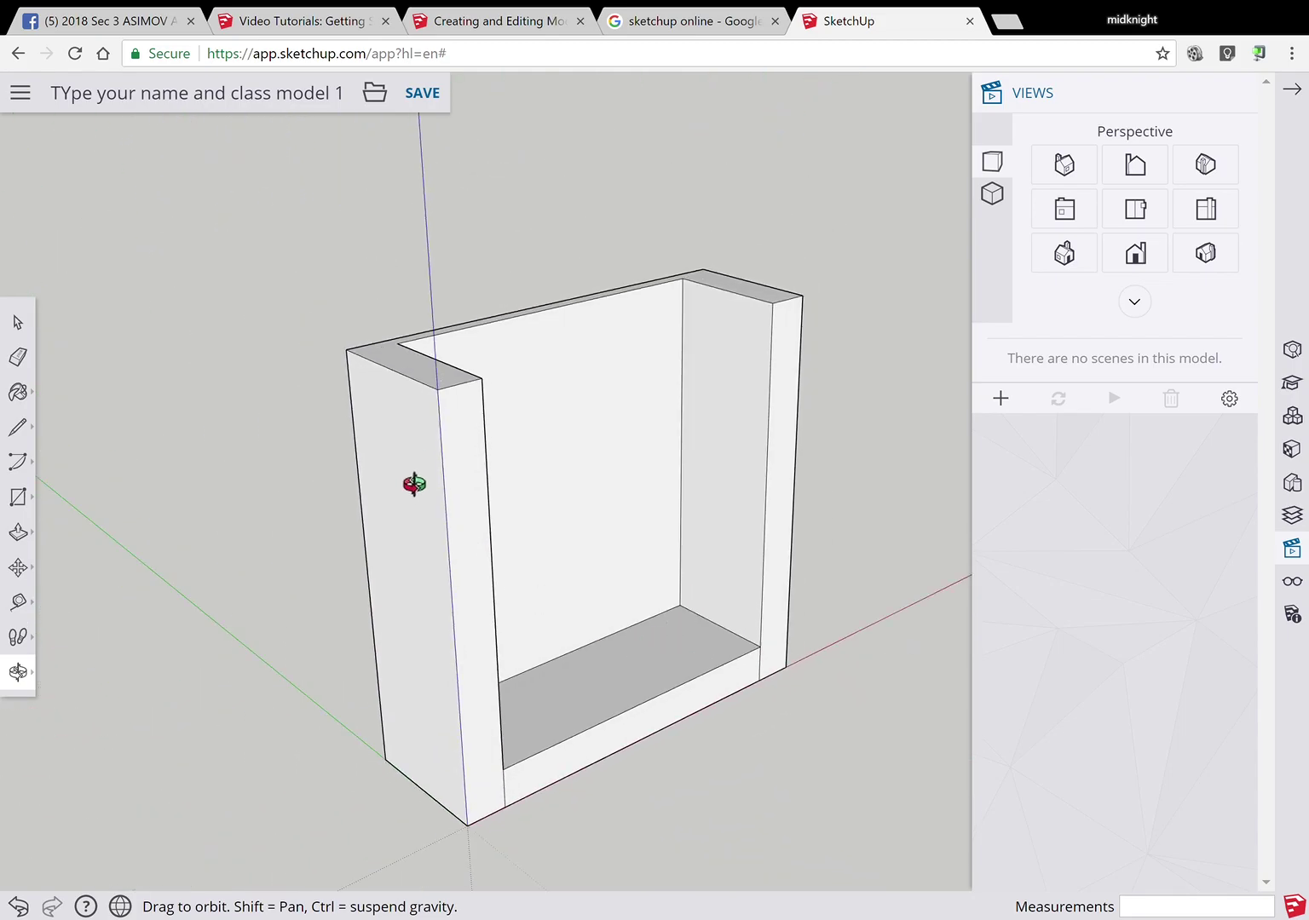
right_click(680, 619)
left_click_drag(562, 673, 452, 502)
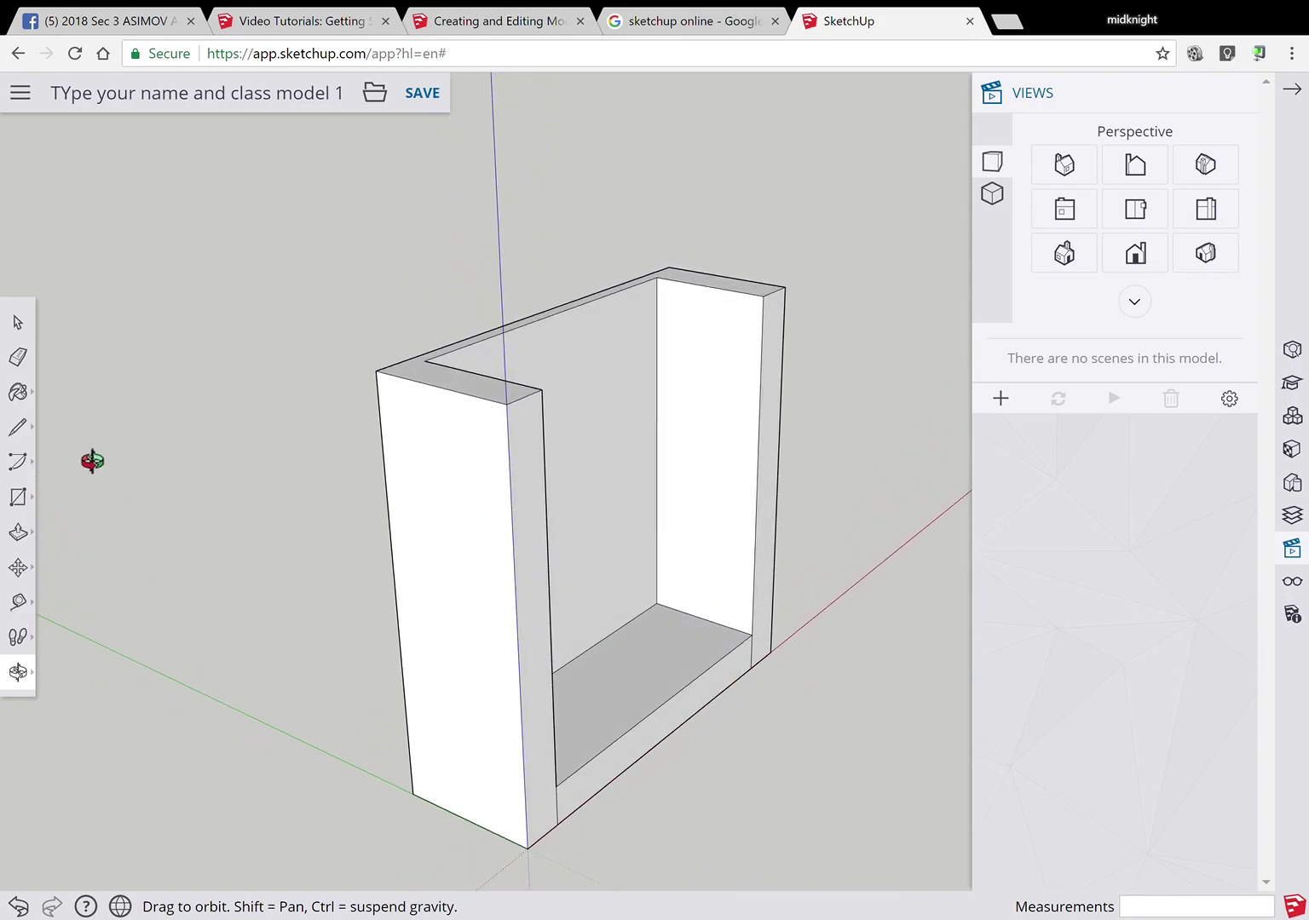
left_click(34, 534)
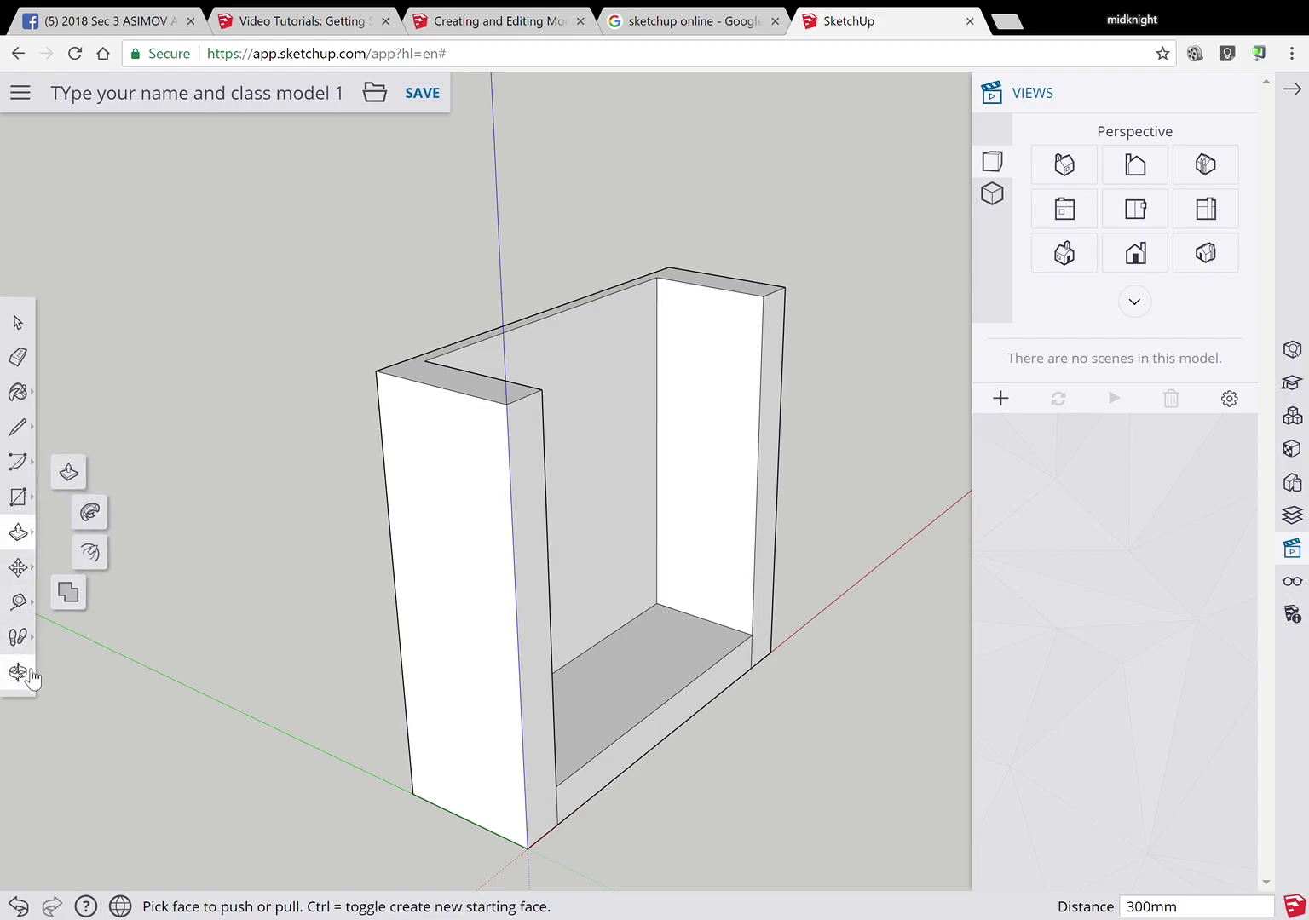
left_click(32, 501)
left_click(102, 497)
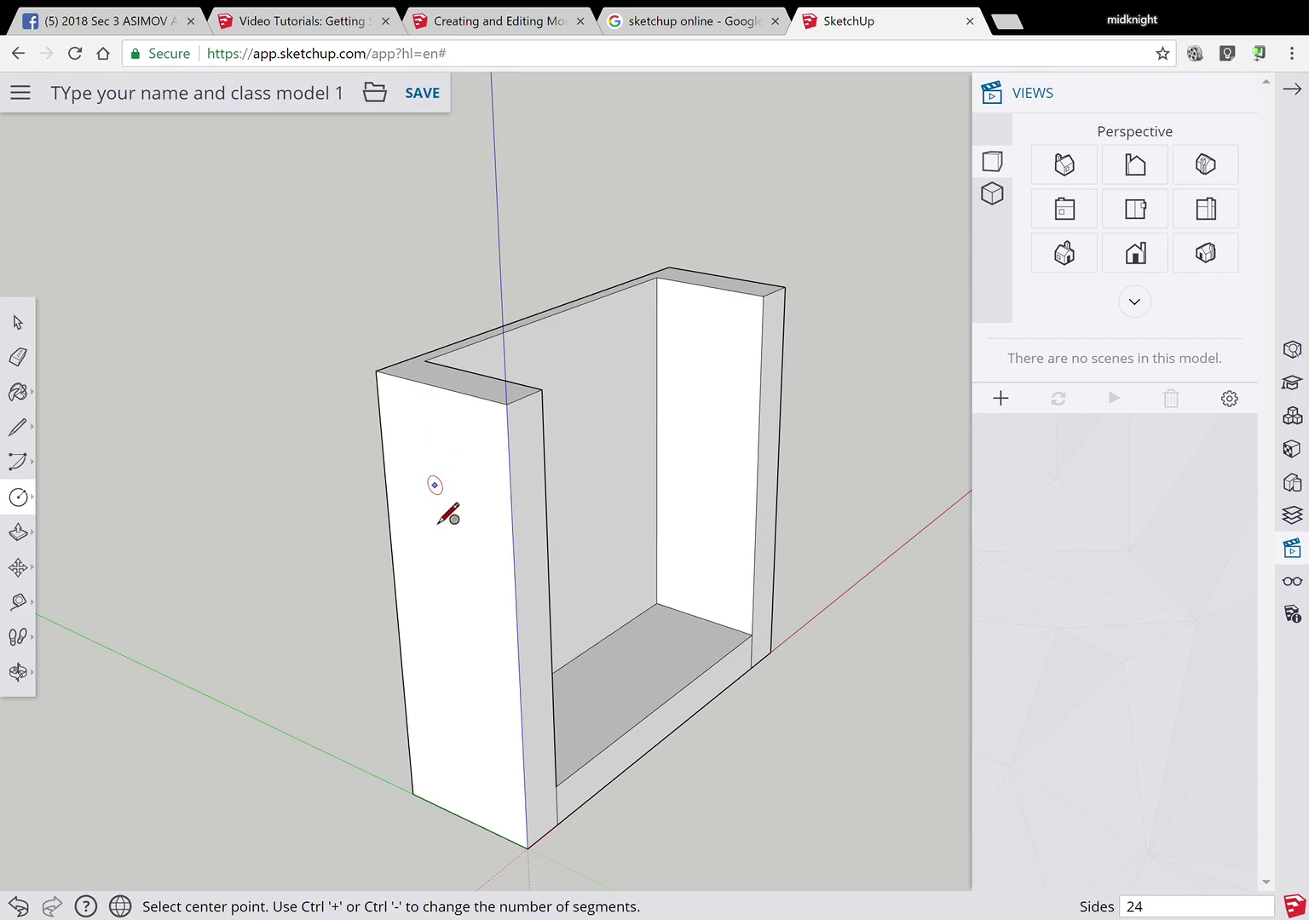
left_click(433, 446)
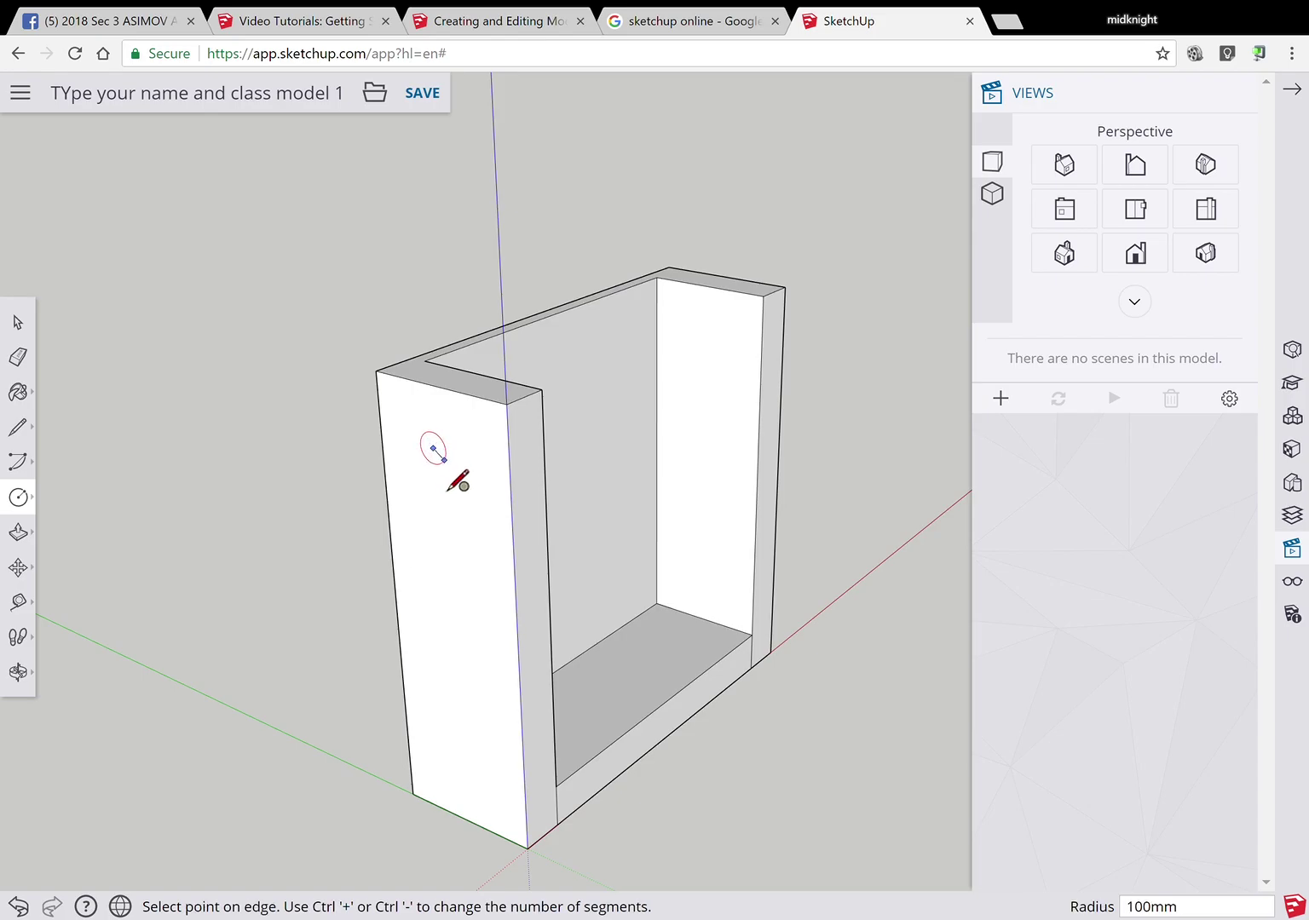
left_click(457, 474)
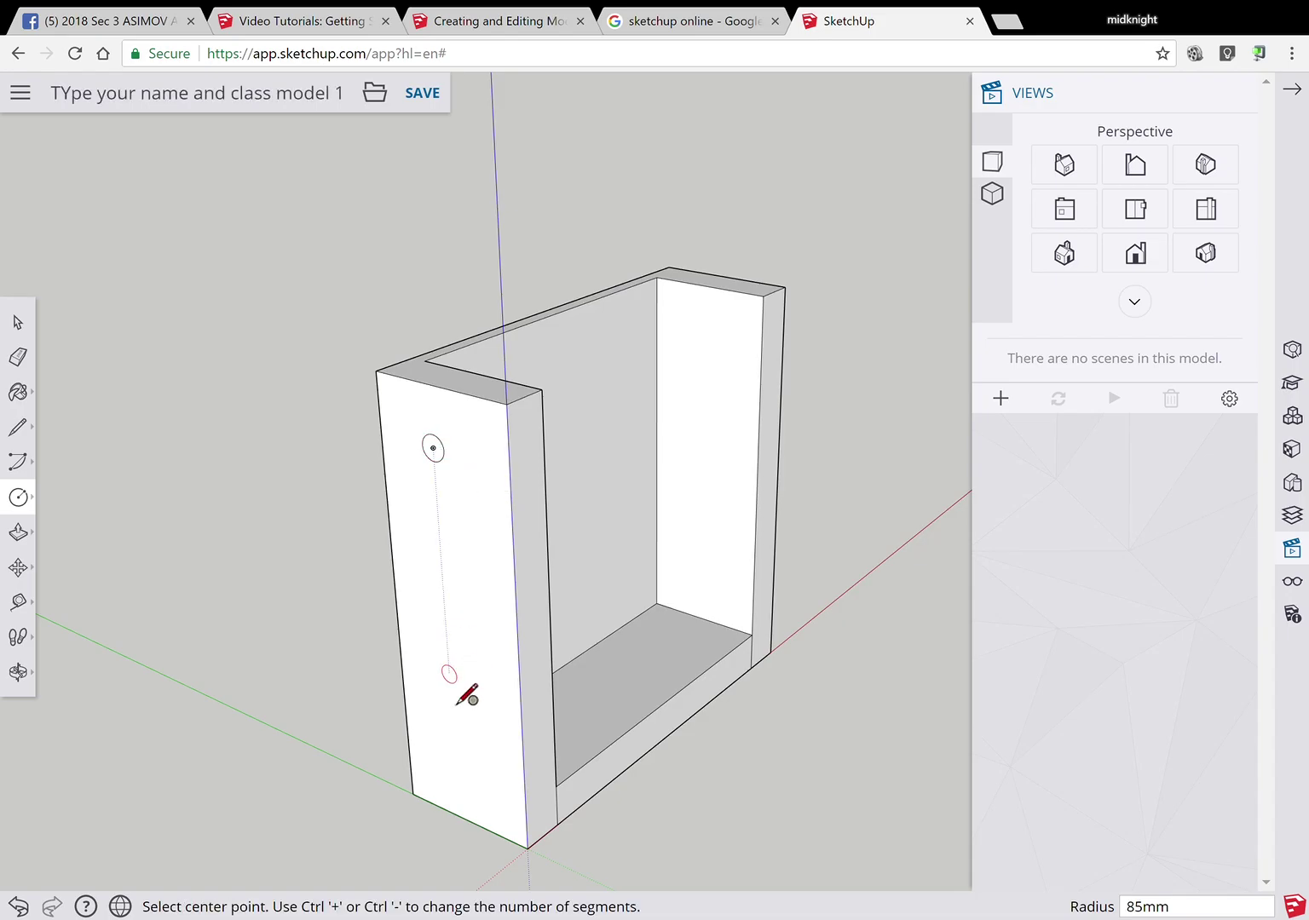
- Push the circle on the outer side face about 4651 mm through both side walls with Push/Pull to form a rod
left_click(19, 533)
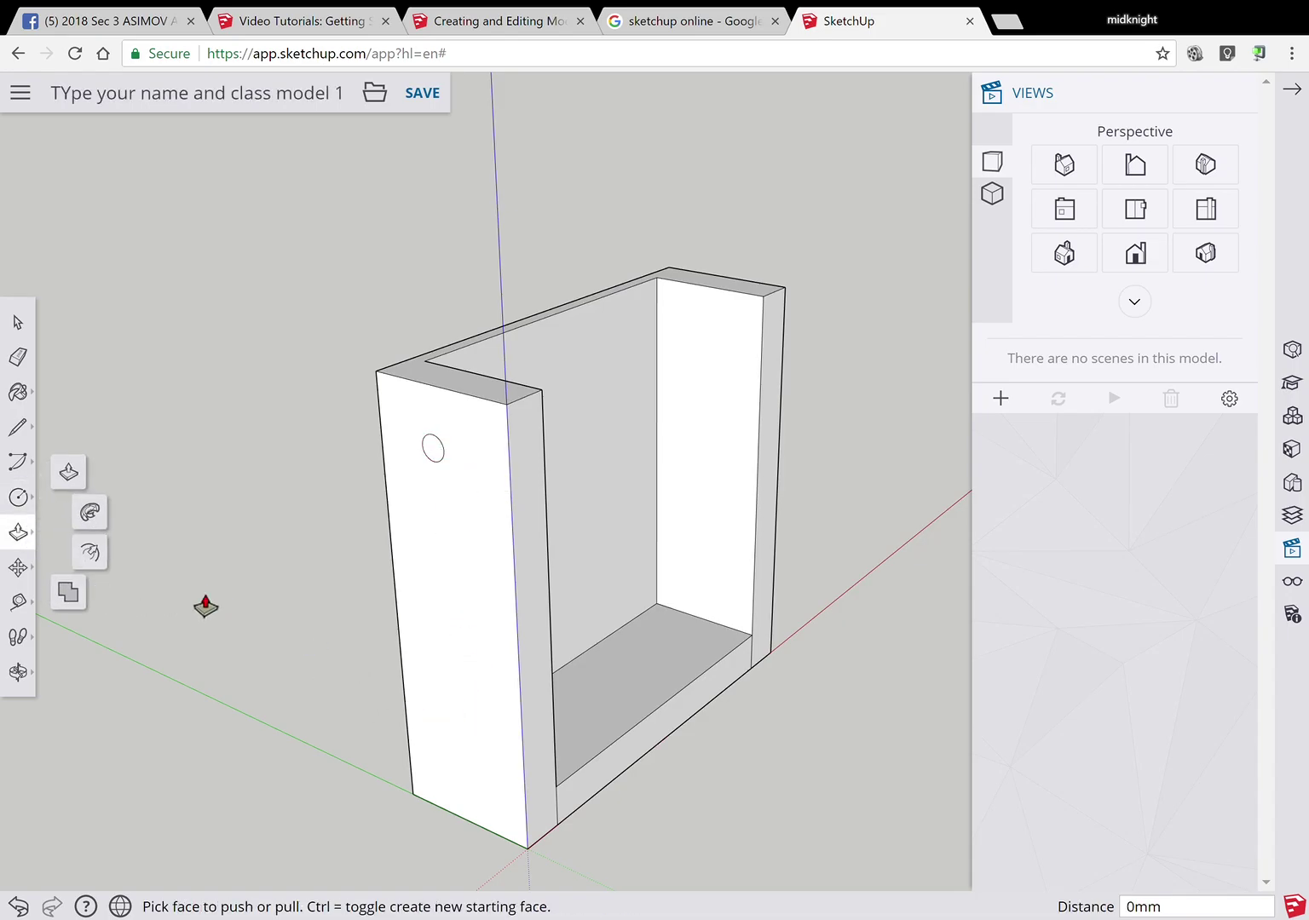
left_click(446, 460)
left_click_drag(473, 450, 833, 295)
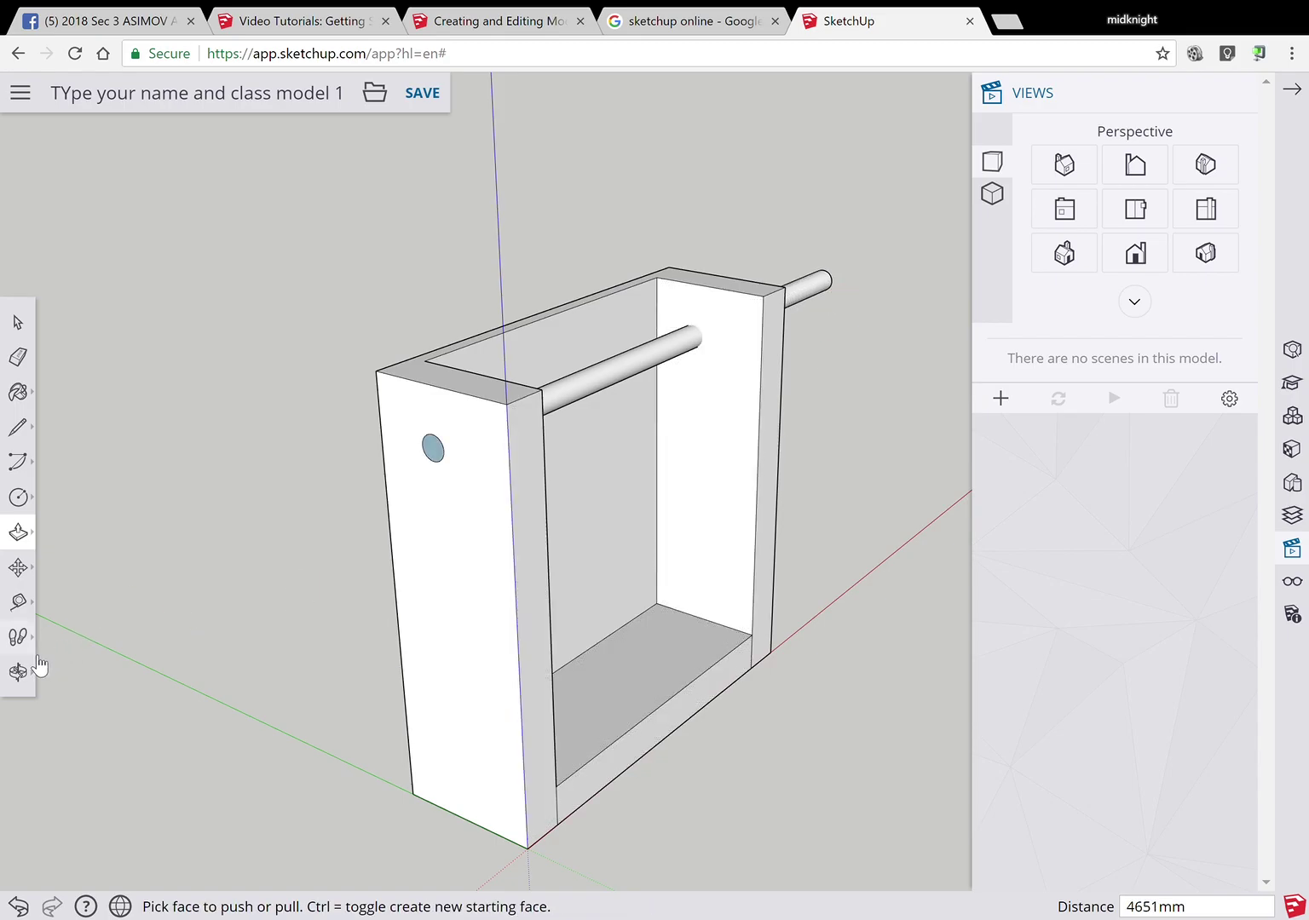
- Pull the rod's end face at the origin-side wall outward about 47 mm with Push/Pull
left_click(18, 672)
left_click_drag(184, 692, 567, 590)
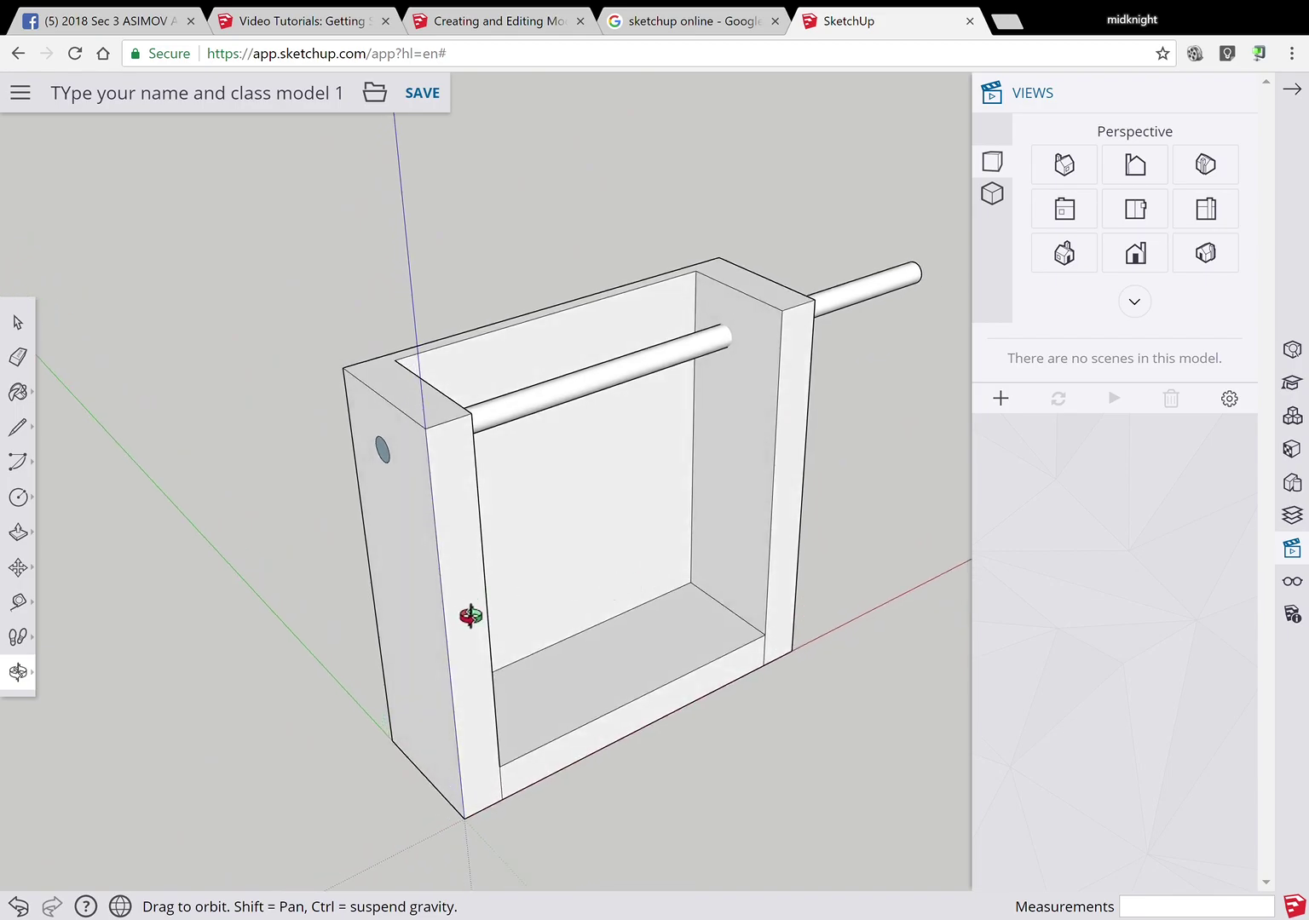
left_click_drag(467, 611, 530, 608)
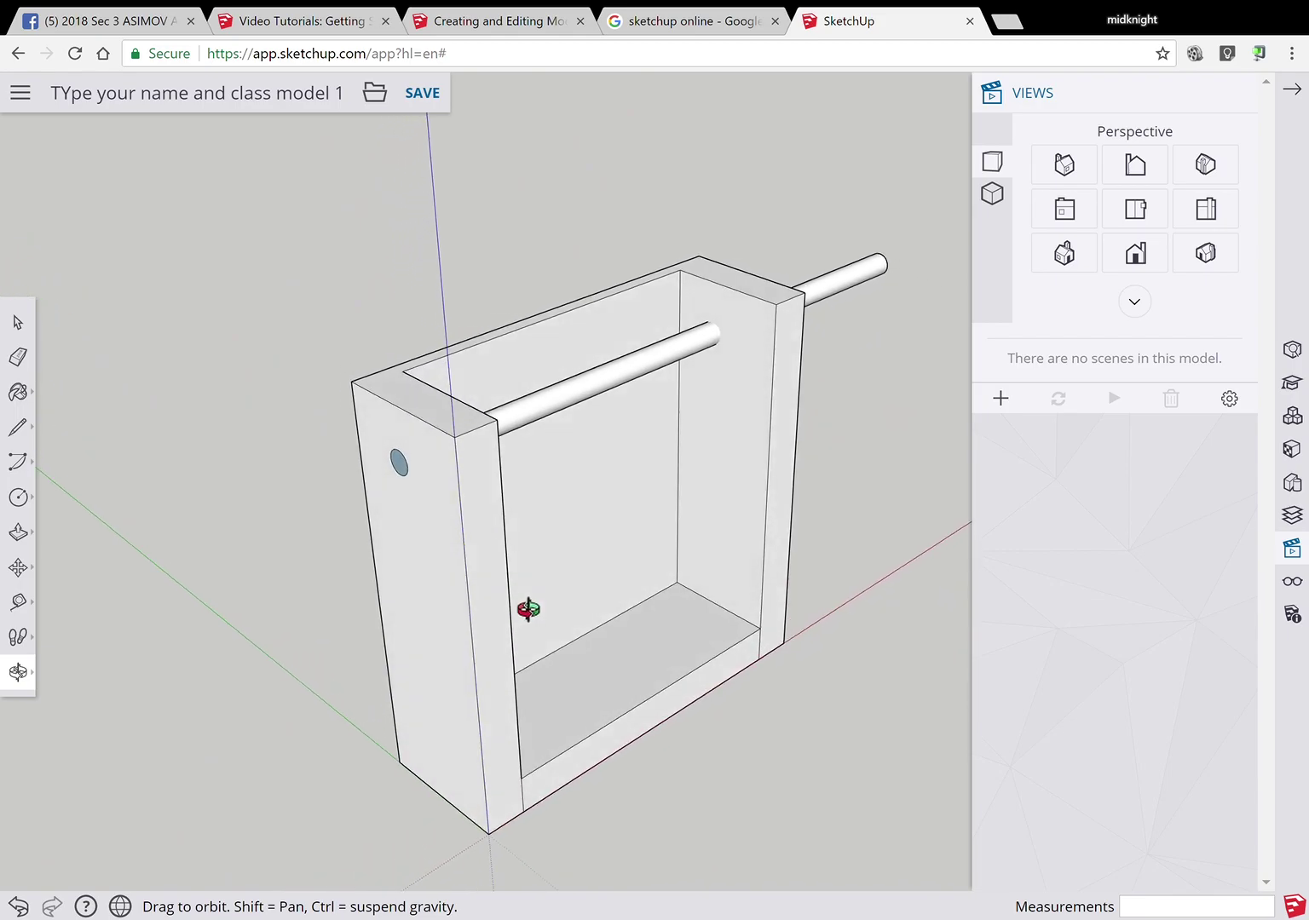
left_click(18, 532)
left_click(408, 470)
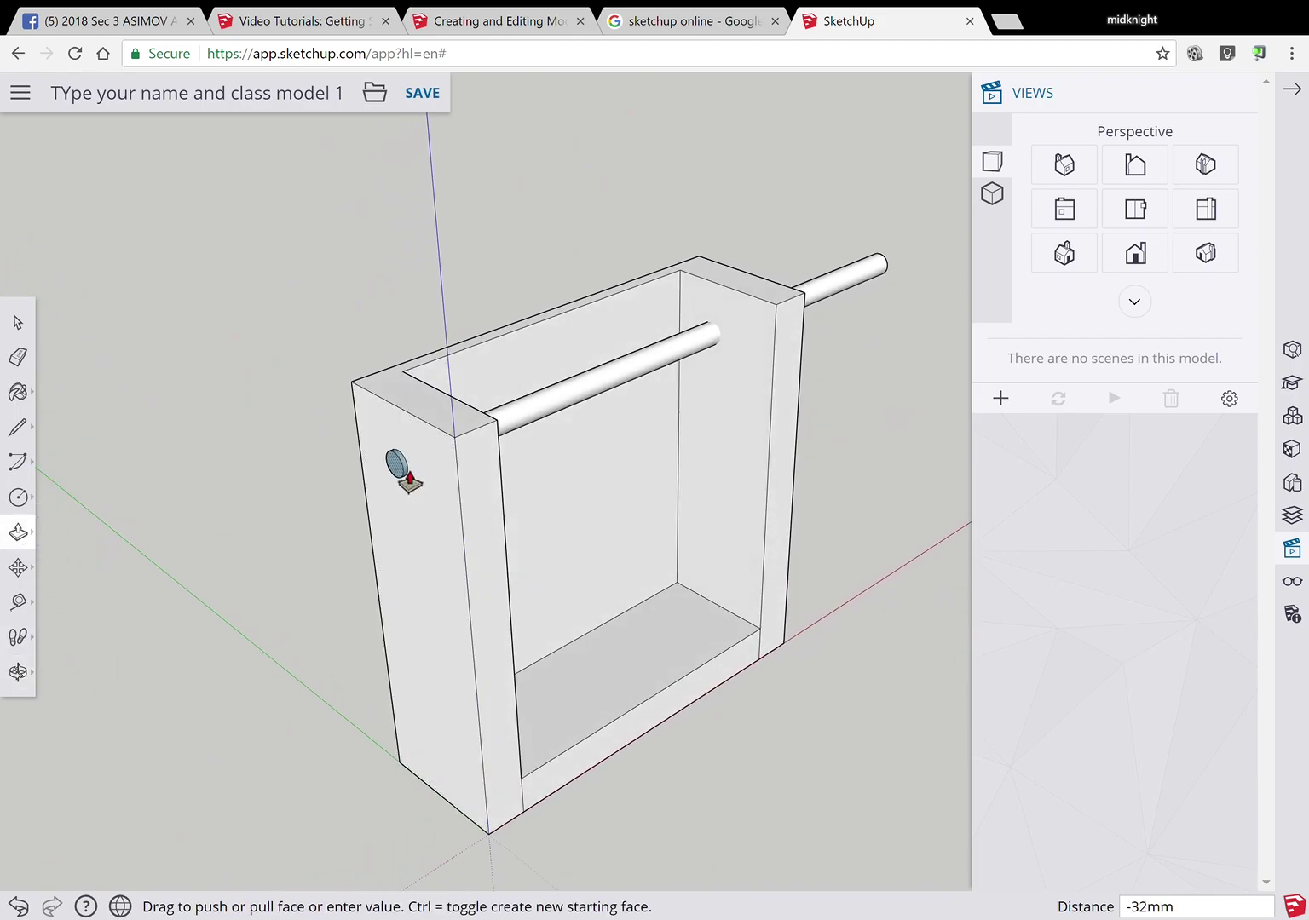
left_click(407, 471)
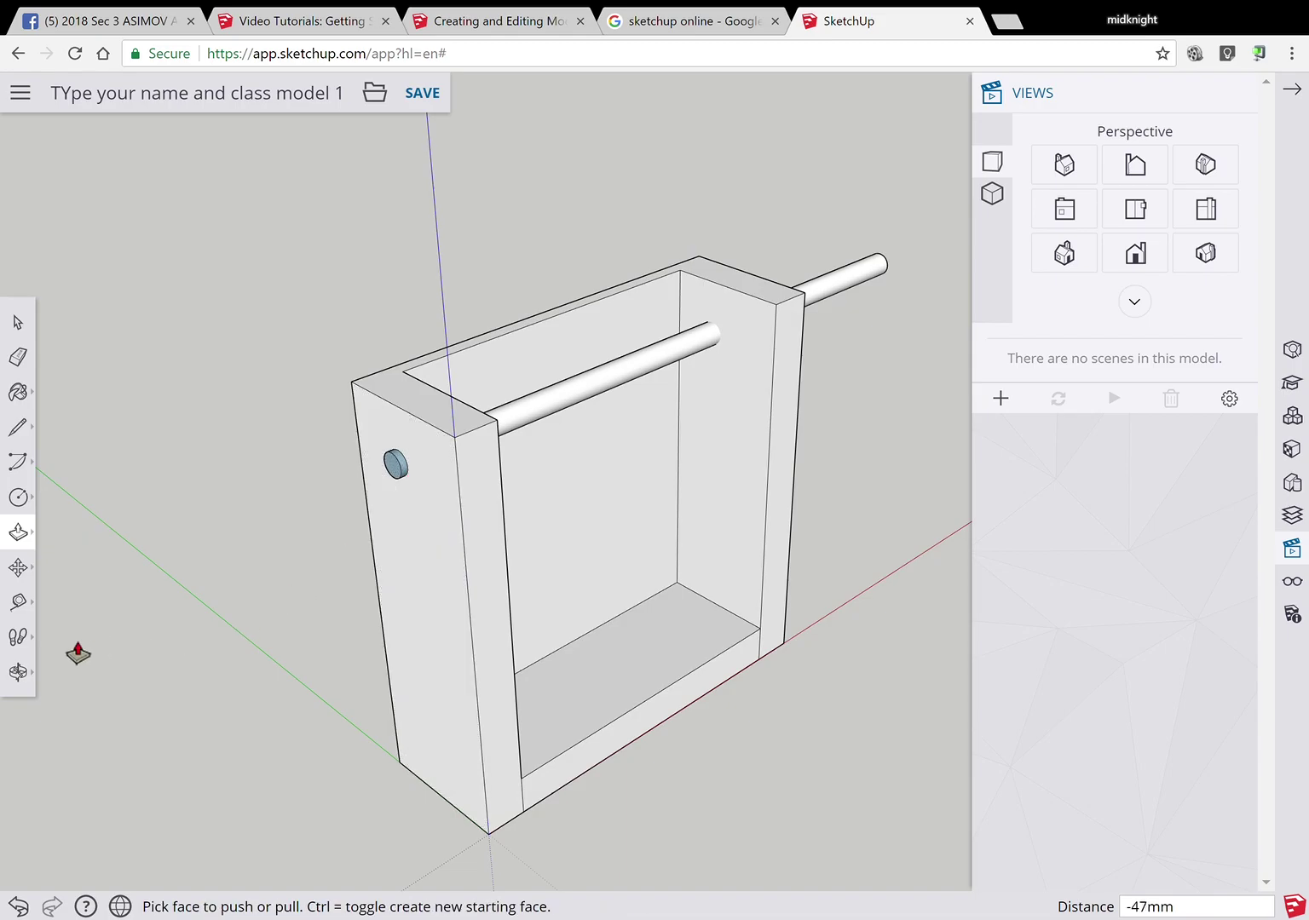
- Shorten the rod's far end by about 1586 mm with Push/Pull so a short stub protrudes from the wall
left_click(18, 671)
left_click_drag(891, 555, 170, 580)
left_click(28, 639)
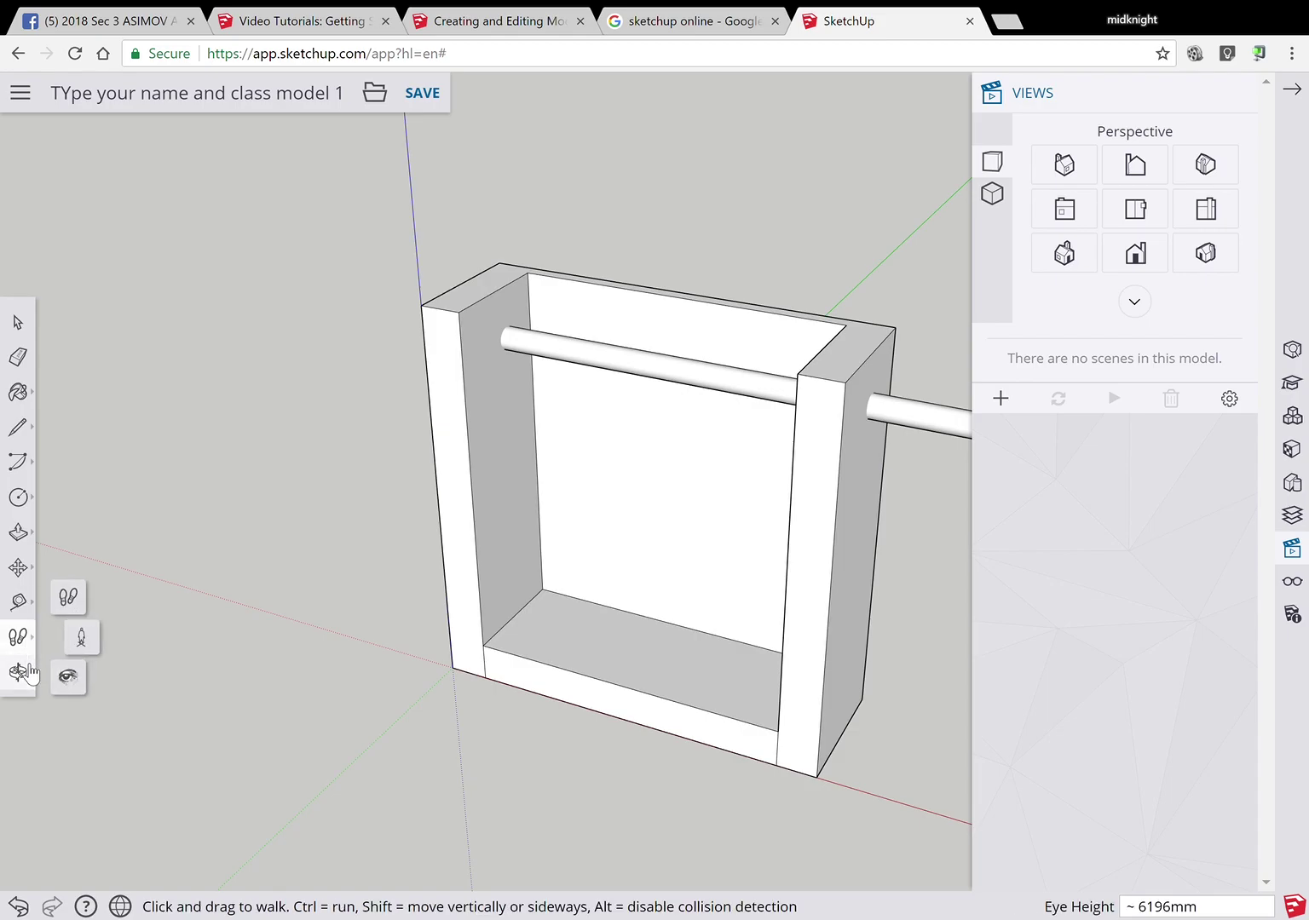
left_click(18, 672)
left_click(96, 631)
left_click_drag(757, 665, 400, 619)
left_click(19, 535)
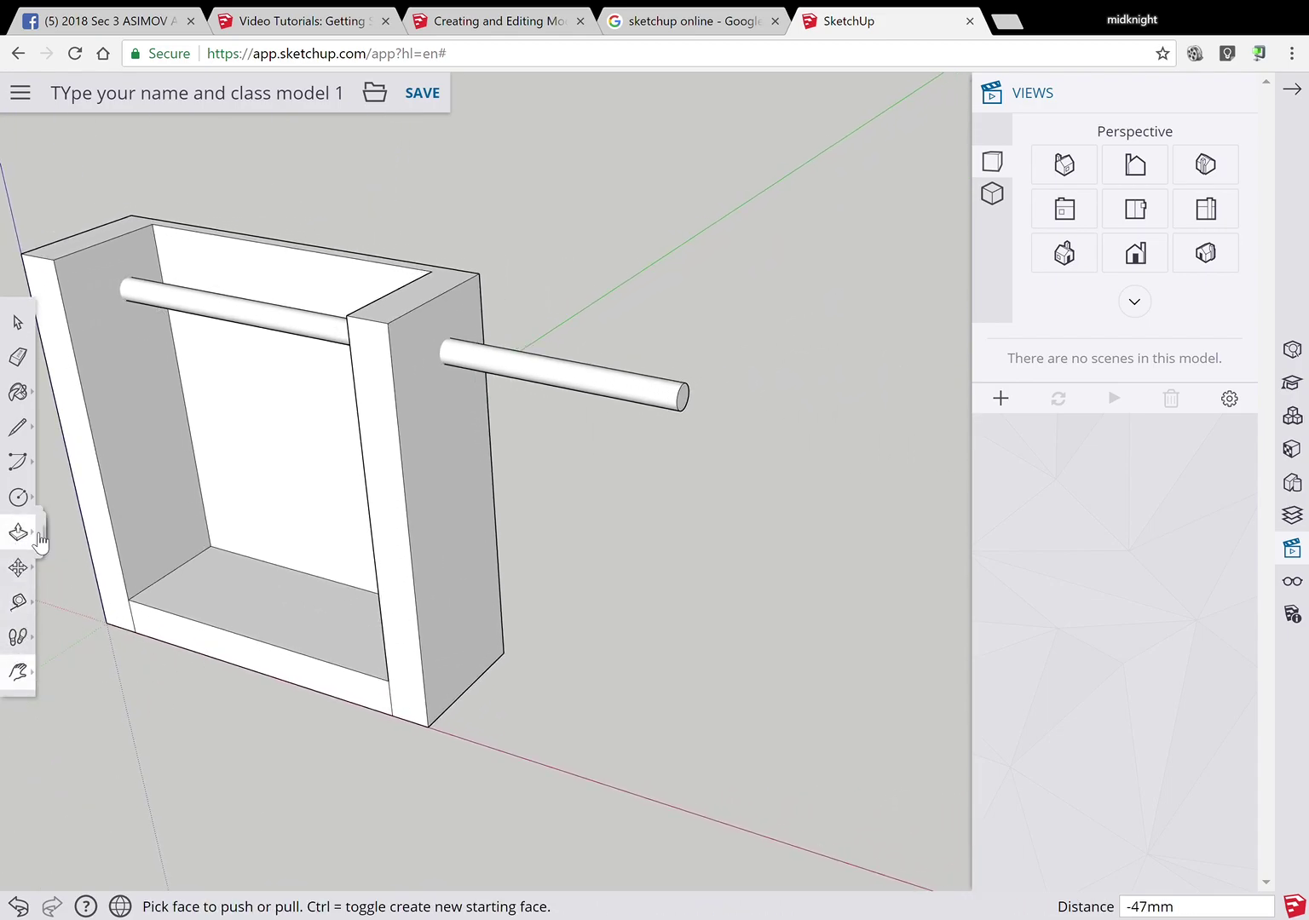
left_click_drag(689, 404, 474, 365)
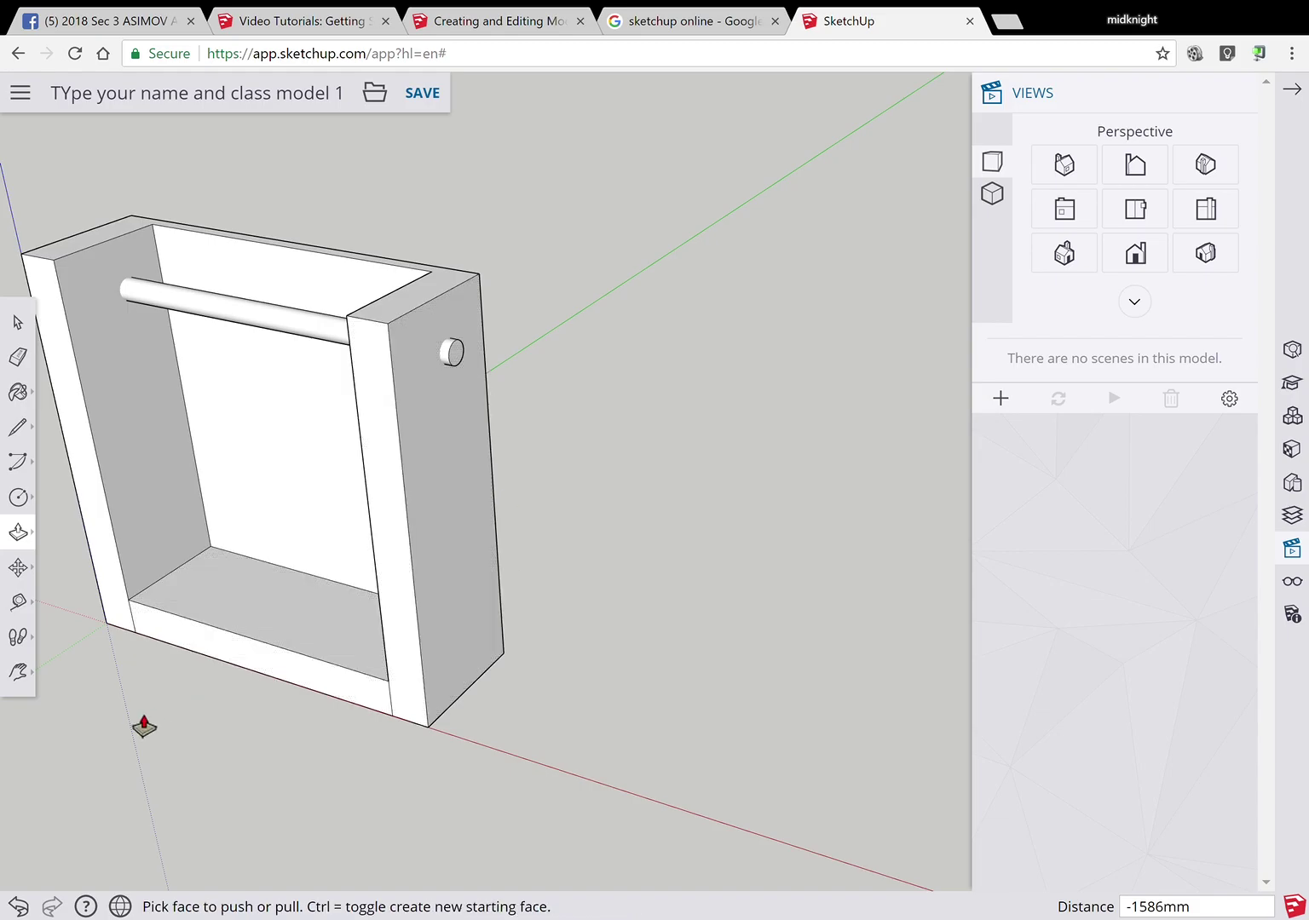
- Draw a downward half-circle arc 300 mm wide with a 150 mm bulge on the raised floor's front face, starting from its upper edge
left_click(19, 678)
left_click(97, 631)
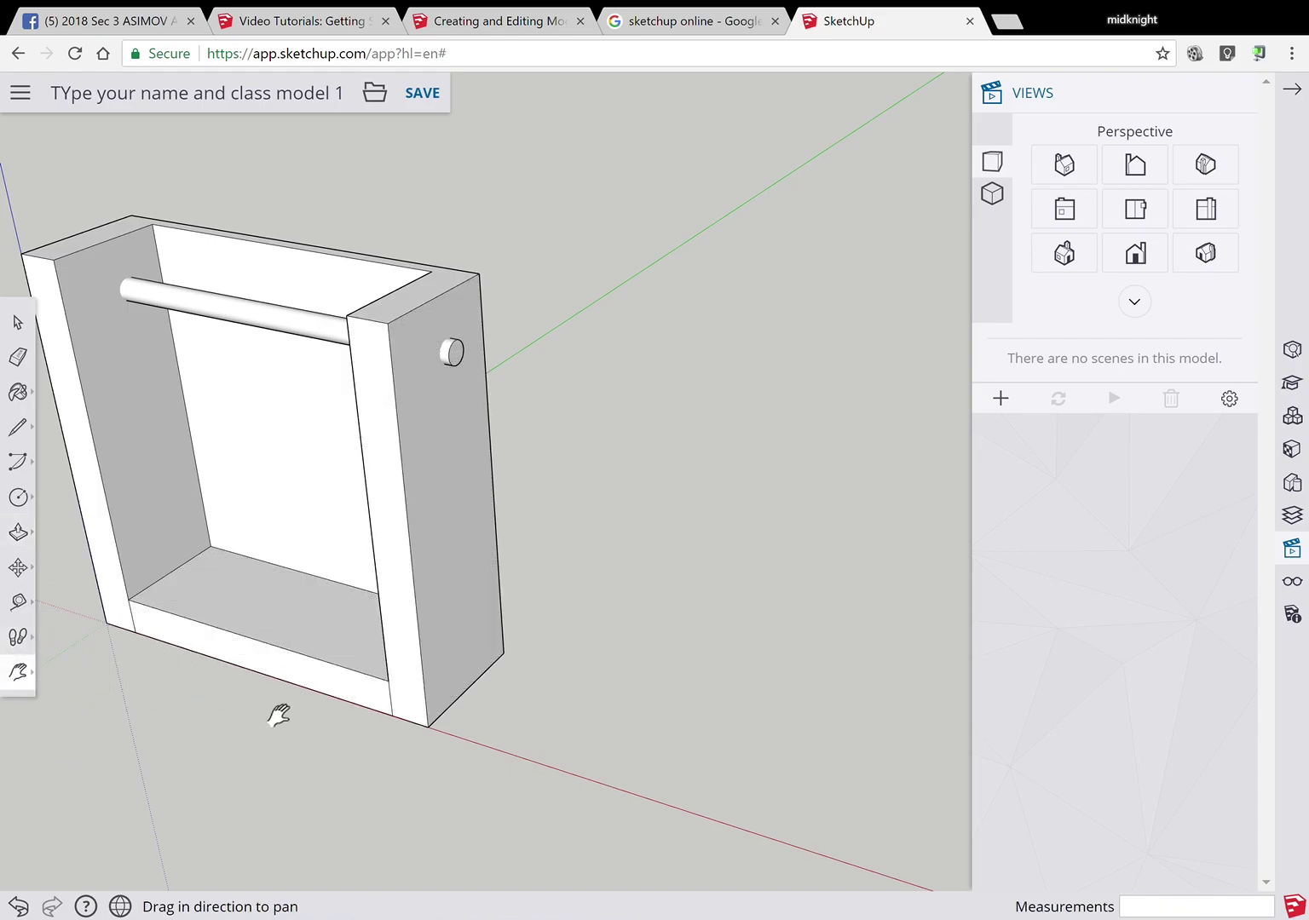
left_click_drag(435, 682, 626, 666)
left_click(20, 676)
left_click(65, 598)
left_click_drag(452, 682, 619, 710)
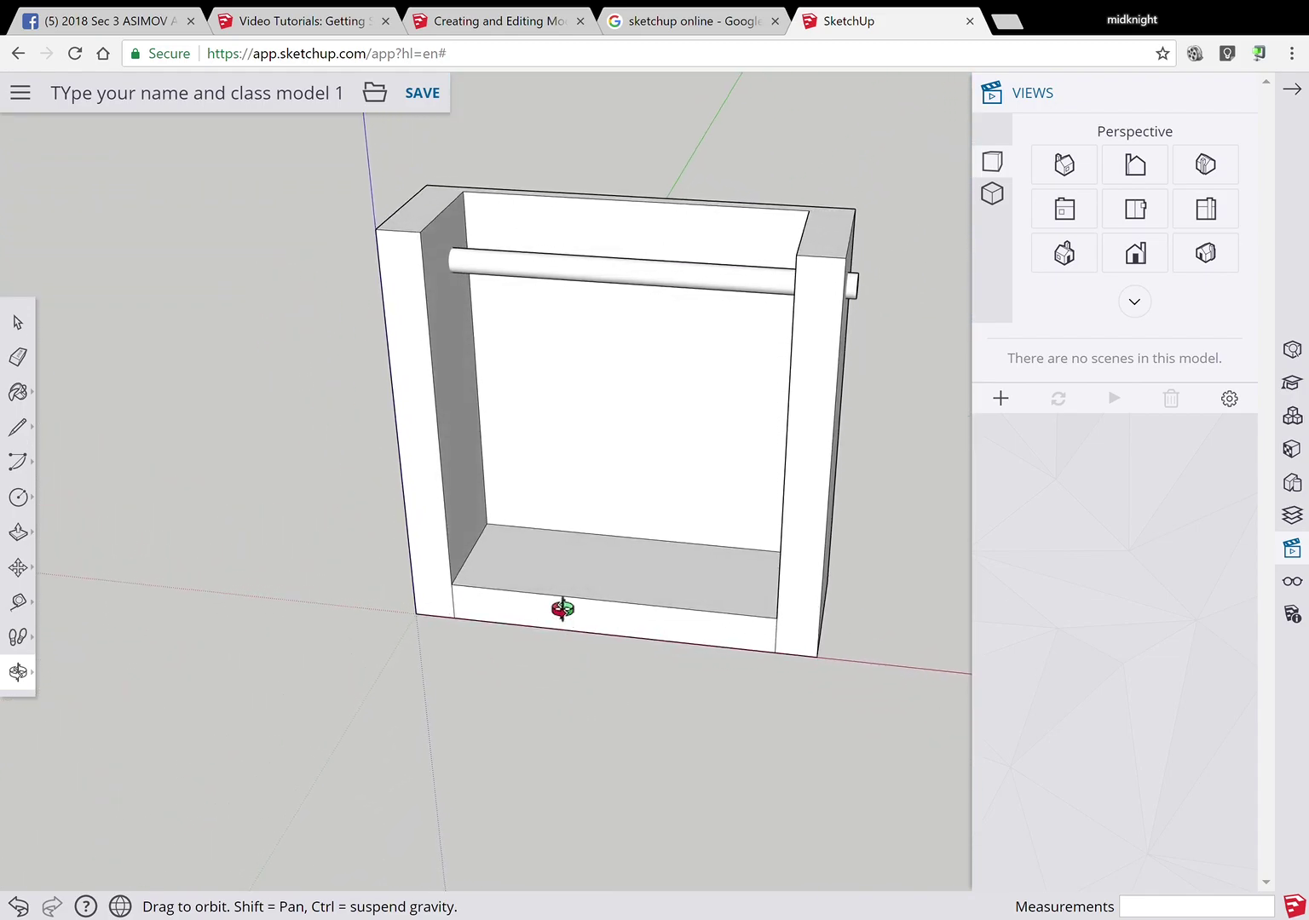
left_click(39, 503)
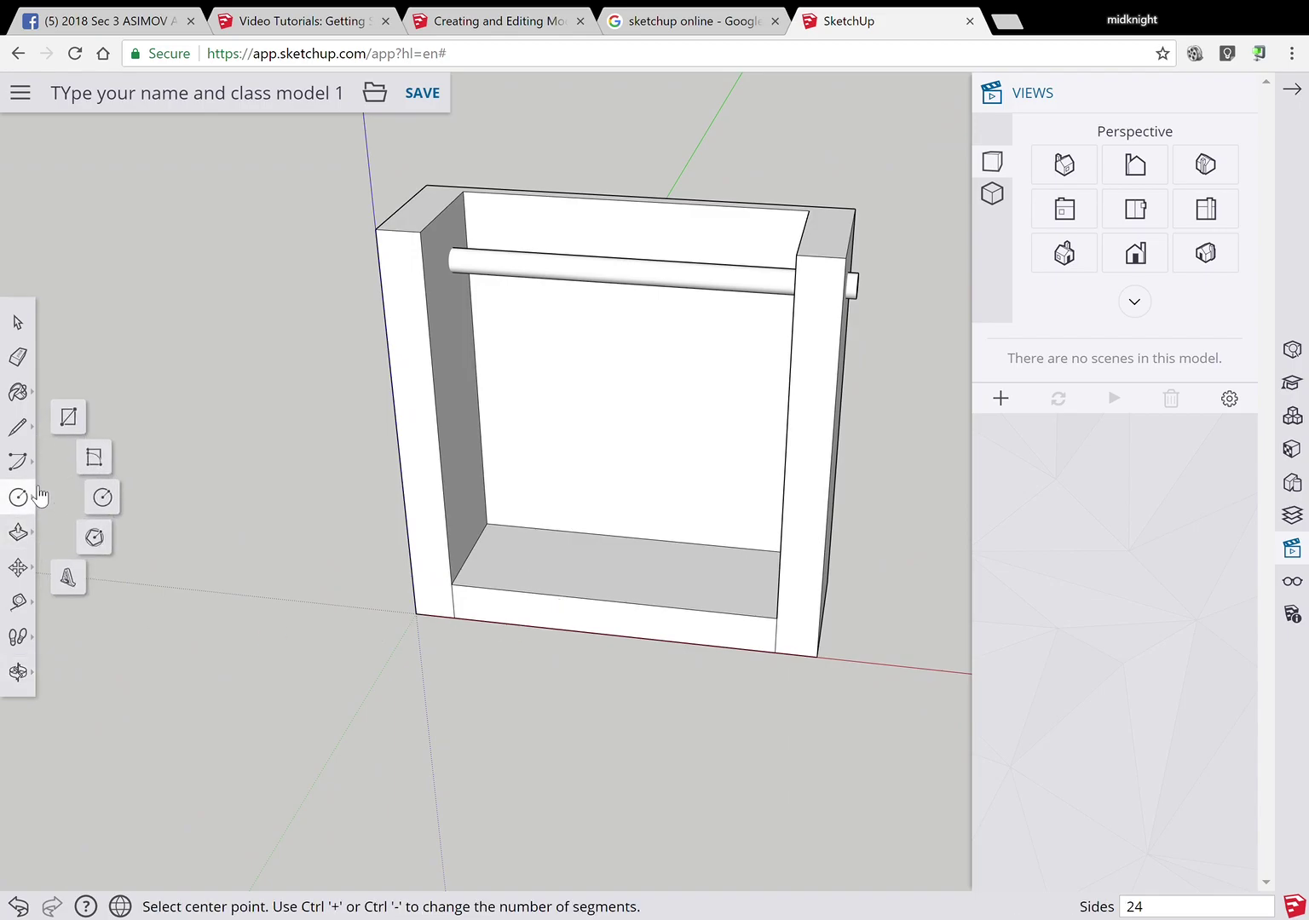
left_click(35, 461)
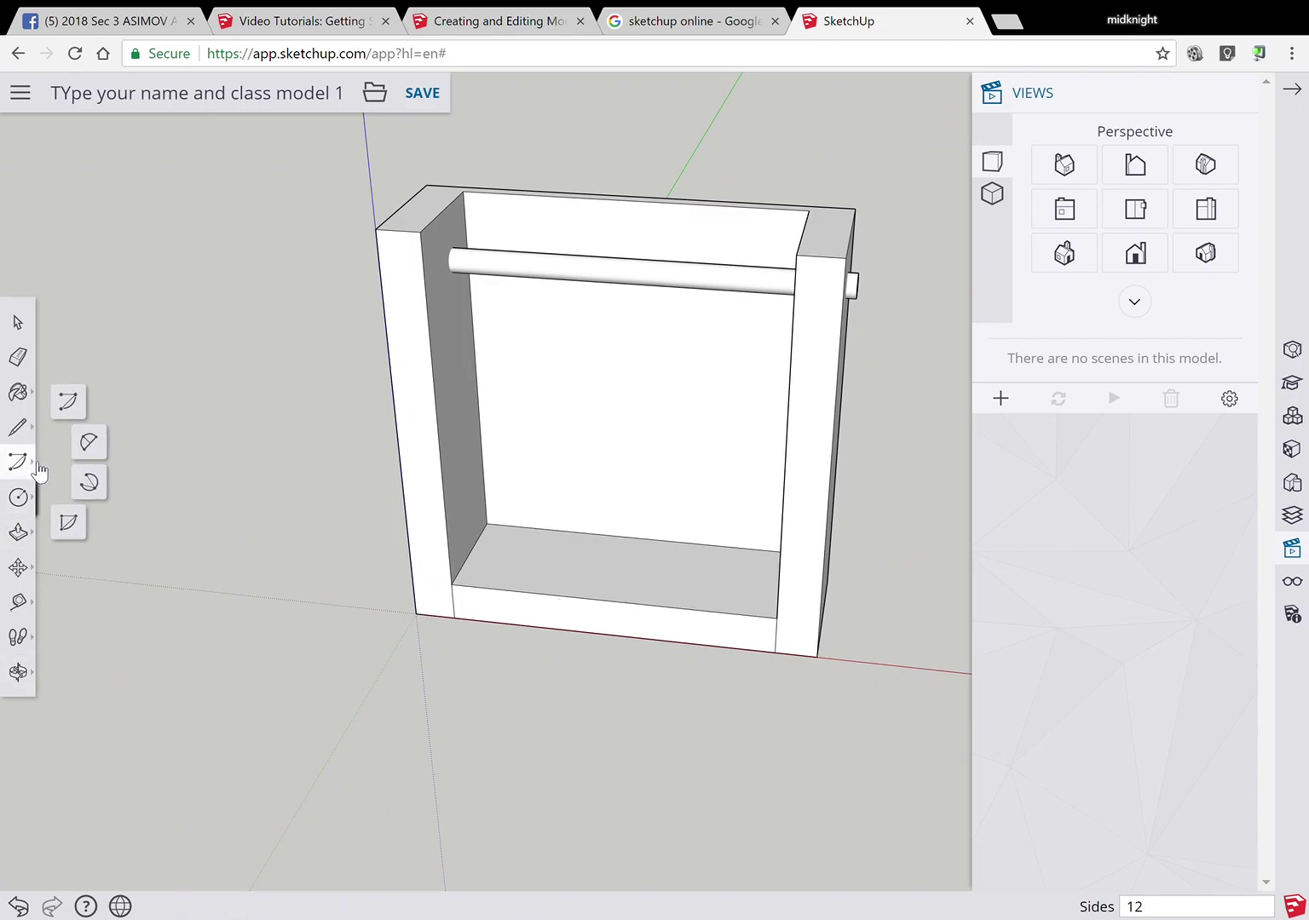
left_click(91, 442)
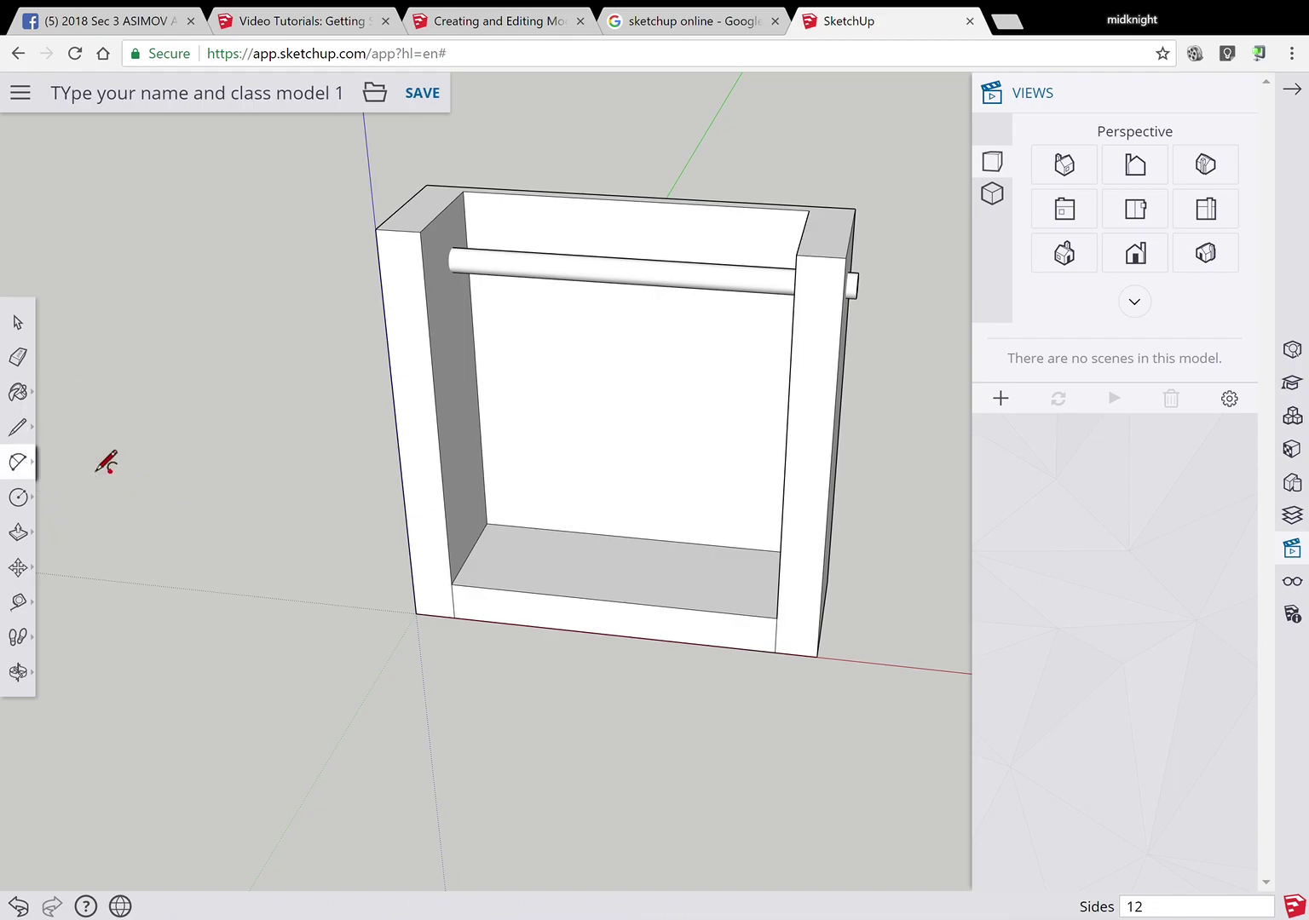
left_click(510, 615)
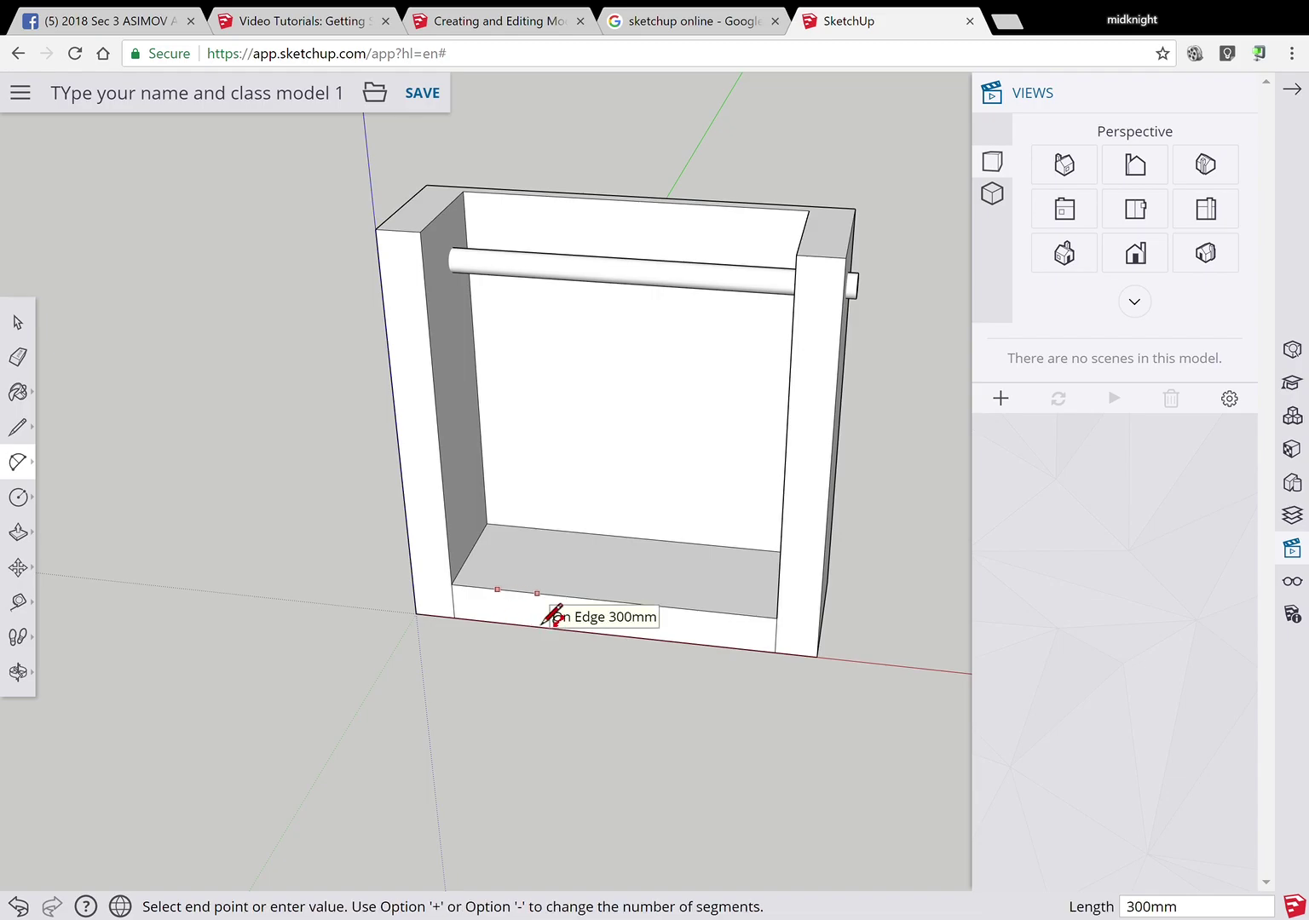
left_click(542, 617)
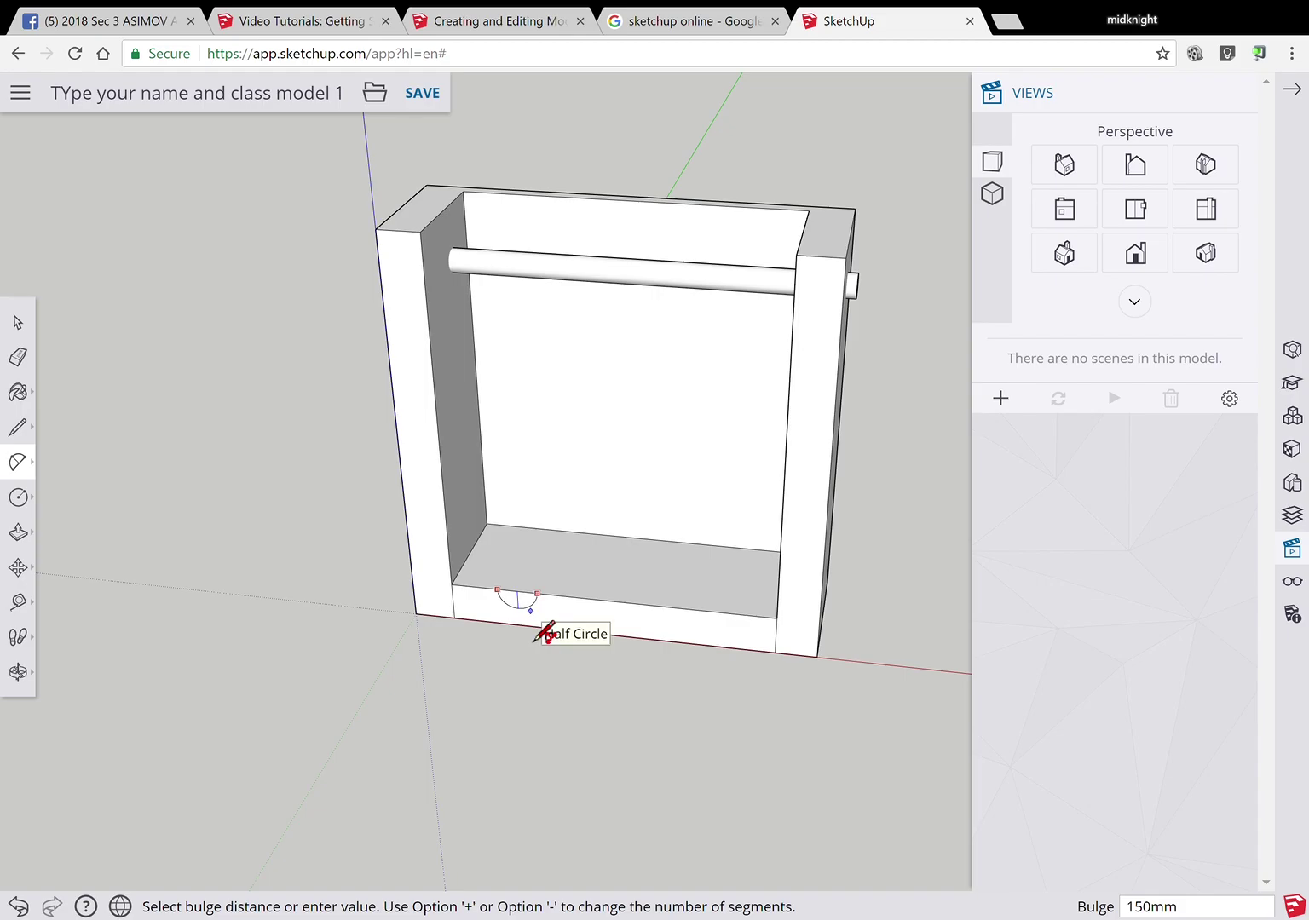
left_click(530, 639)
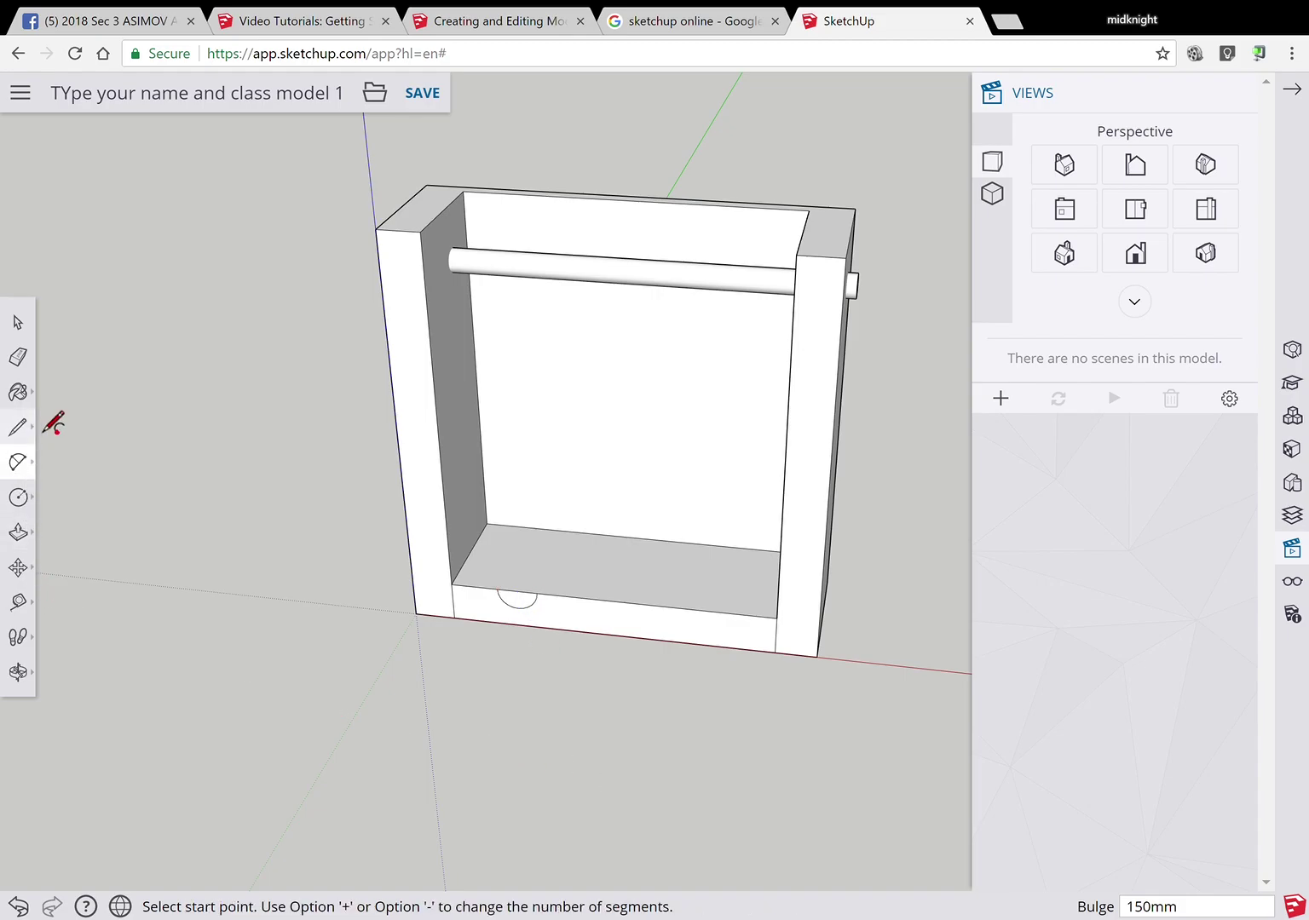
- Copy the half circle three times along the floor's front upper edge, at successive distances of about 501, 543 and 562 mm
left_click(19, 322)
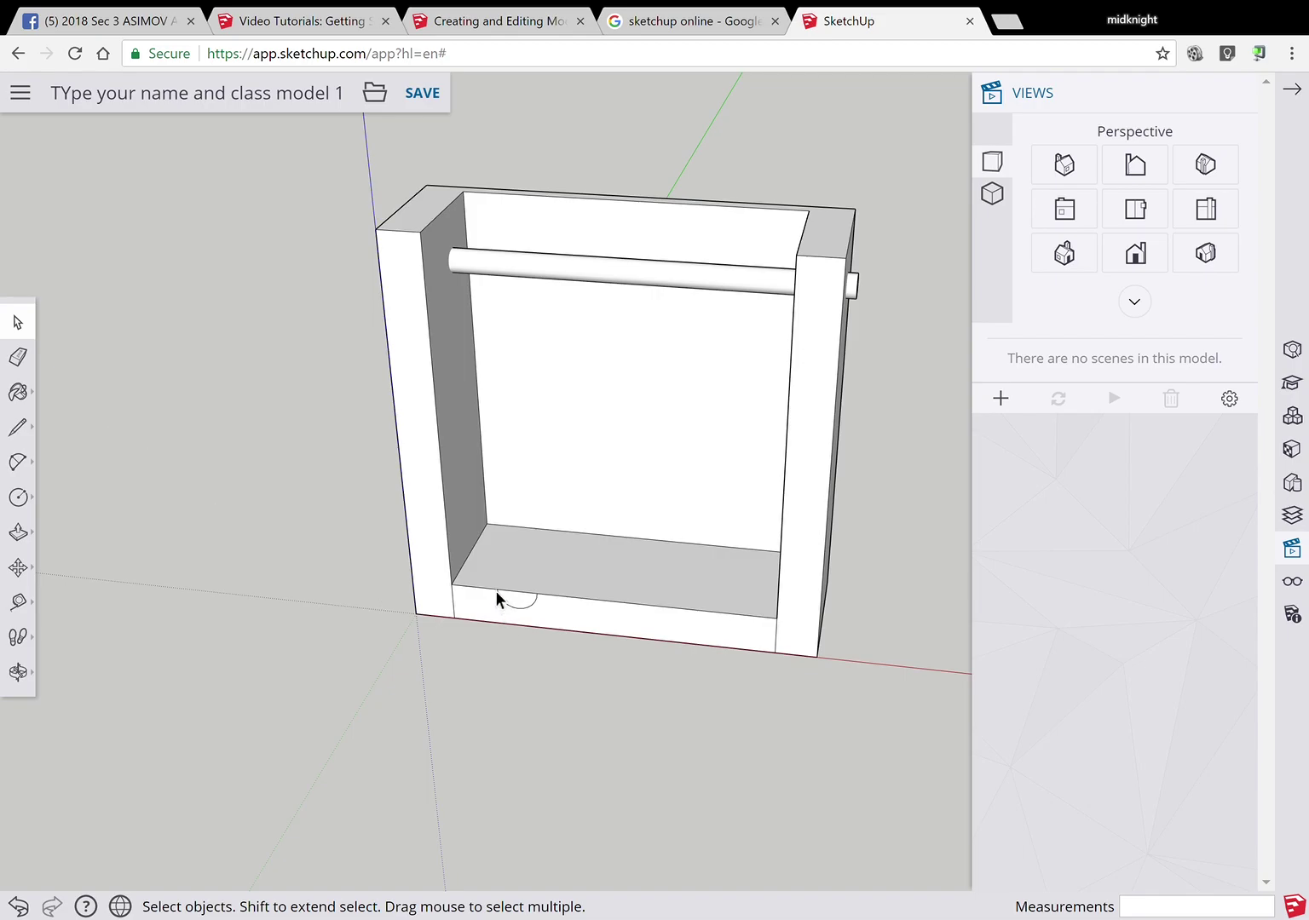
left_click_drag(488, 579, 557, 627)
left_click(32, 573)
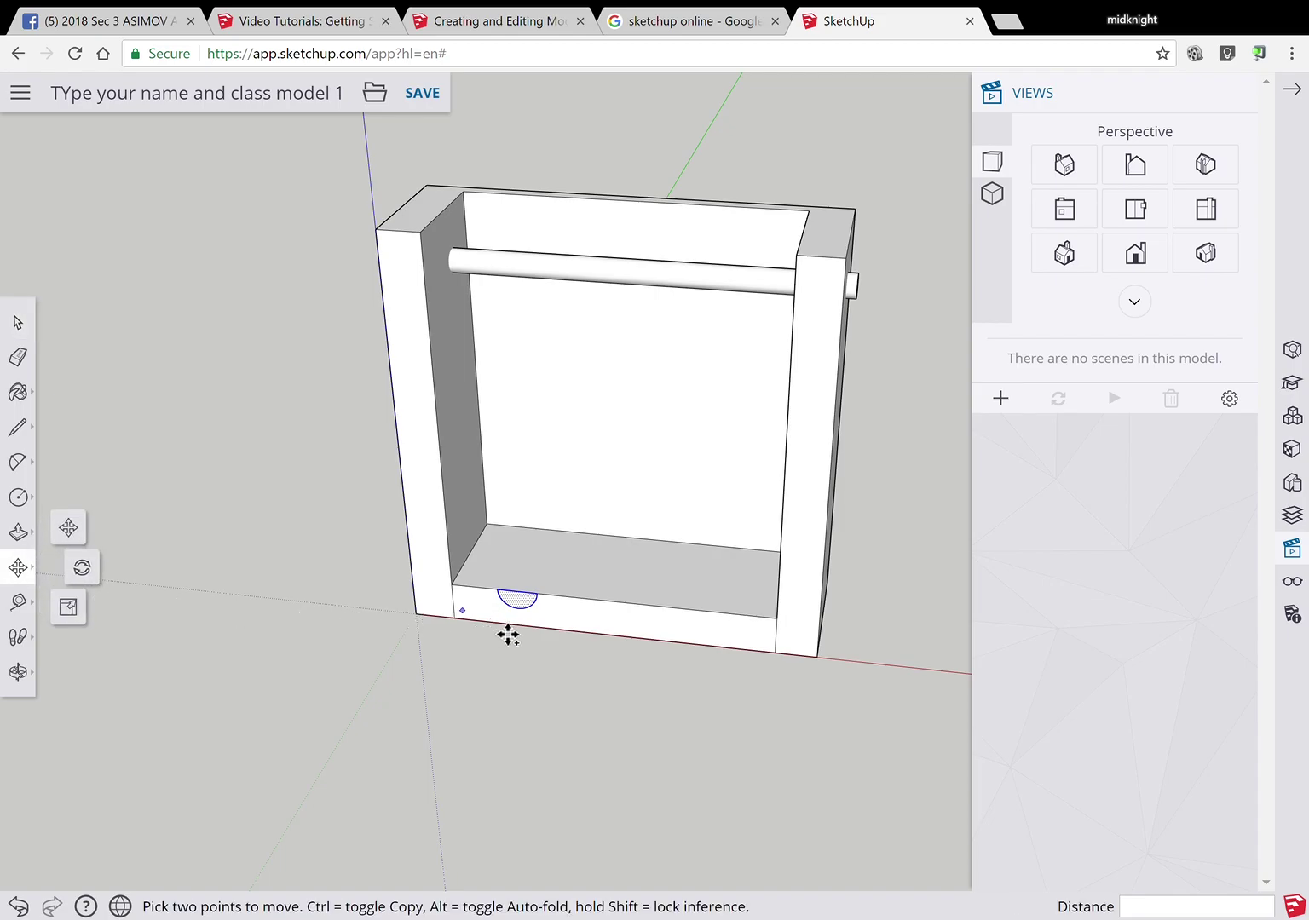
left_click(539, 619)
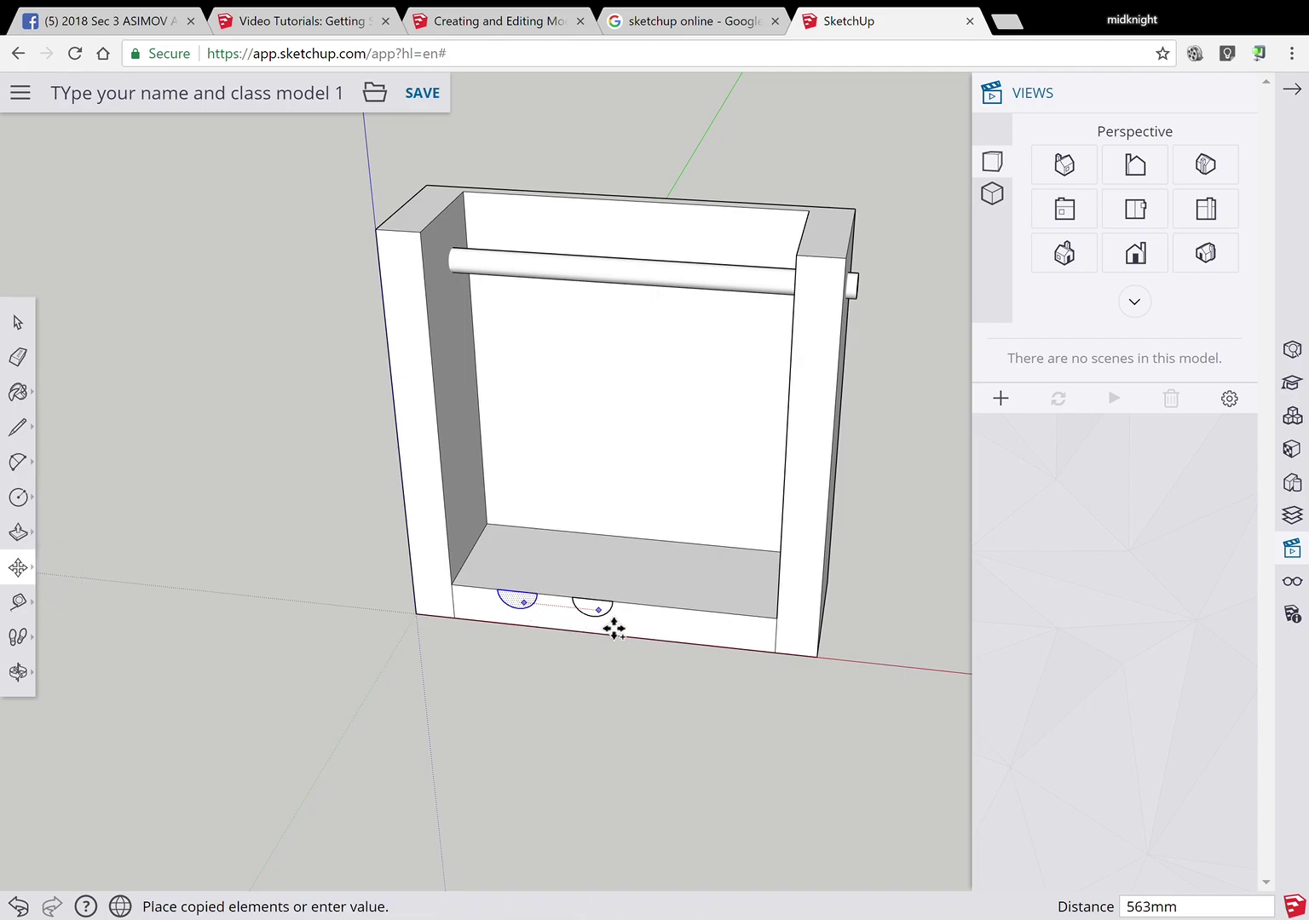
left_click(606, 629)
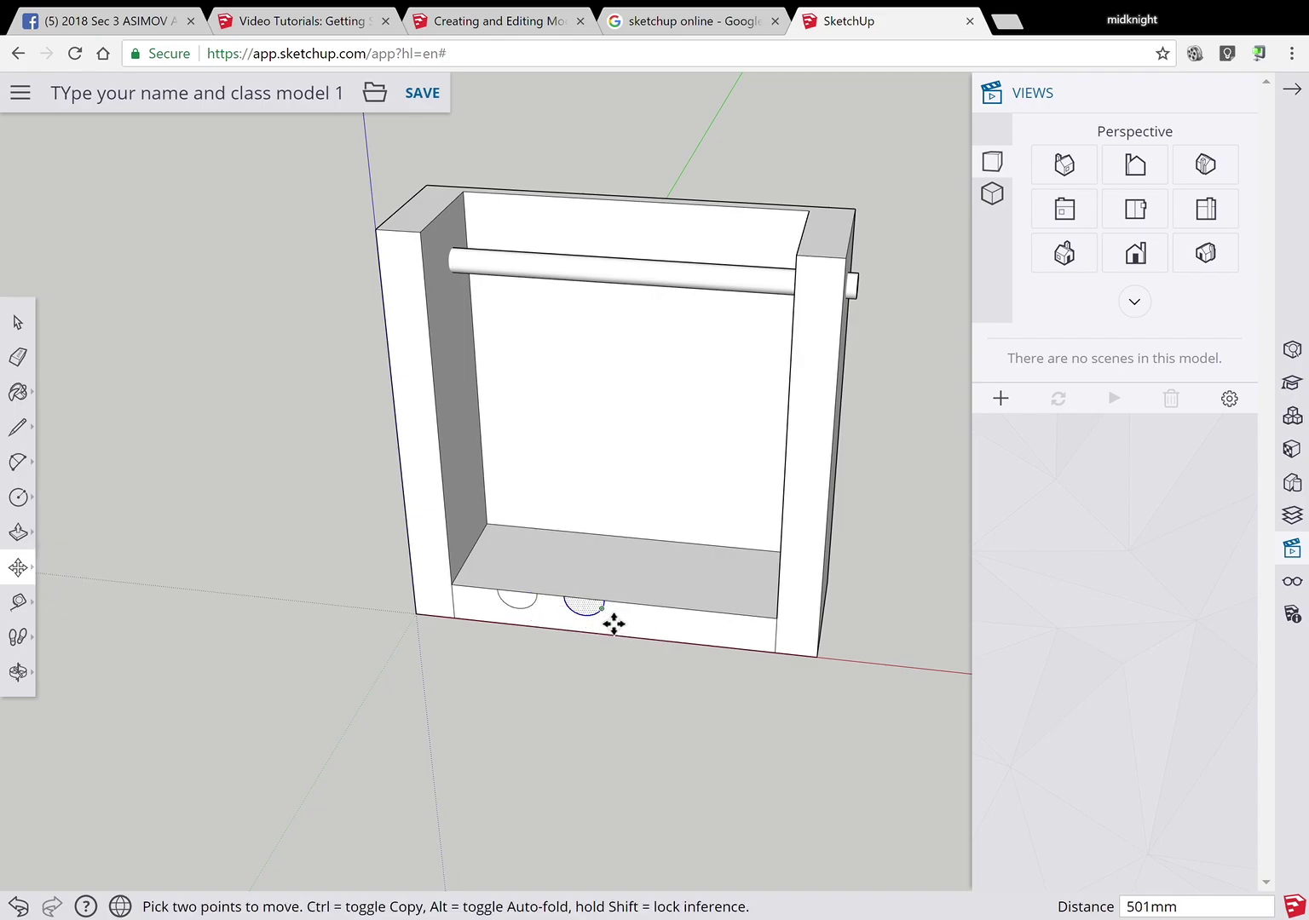
left_click(614, 624)
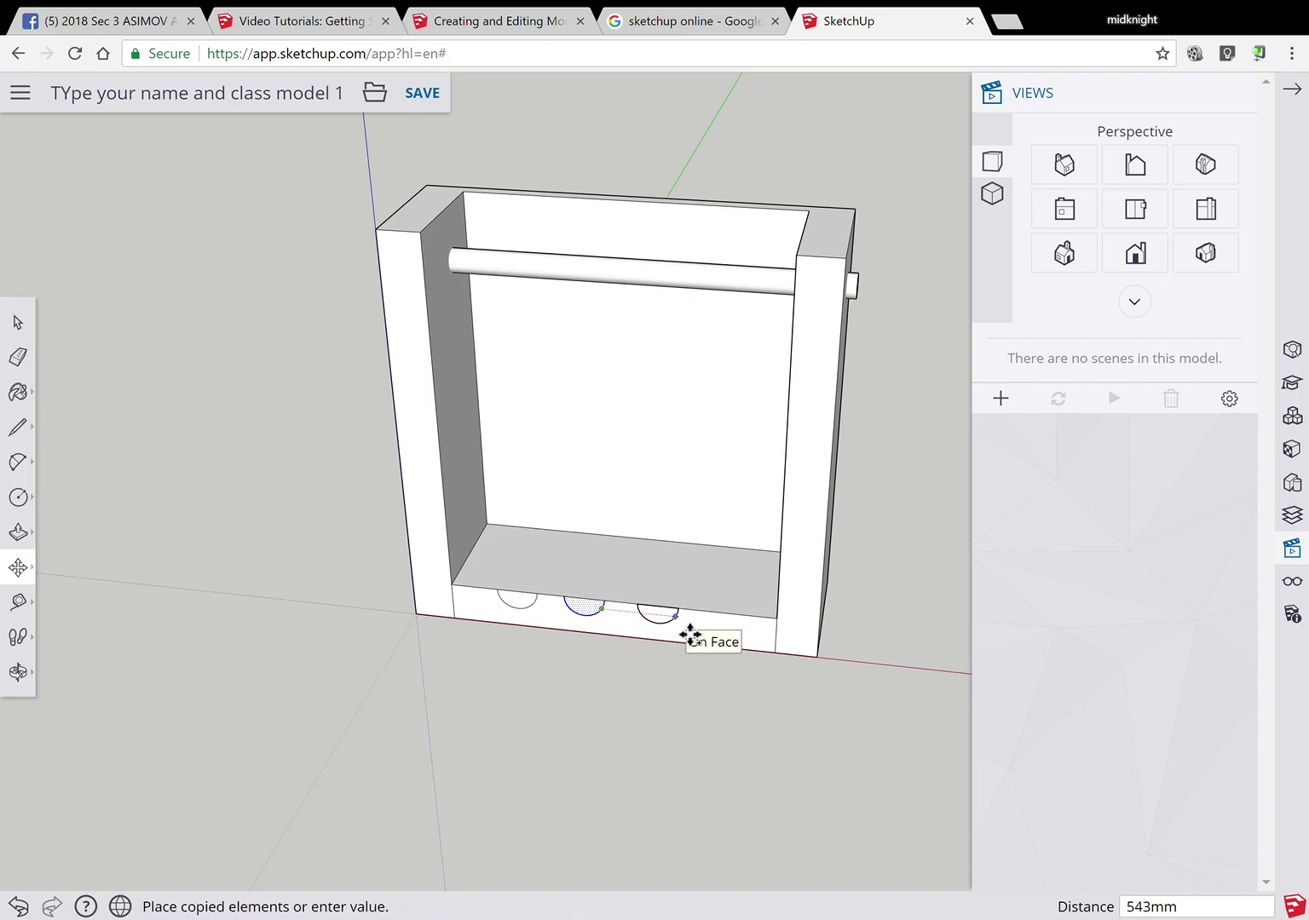
left_click(696, 635)
left_click(691, 636)
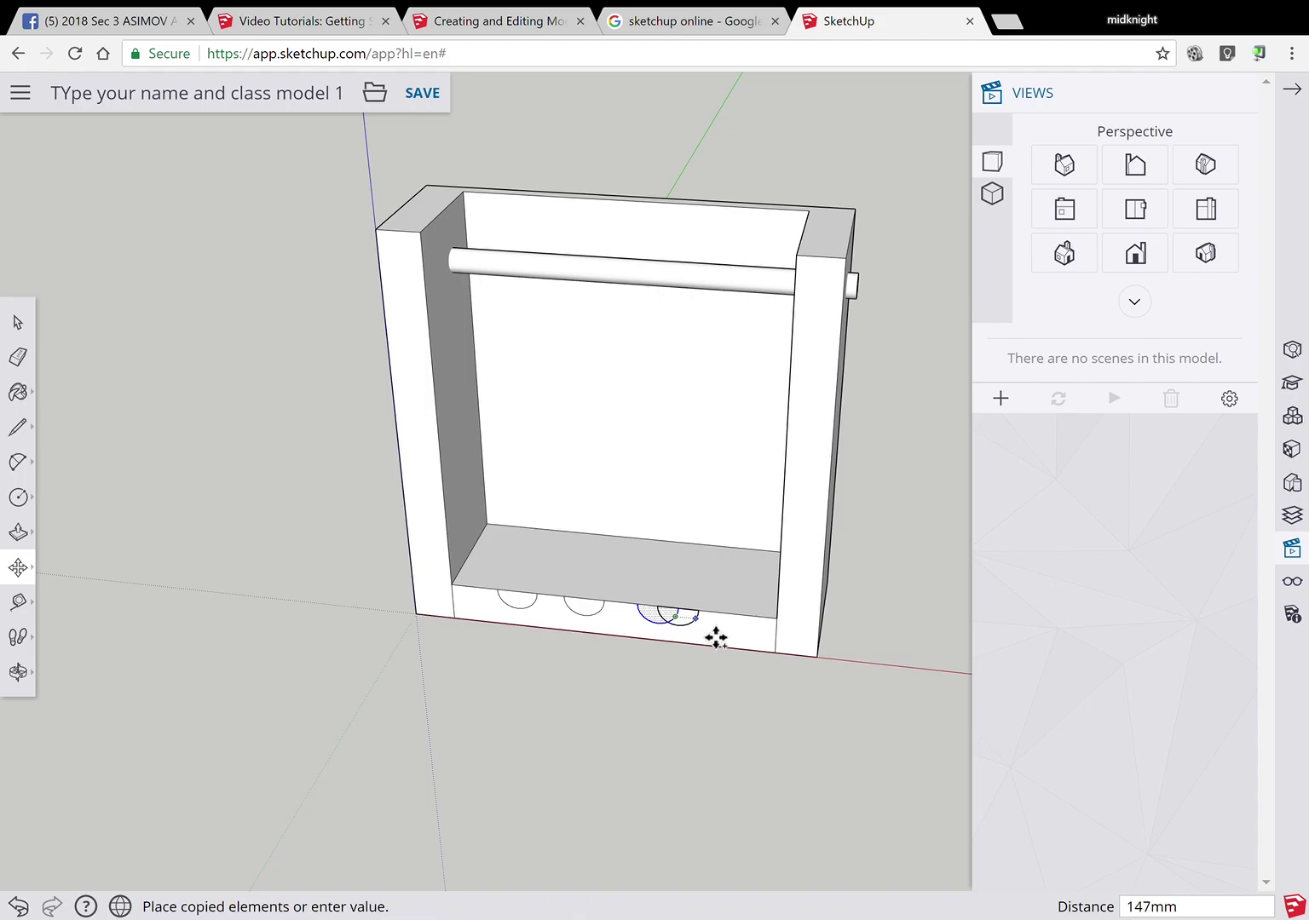
left_click(769, 662)
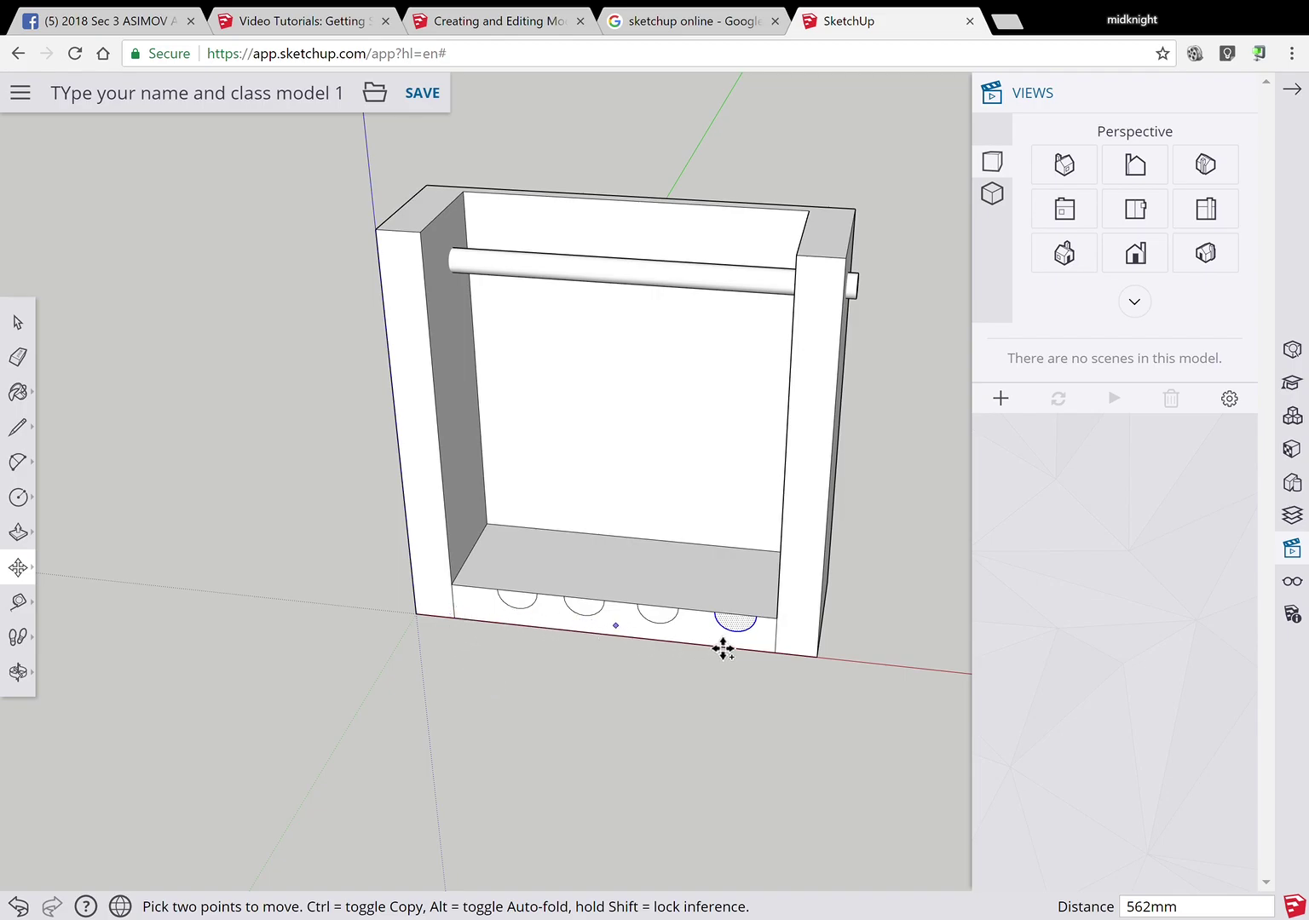
- Try cutting the first three half circles back into the raised floor with Push/Pull, about 789, 774 and 767 mm deep
left_click(30, 538)
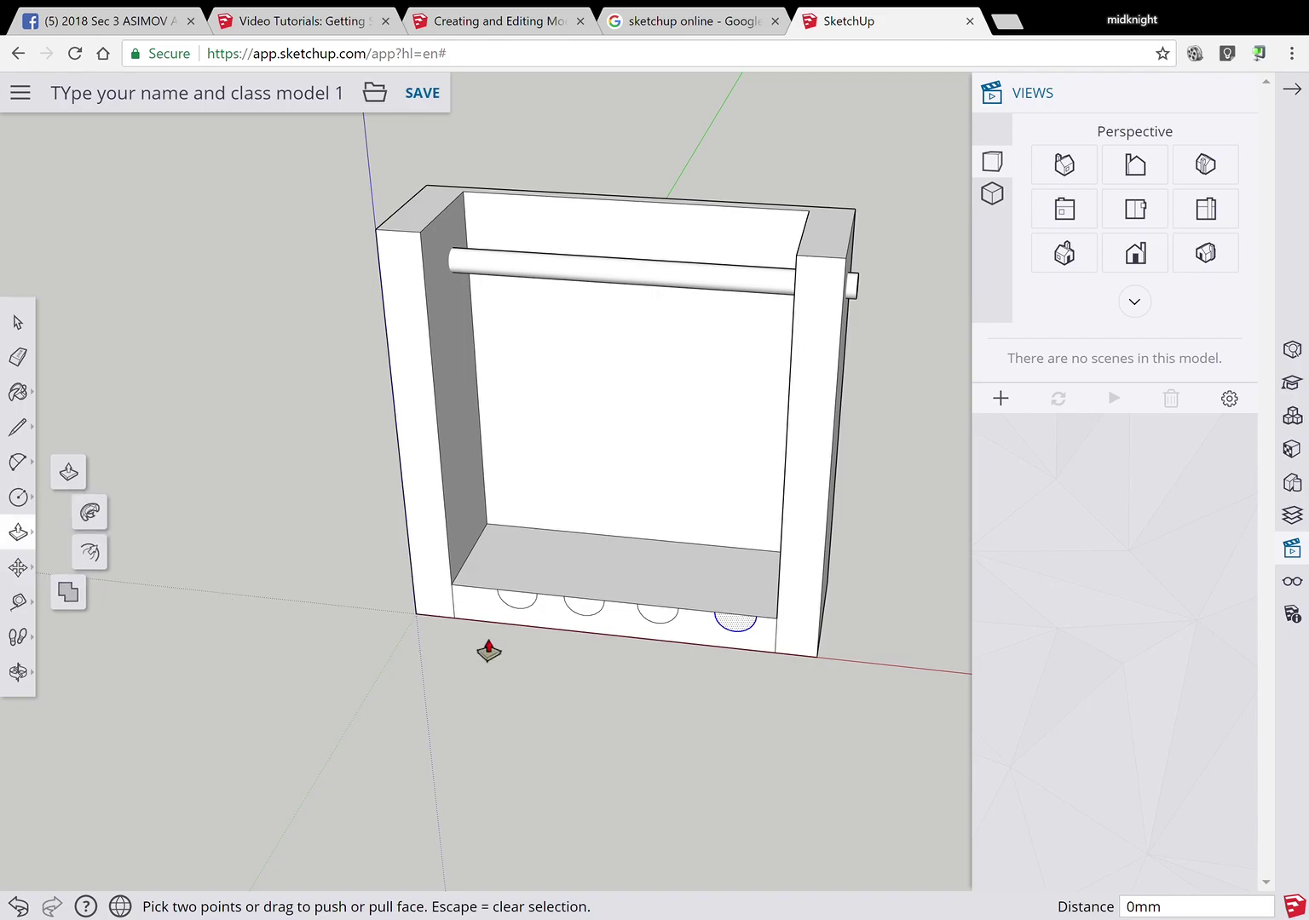
left_click(39, 540)
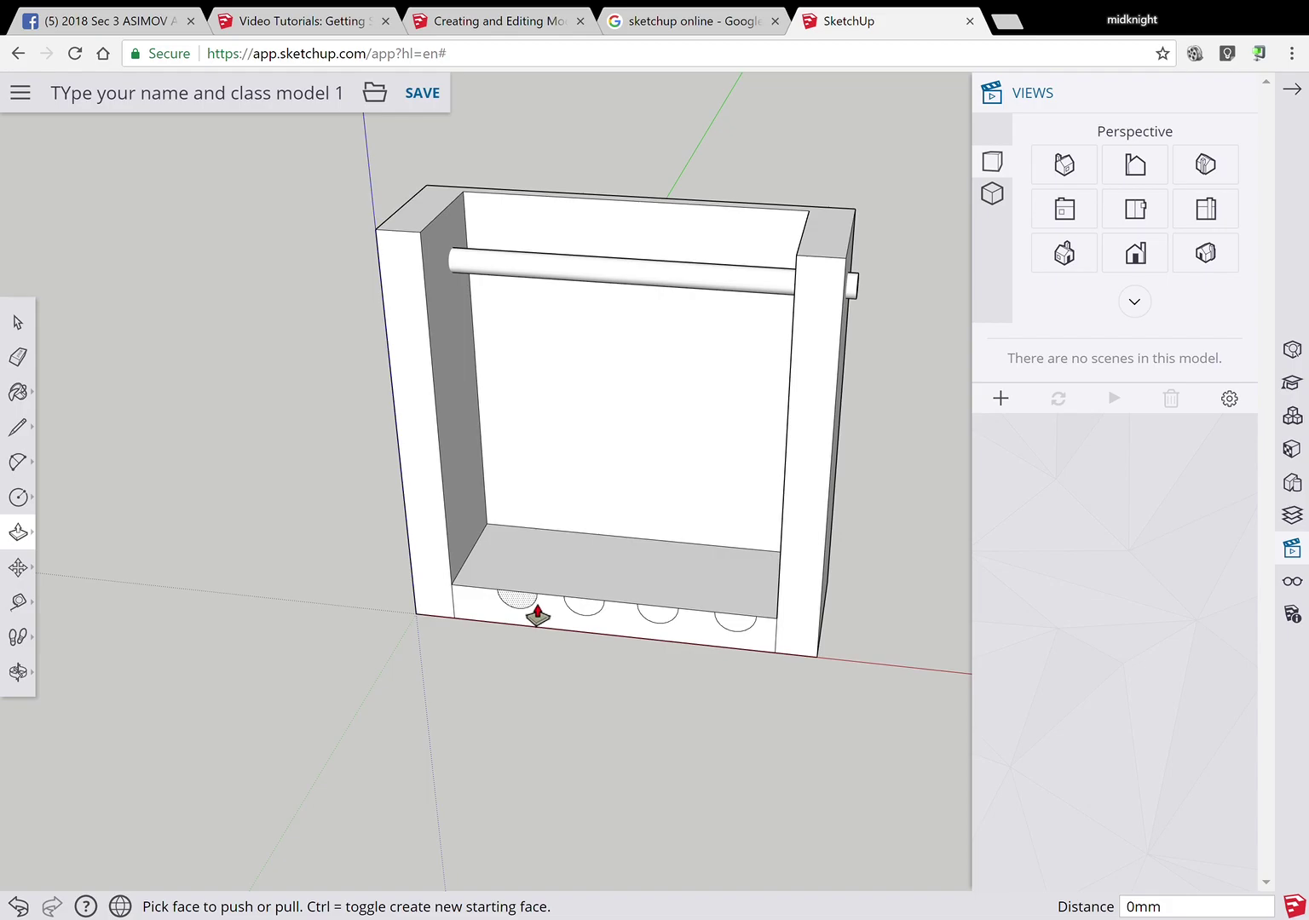
scroll(536, 616, "up", 5)
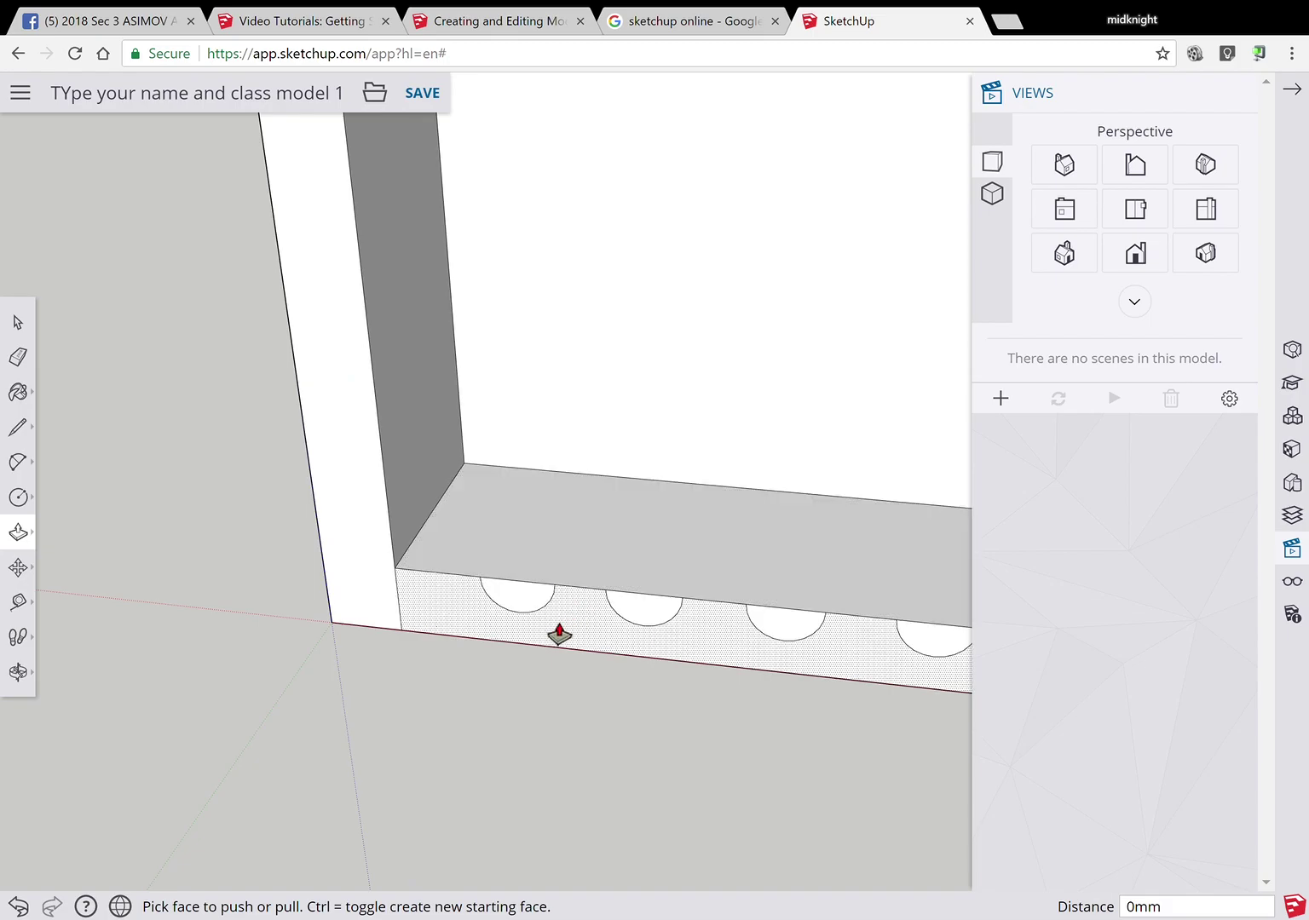
scroll(559, 634, "up", 4)
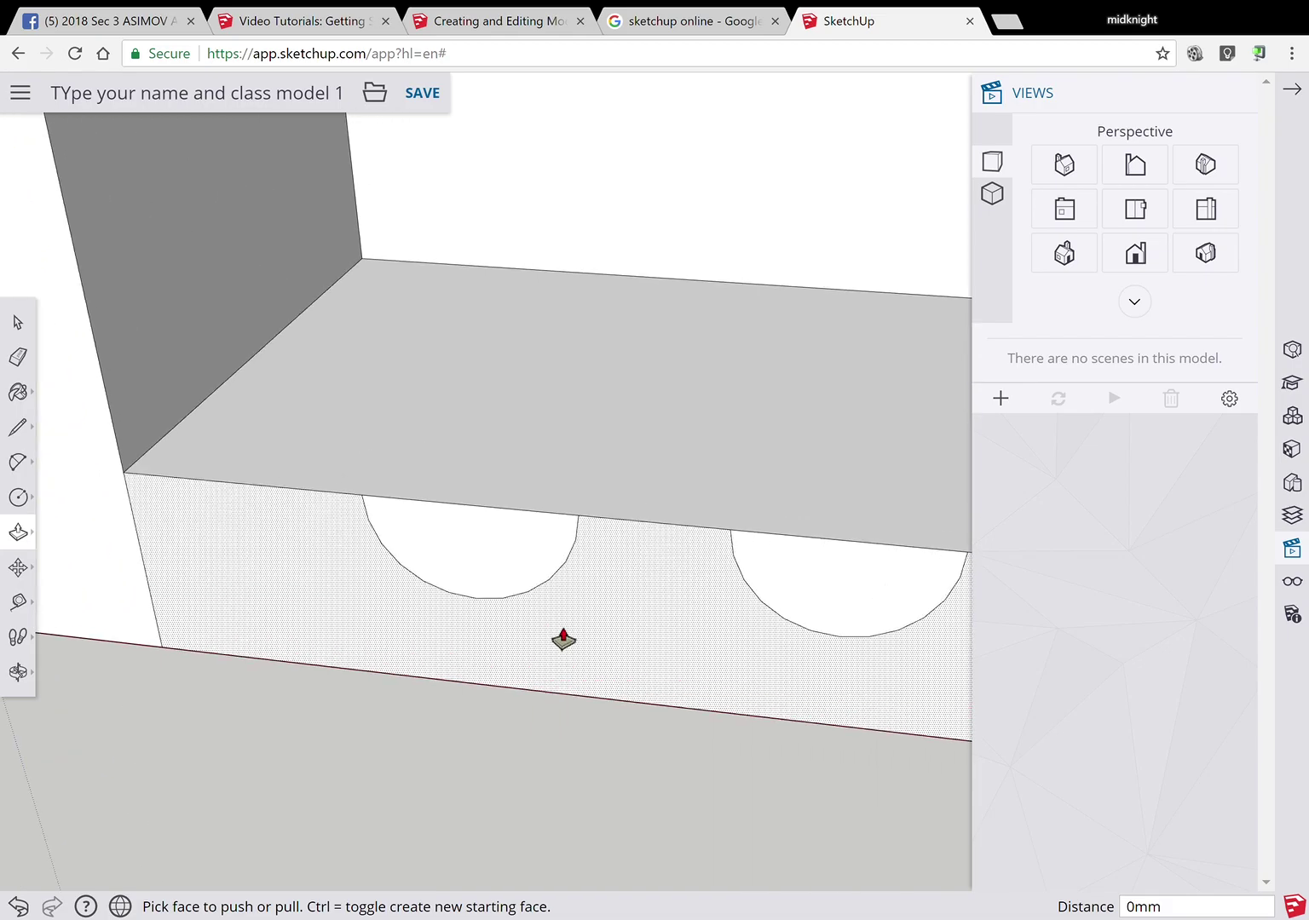
scroll(563, 639, "down", 5)
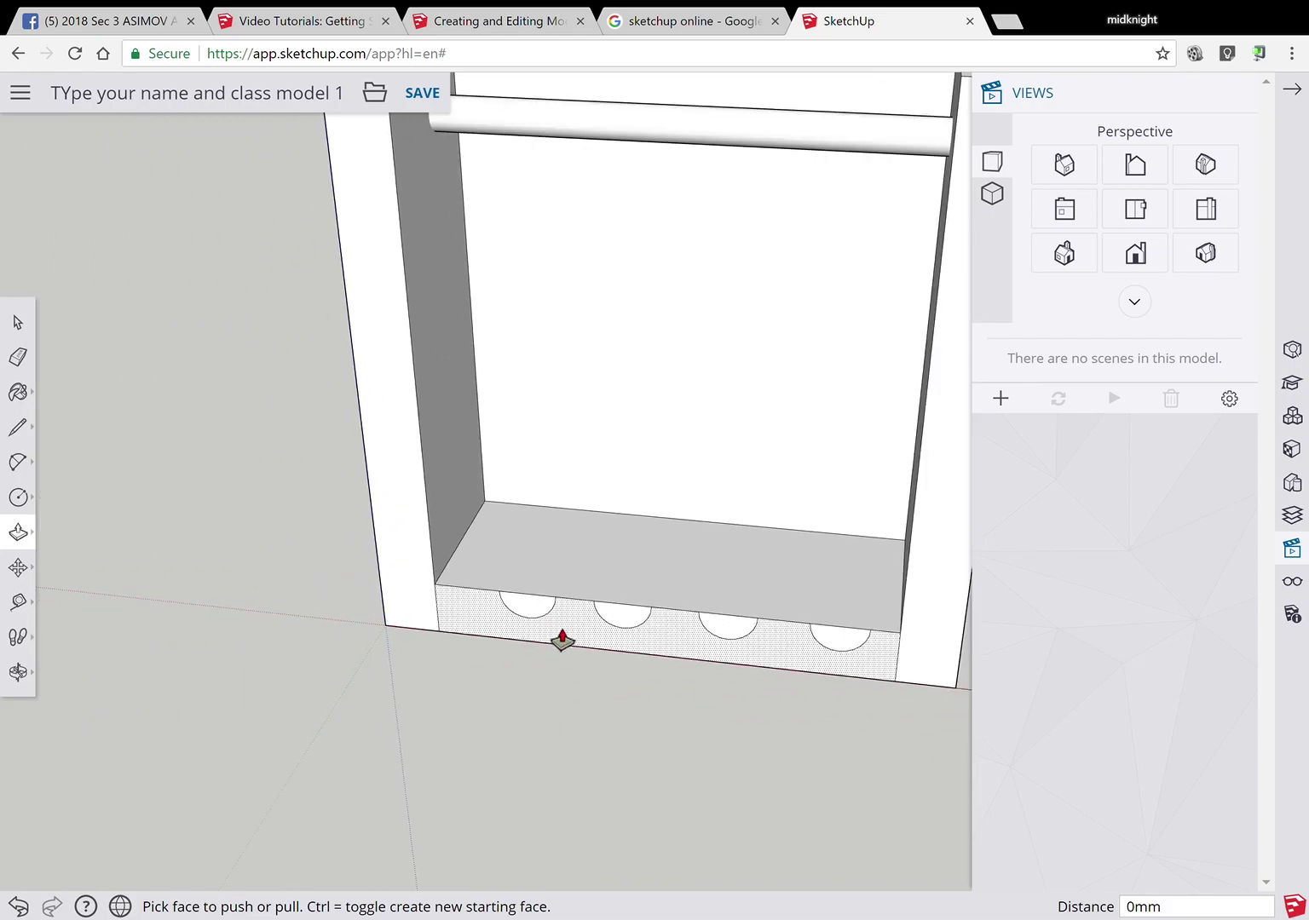
scroll(562, 639, "up", 1)
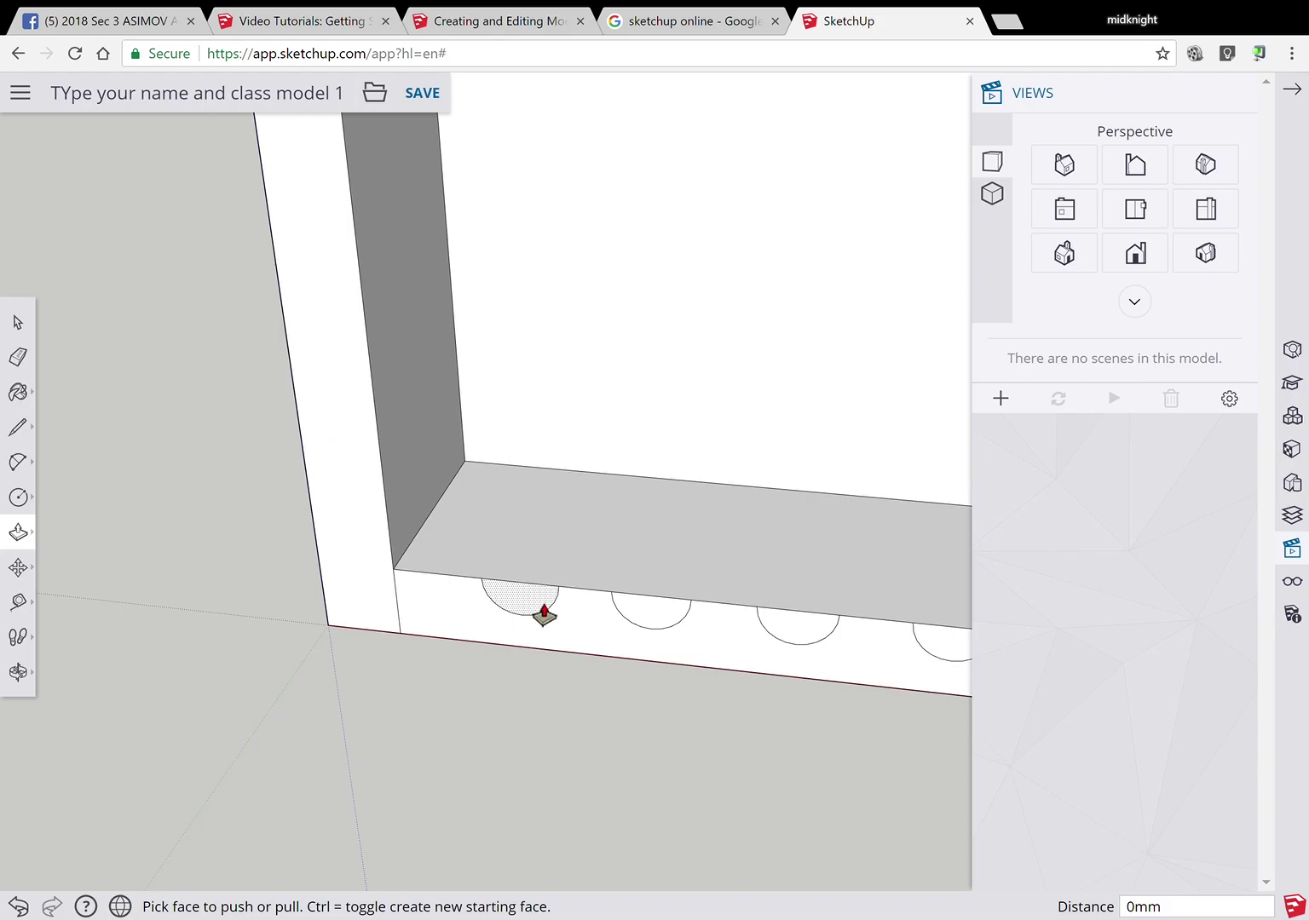
left_click(542, 610)
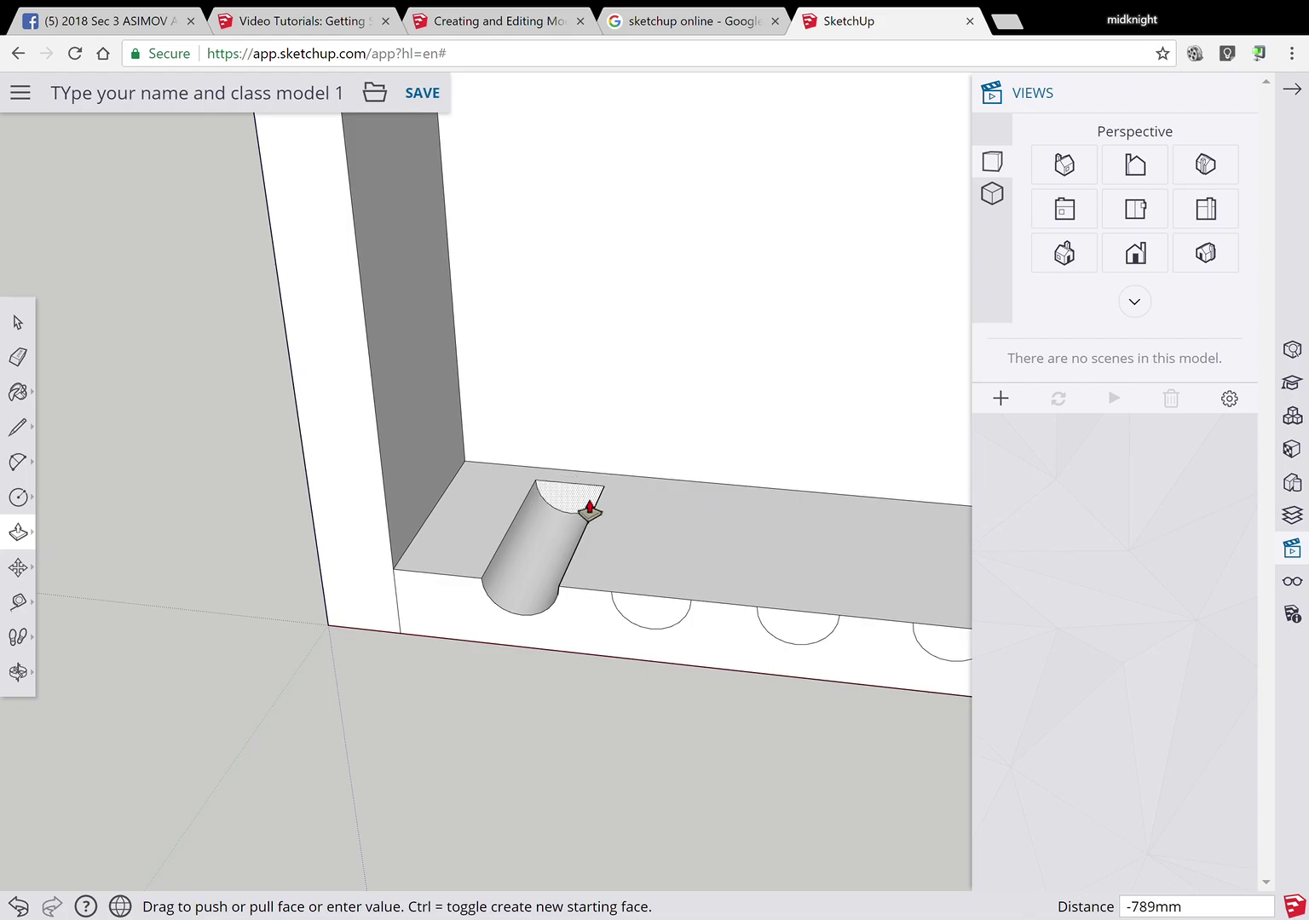
left_click(586, 511)
left_click(682, 629)
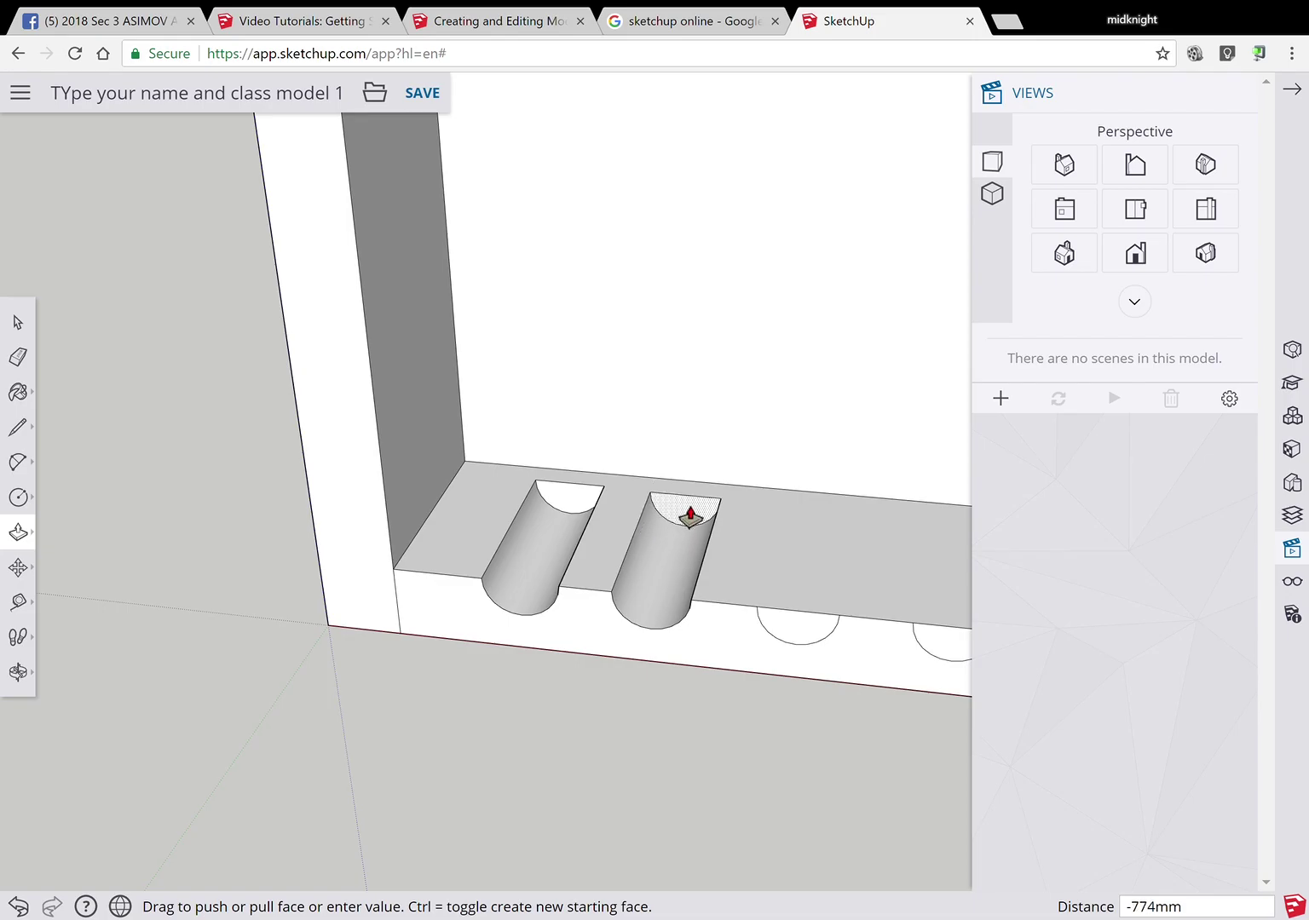
left_click(690, 514)
left_click(824, 632)
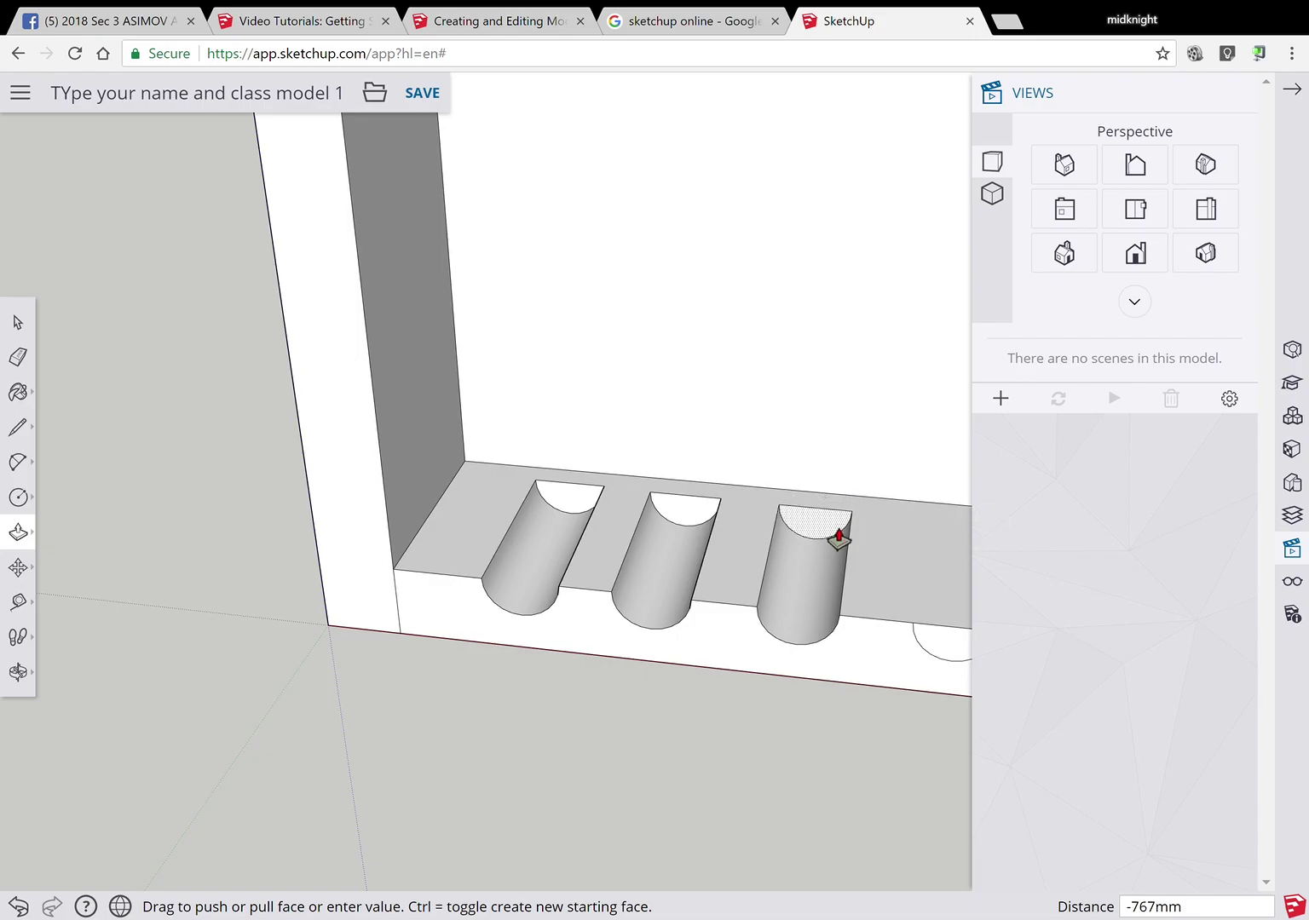
left_click(838, 537)
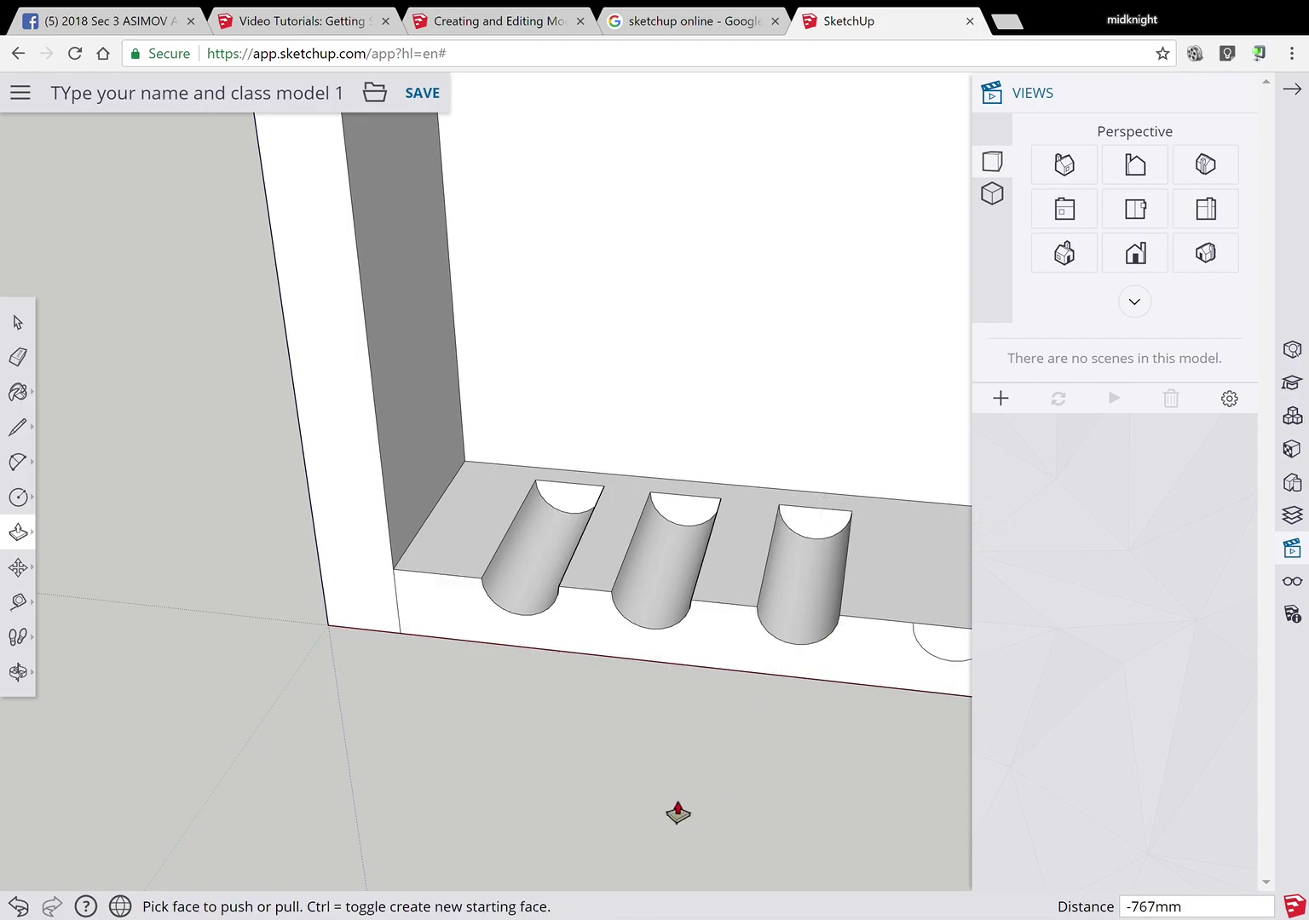
- Undo the three half-round cuts in the raised floor
left_click(21, 907)
left_click(21, 907)
left_click(20, 906)
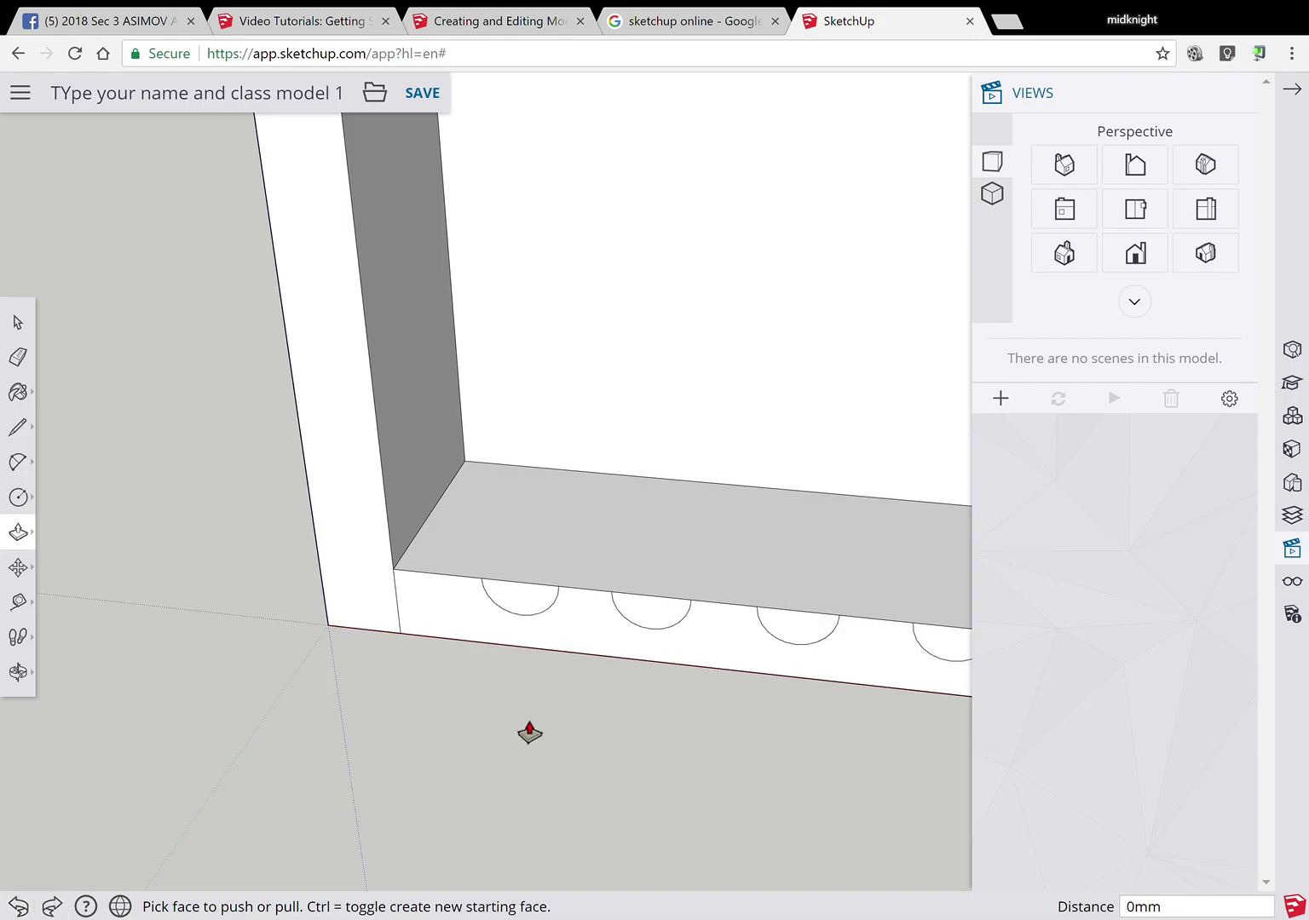
- Cut the first two half circles back into the raised floor with Push/Pull, each 700 mm deep
left_click(539, 612)
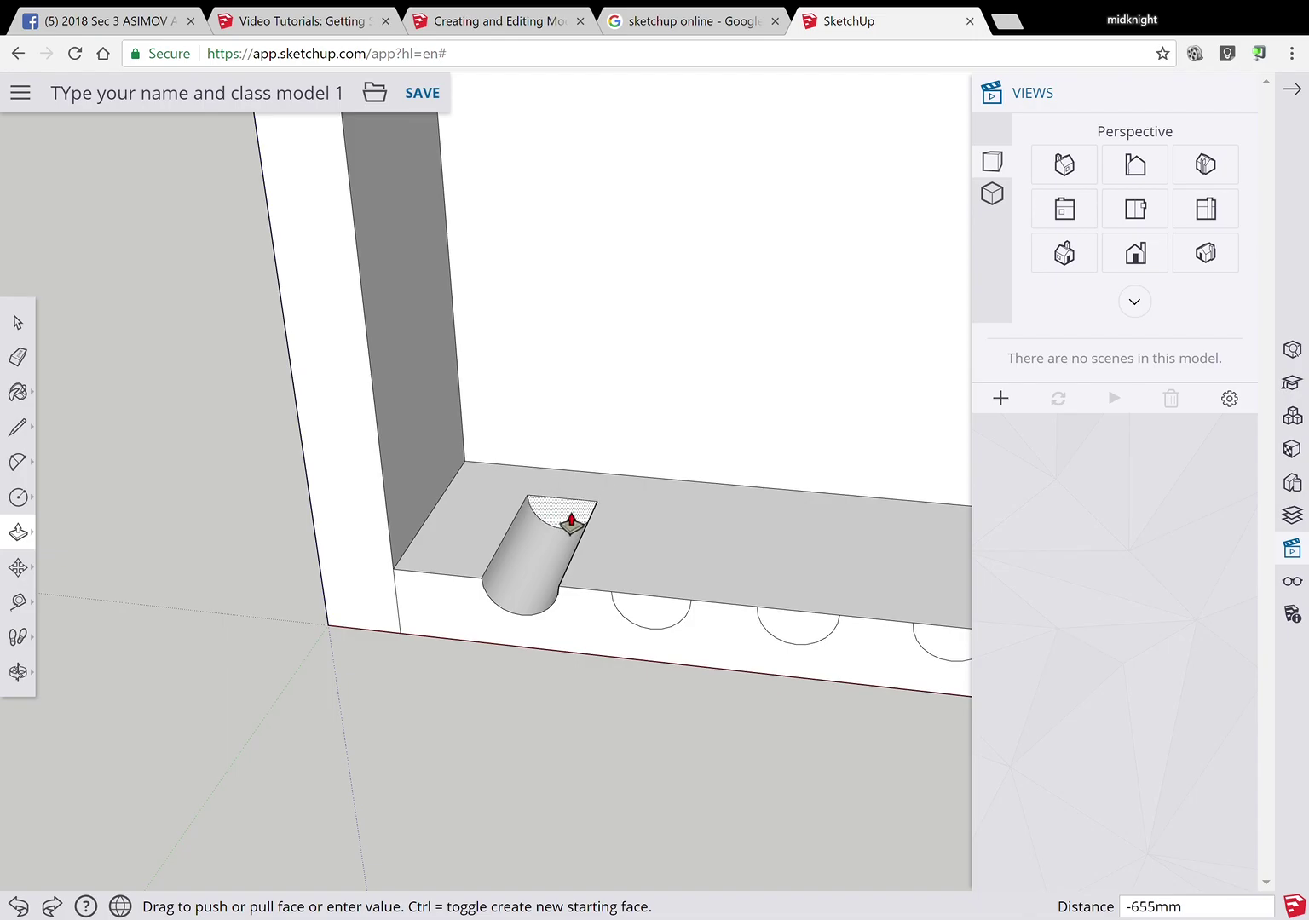
left_click(579, 526)
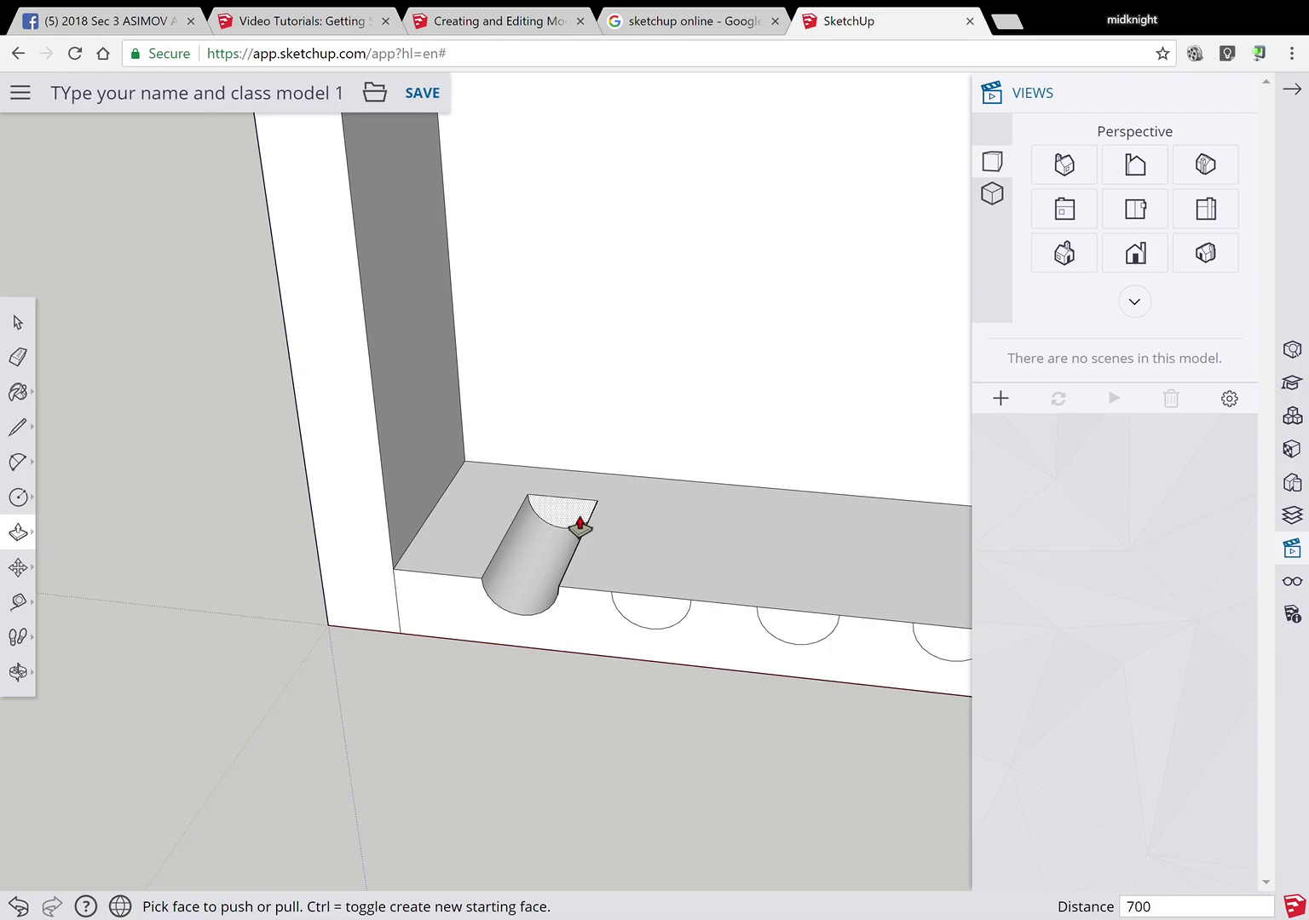
left_click(579, 526)
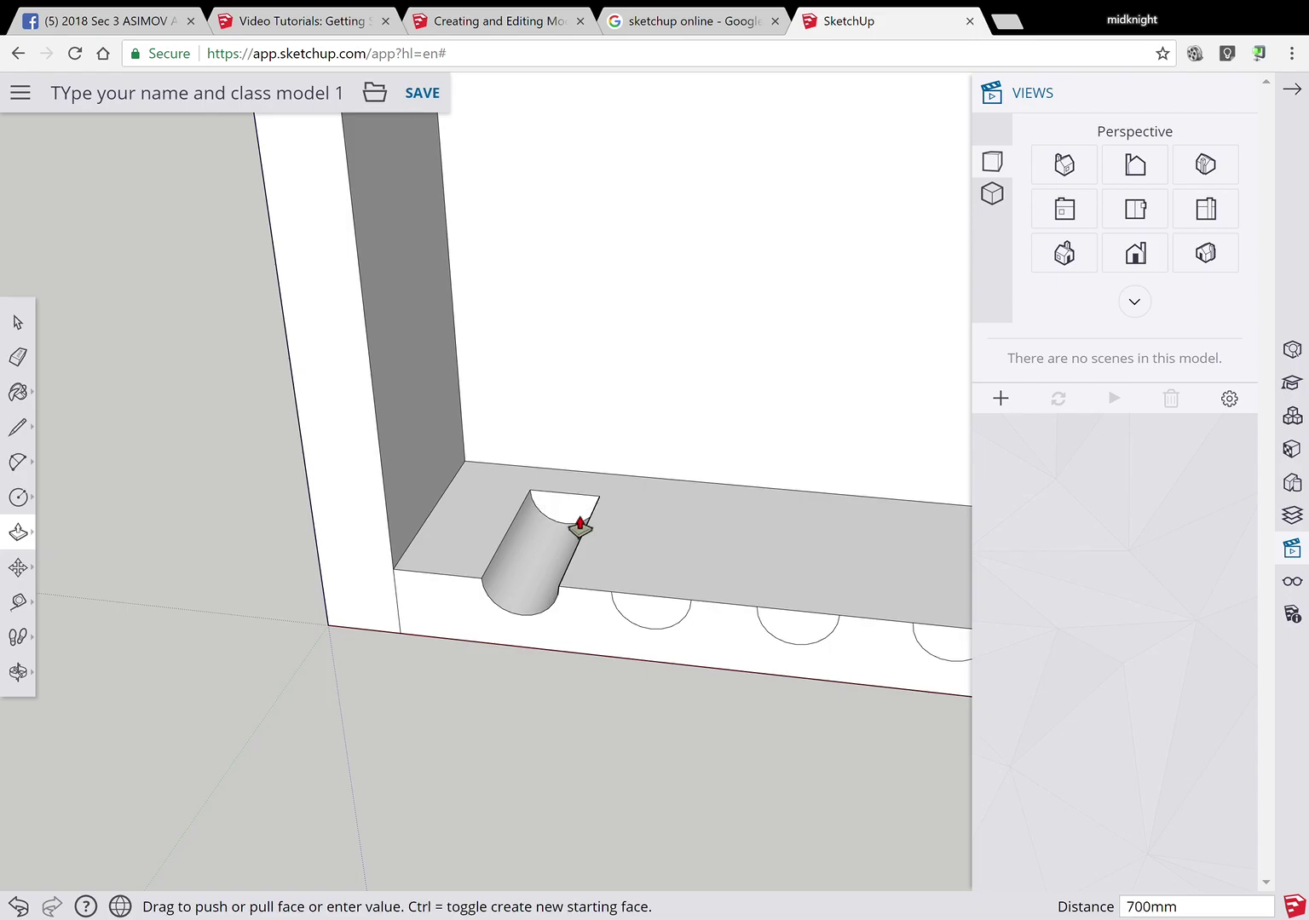
left_click(670, 613)
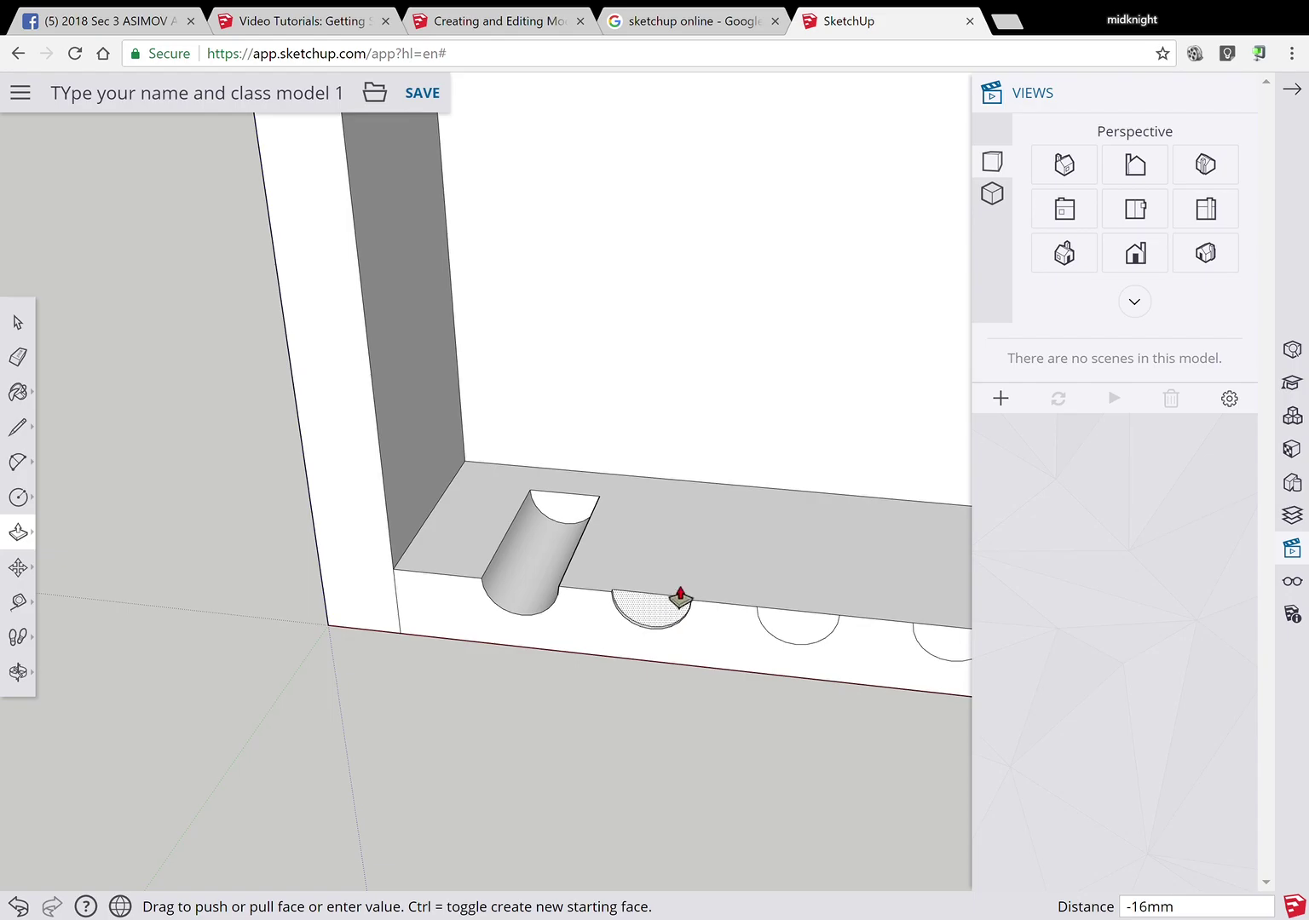
left_click(705, 522)
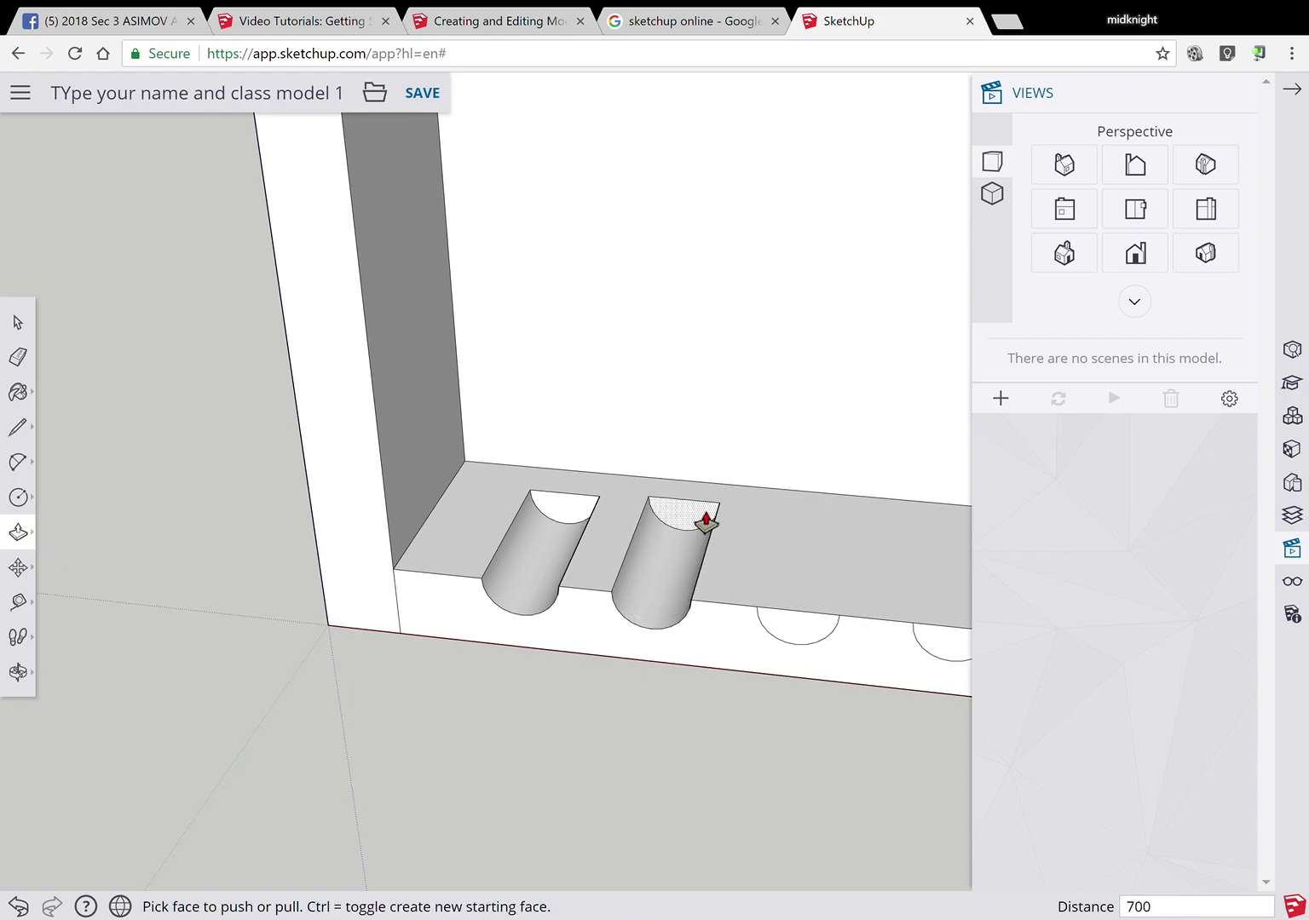
left_click(705, 521)
- Push the remaining two half circles 700 mm into the raised floor to match the first two grooves
left_click(789, 634)
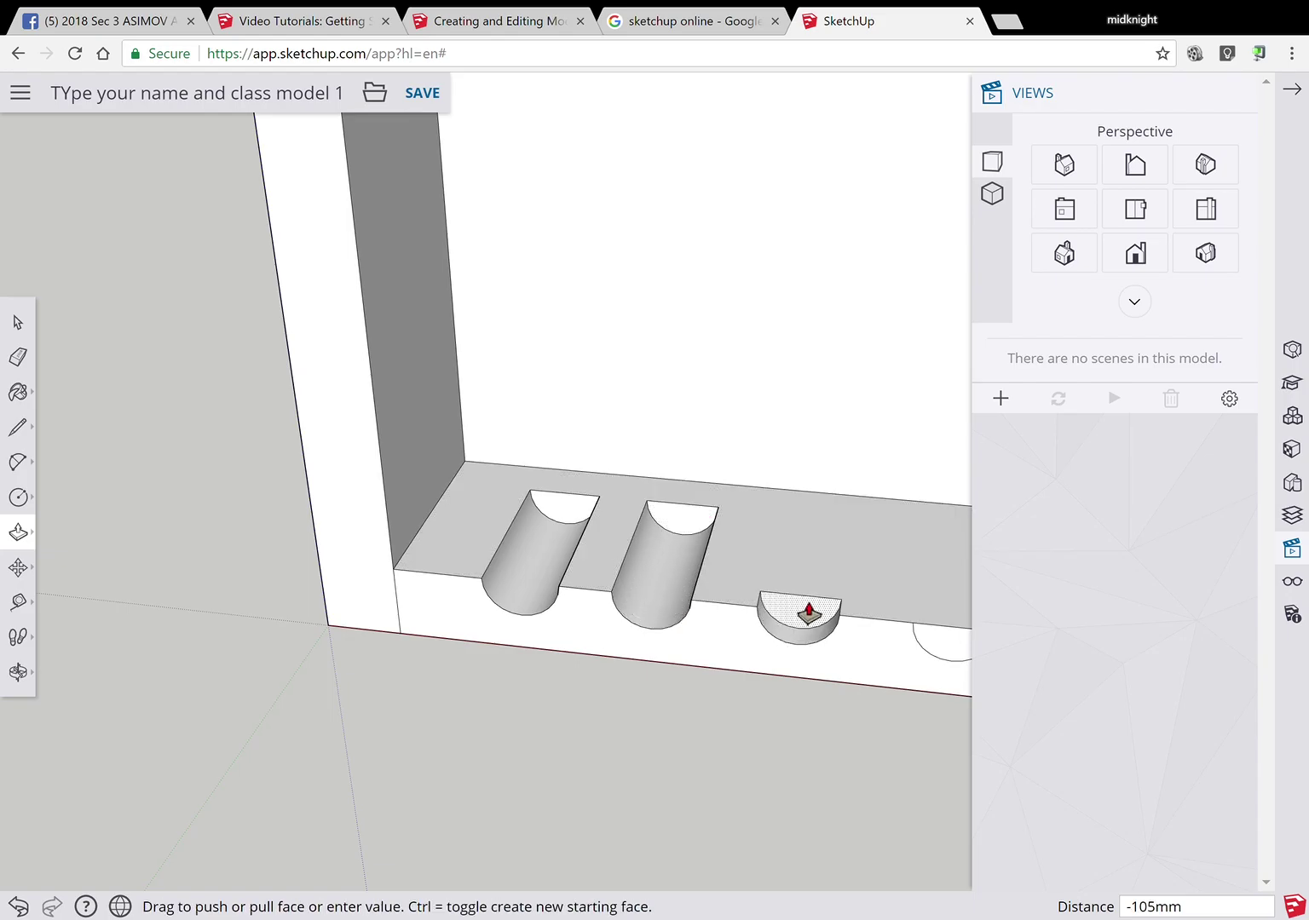
left_click(833, 541)
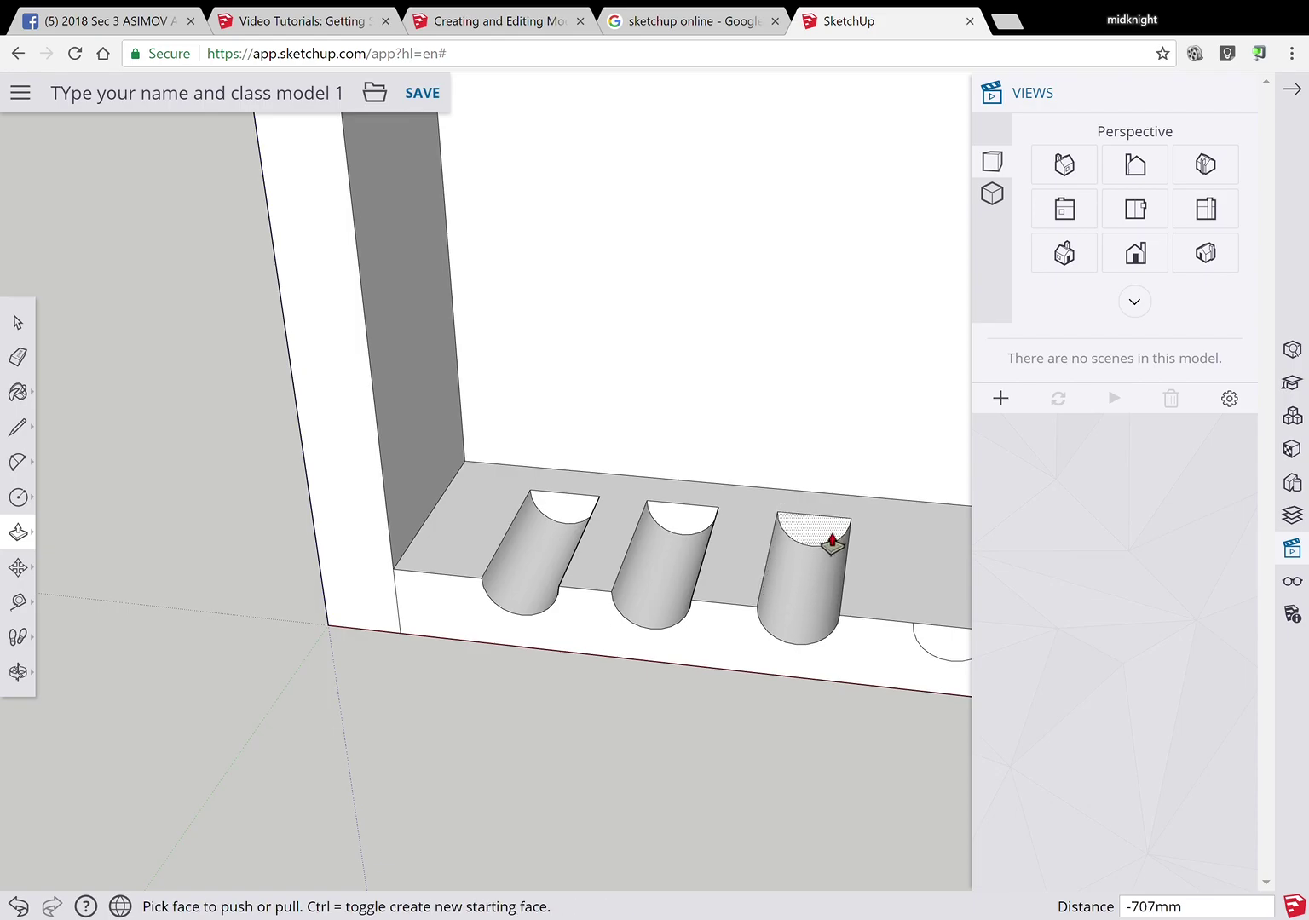
left_click(833, 542)
left_click(959, 647)
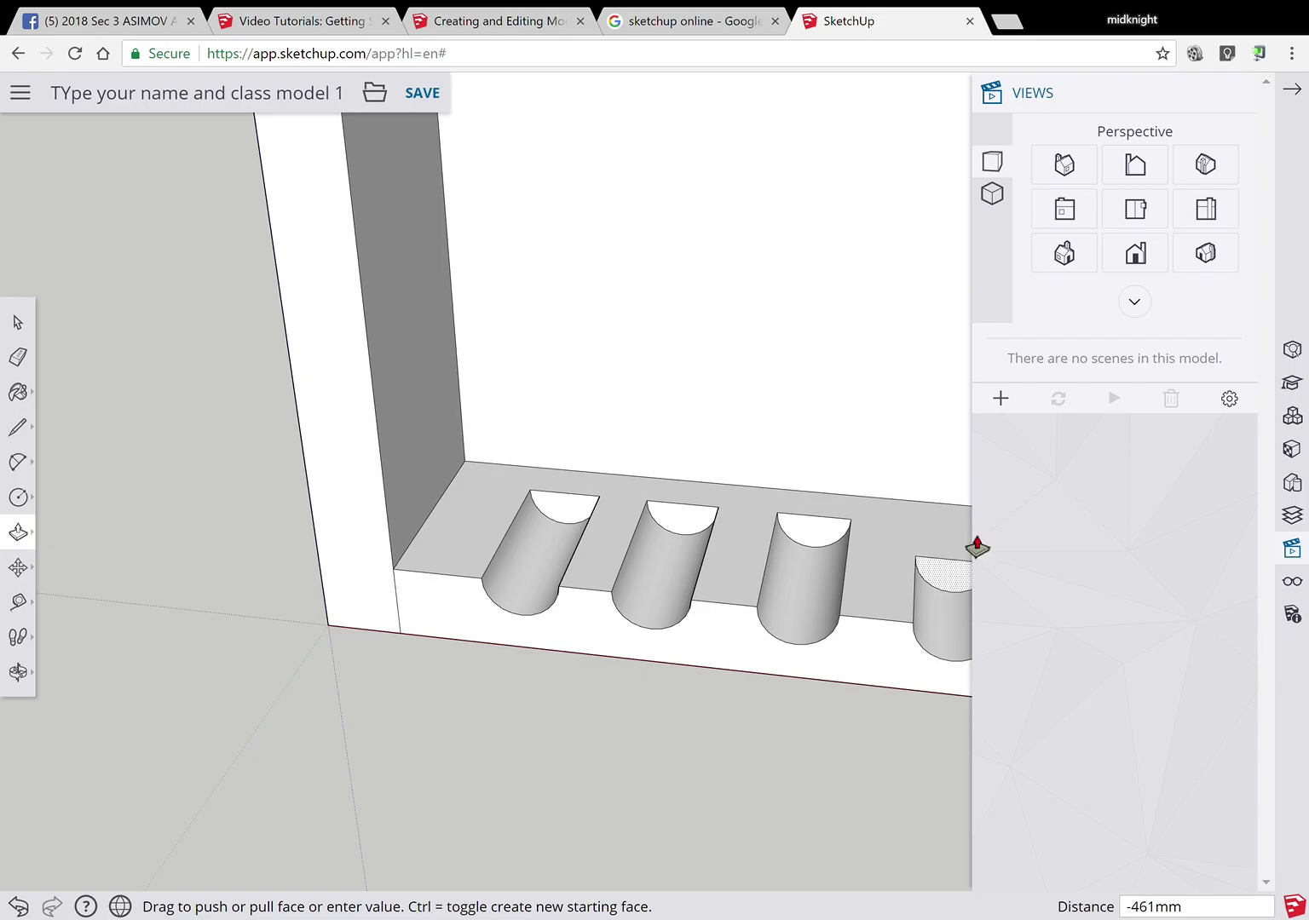
left_click(968, 543)
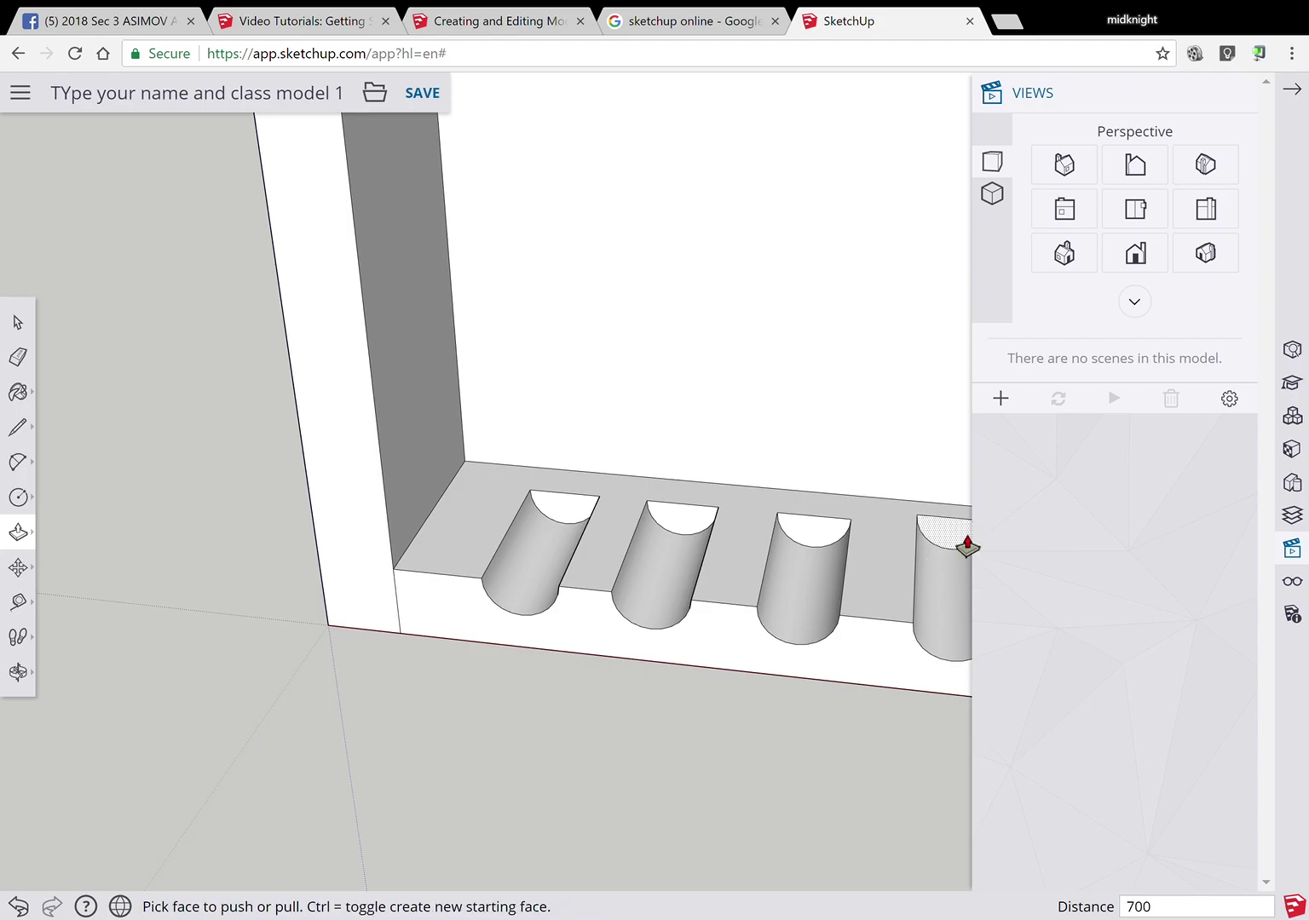
key("Return")
scroll(424, 668, "down", 2)
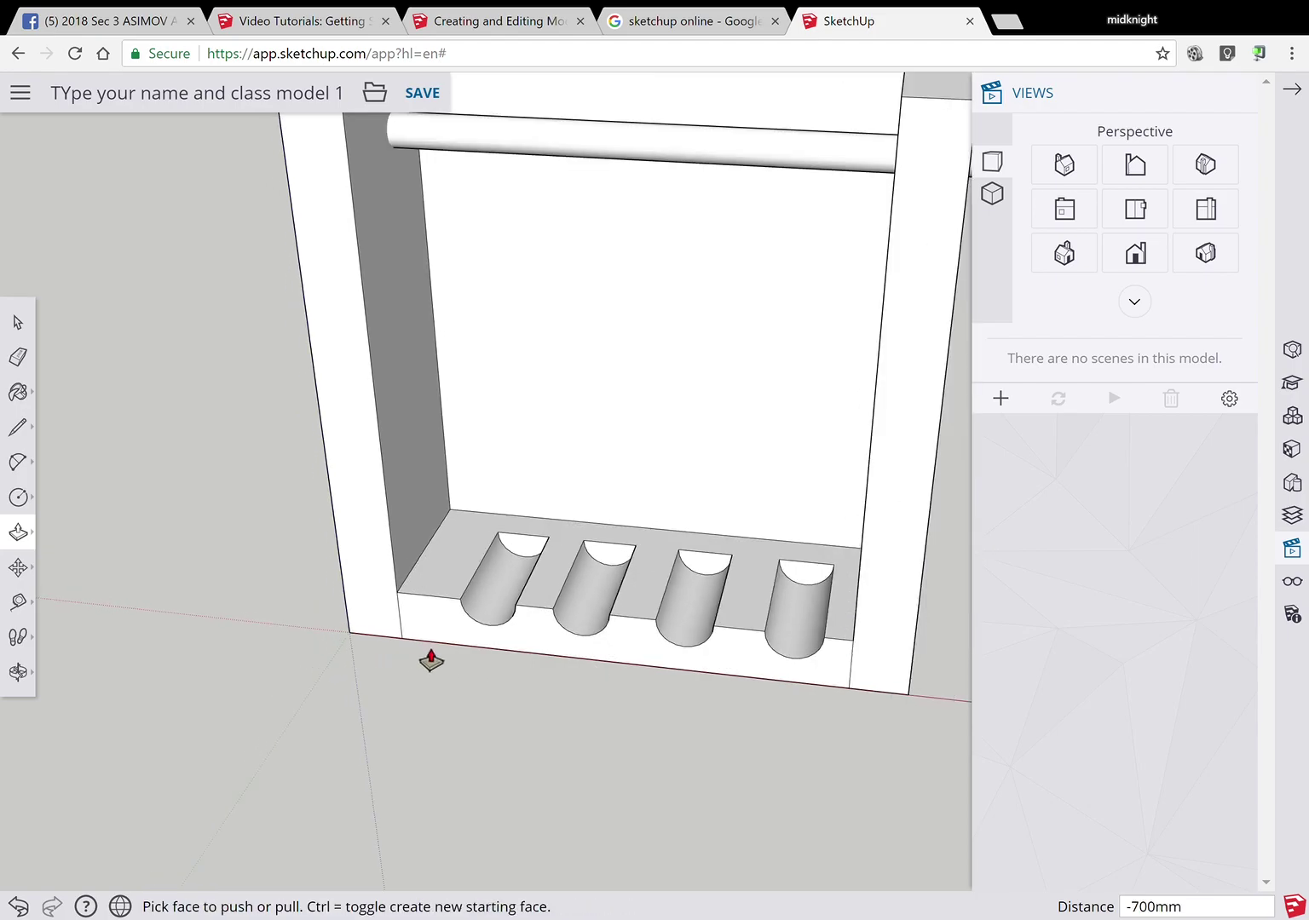
scroll(431, 660, "down", 3)
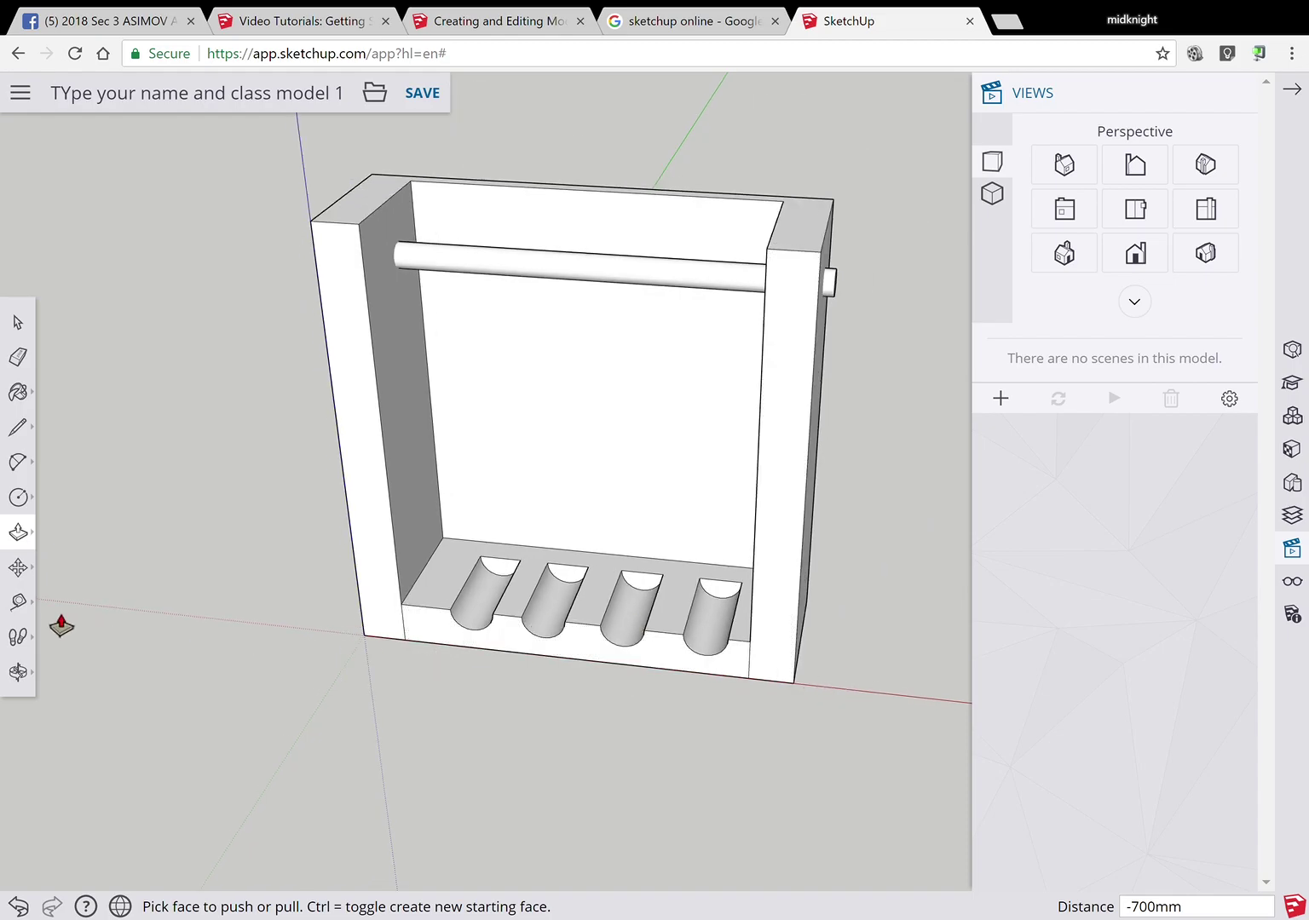
- Draw a shallow arc with a bulge of about 66 mm on the bottom edge of the side wall's outer face, beneath the rod end
left_click(18, 671)
left_click_drag(848, 586, 409, 485)
left_click(17, 461)
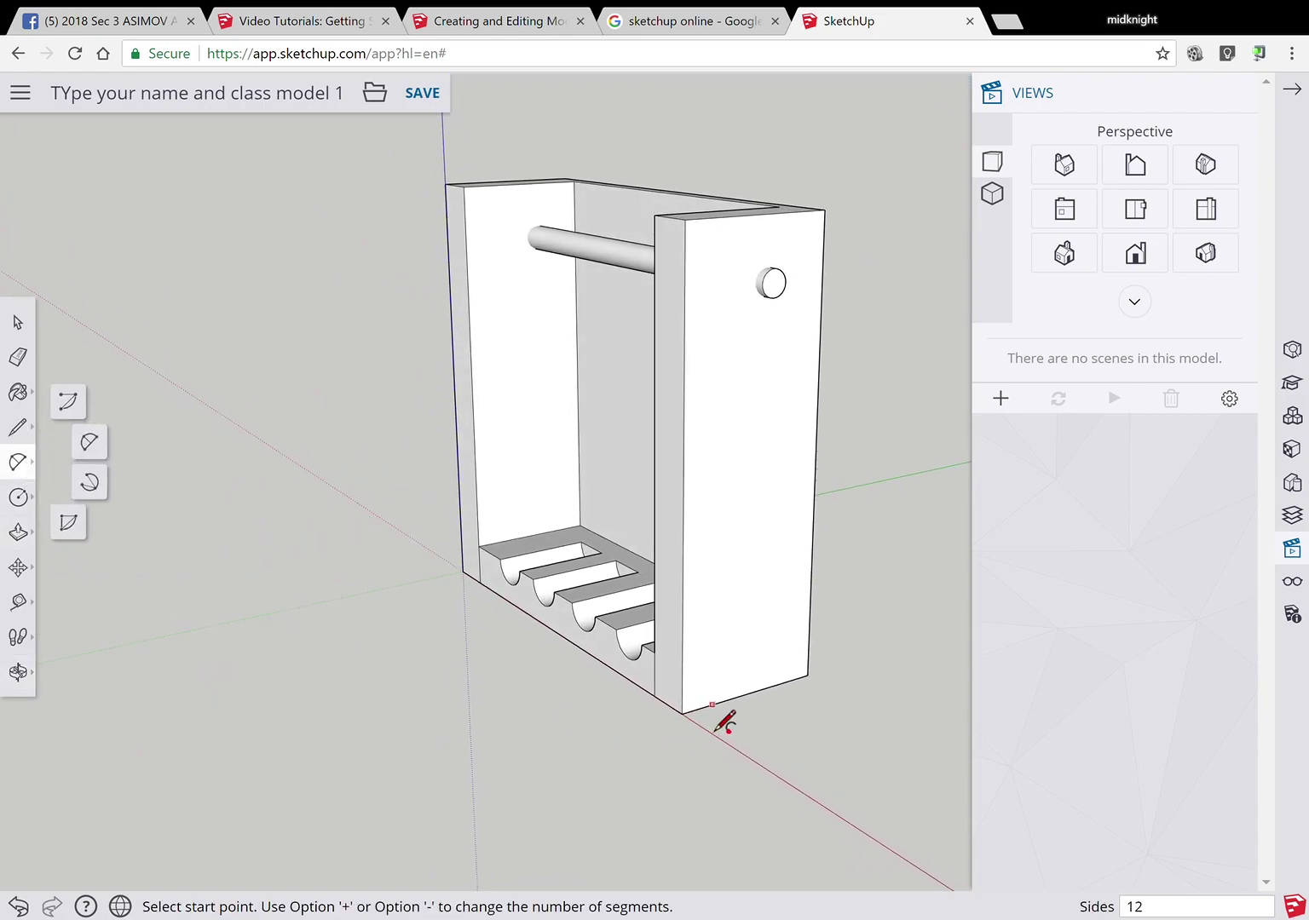
left_click(712, 705)
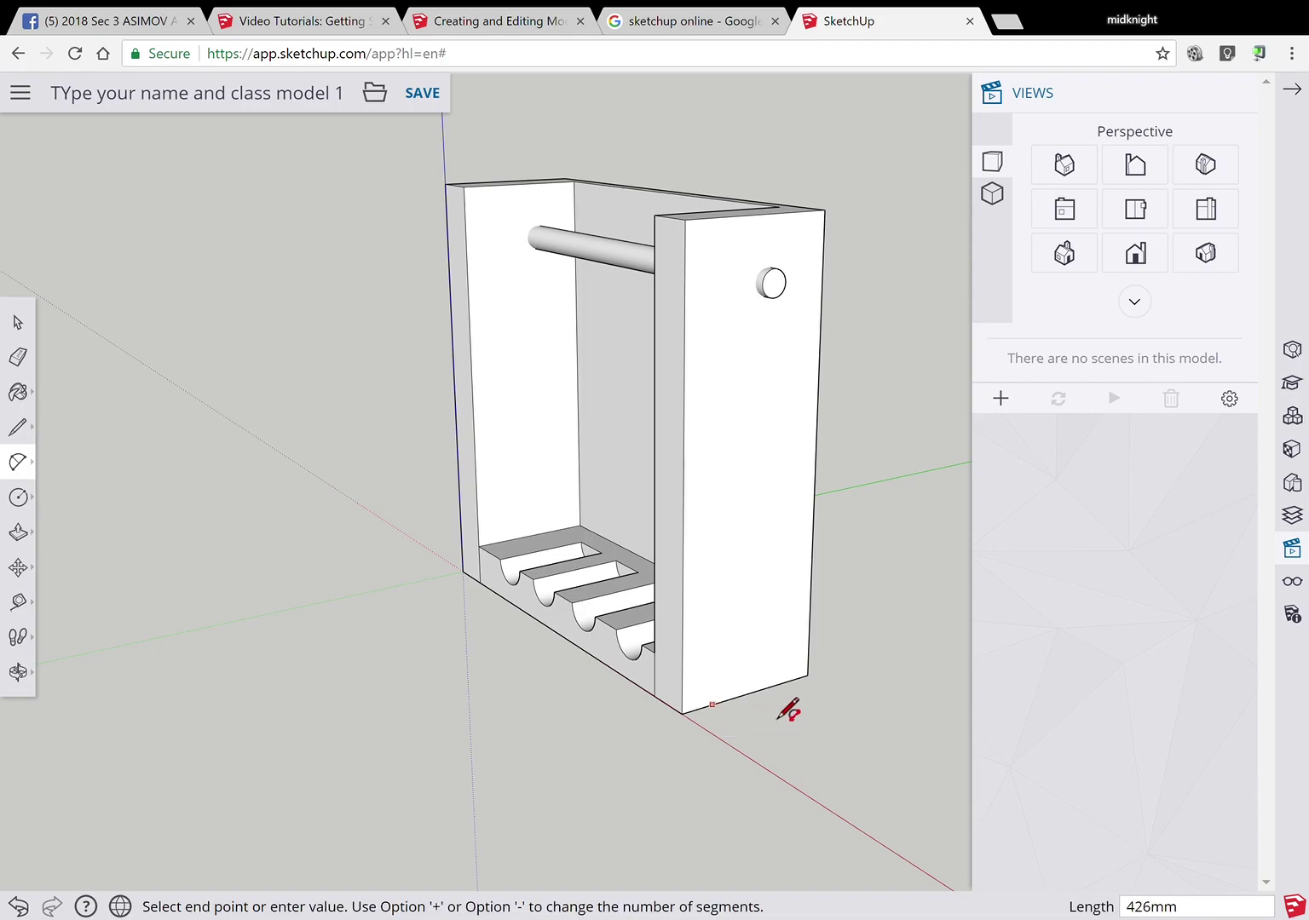
left_click(797, 697)
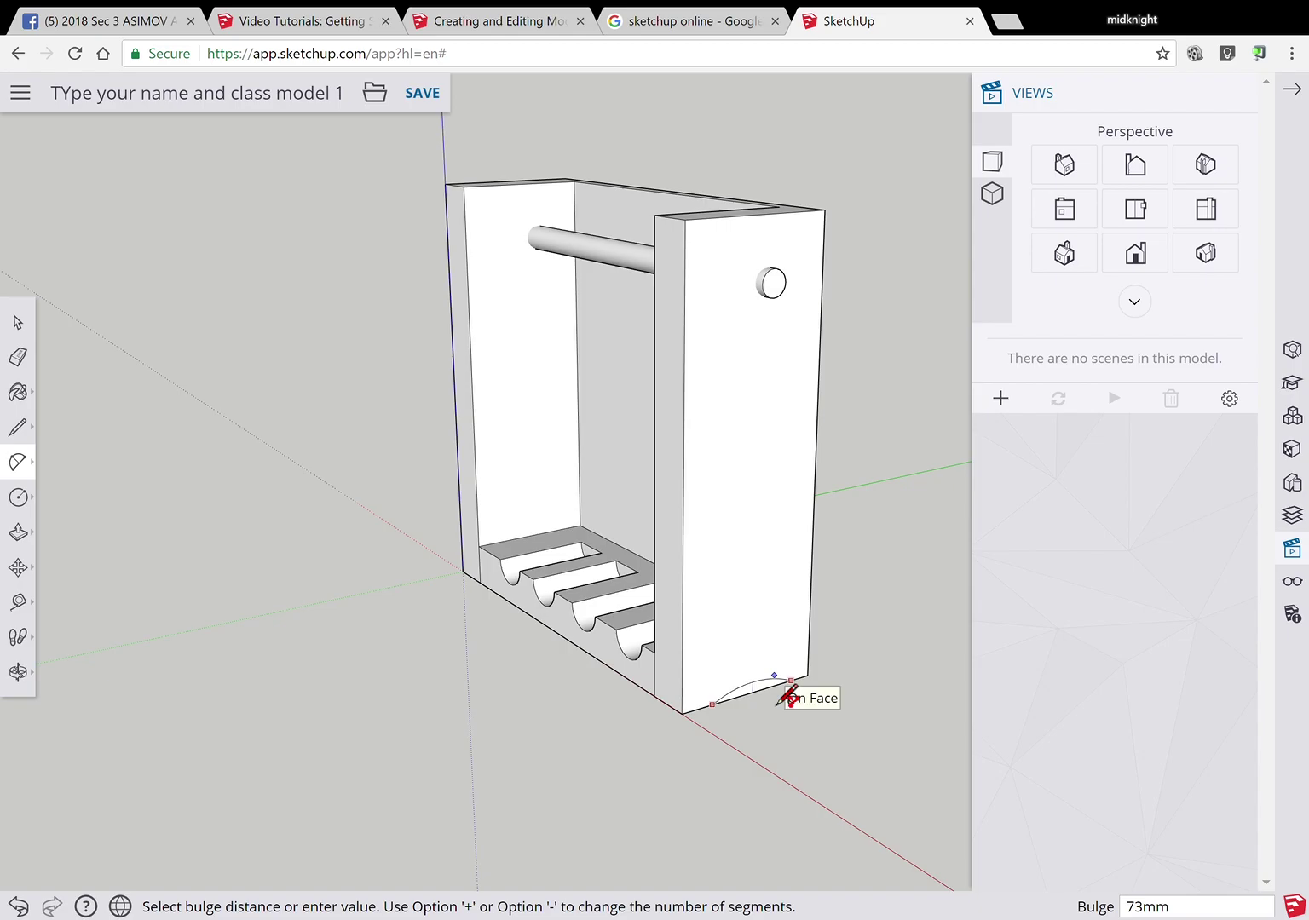
left_click(788, 699)
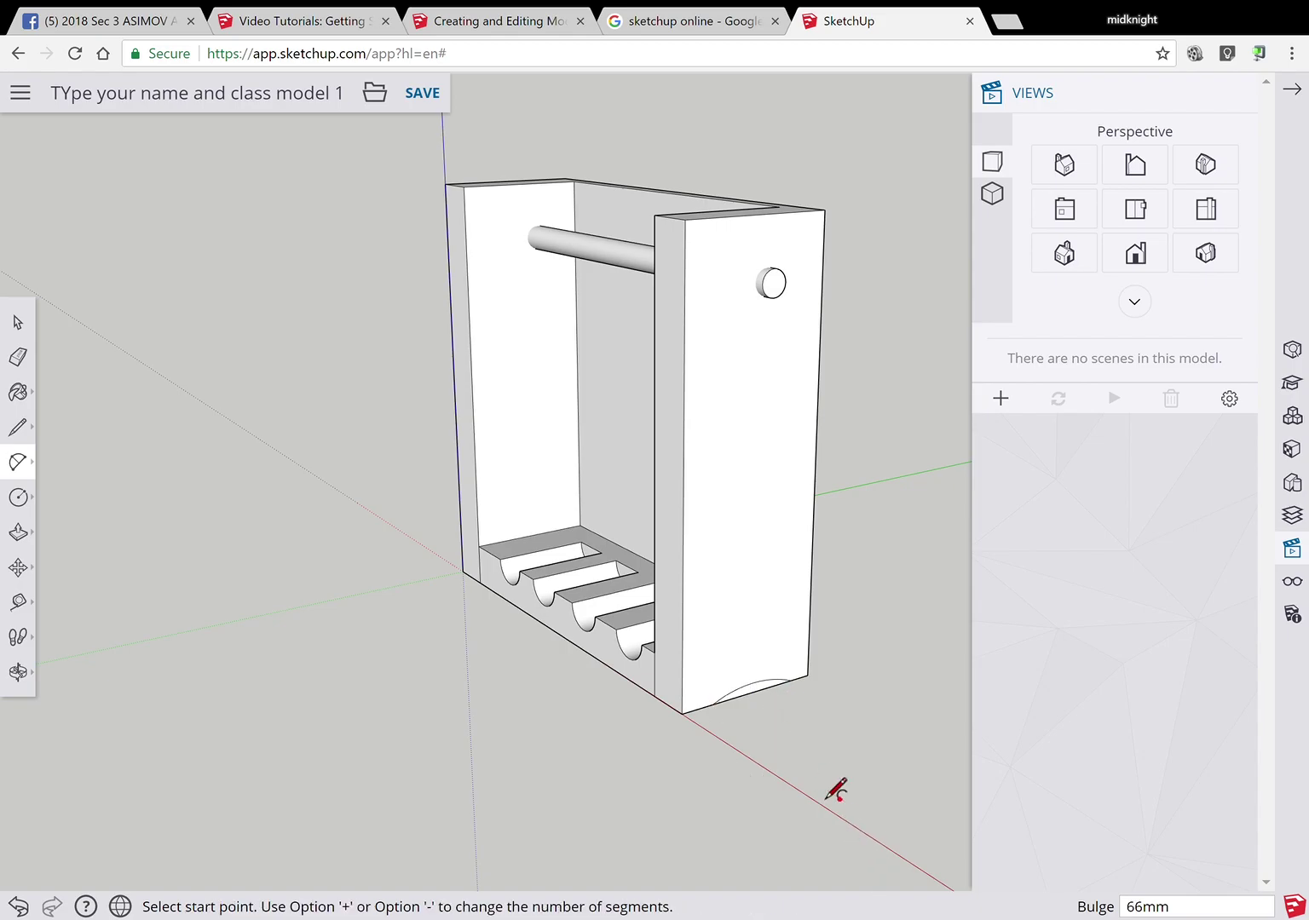
left_click(21, 672)
left_click_drag(666, 725, 861, 323)
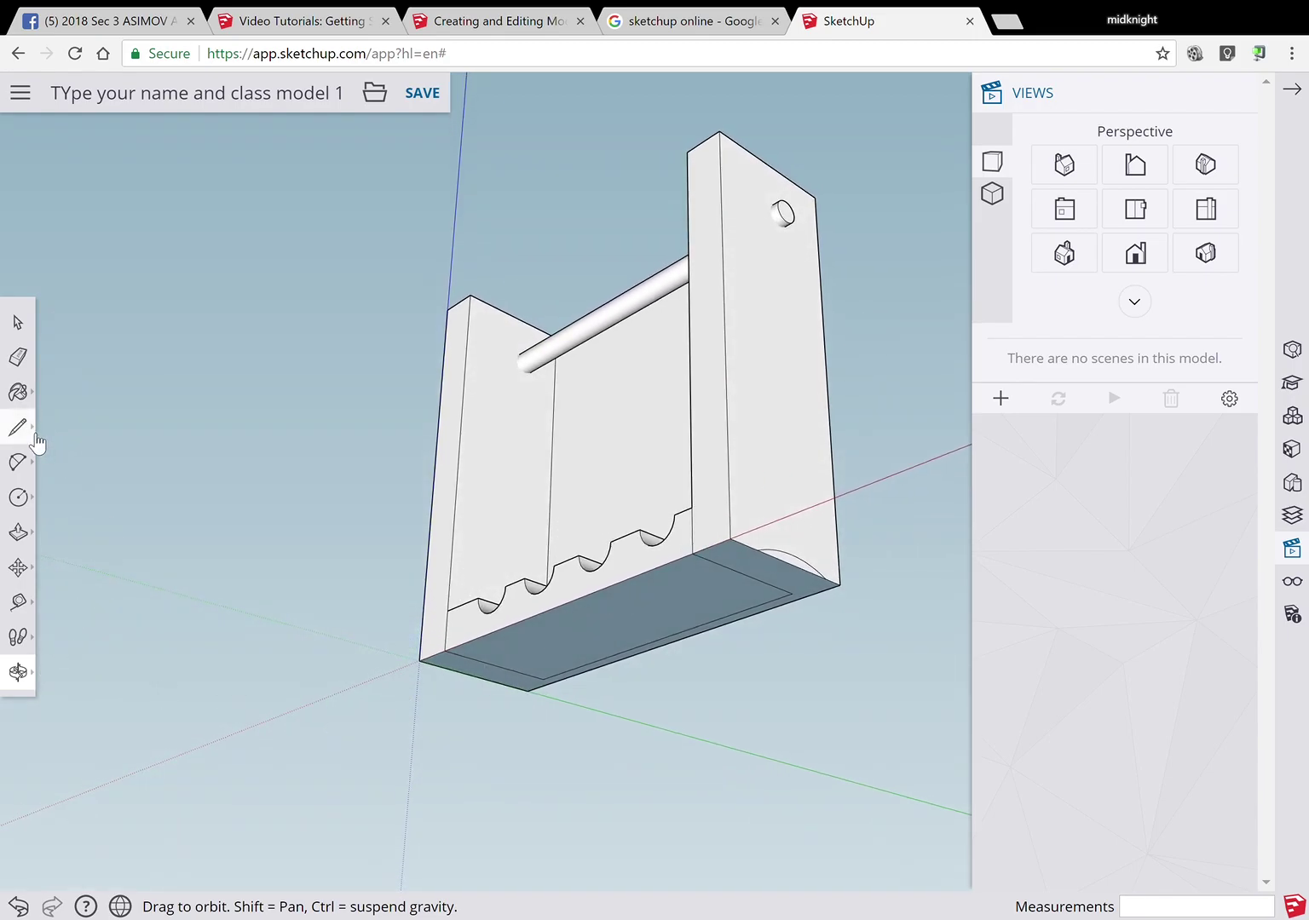
left_click(18, 357)
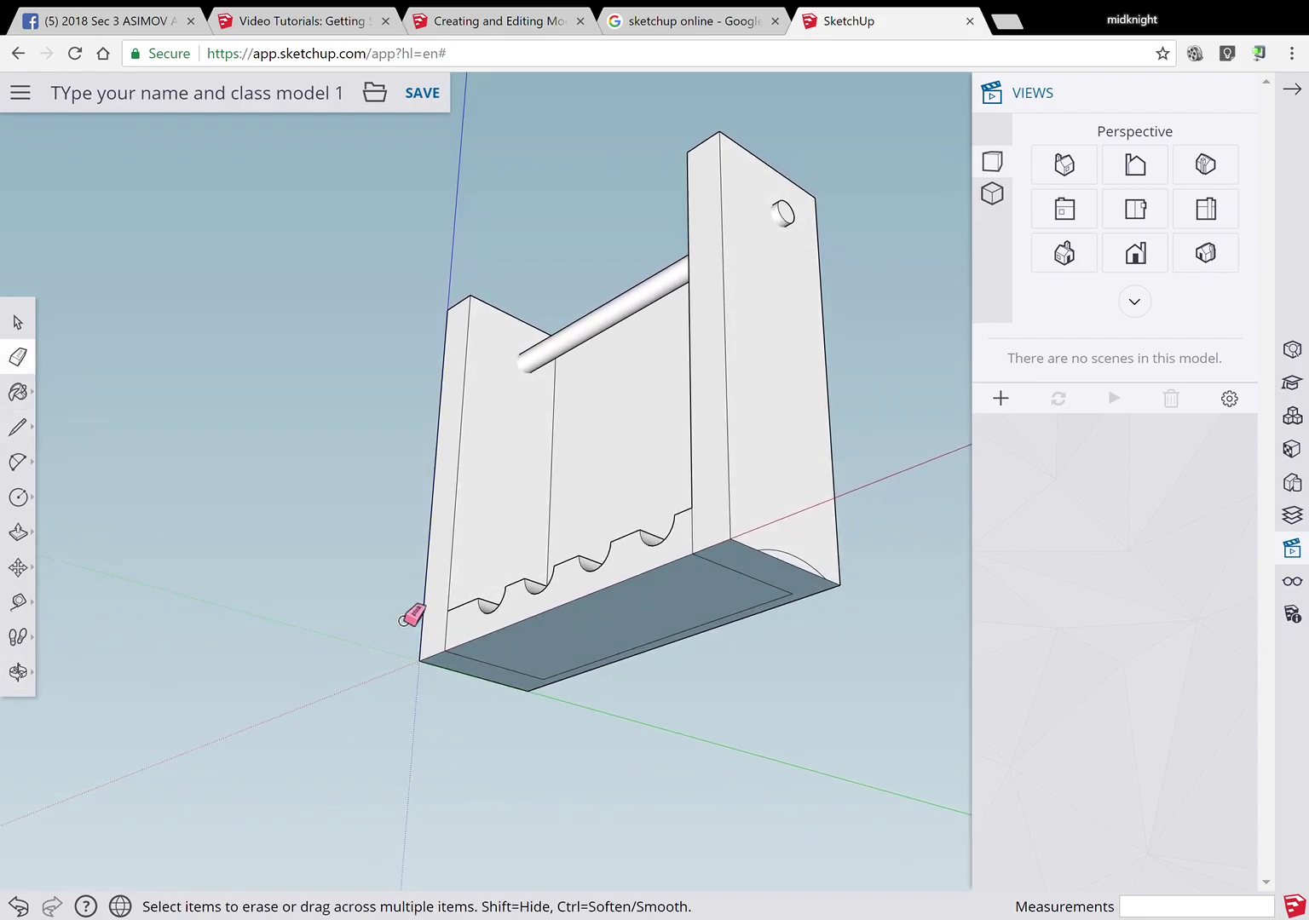
left_click(19, 533)
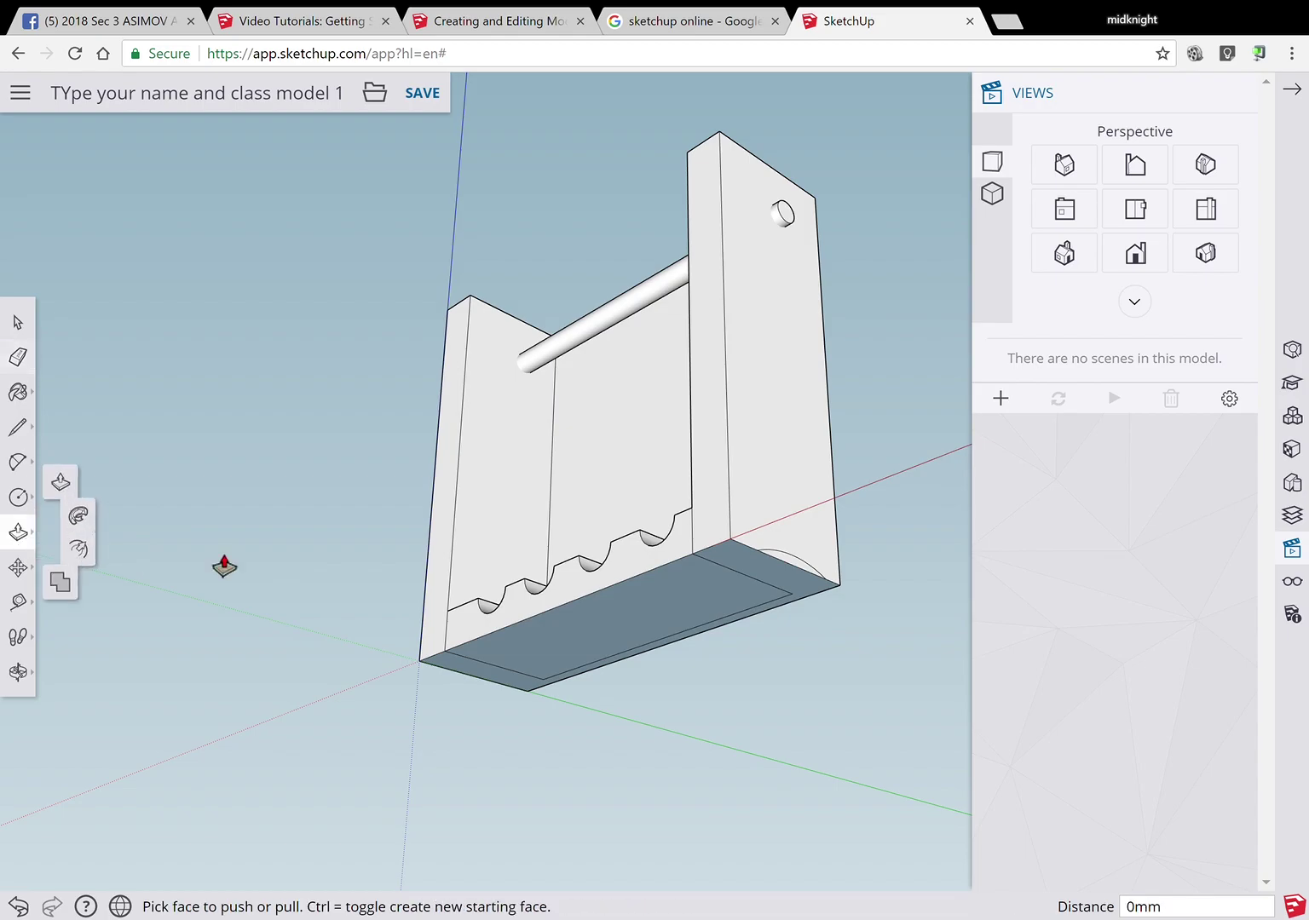
left_click(801, 570)
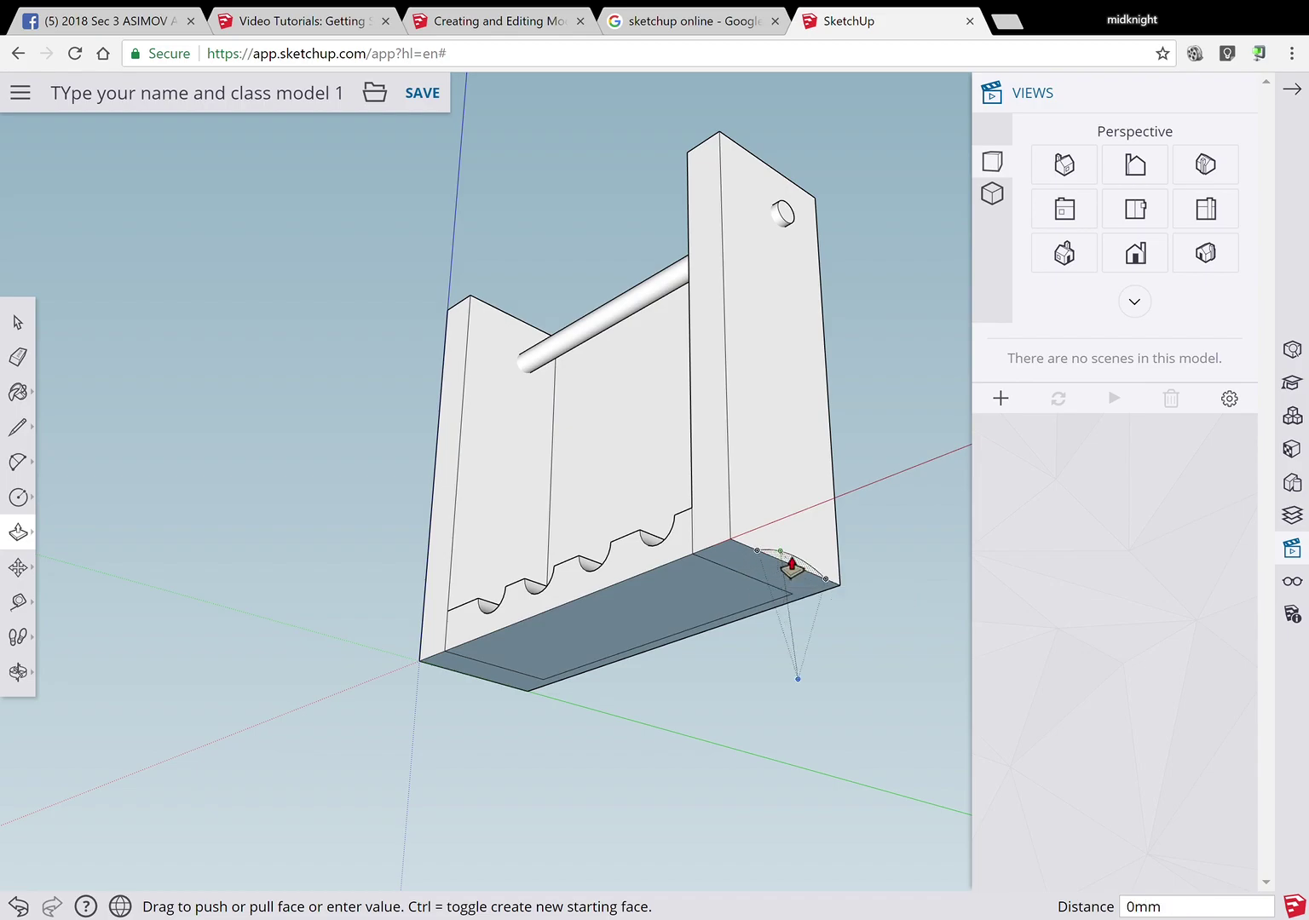
left_click(789, 563)
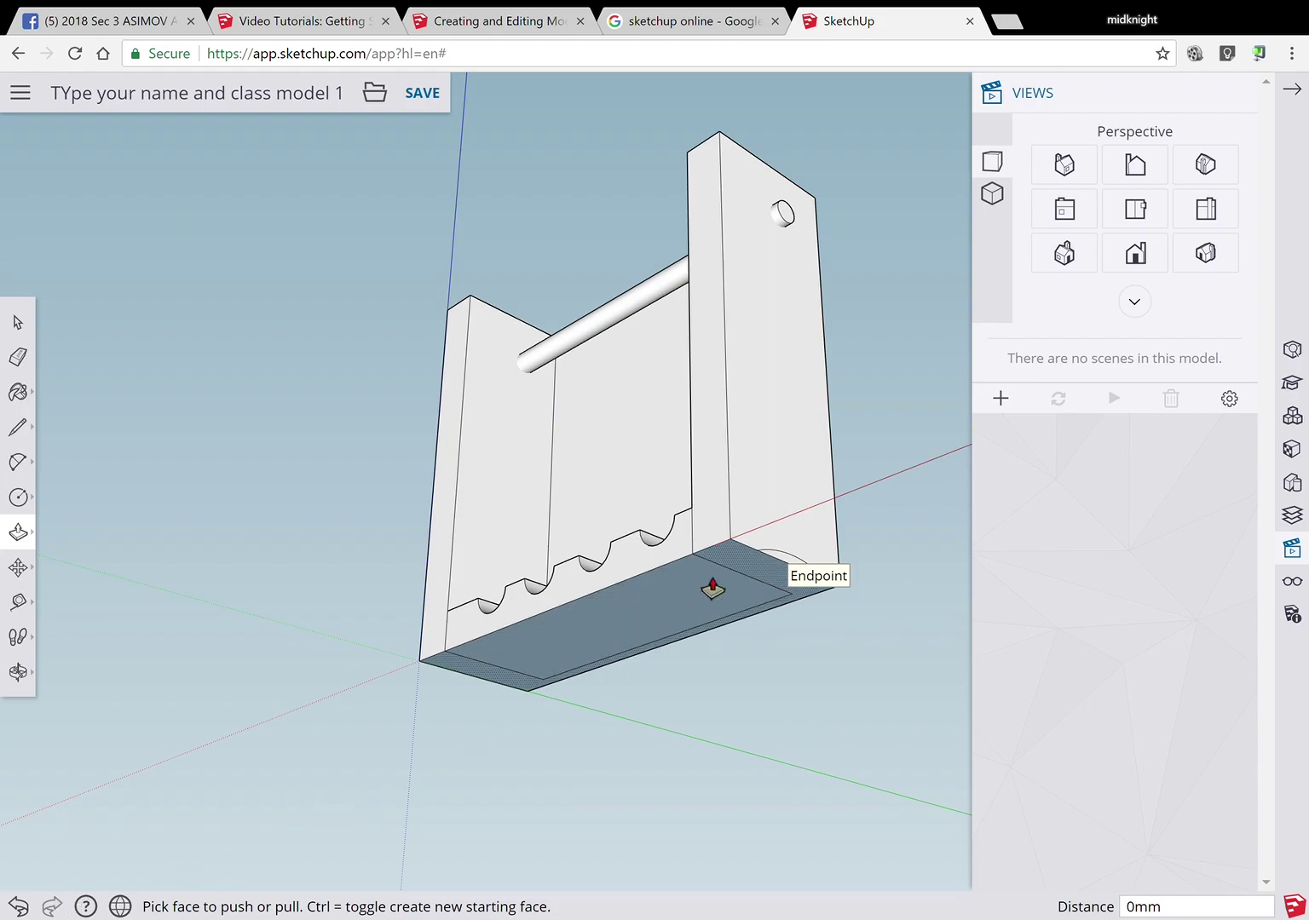
- Erase the inner rectangle's leftover edges on the model's underside so that the base is one plain face
left_click(19, 357)
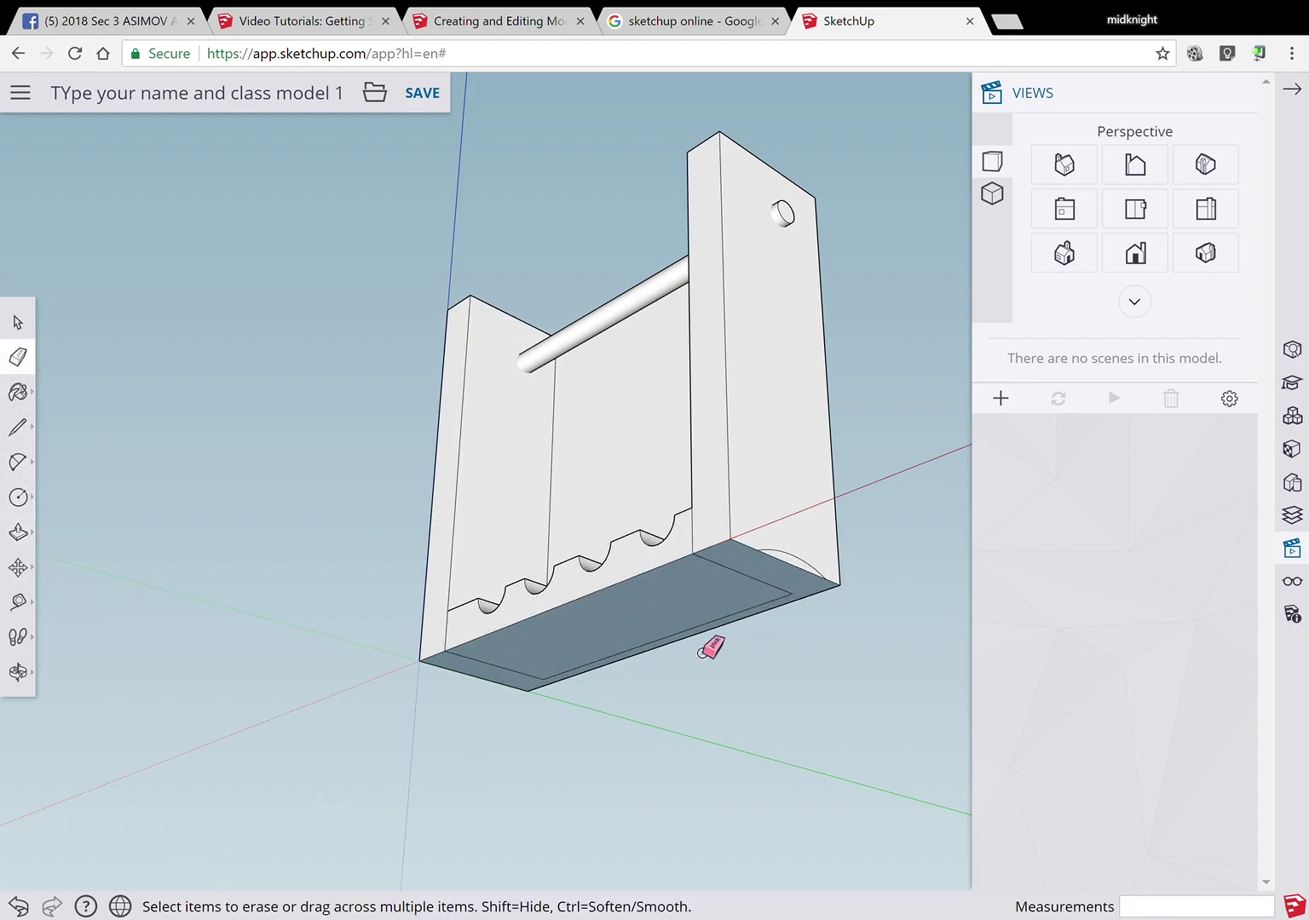
left_click(747, 593)
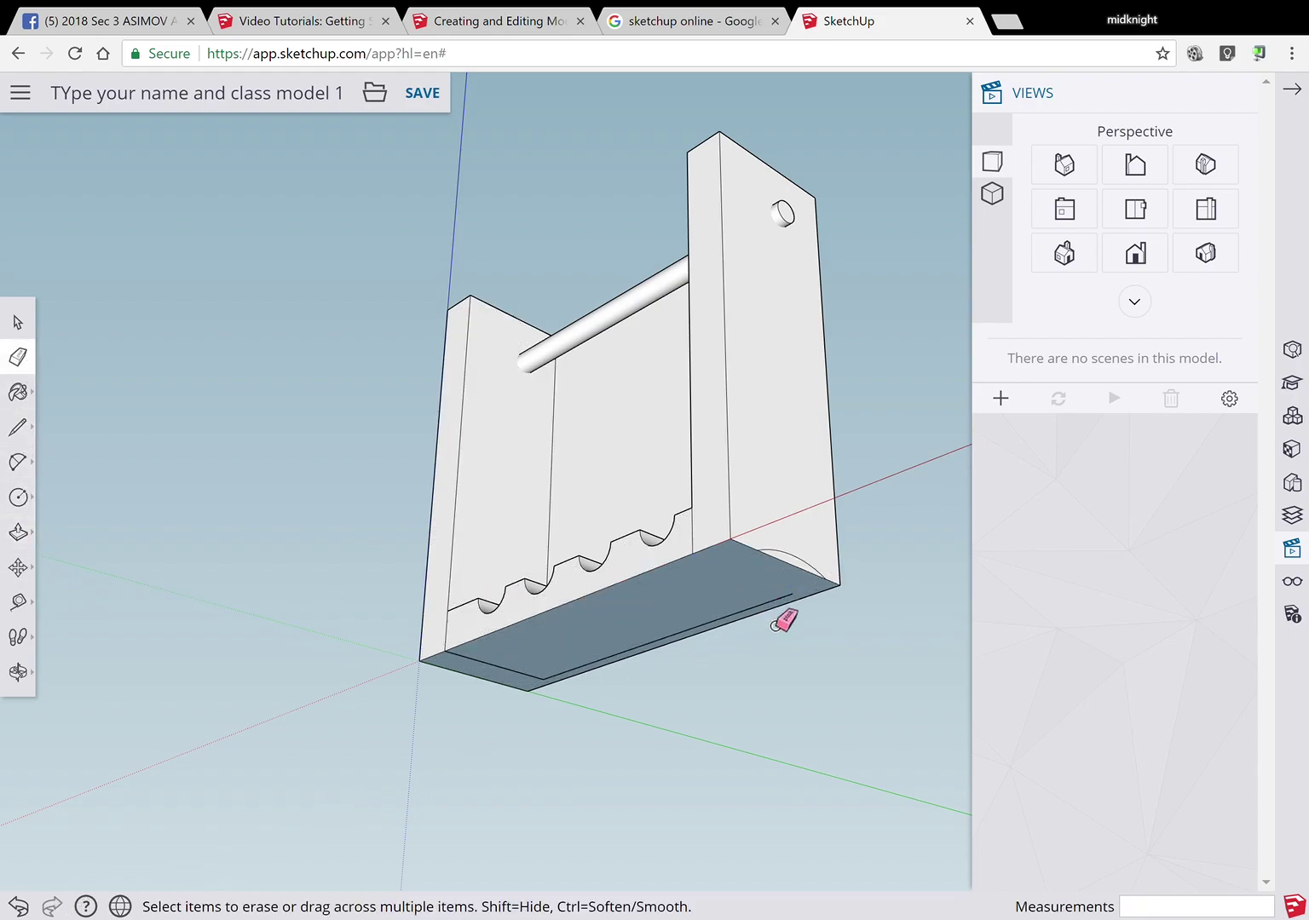
left_click(790, 617)
left_click(532, 695)
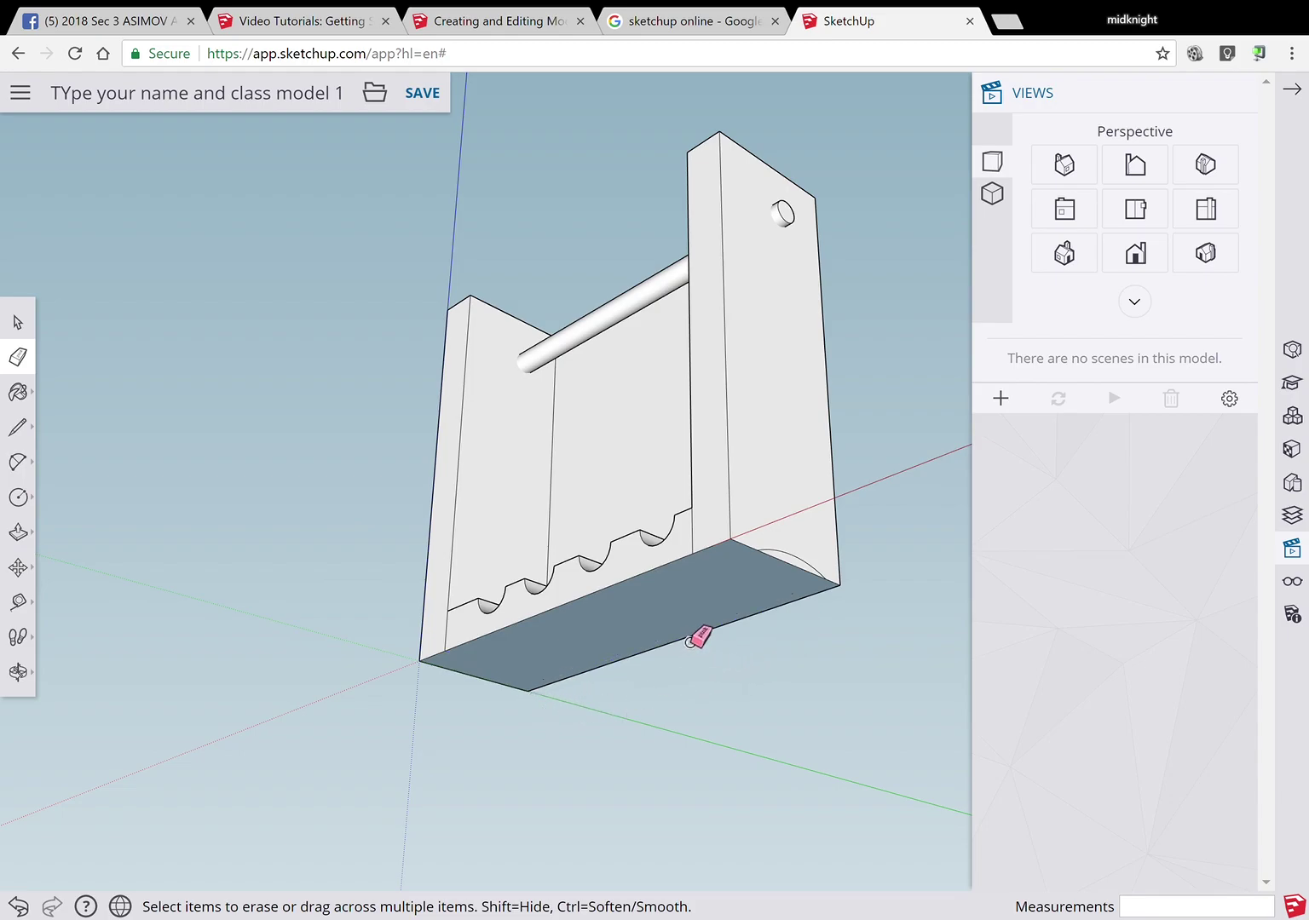
- Push the arc segment at the side wall's base 3000 mm through the whole underside to cut a curved channel
left_click(18, 532)
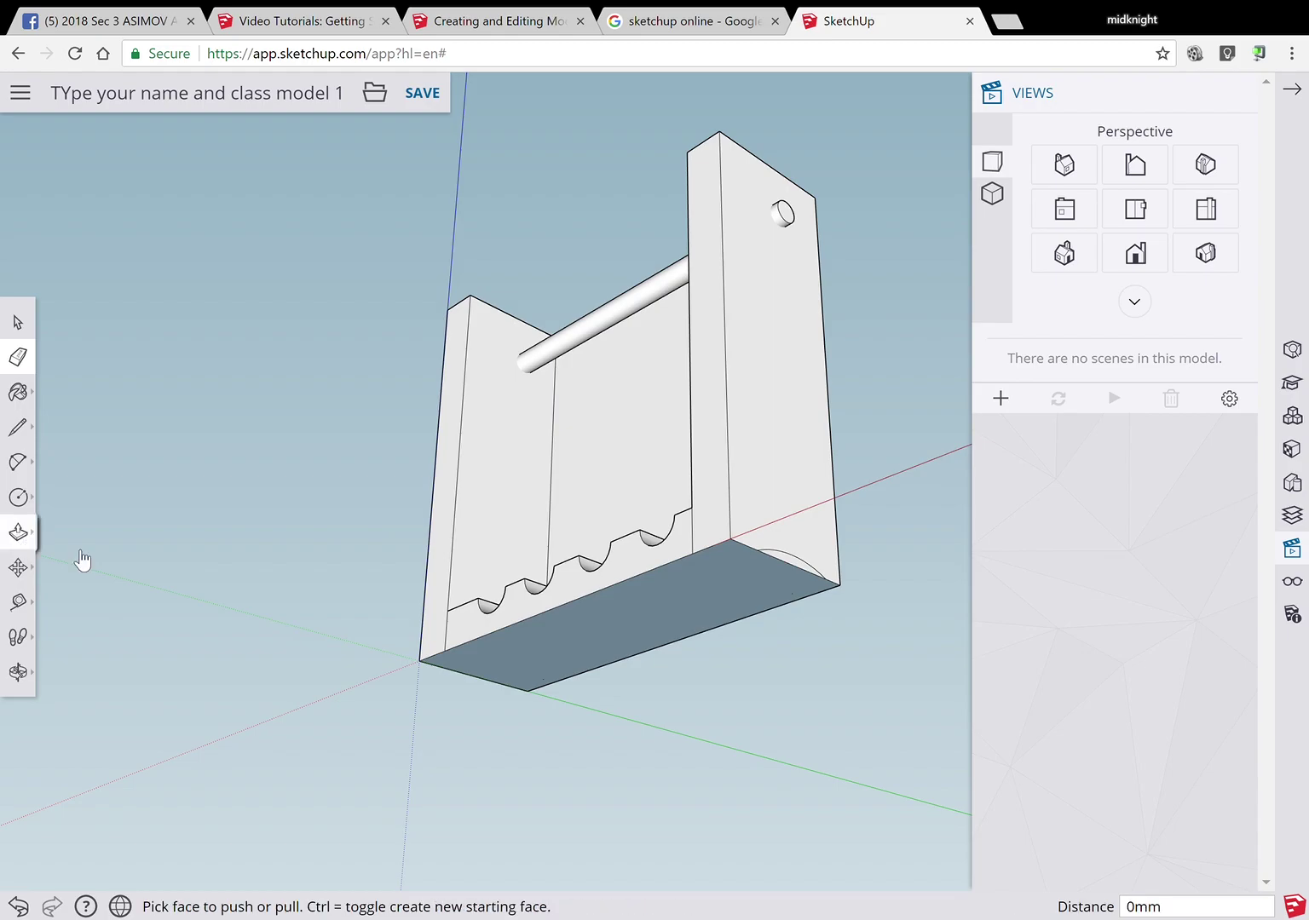
left_click(800, 571)
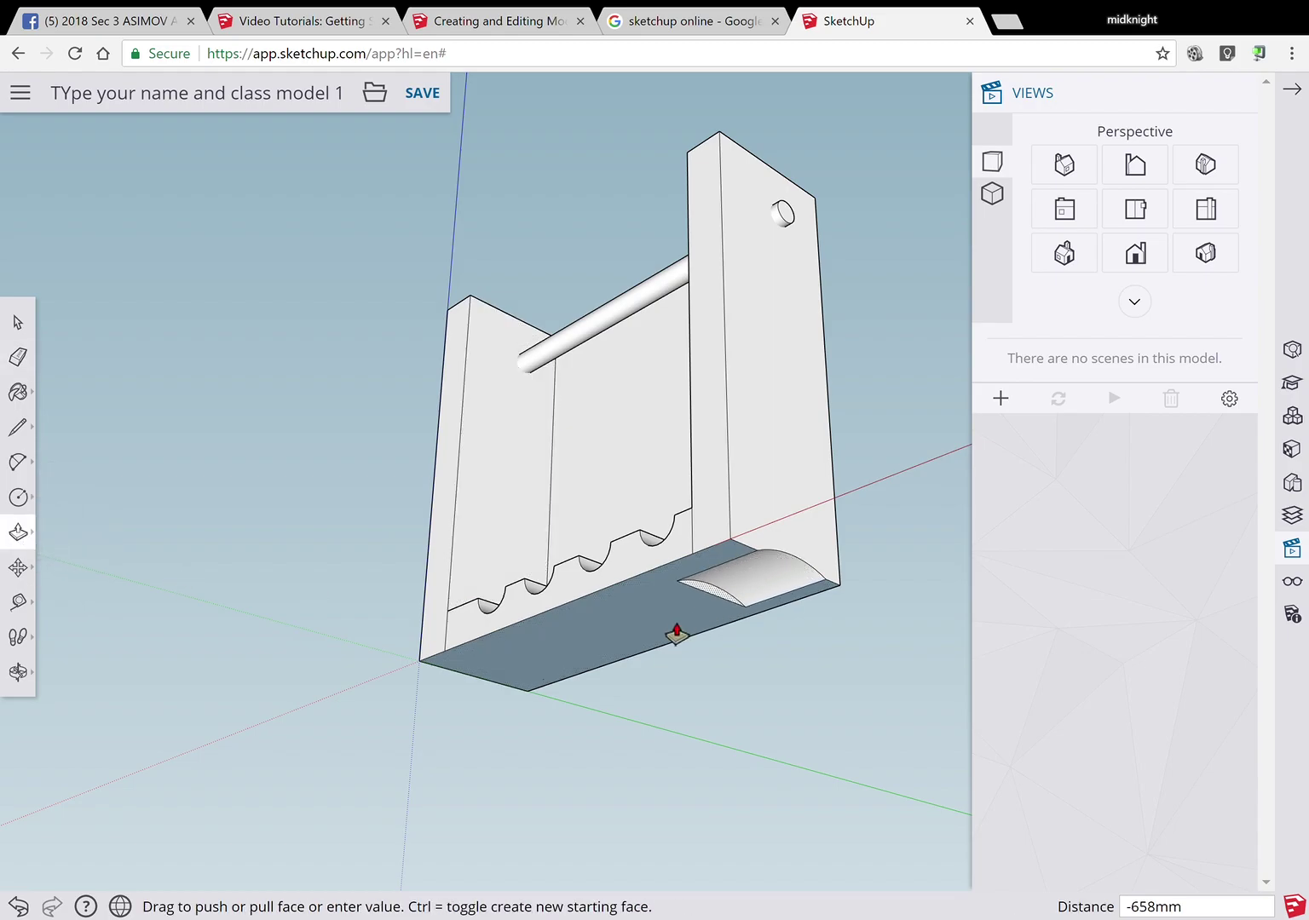
left_click(481, 712)
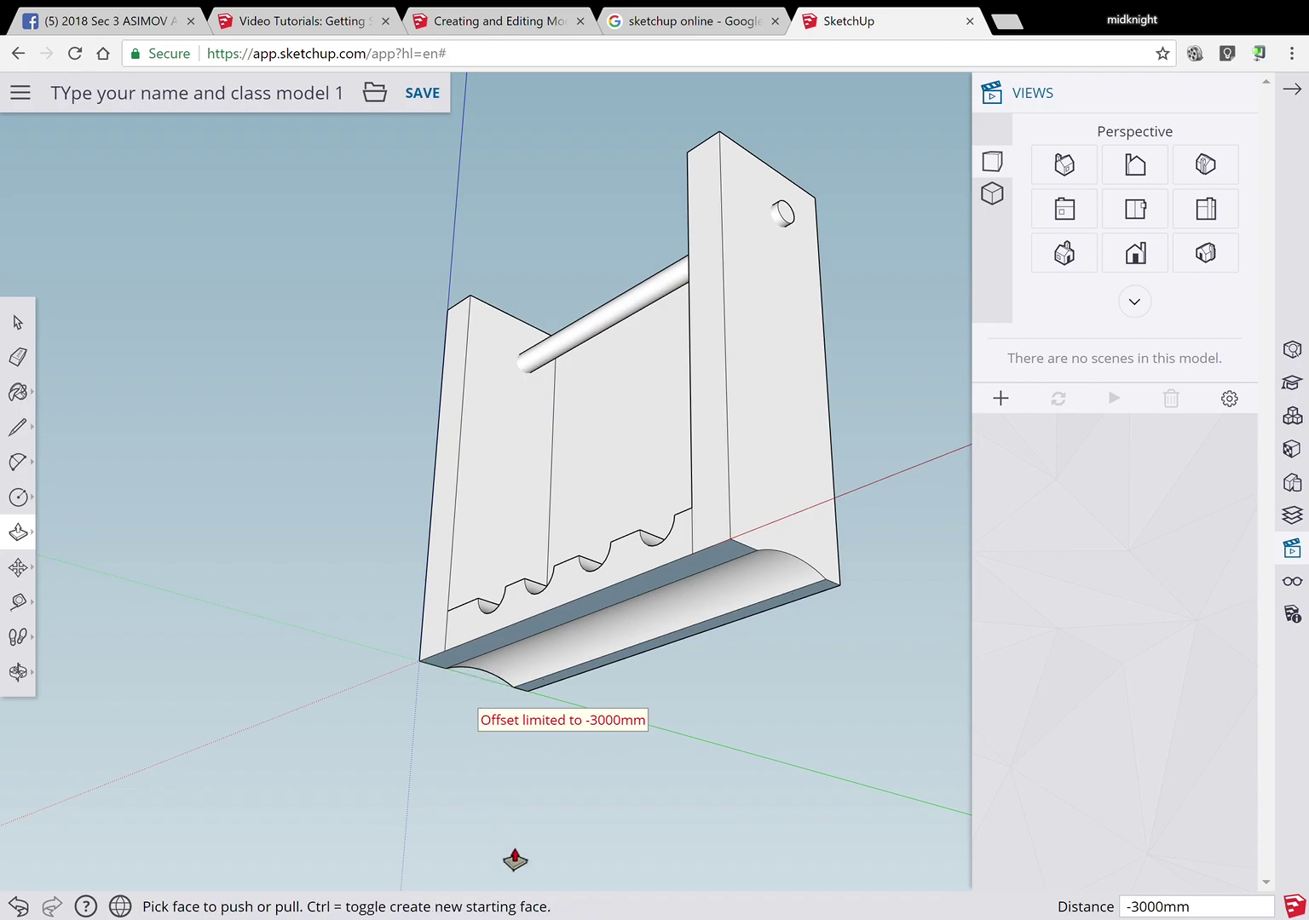
- Try drawing dividing lines across the underside strips beside the curved channel, starting with one about 233 mm long on the front strip
left_click(18, 671)
left_click_drag(553, 716, 695, 477)
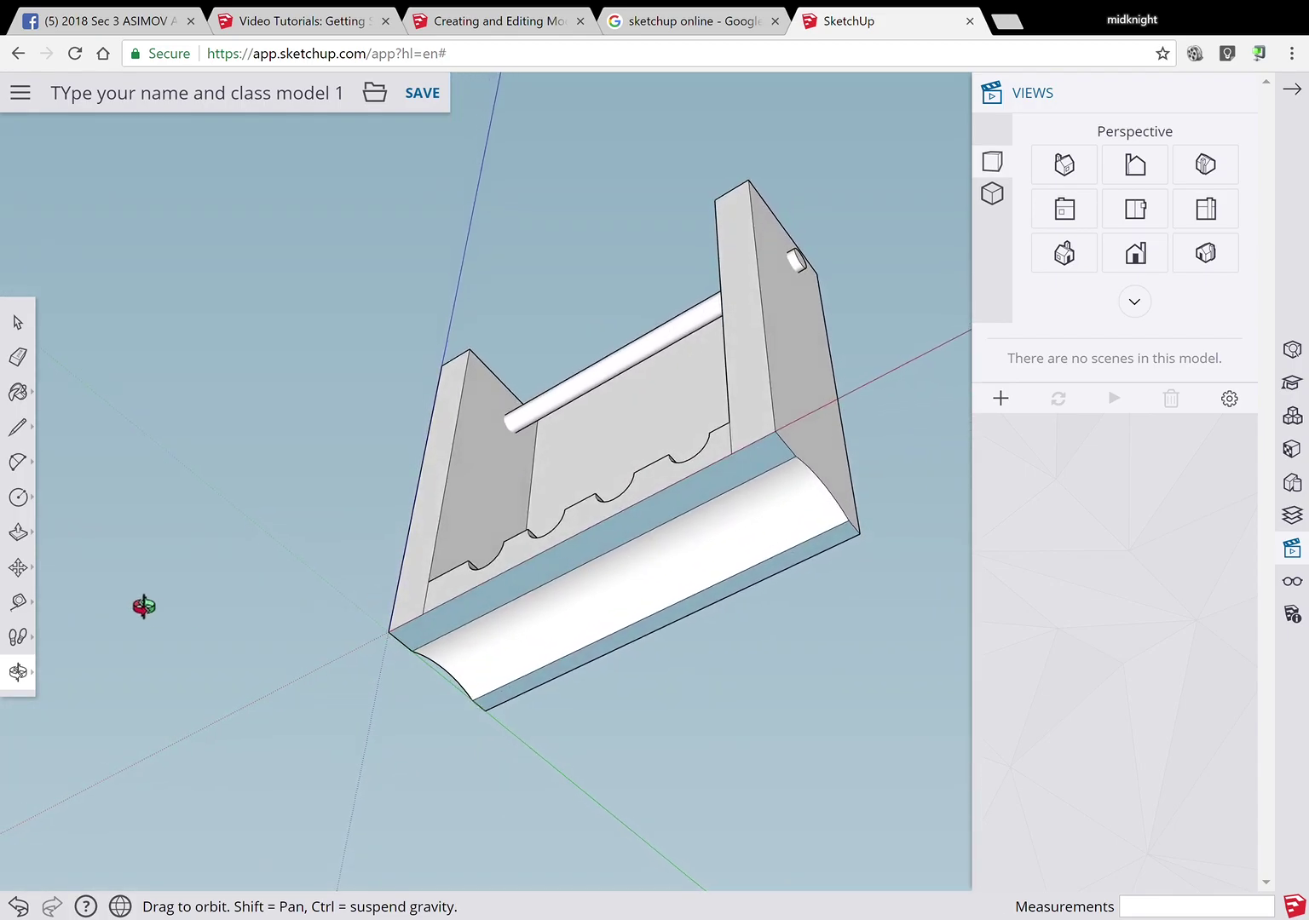
left_click(17, 426)
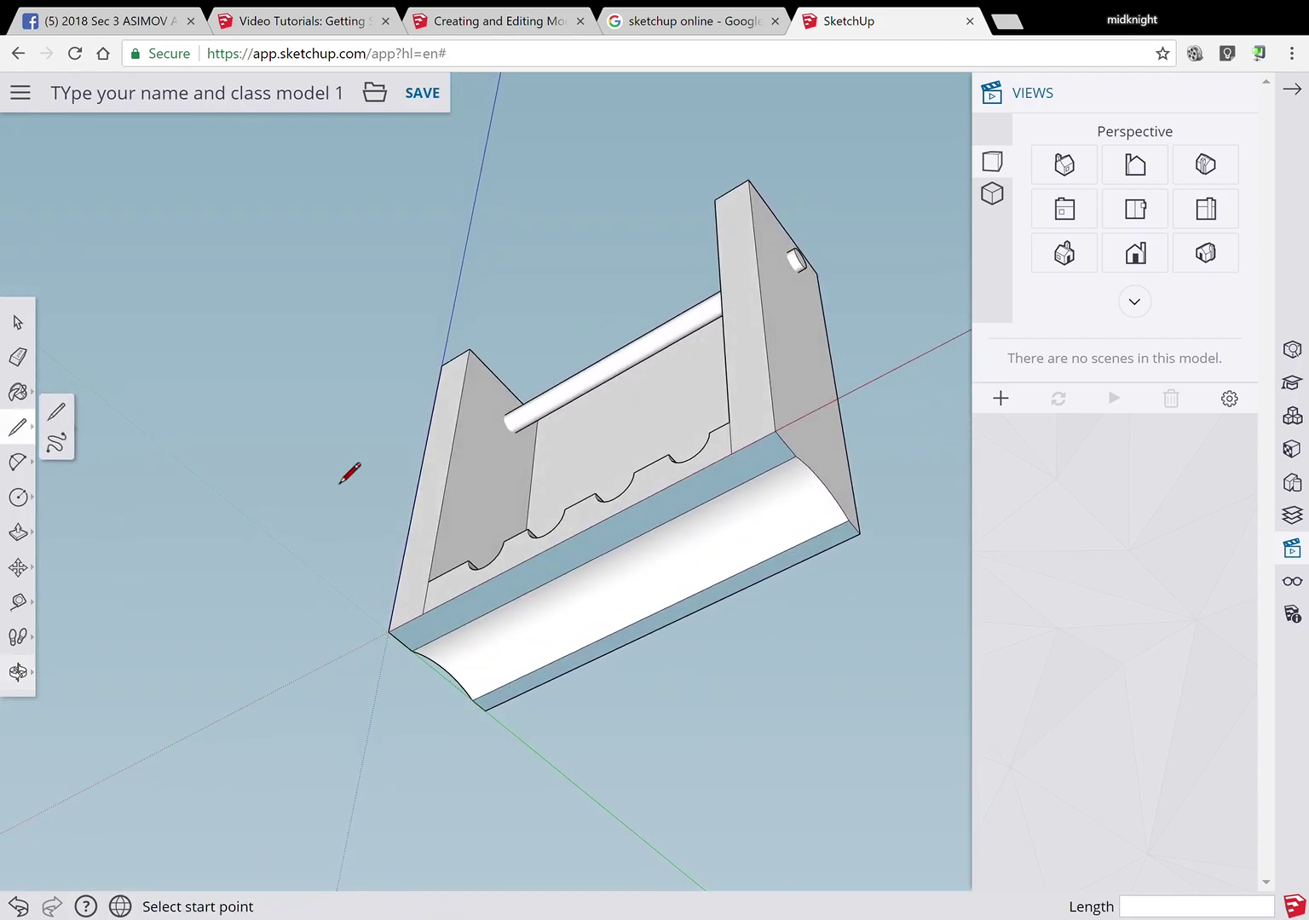
left_click(737, 484)
left_click(754, 506)
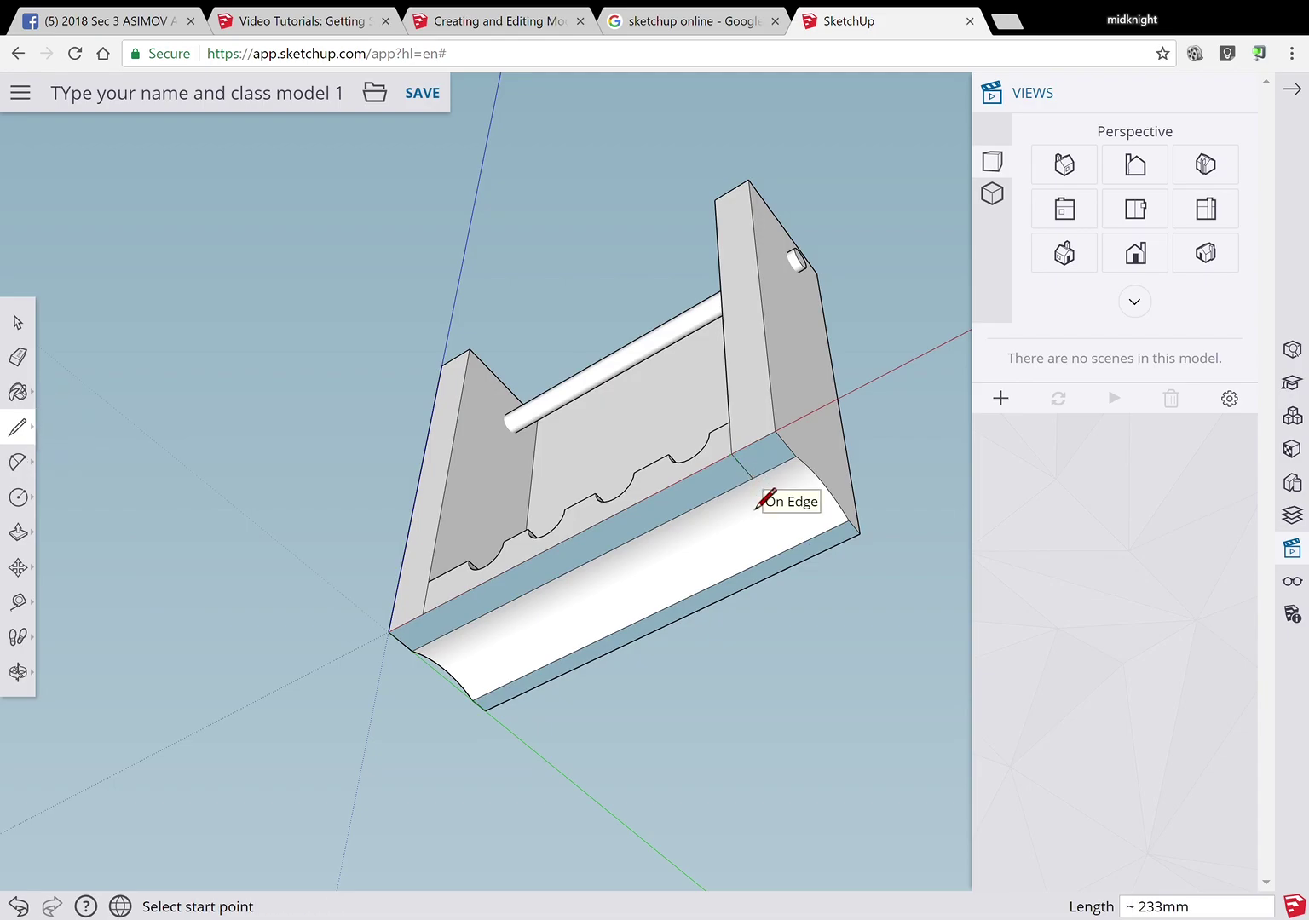
left_click(810, 571)
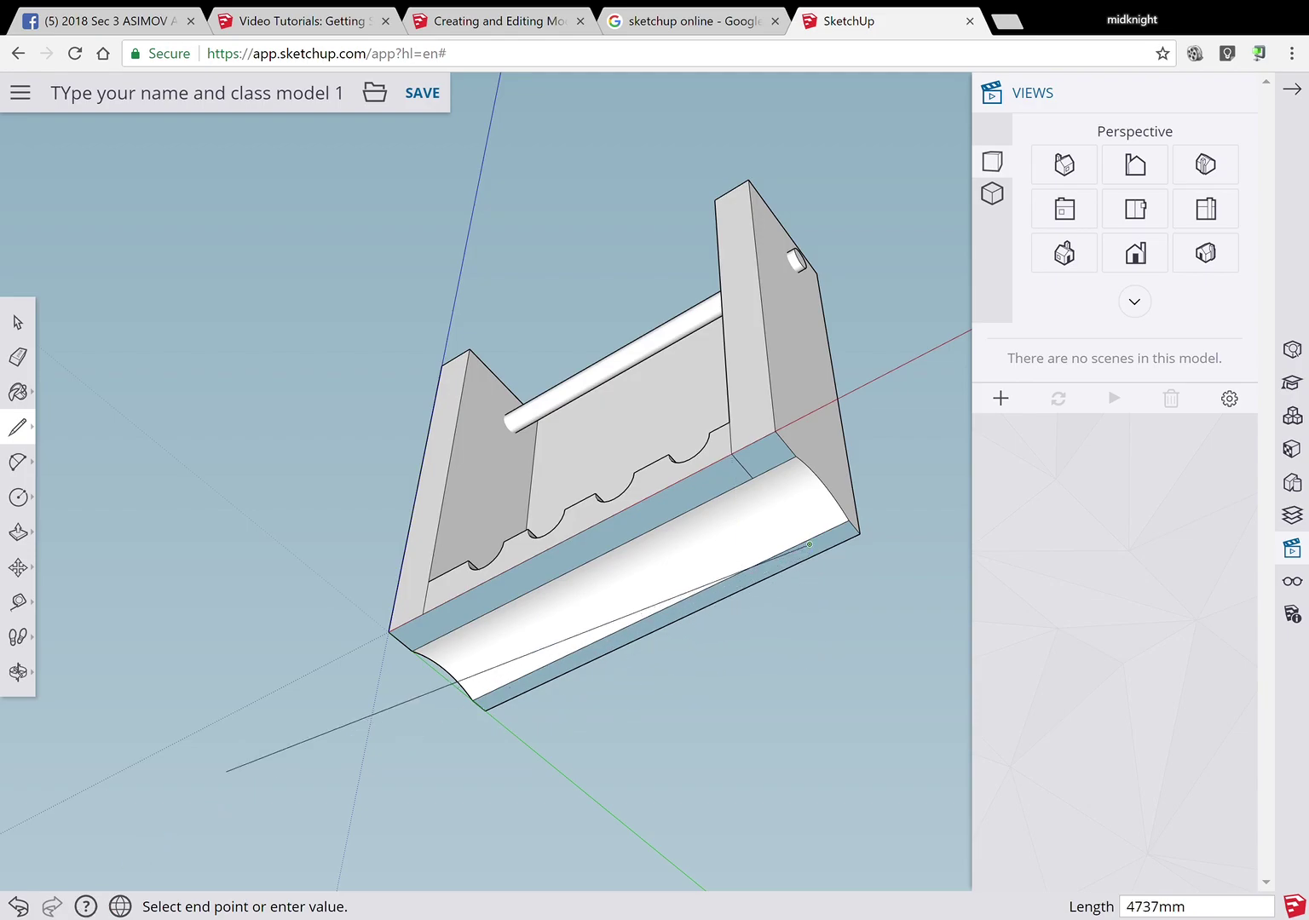
key("Escape")
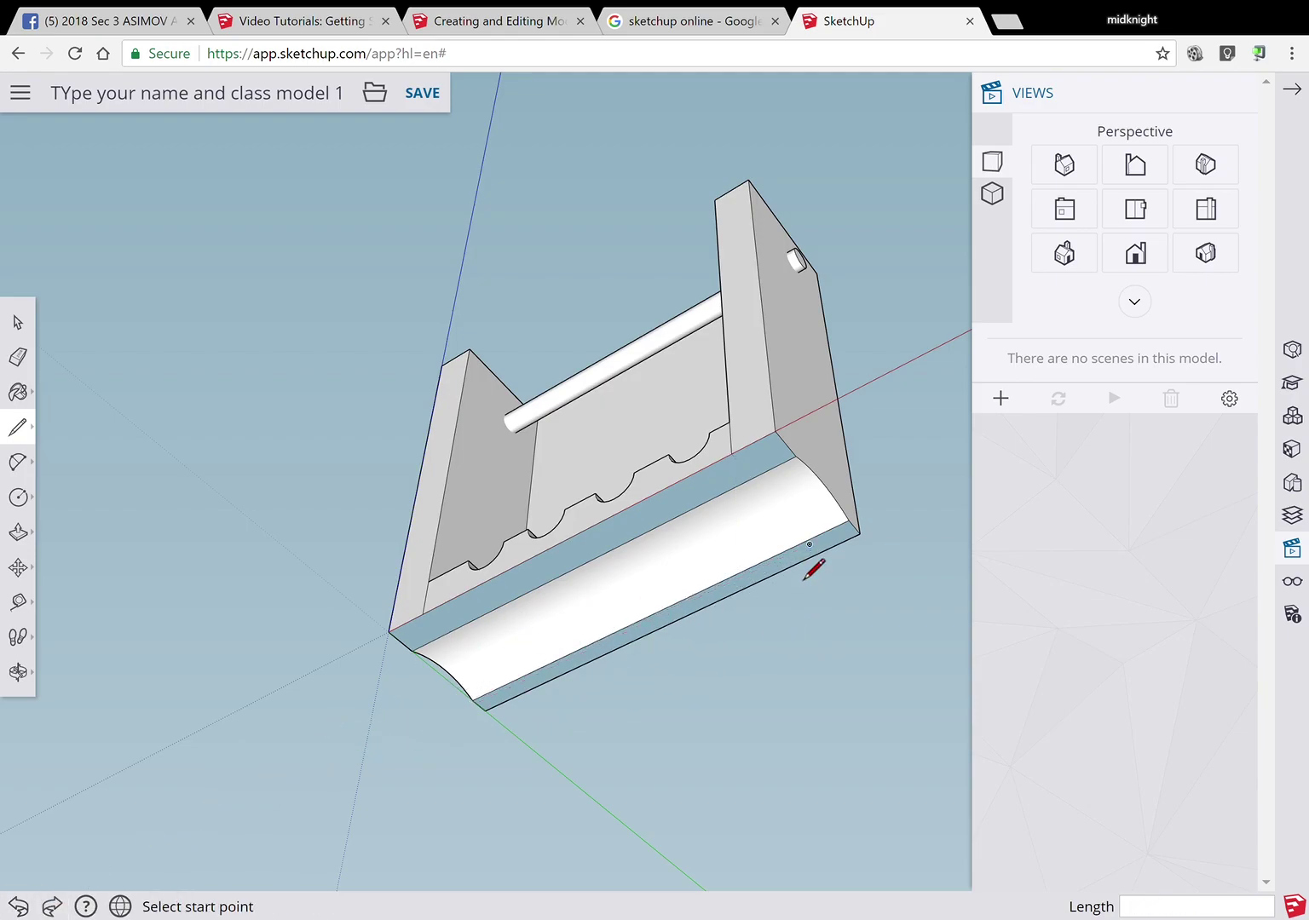
- Draw dividing lines across both underside strips at the side wall farther from the origin, about 233 mm long on the front strip
left_click(731, 453)
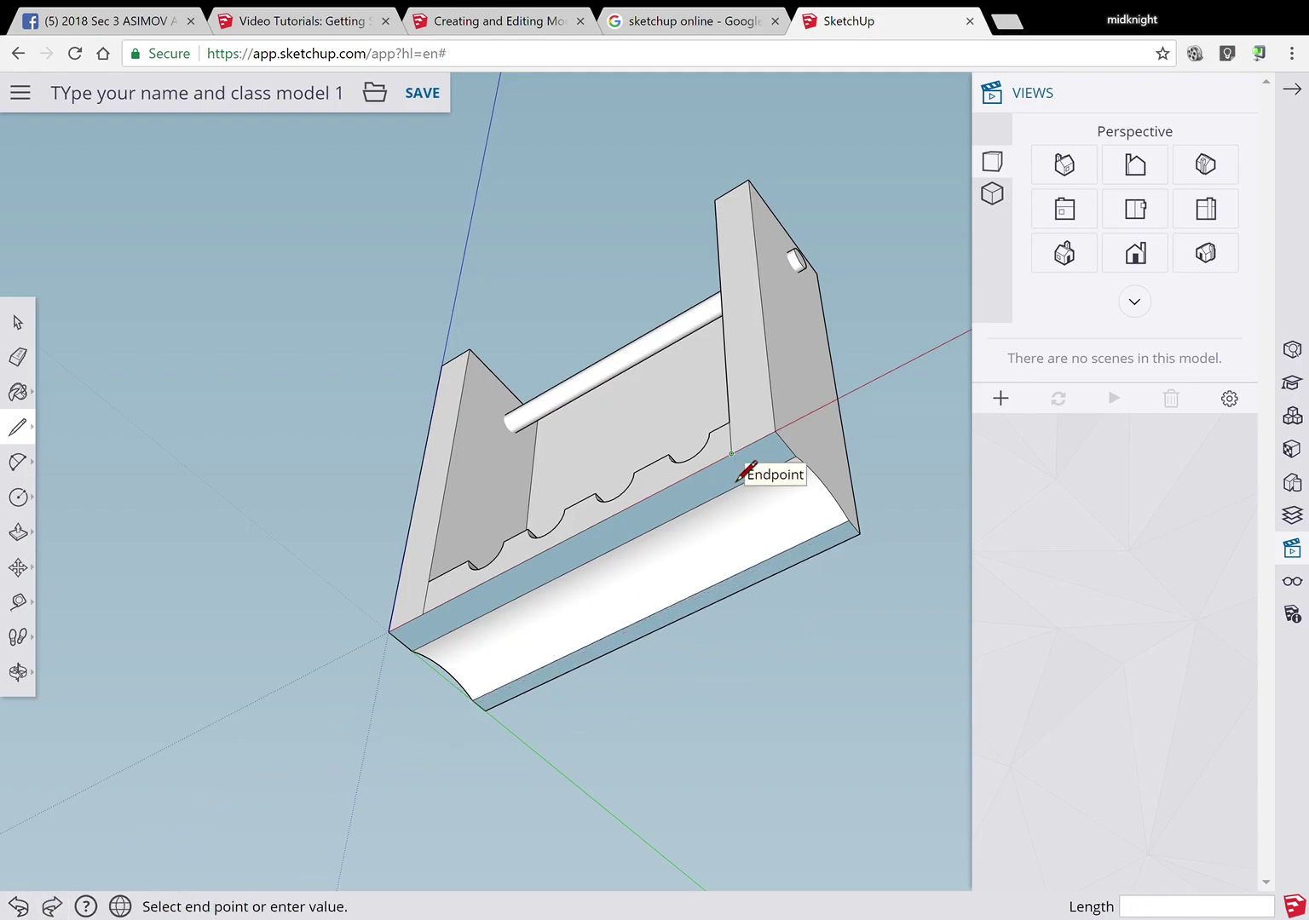
left_click(752, 478)
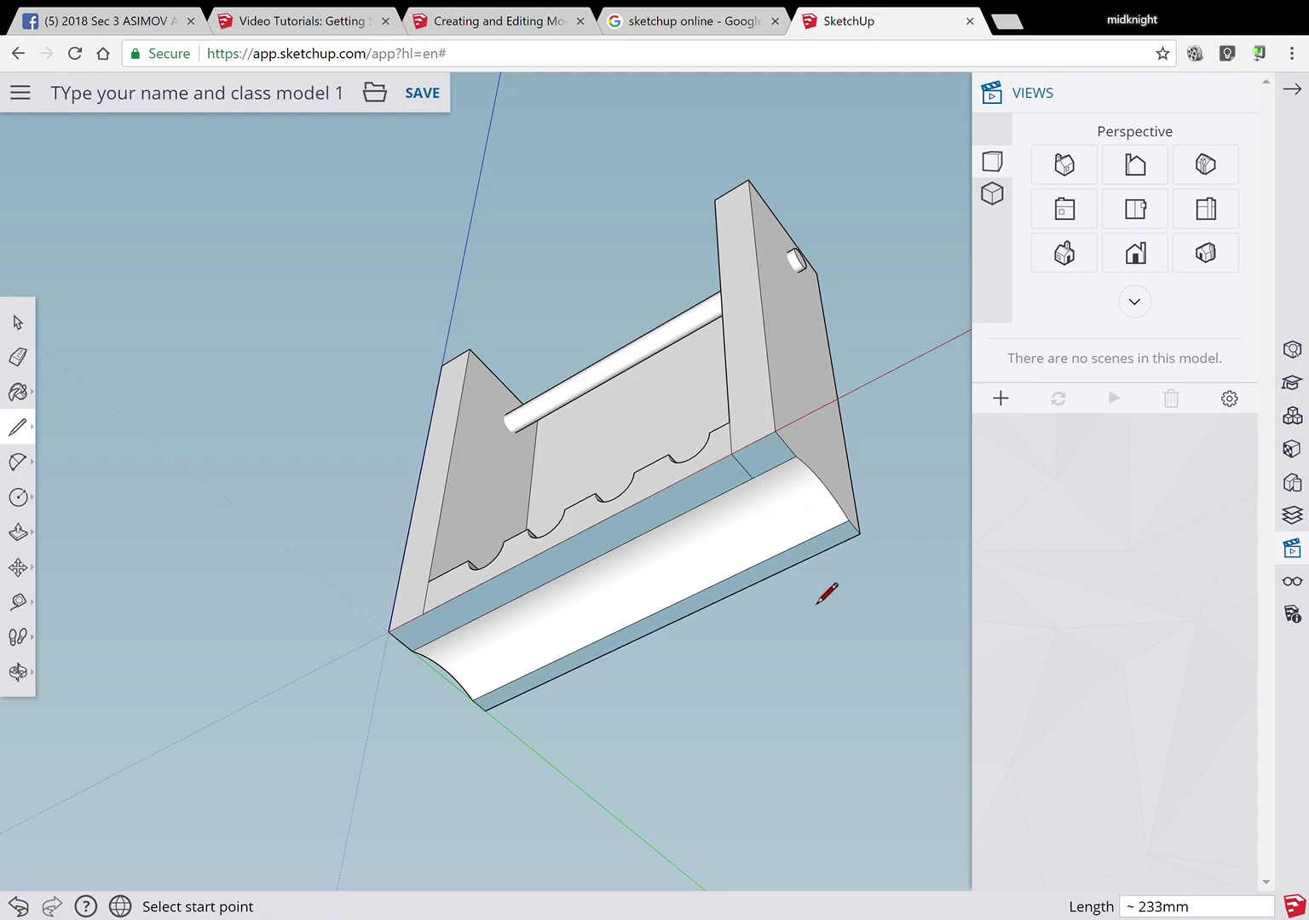
left_click(798, 544)
left_click(814, 587)
- Draw matching dividing lines across both underside strips at the side wall by the origin, about 233 mm long on the front strip
left_click(429, 642)
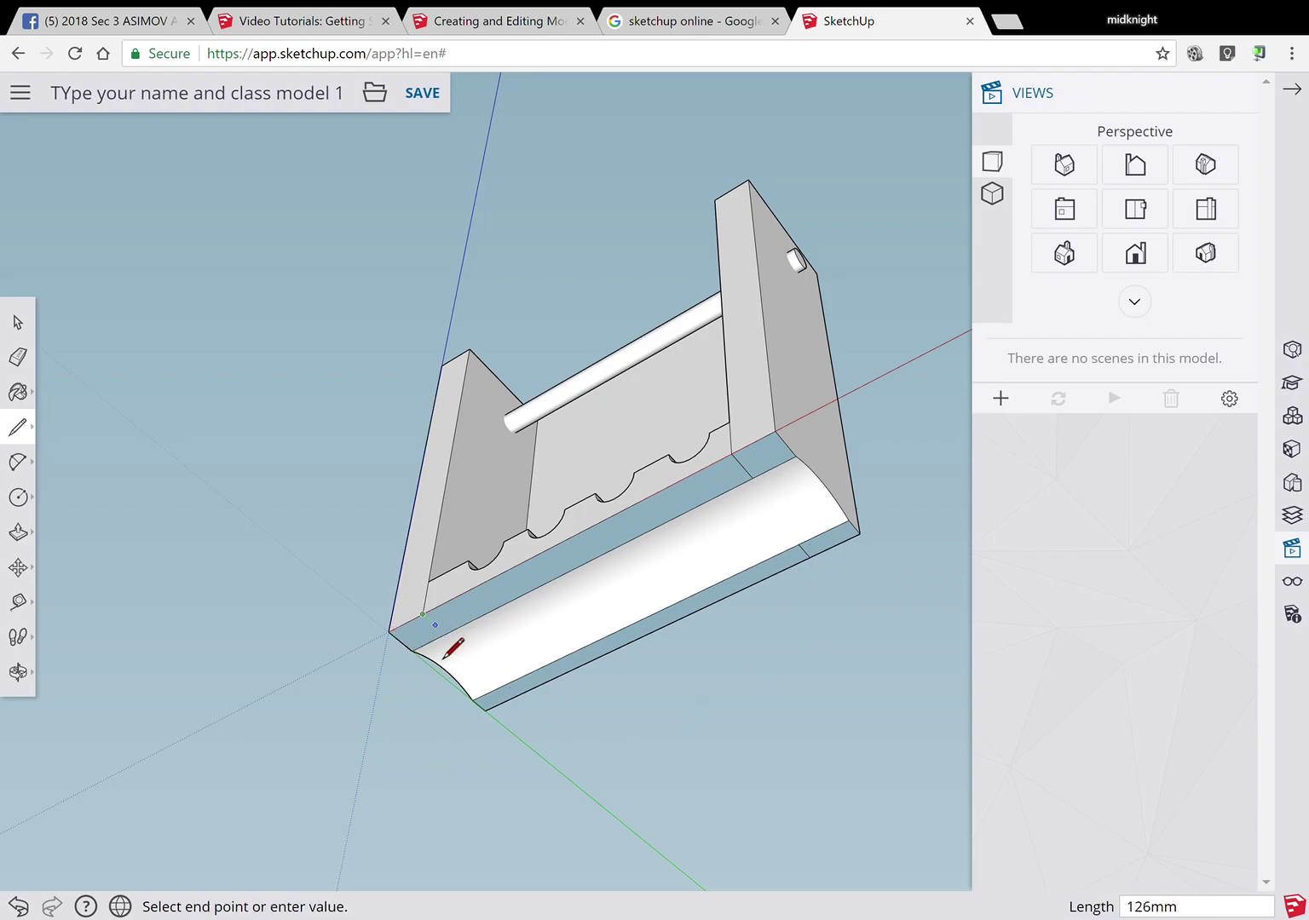
left_click(447, 663)
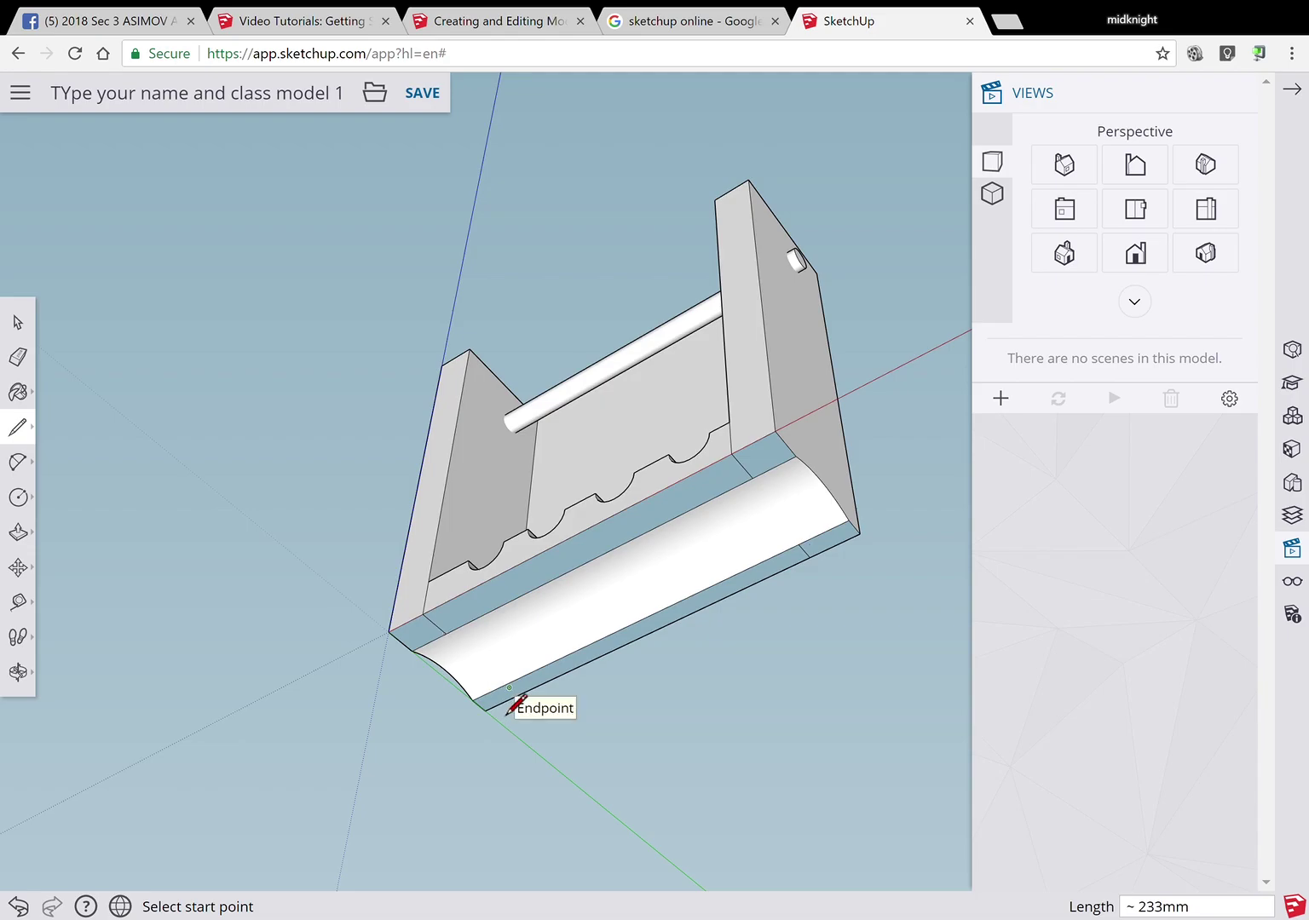
left_click(510, 687)
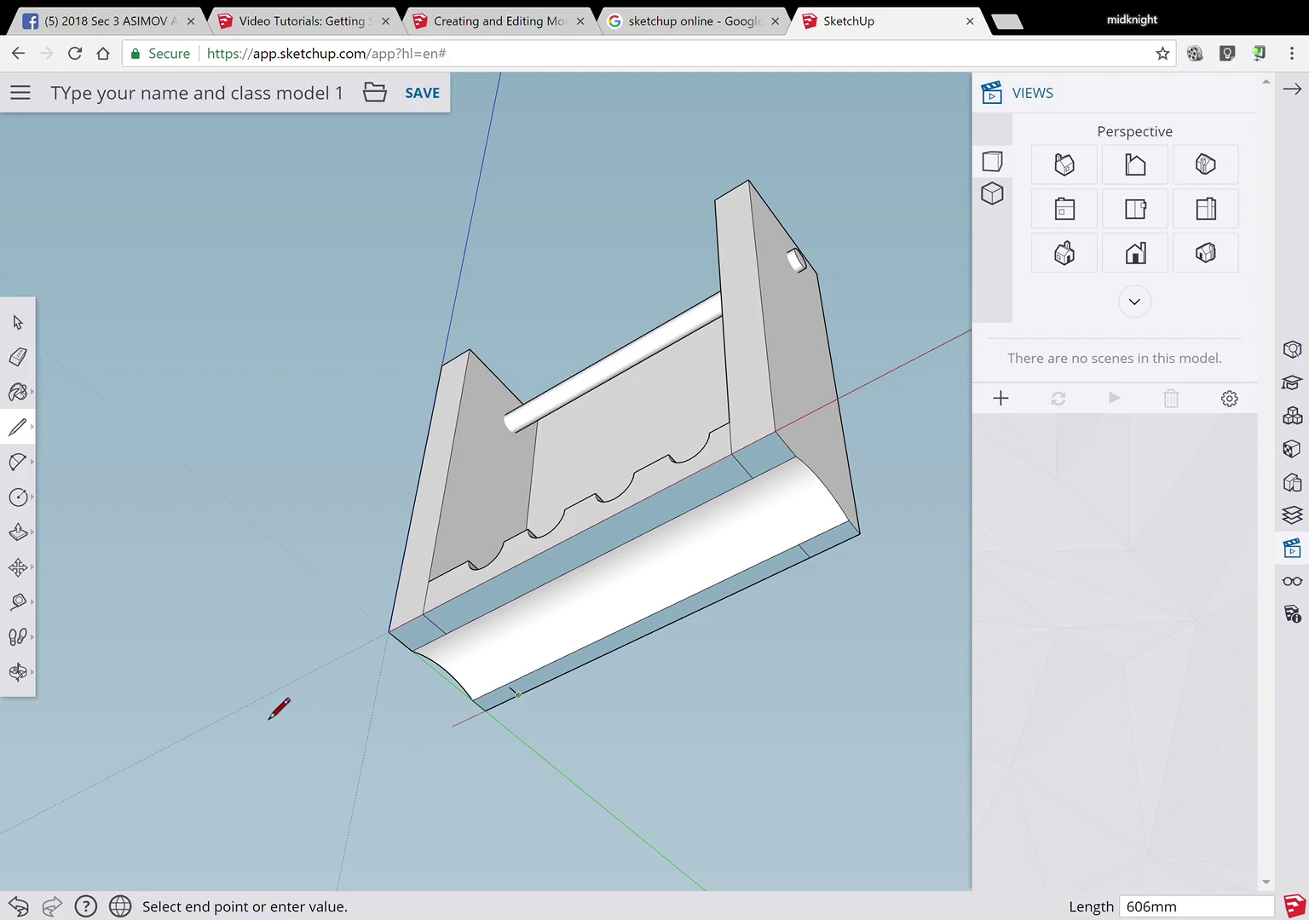
left_click(19, 907)
scroll(468, 782, "up", 3)
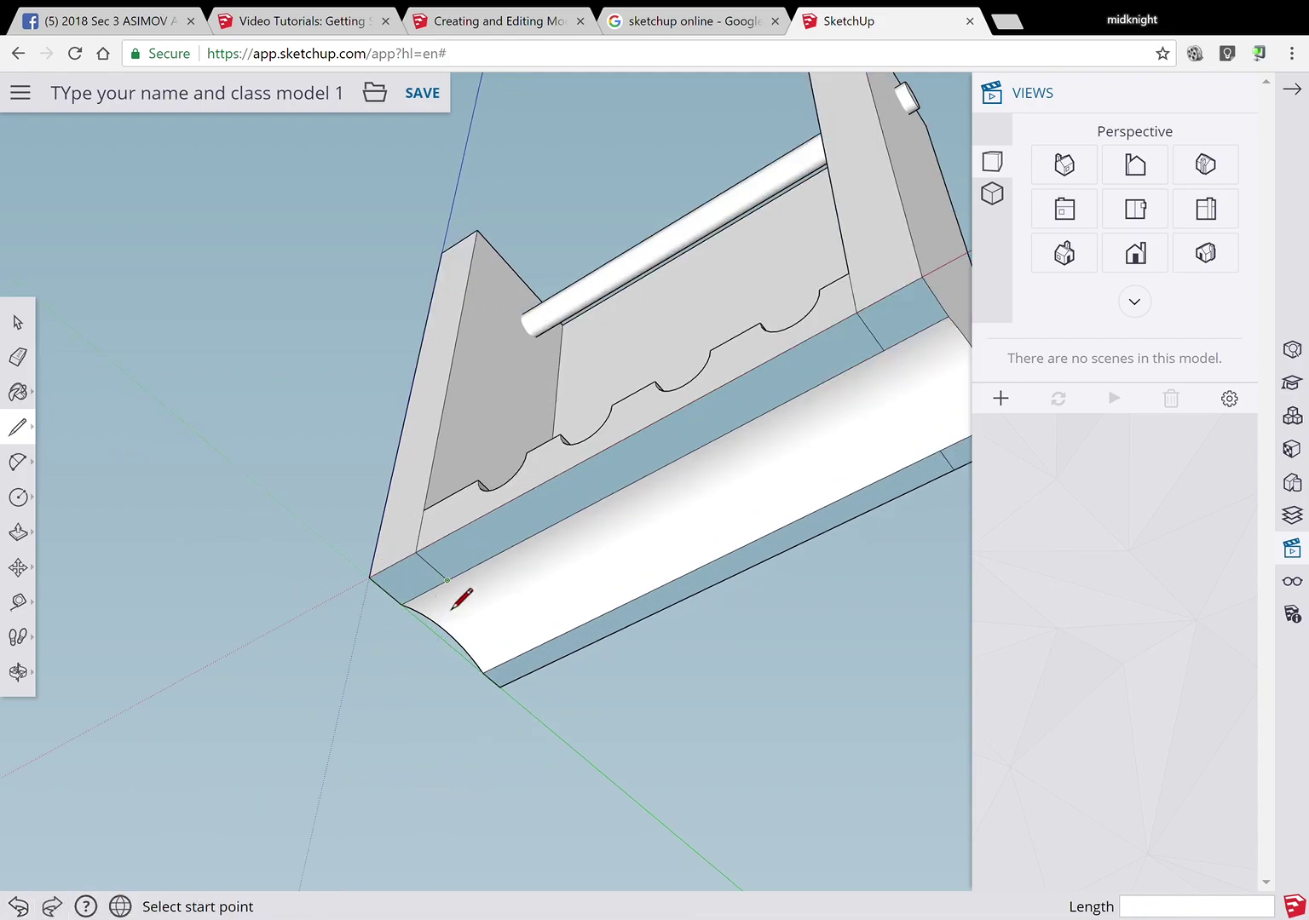
left_click(539, 667)
left_click(561, 684)
scroll(508, 740, "down", 3)
scroll(524, 722, "down", 2)
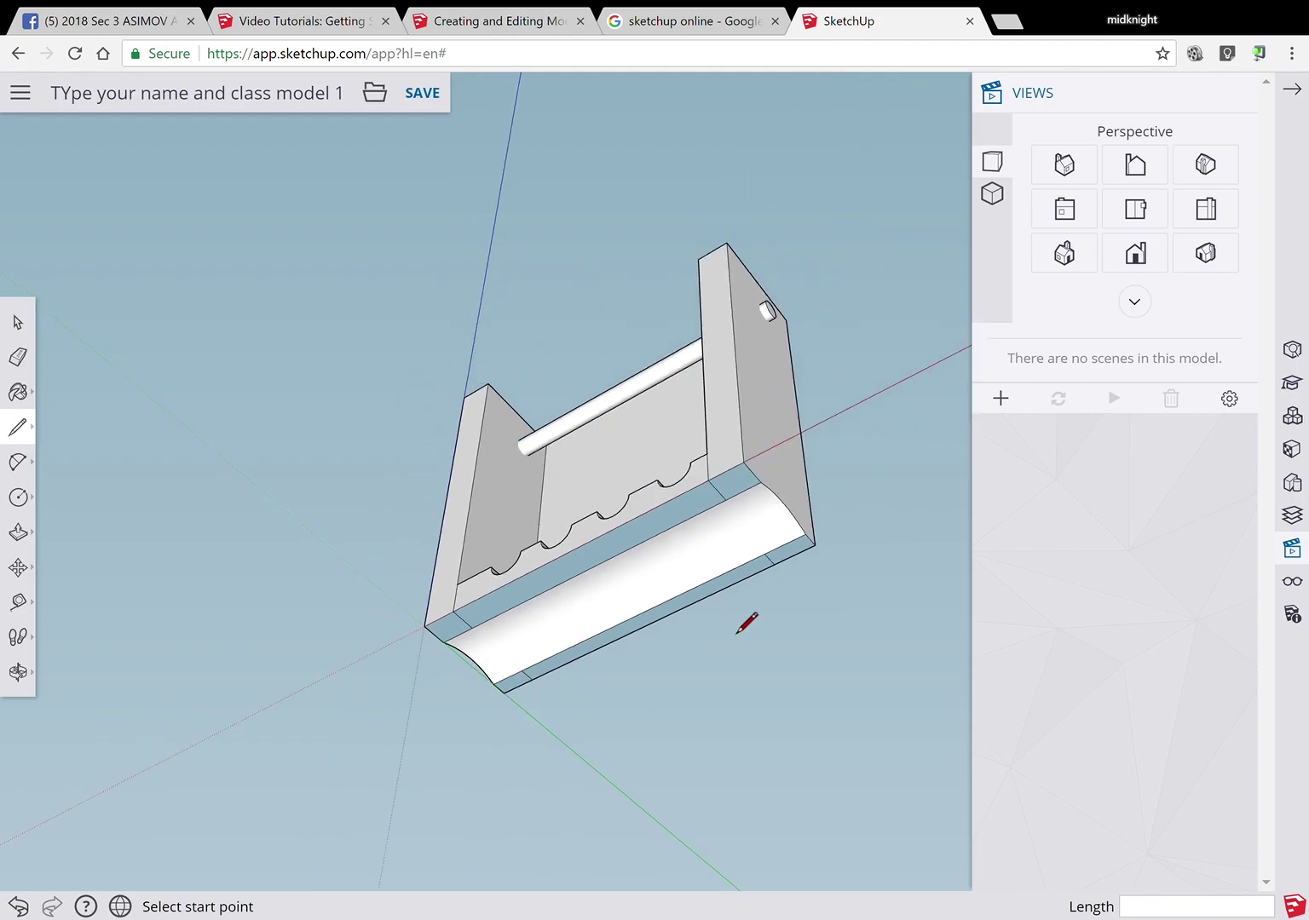
right_click(704, 741)
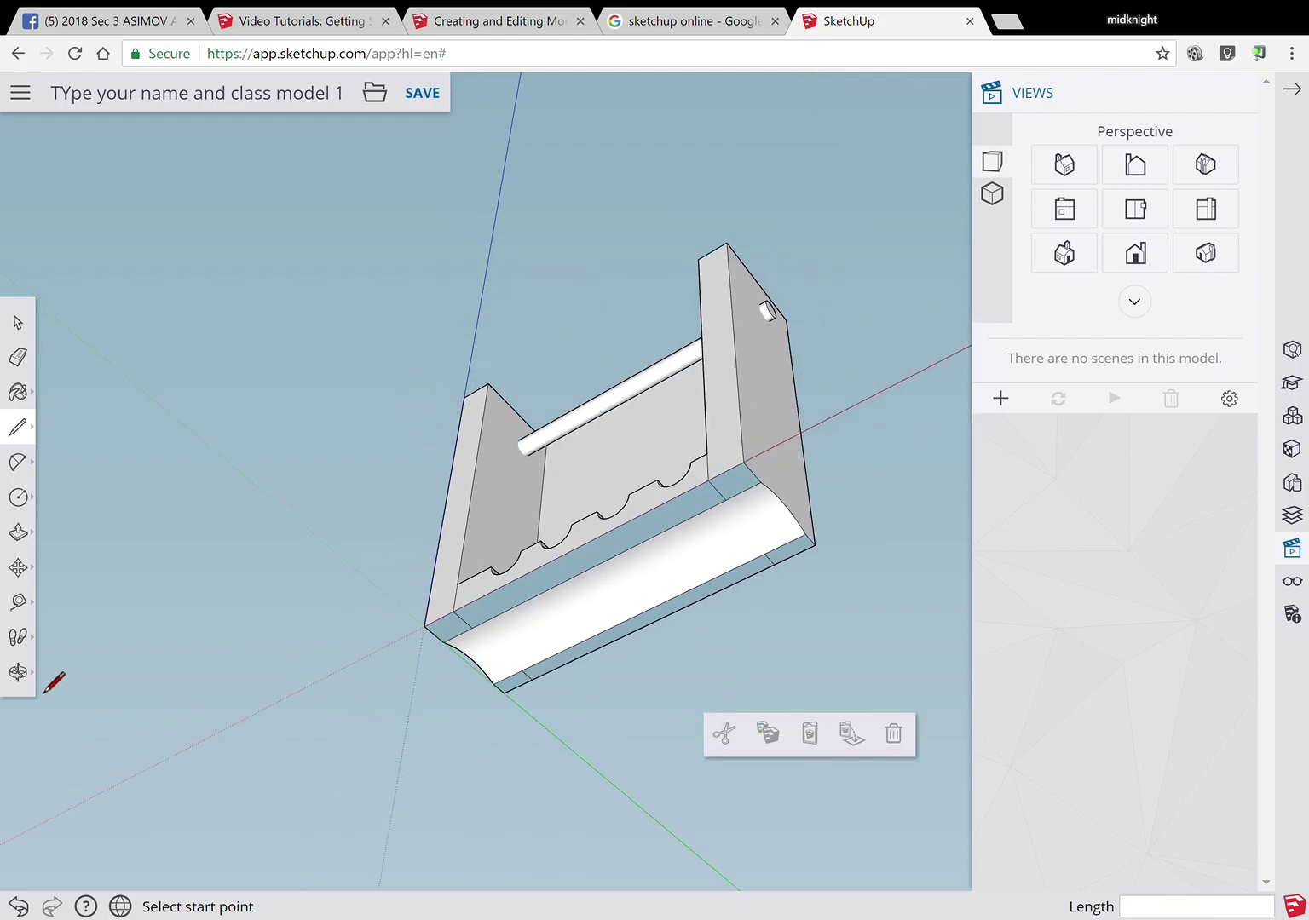
- Draw a 300 mm line at each end of the back wall's top, extending its inner edge to the side wall's outer face
left_click(18, 671)
left_click_drag(380, 724, 511, 588)
left_click_drag(804, 335, 641, 457)
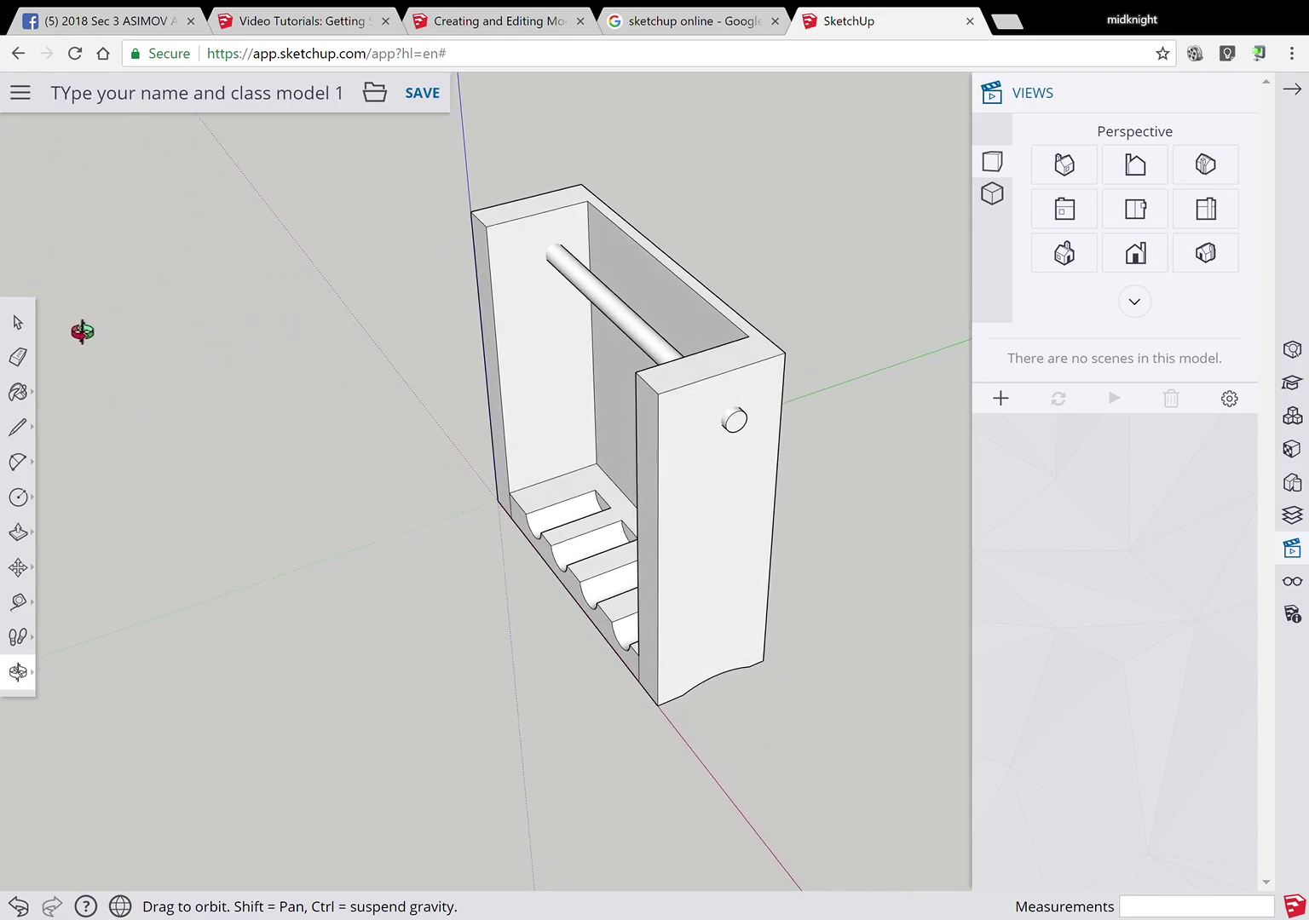
left_click(17, 426)
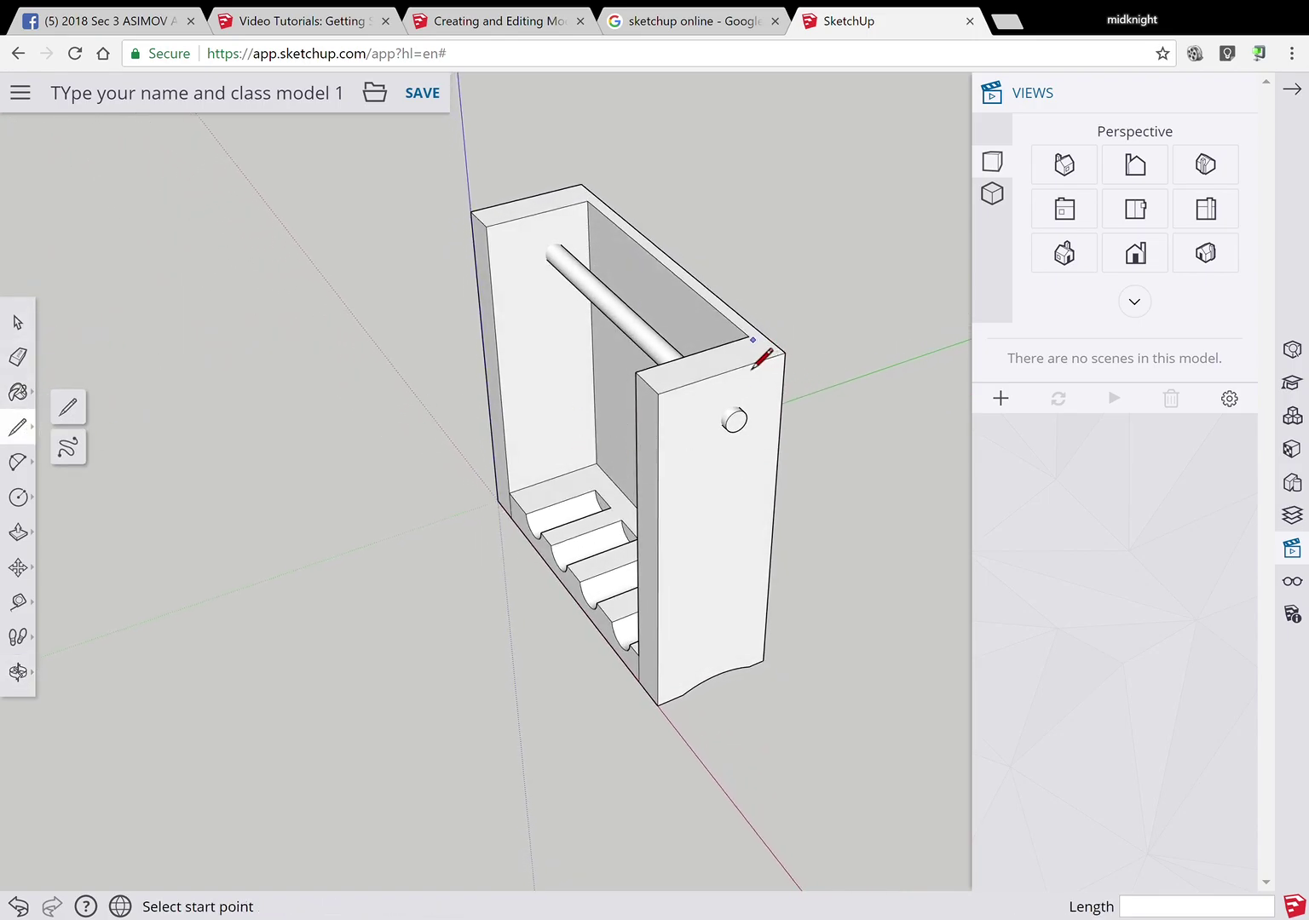
left_click(749, 338)
key("Escape")
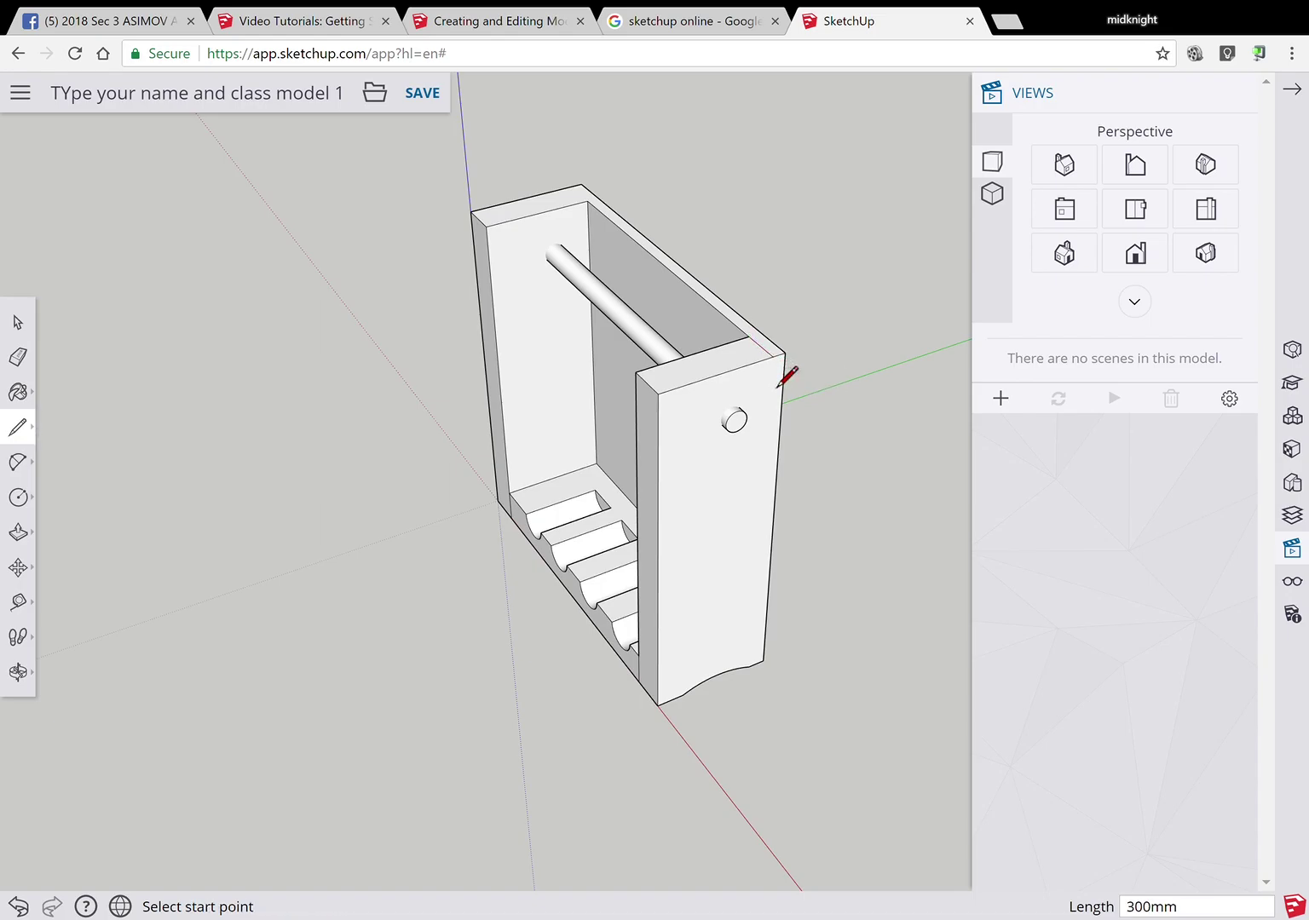
left_click(587, 227)
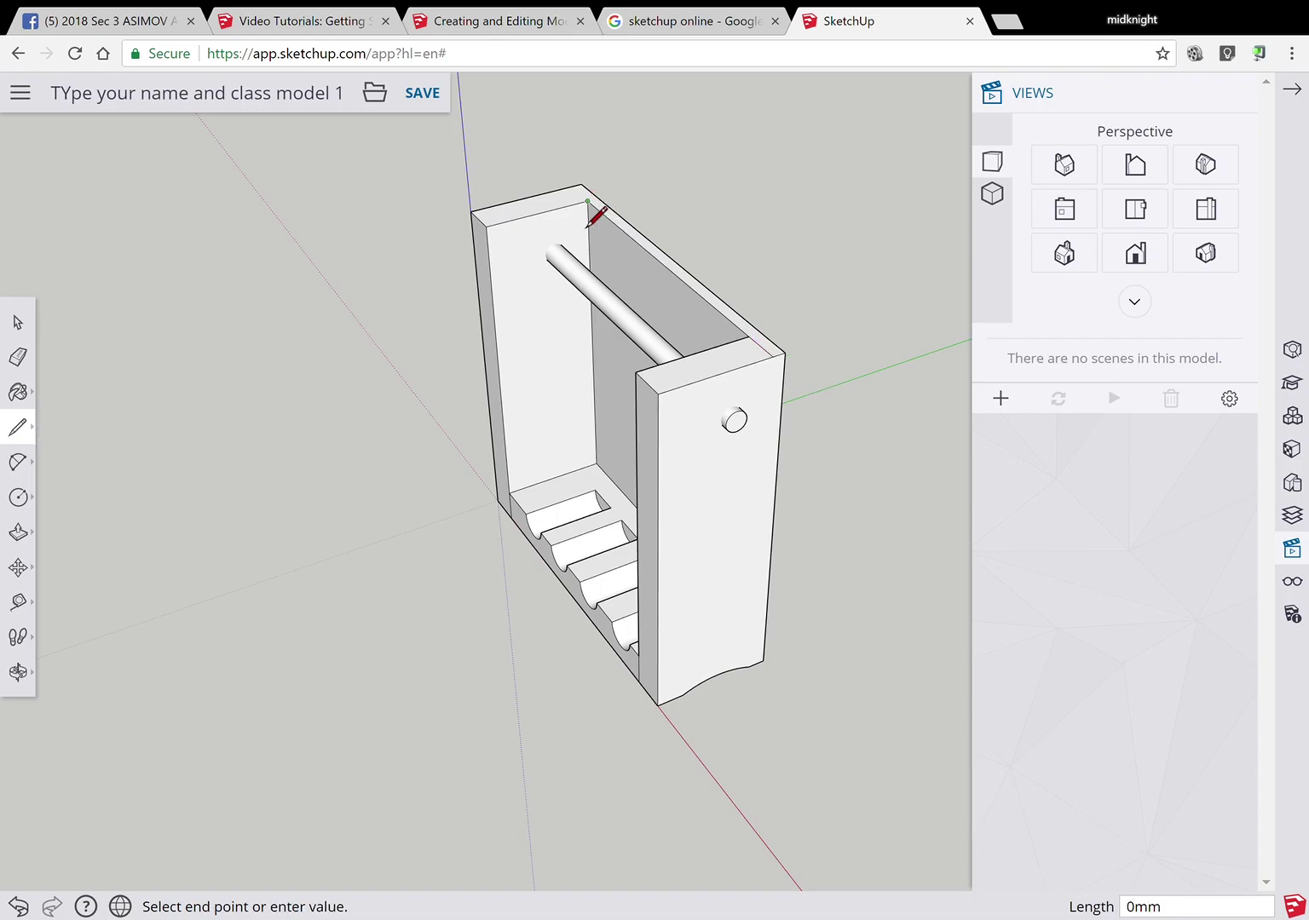
key("Escape")
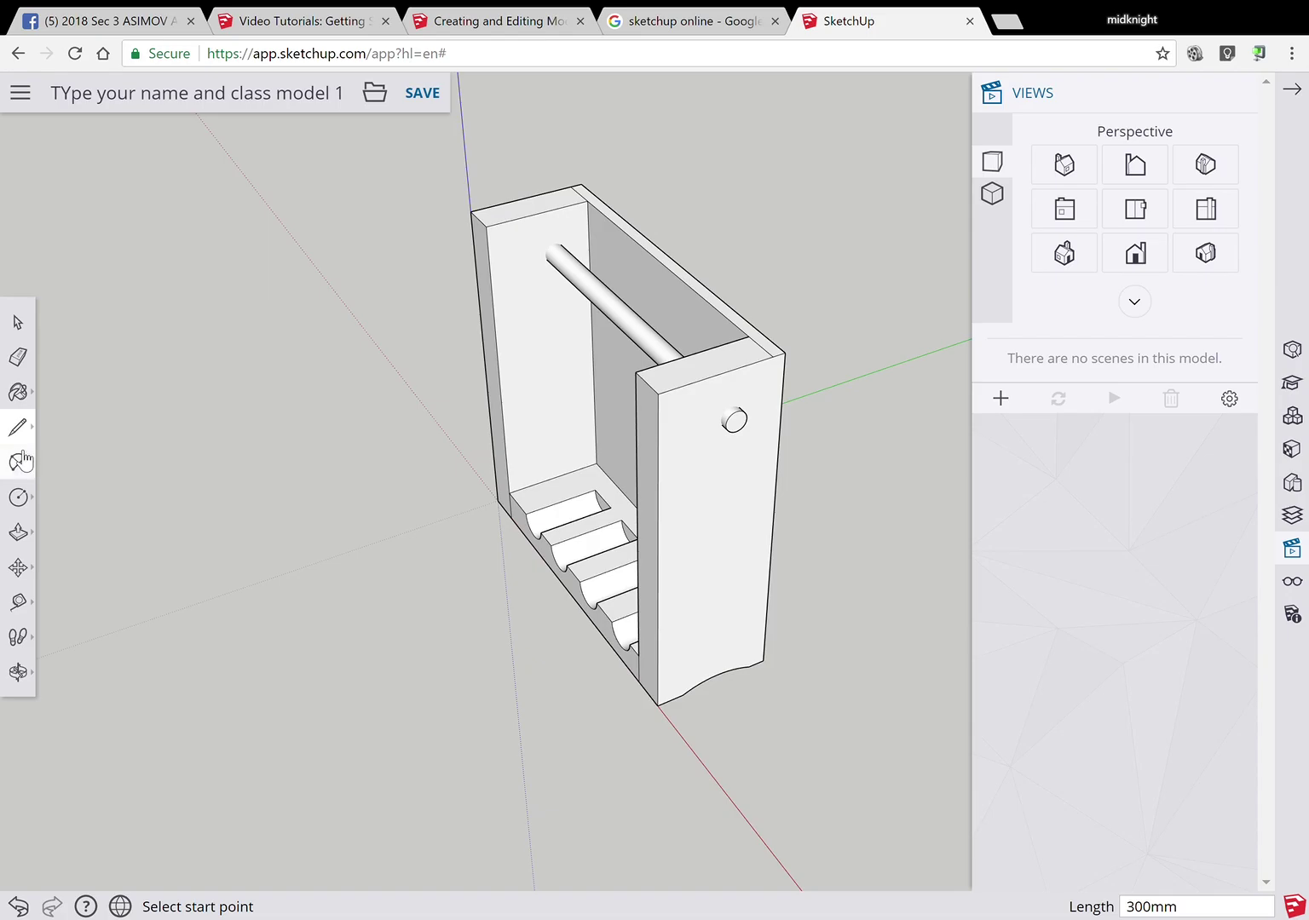
- Draw an arc with a bulge of about 142 mm below the top edge of the side wall farther from the origin and push it 300 mm through
left_click(30, 505)
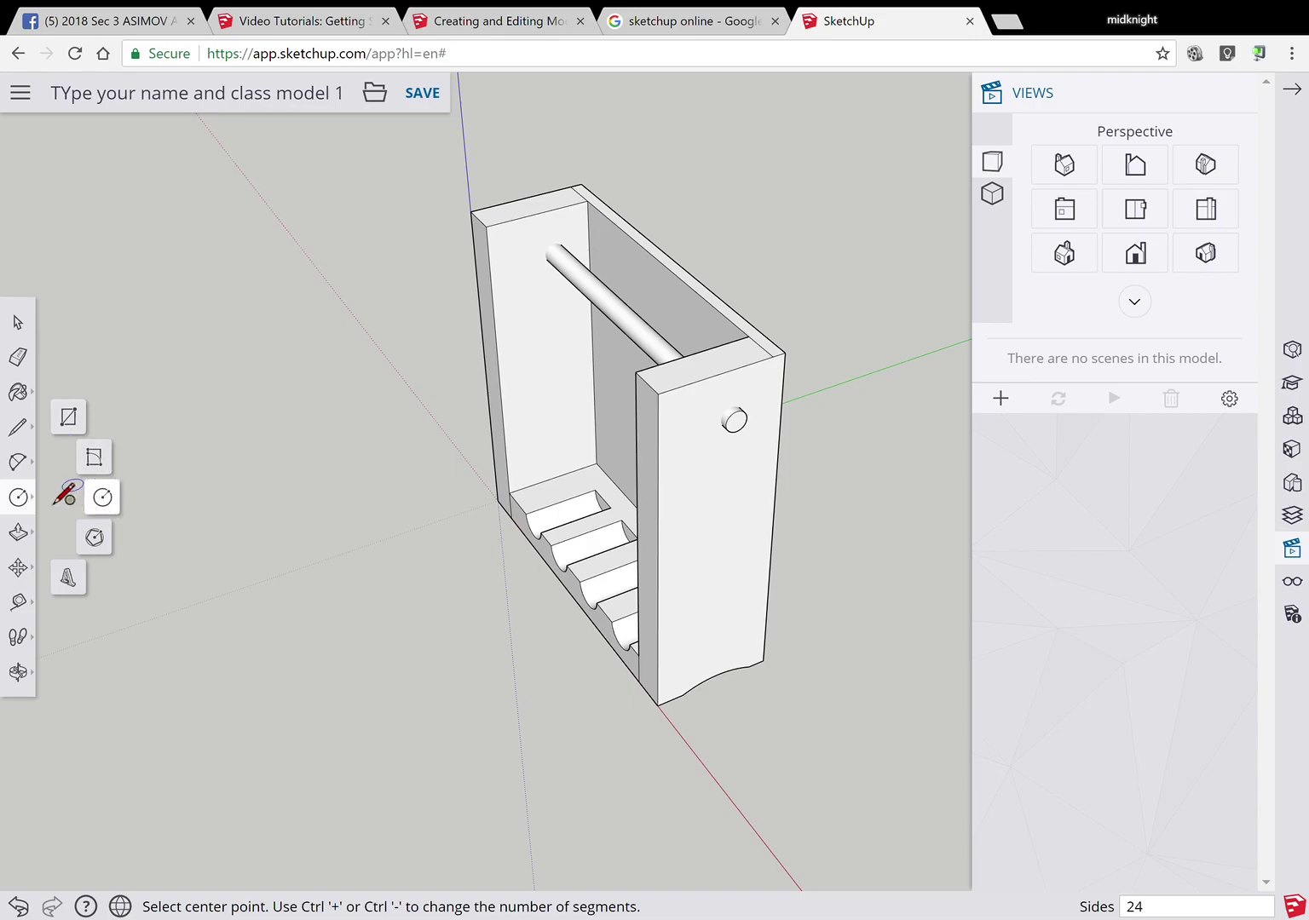
left_click(30, 461)
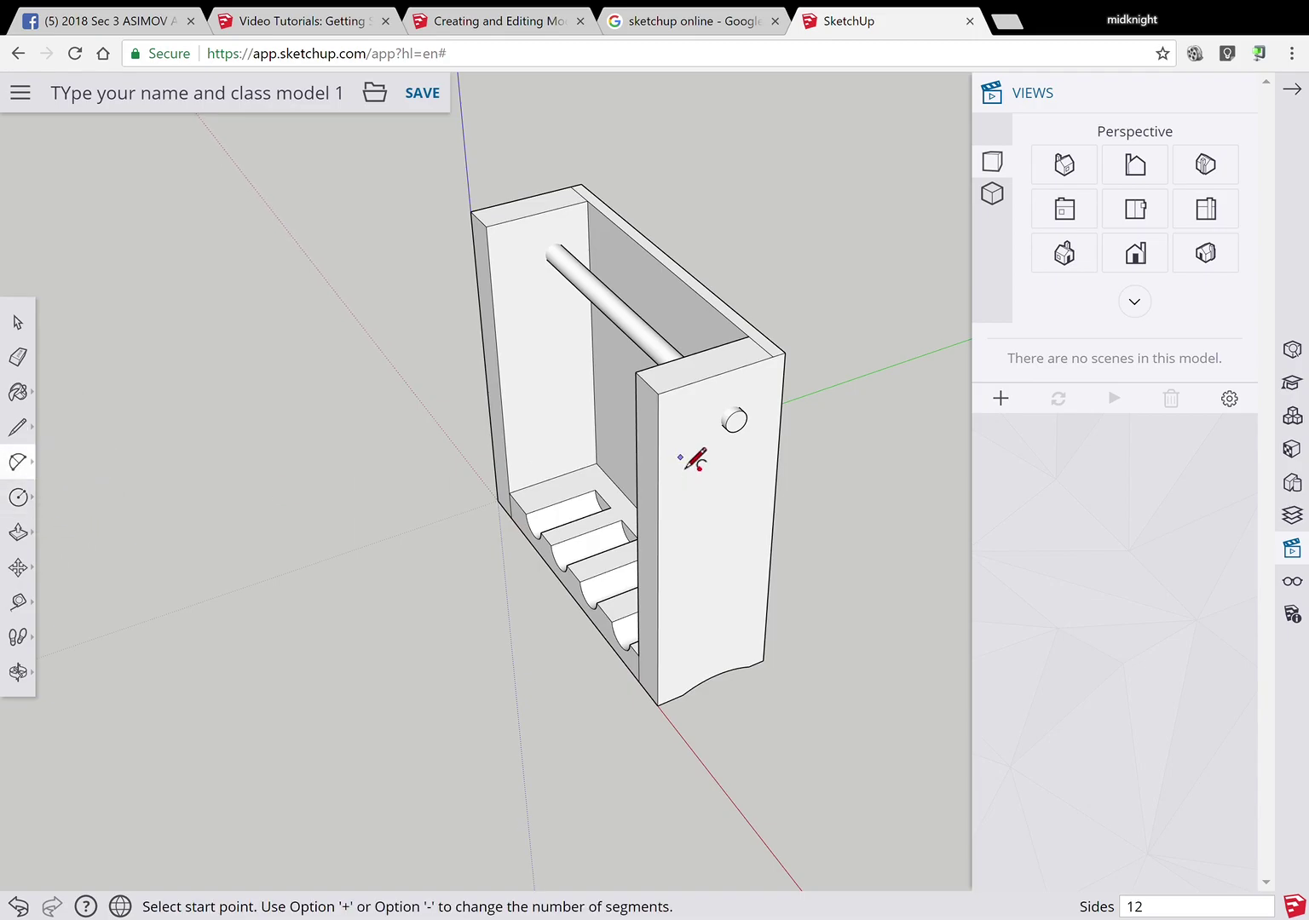
left_click(674, 389)
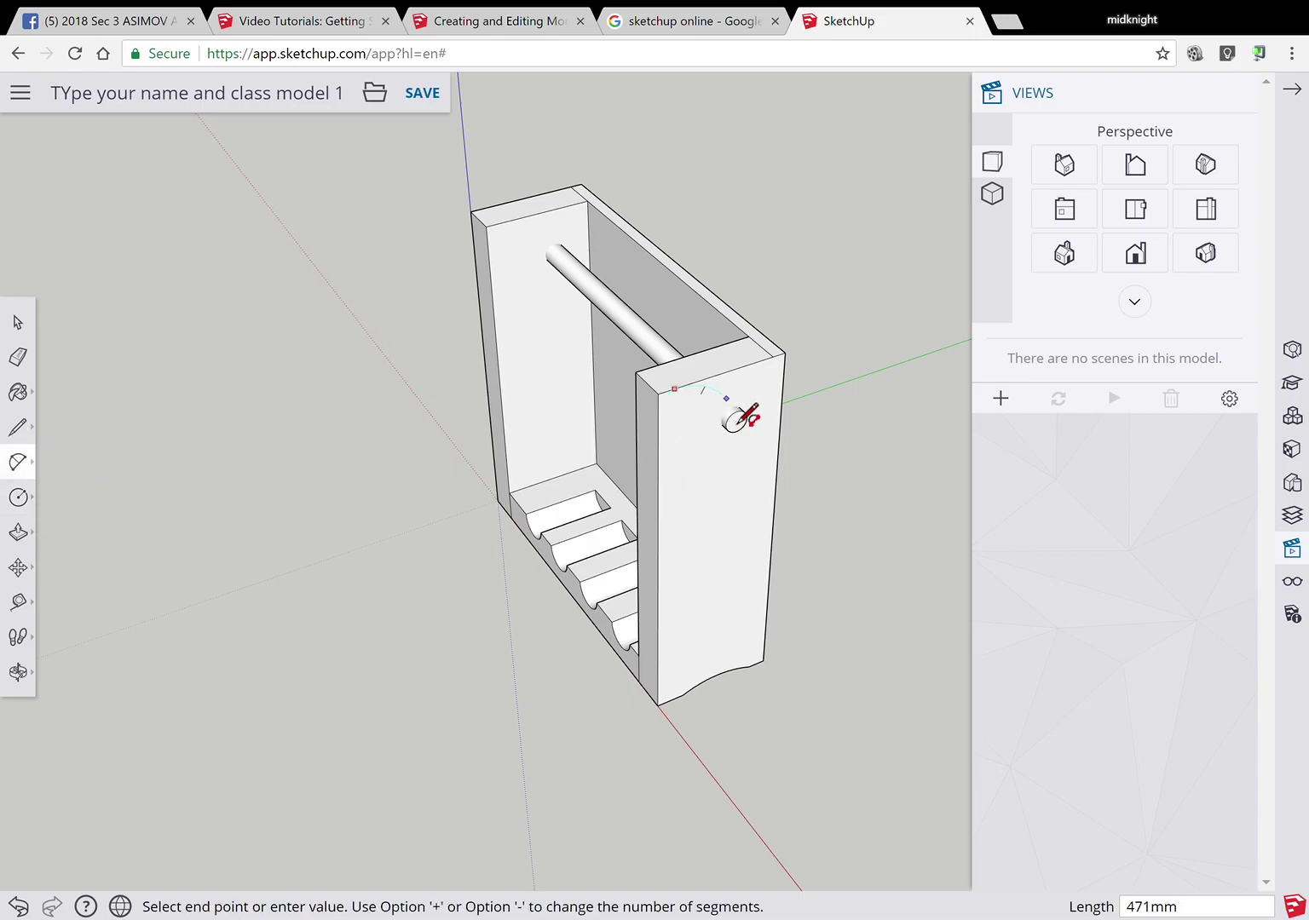
left_click(777, 381)
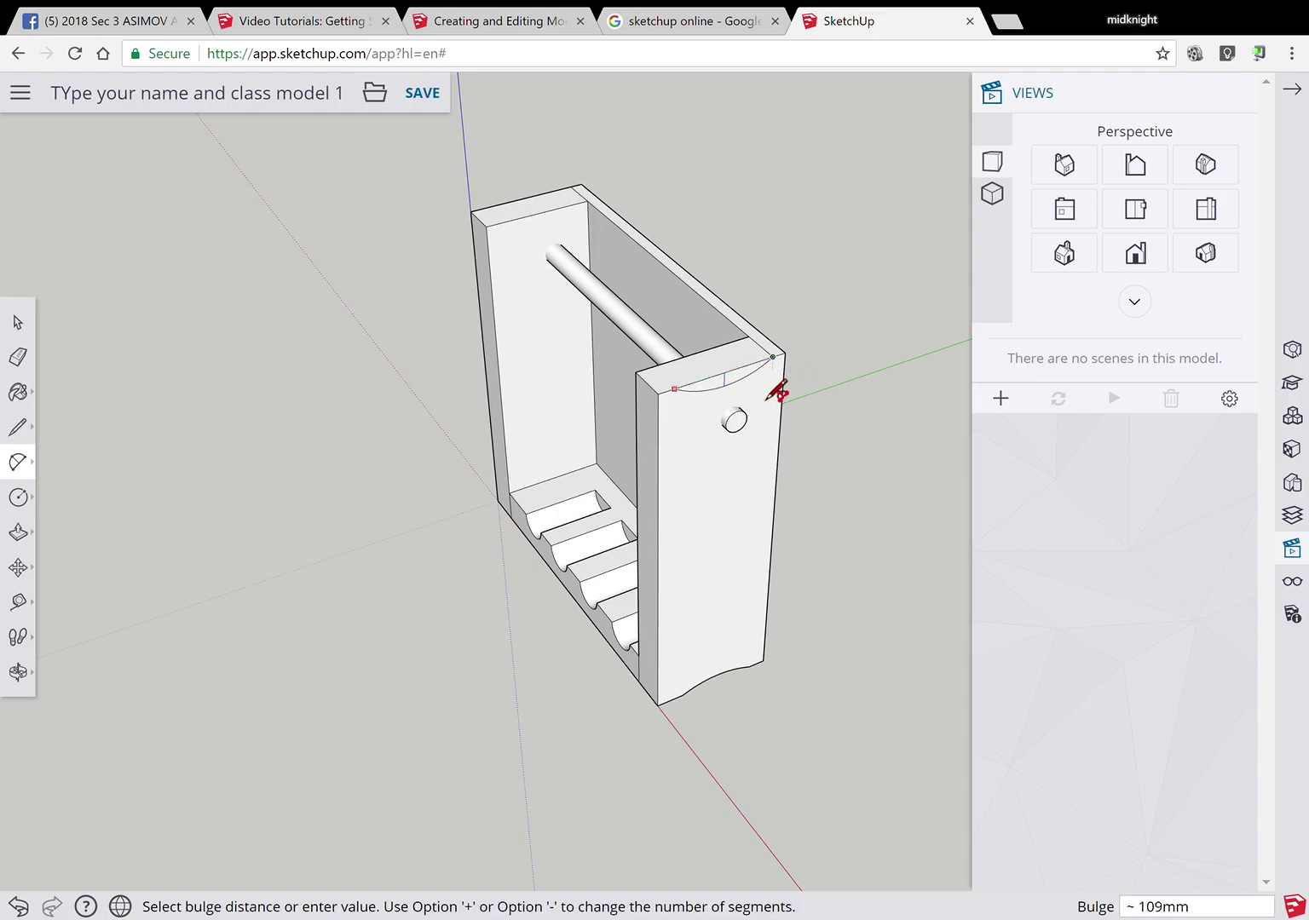
left_click(780, 383)
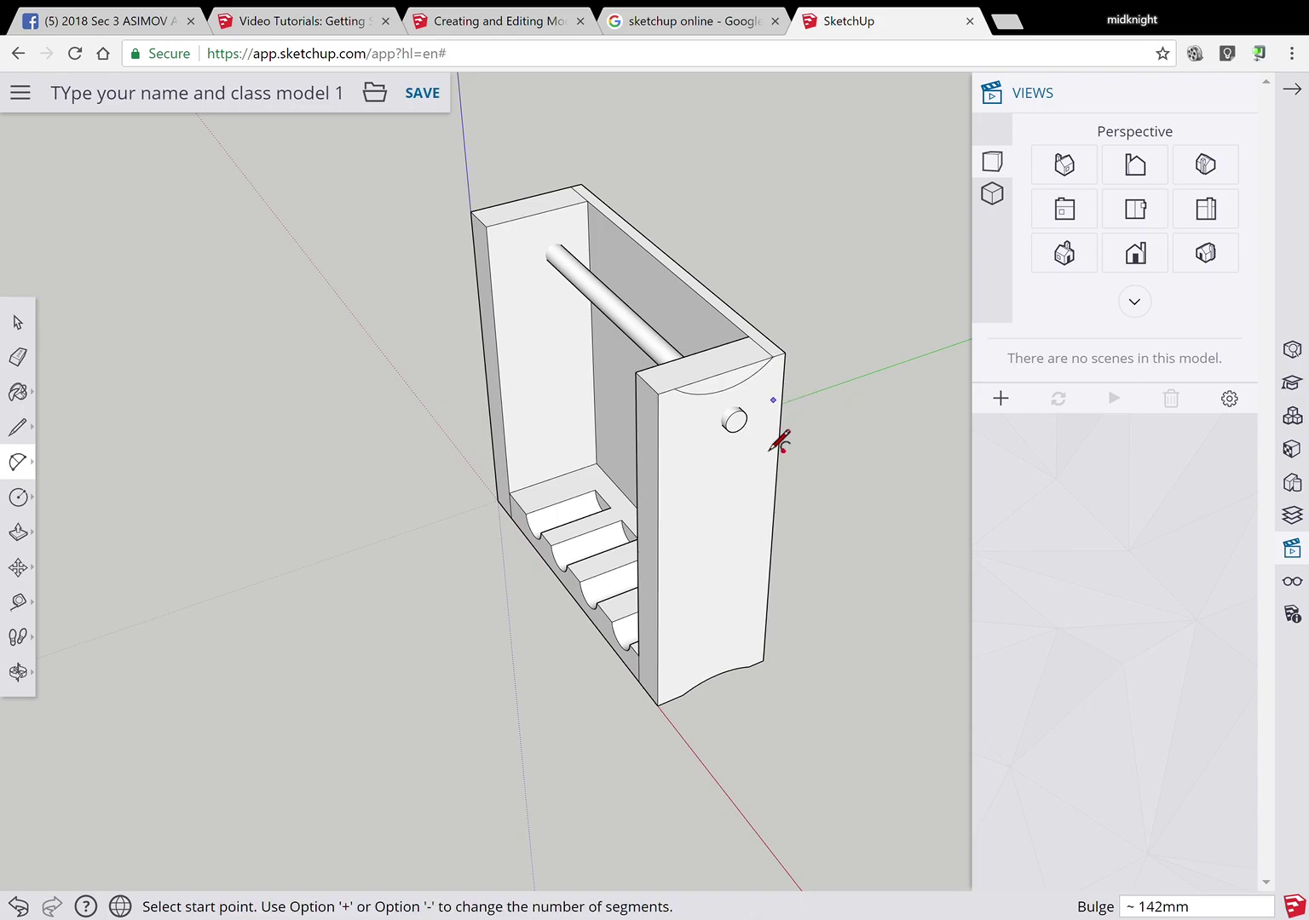
left_click(18, 531)
left_click_drag(741, 396, 725, 372)
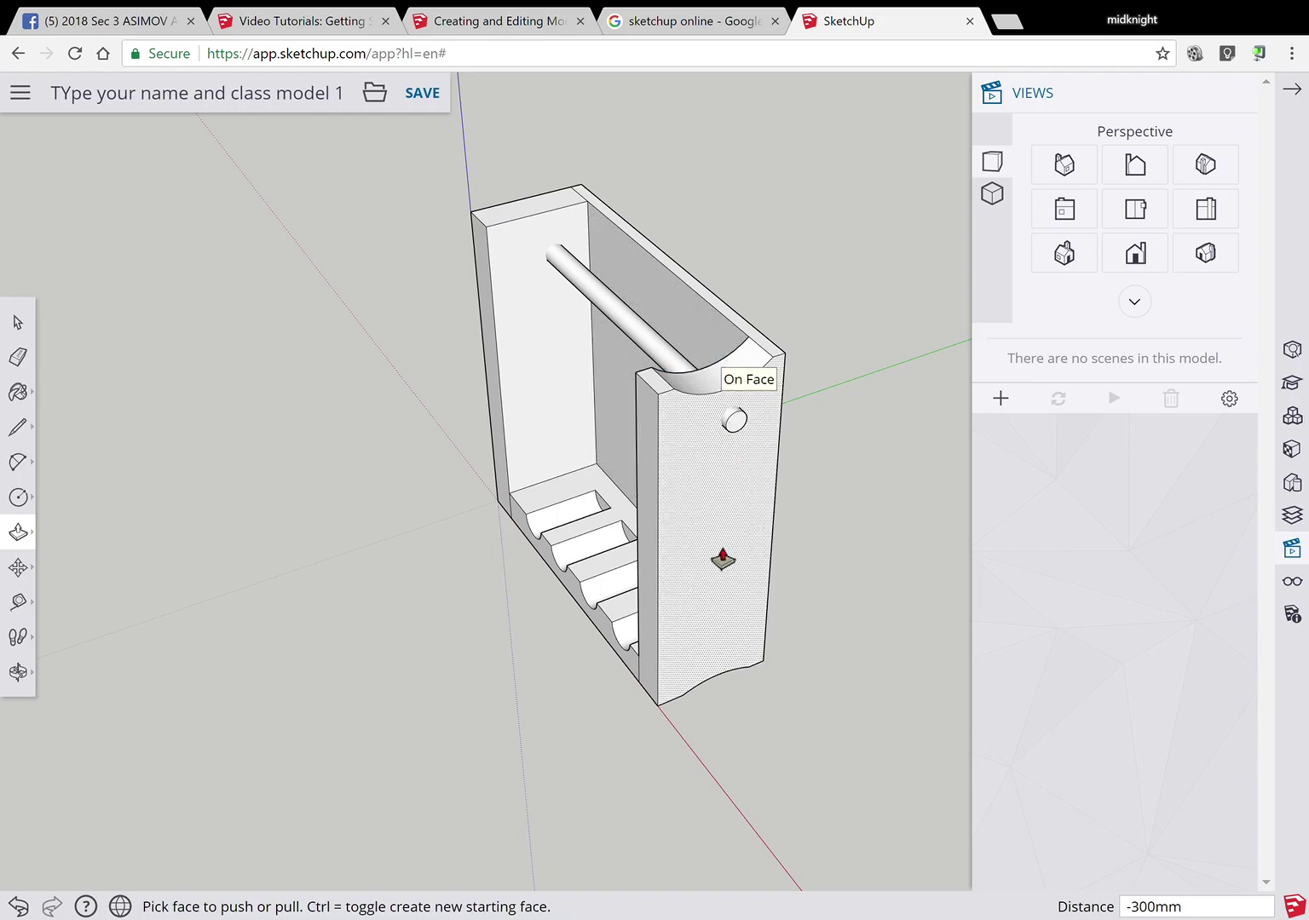
- Draw an arc with a 133 mm bulge below the top edge of the side wall at the origin and push it 300 mm through
left_click(18, 672)
left_click_drag(638, 628, 483, 706)
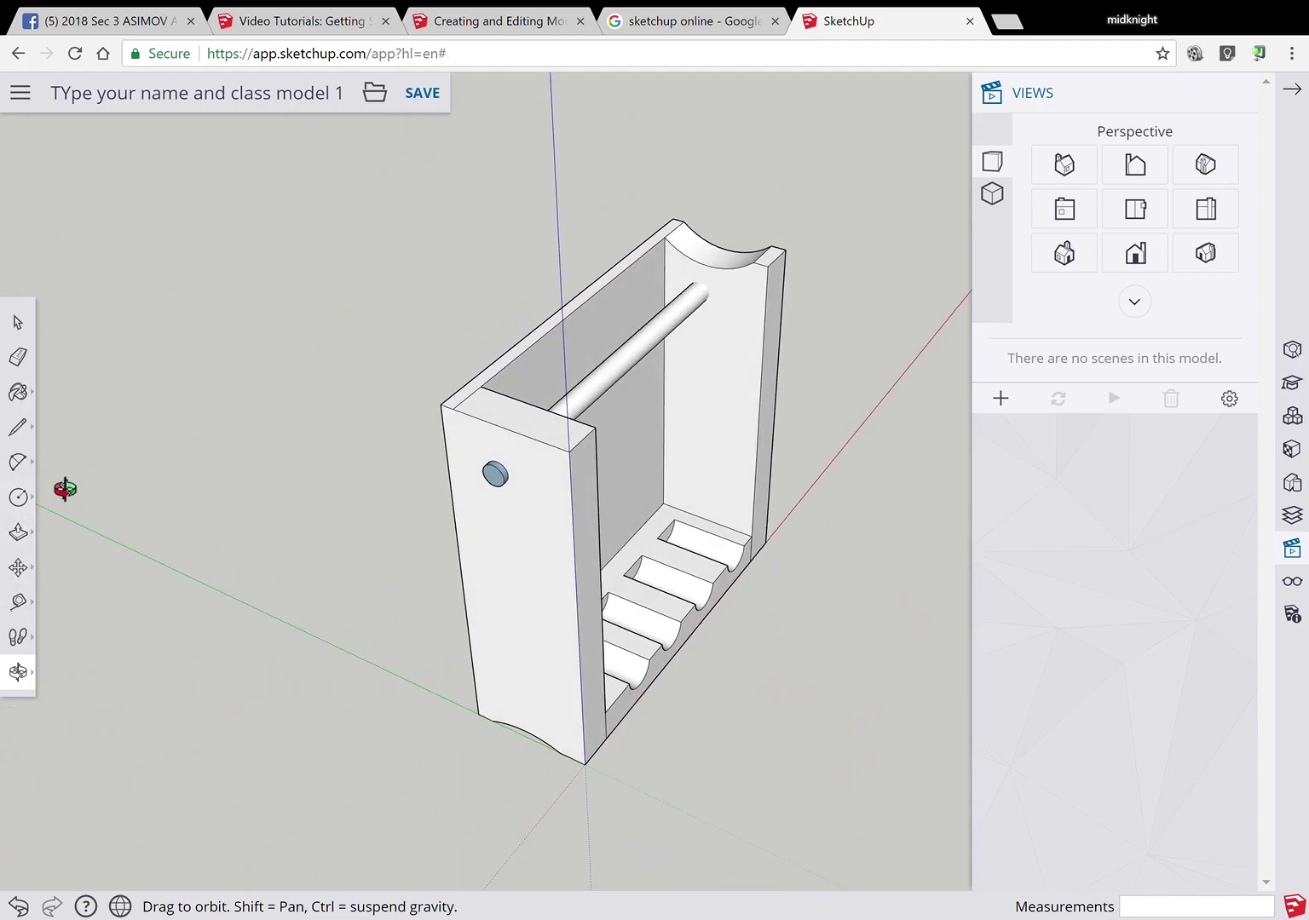
left_click(18, 461)
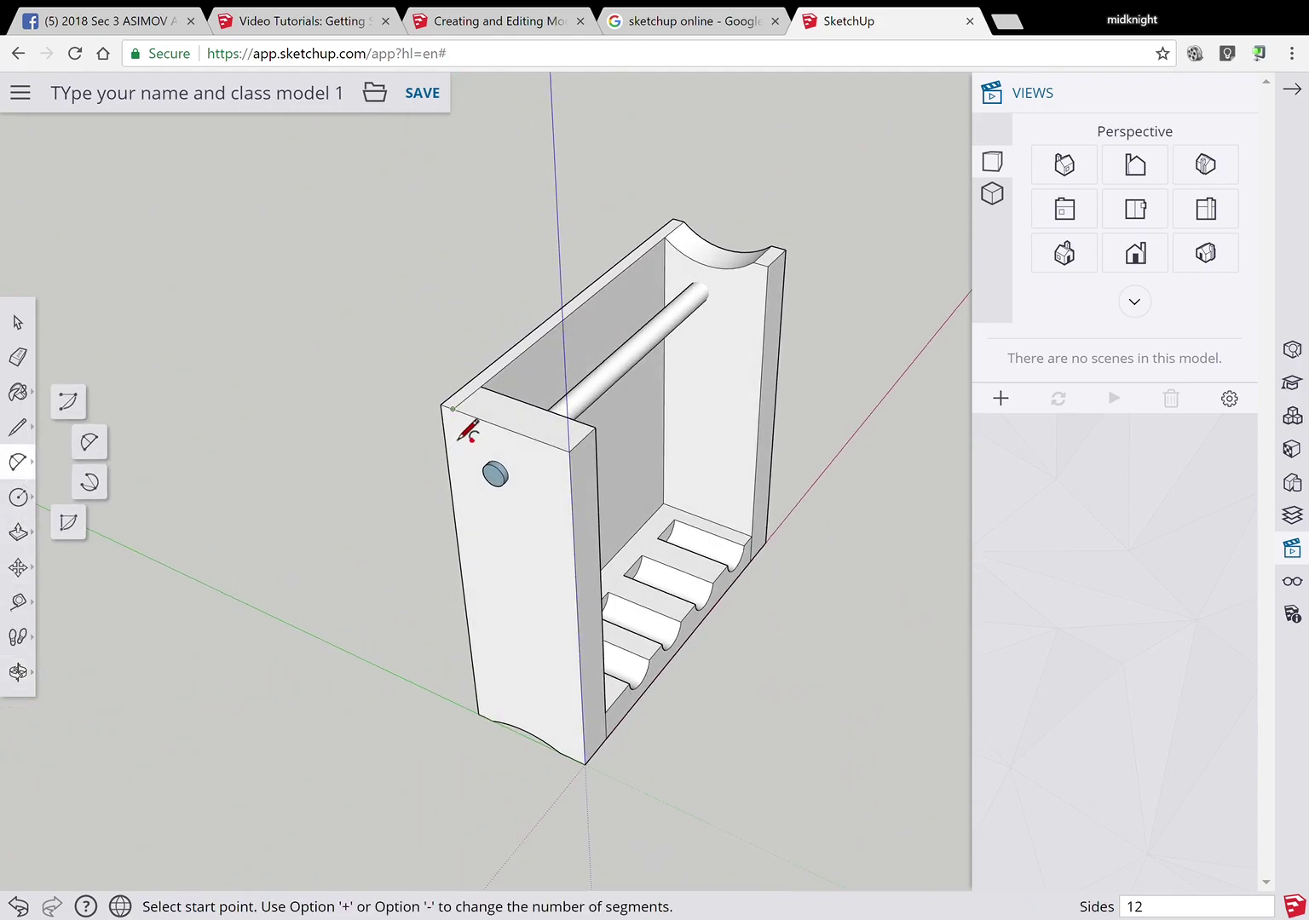
left_click(454, 413)
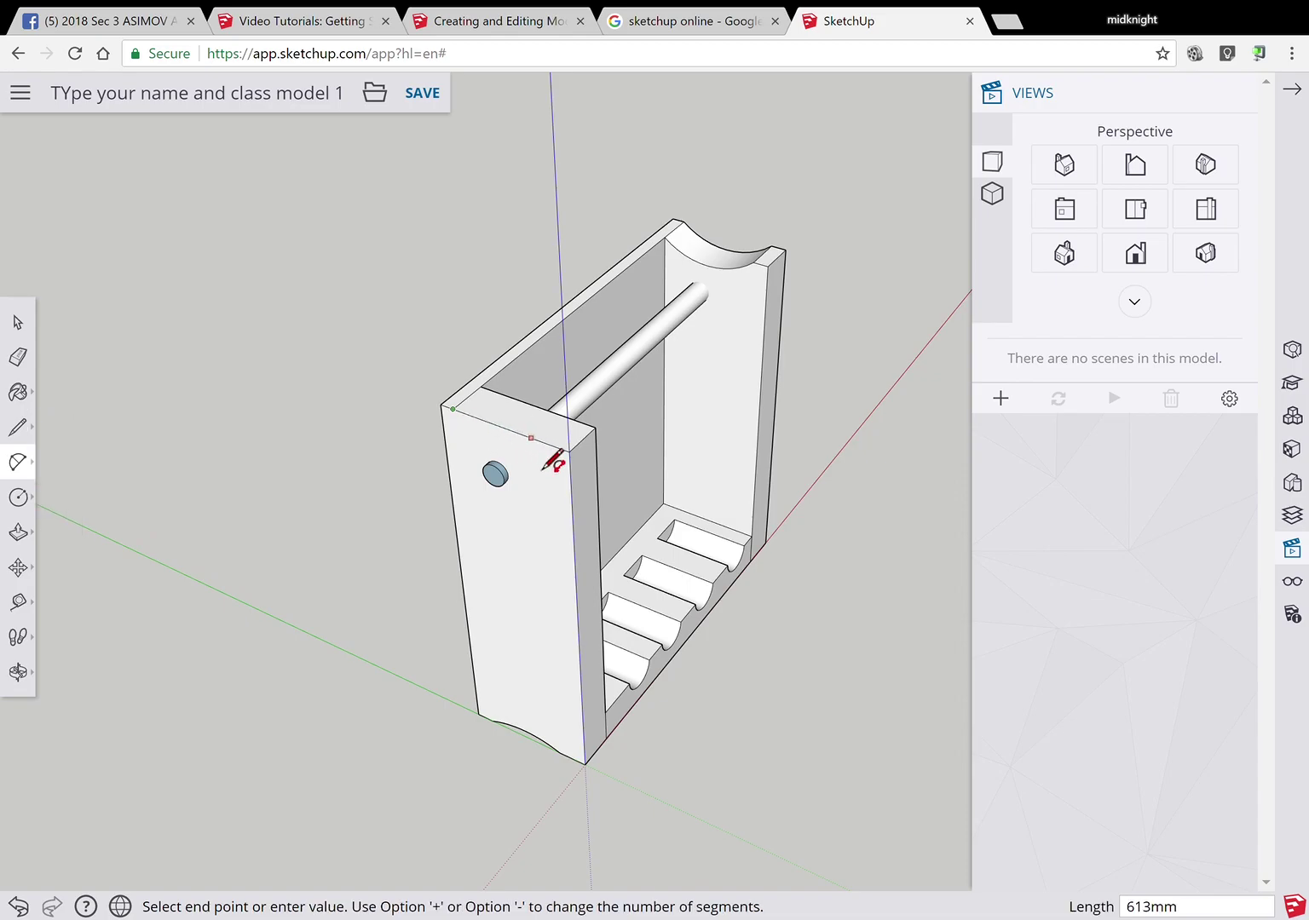
left_click(550, 445)
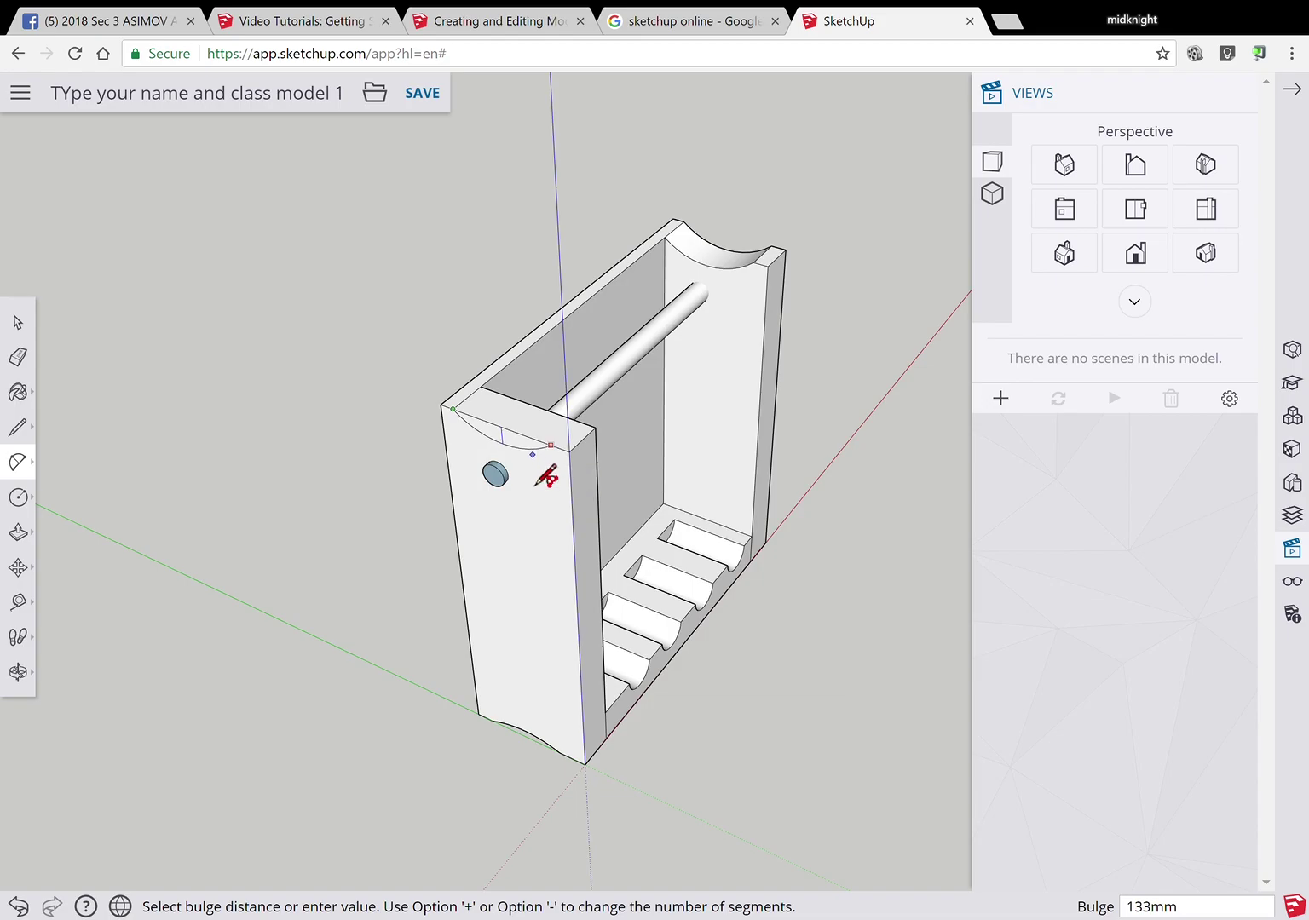
left_click(537, 484)
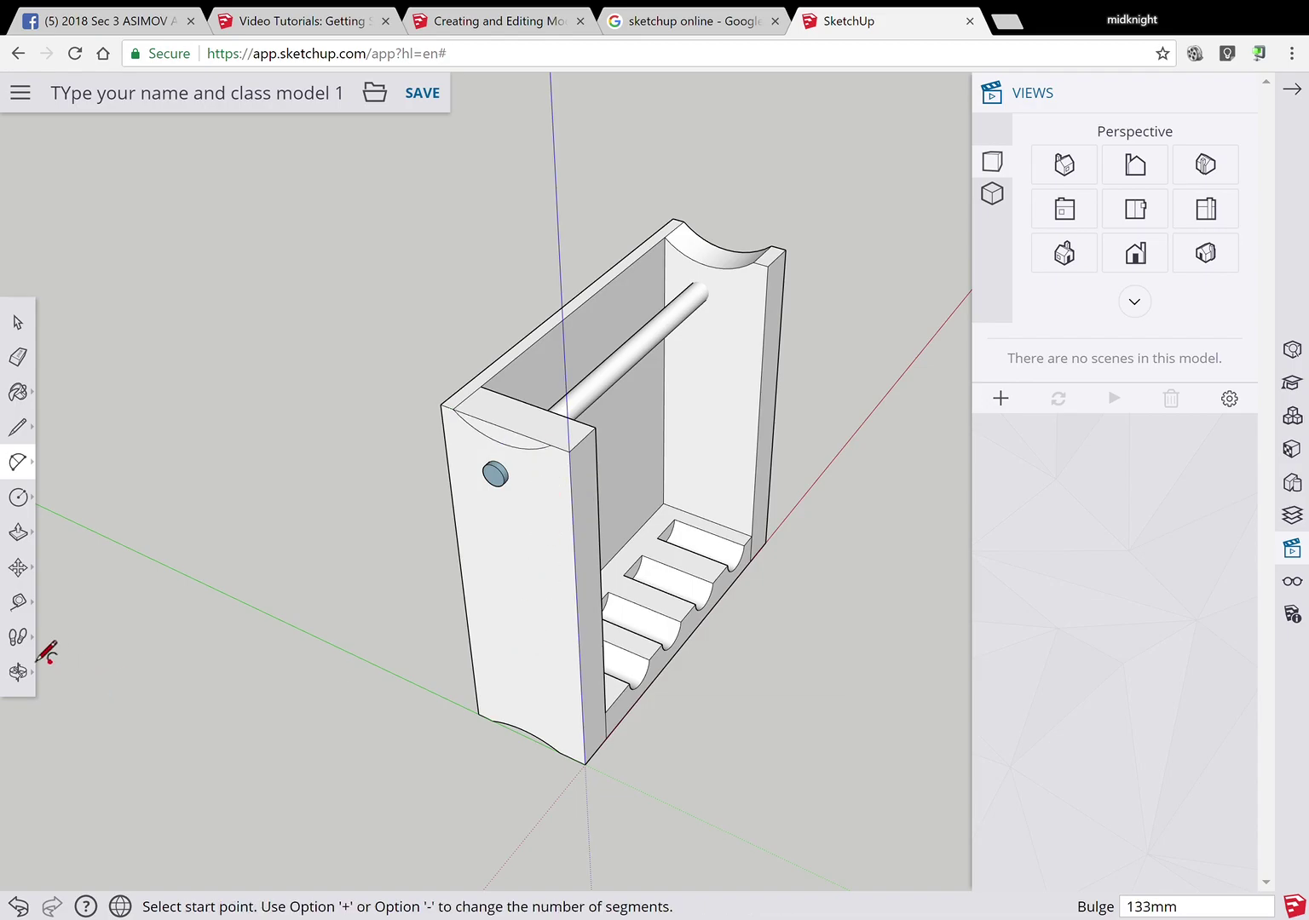
left_click(19, 533)
left_click(518, 447)
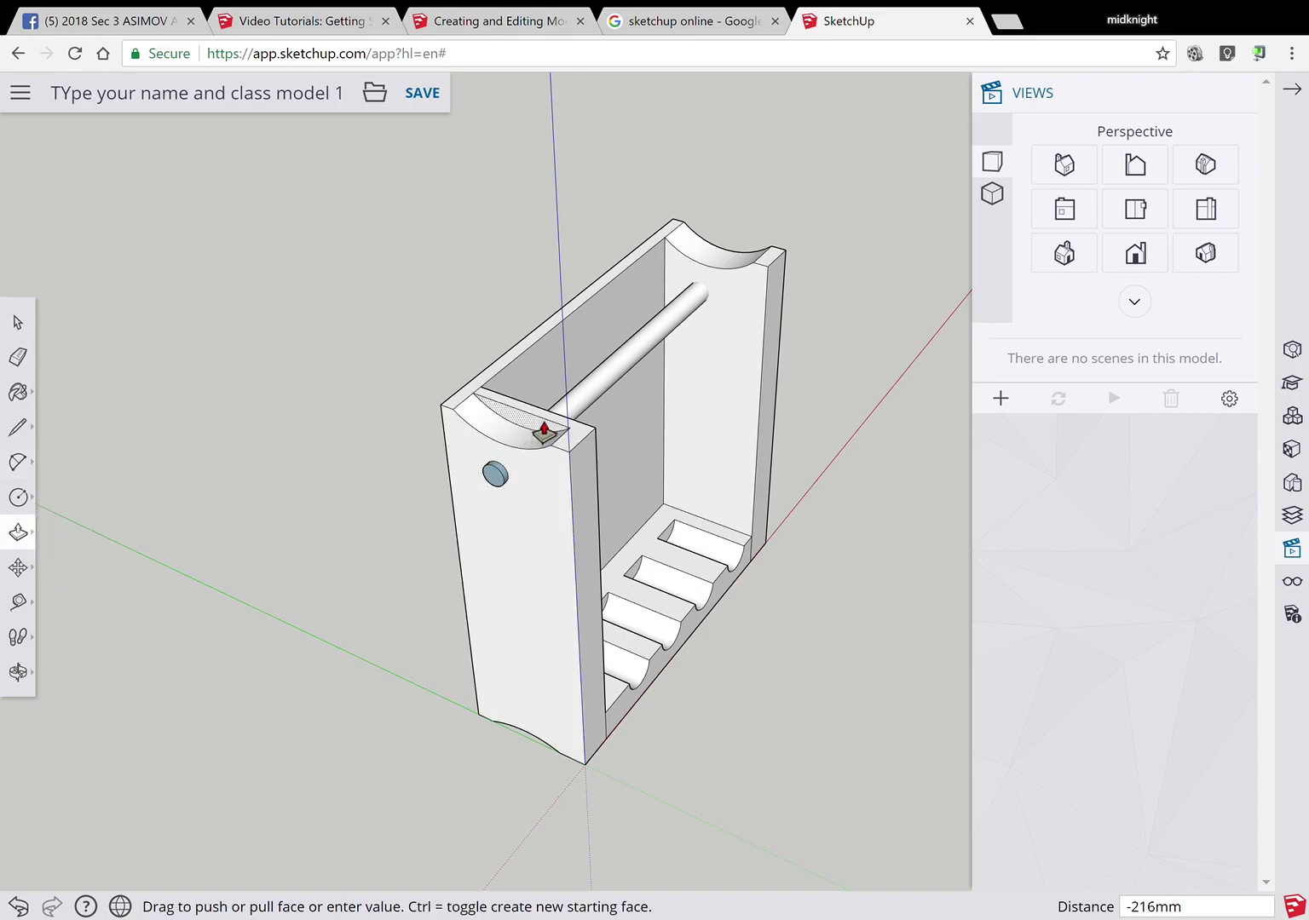
left_click(546, 432)
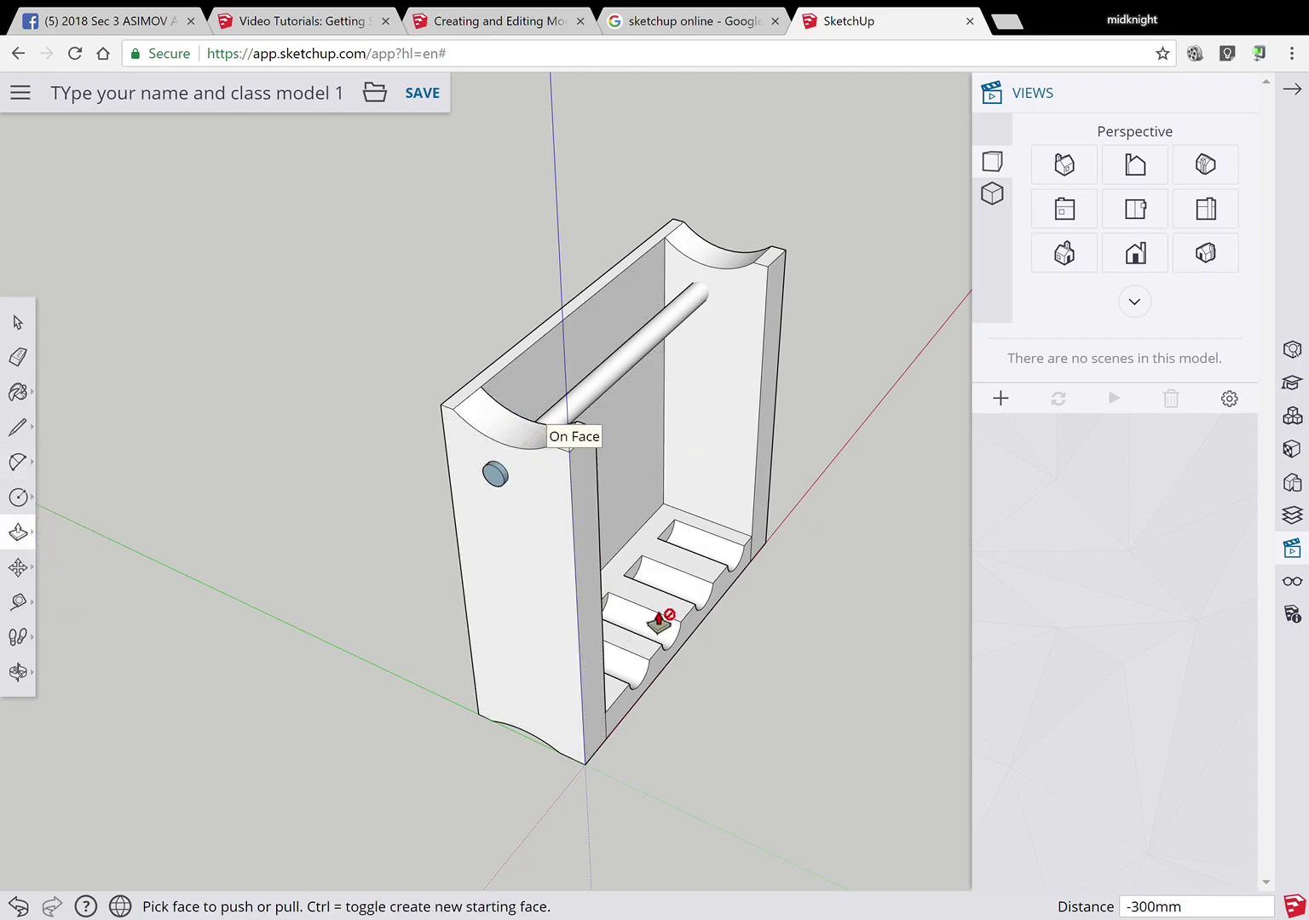
- Add a linear dimension for the height of the side wall at the origin, placed outside the model
left_click(19, 672)
left_click_drag(814, 712, 534, 496)
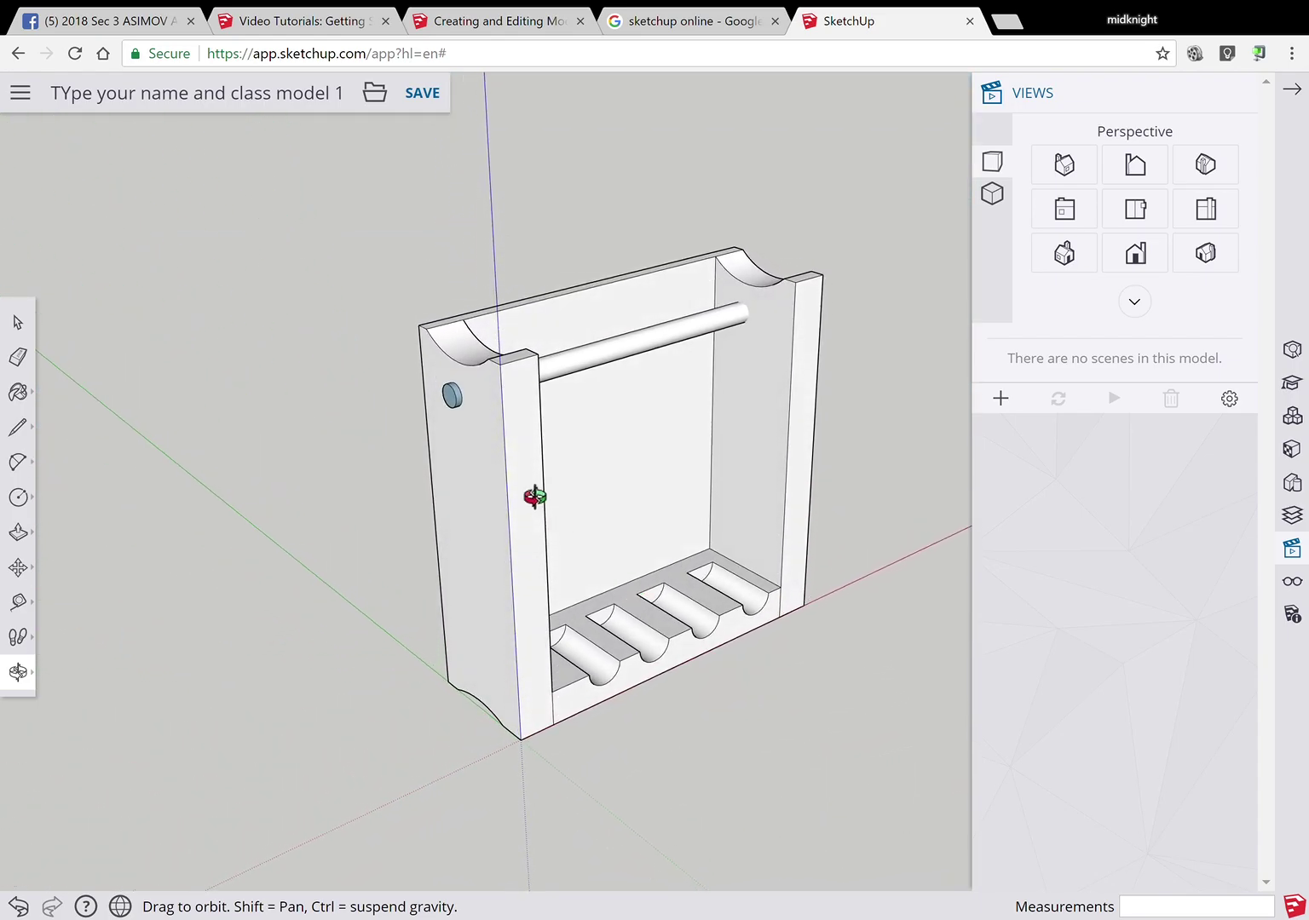
left_click_drag(835, 765, 826, 600)
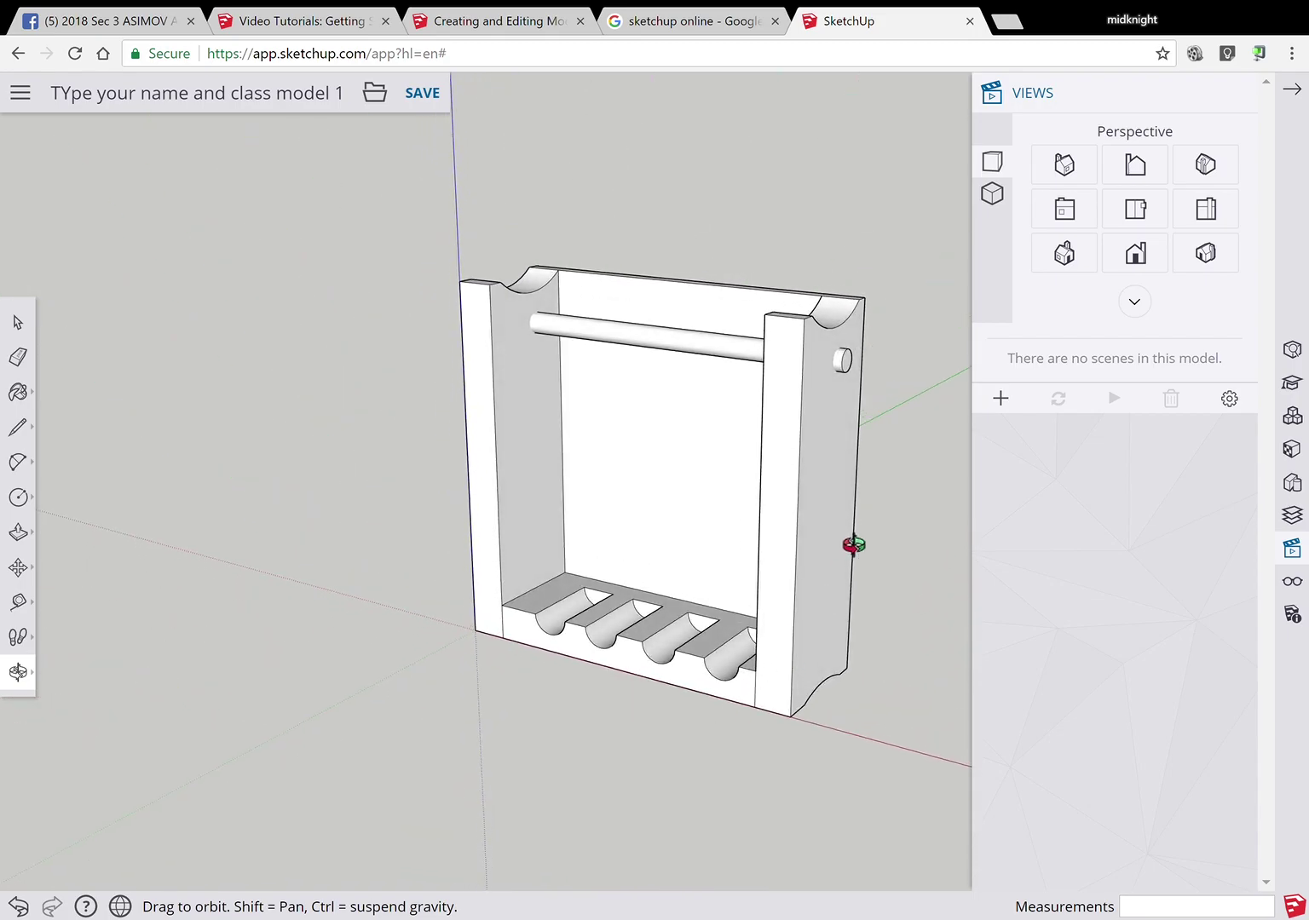
left_click_drag(878, 699, 251, 766)
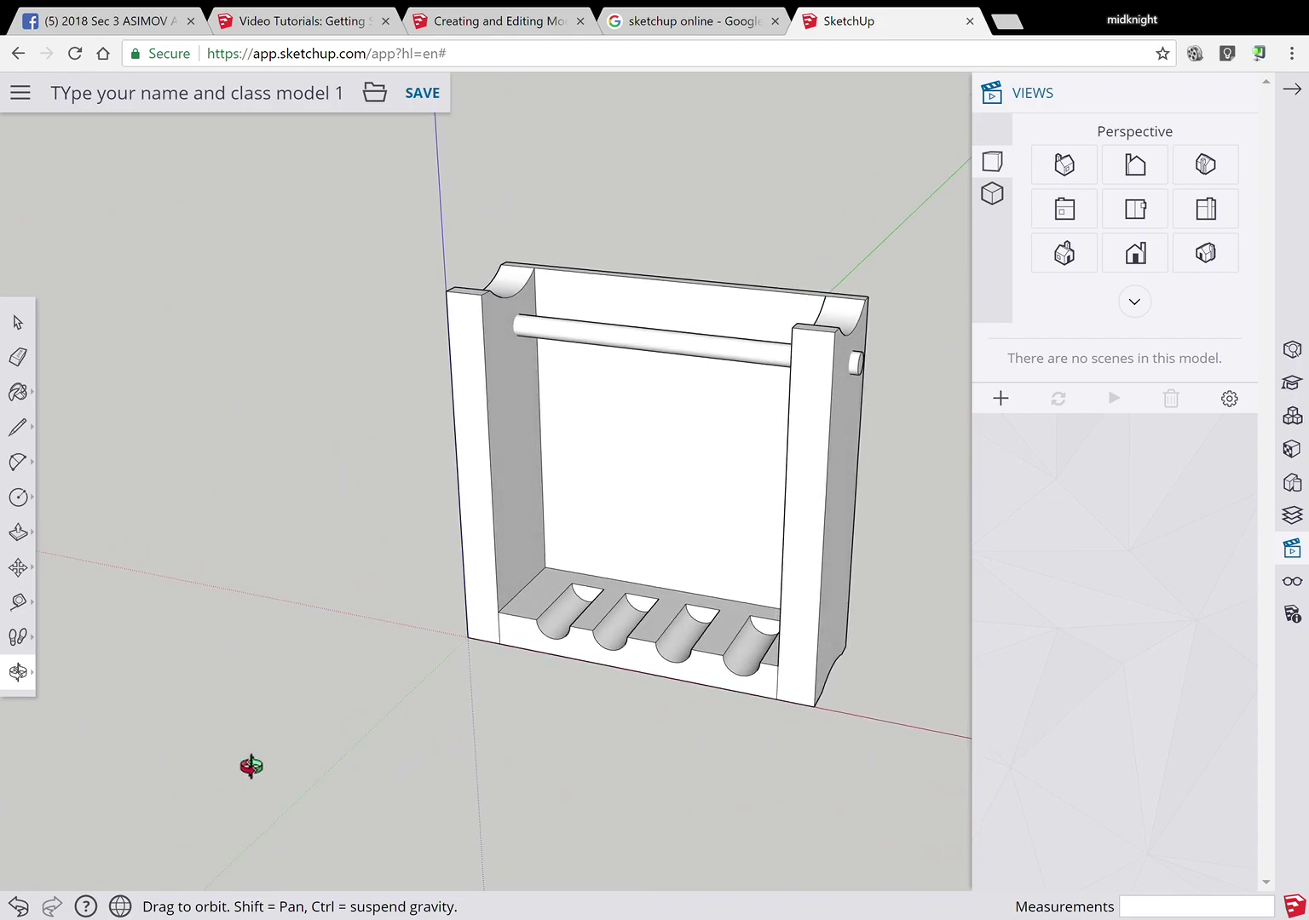
left_click(26, 603)
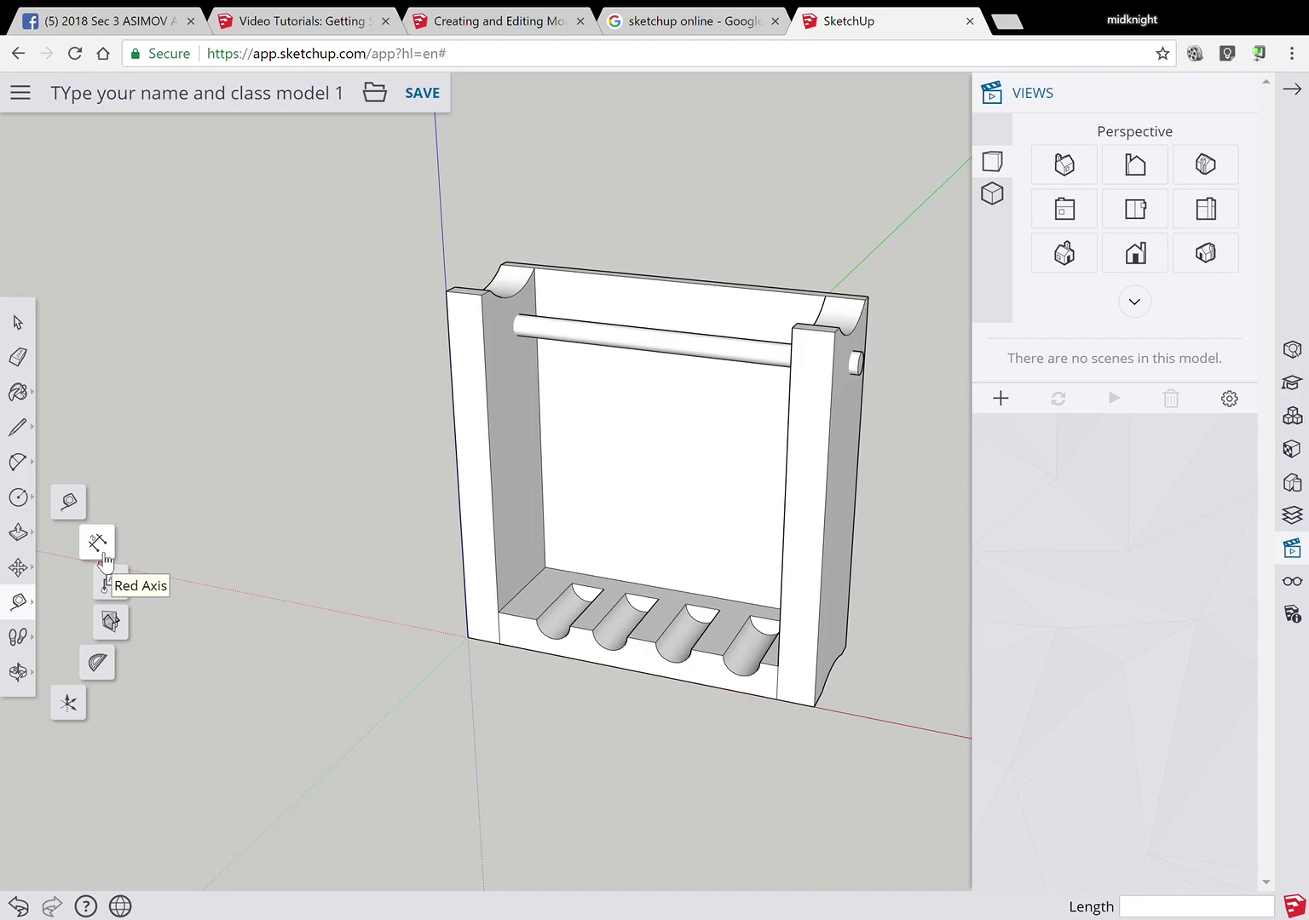
left_click(99, 543)
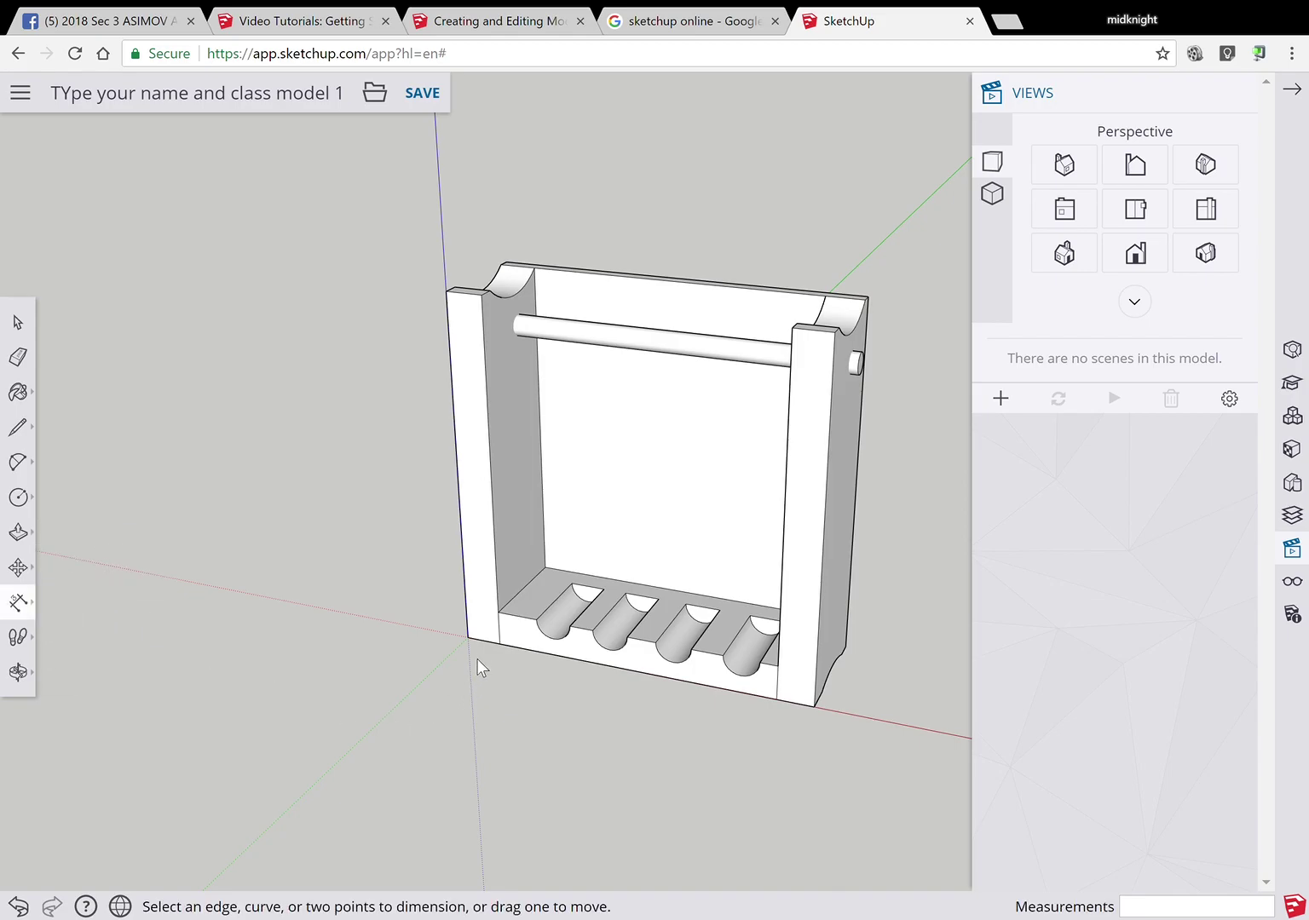
left_click(467, 638)
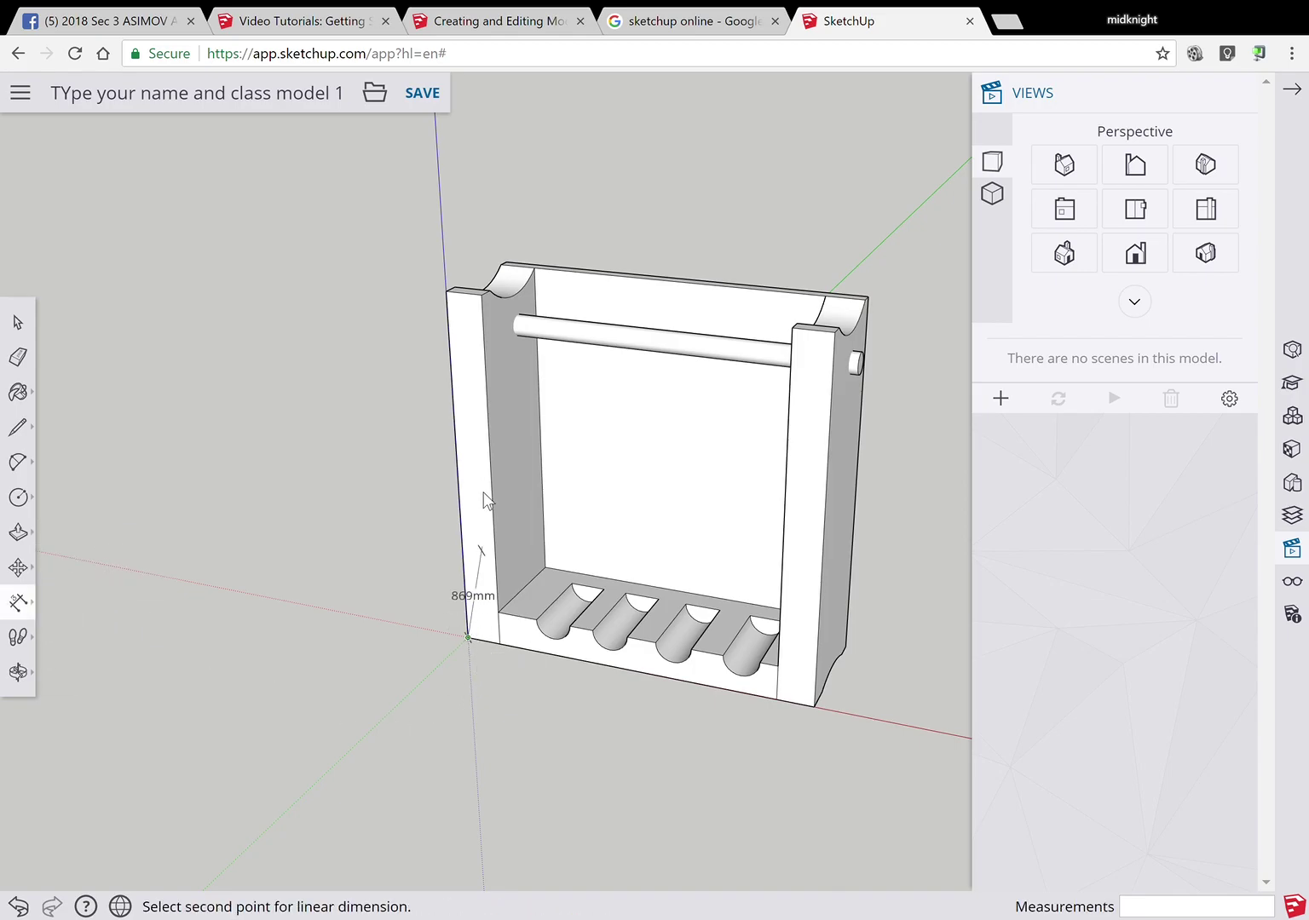
left_click(444, 290)
left_click(353, 357)
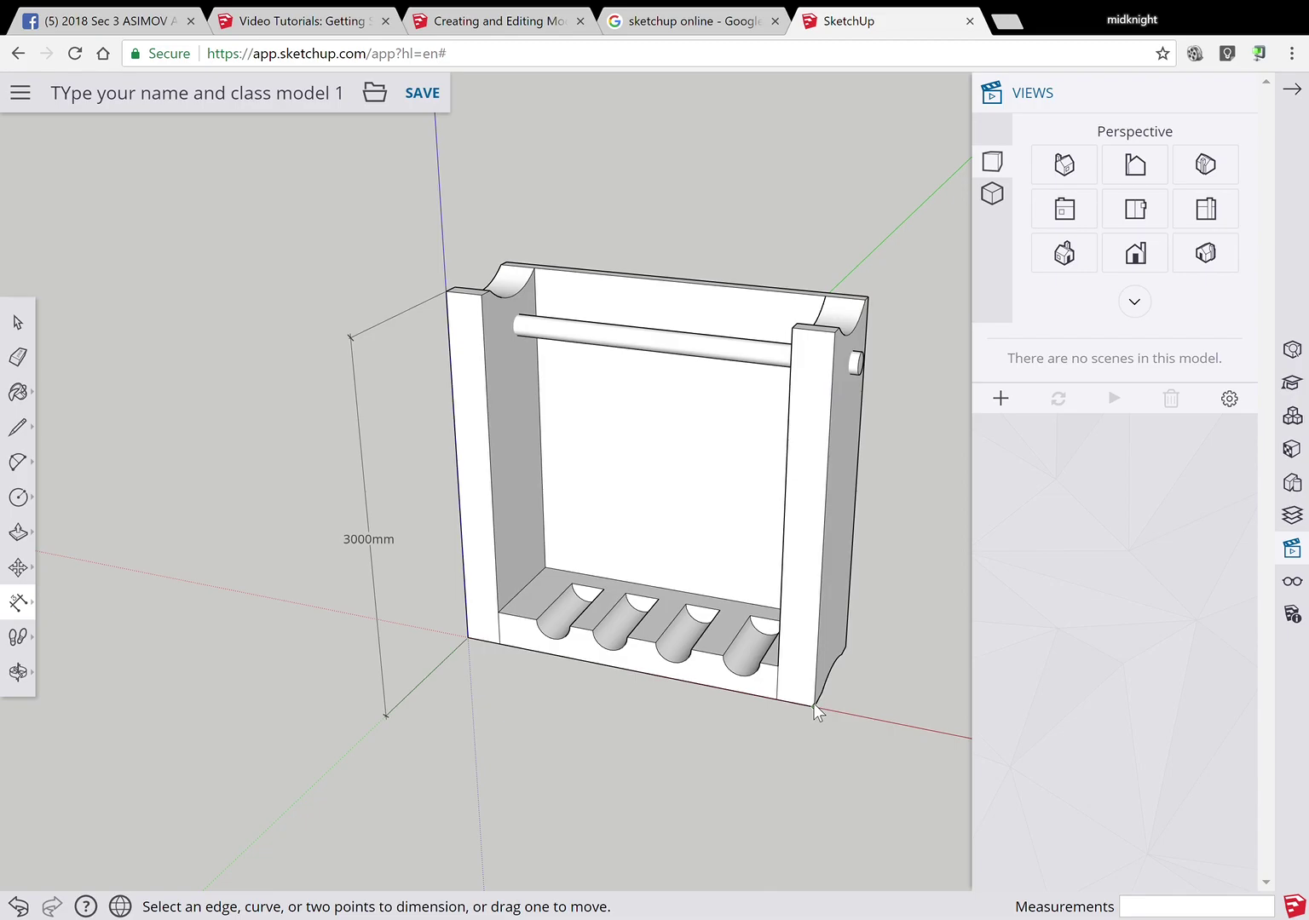
- Add a linear dimension for the top depth of the side wall farther from the origin, placed outside the model
left_click(836, 333)
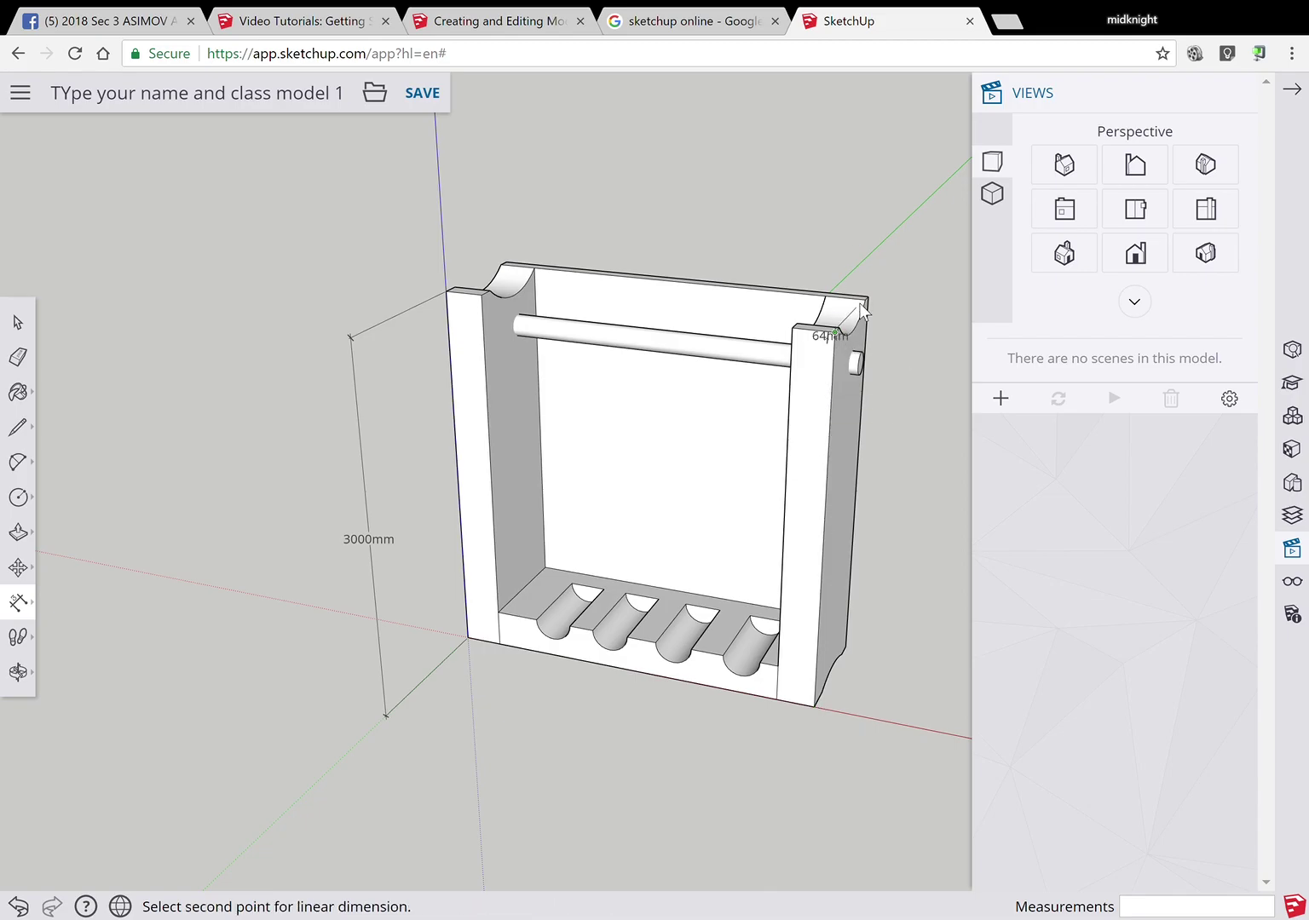
left_click(869, 297)
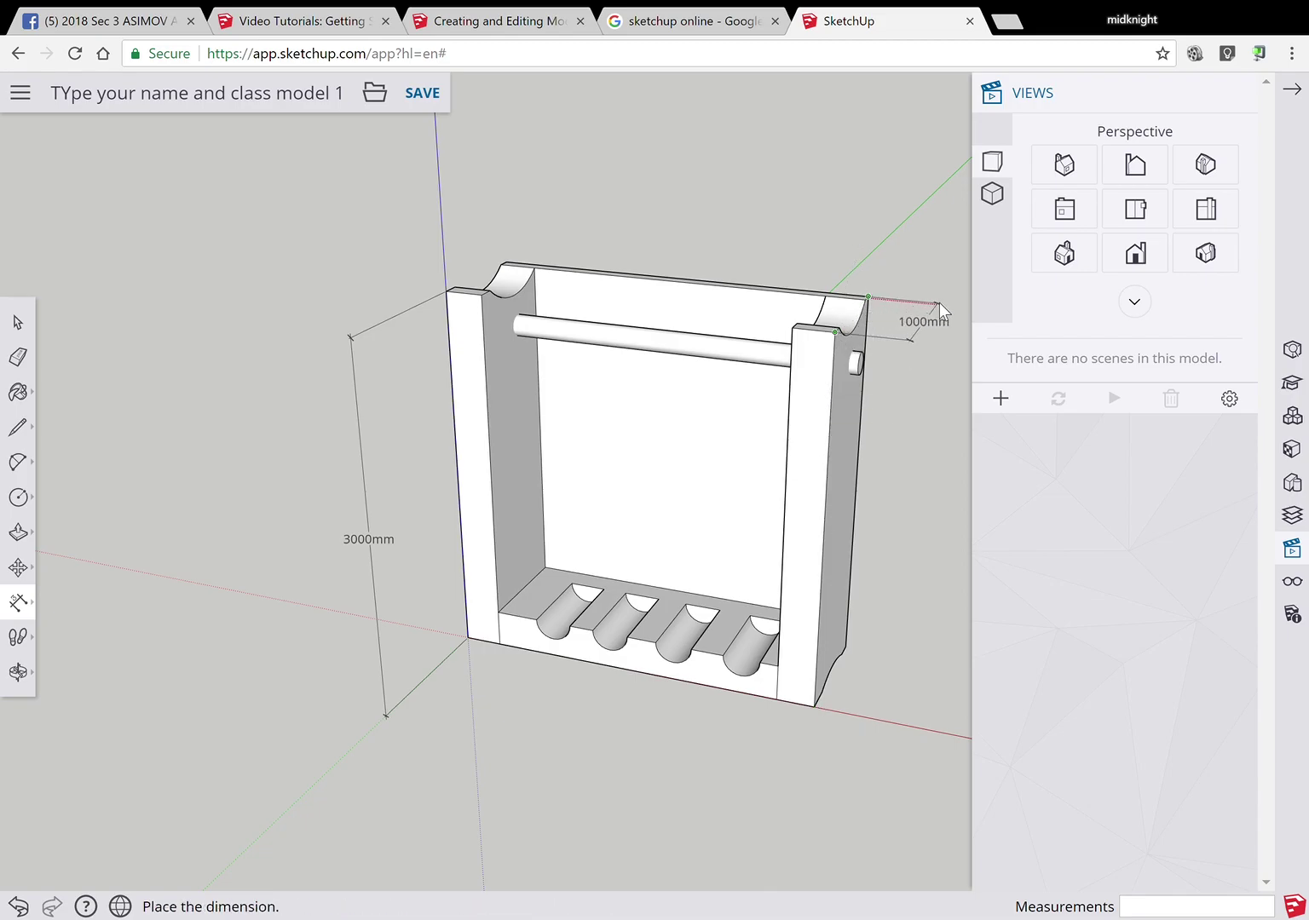
left_click(939, 302)
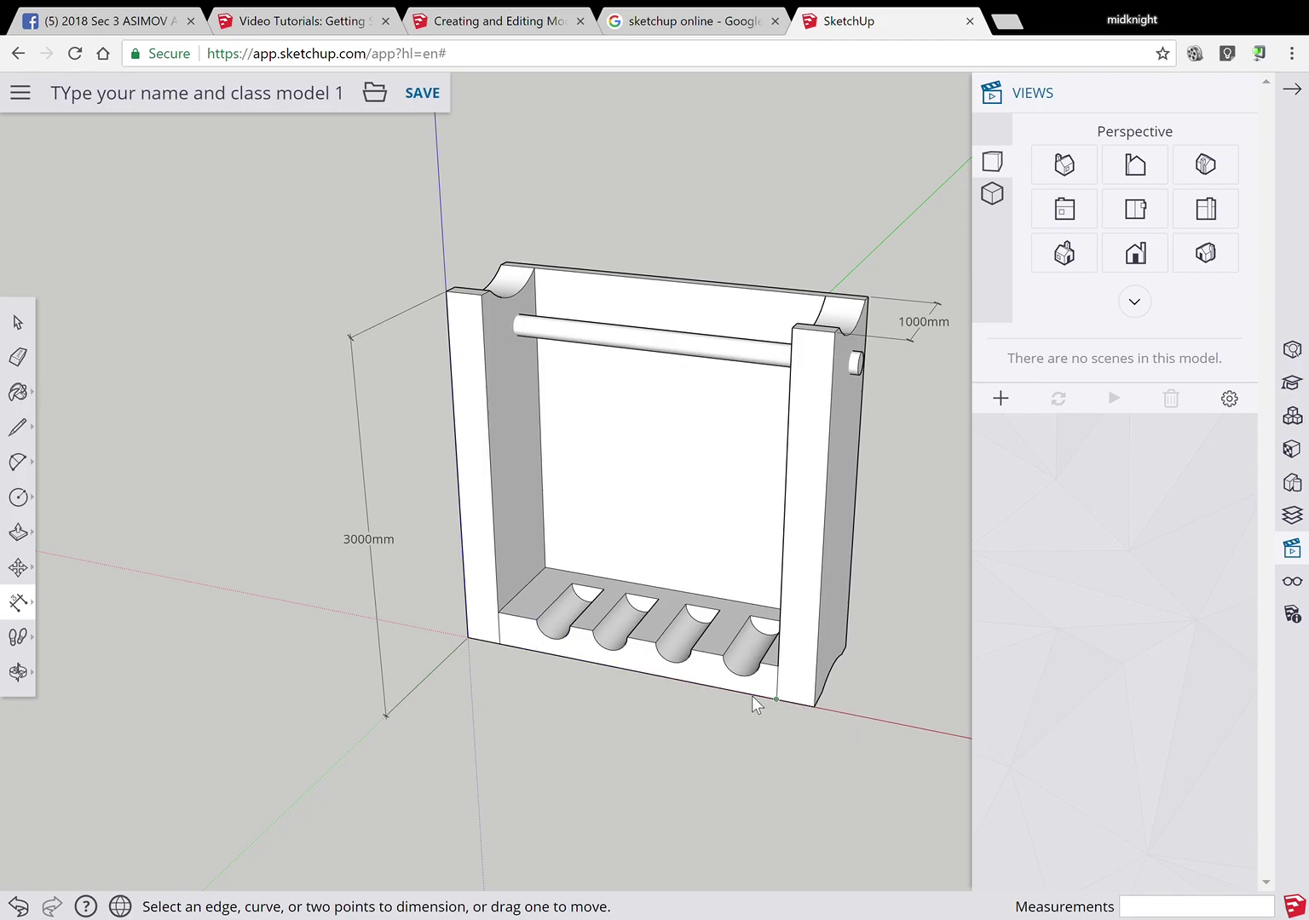
- Dimension the width of the floor groove farthest from the origin above it, and the gap to its neighbouring groove below the floor
left_click(722, 657)
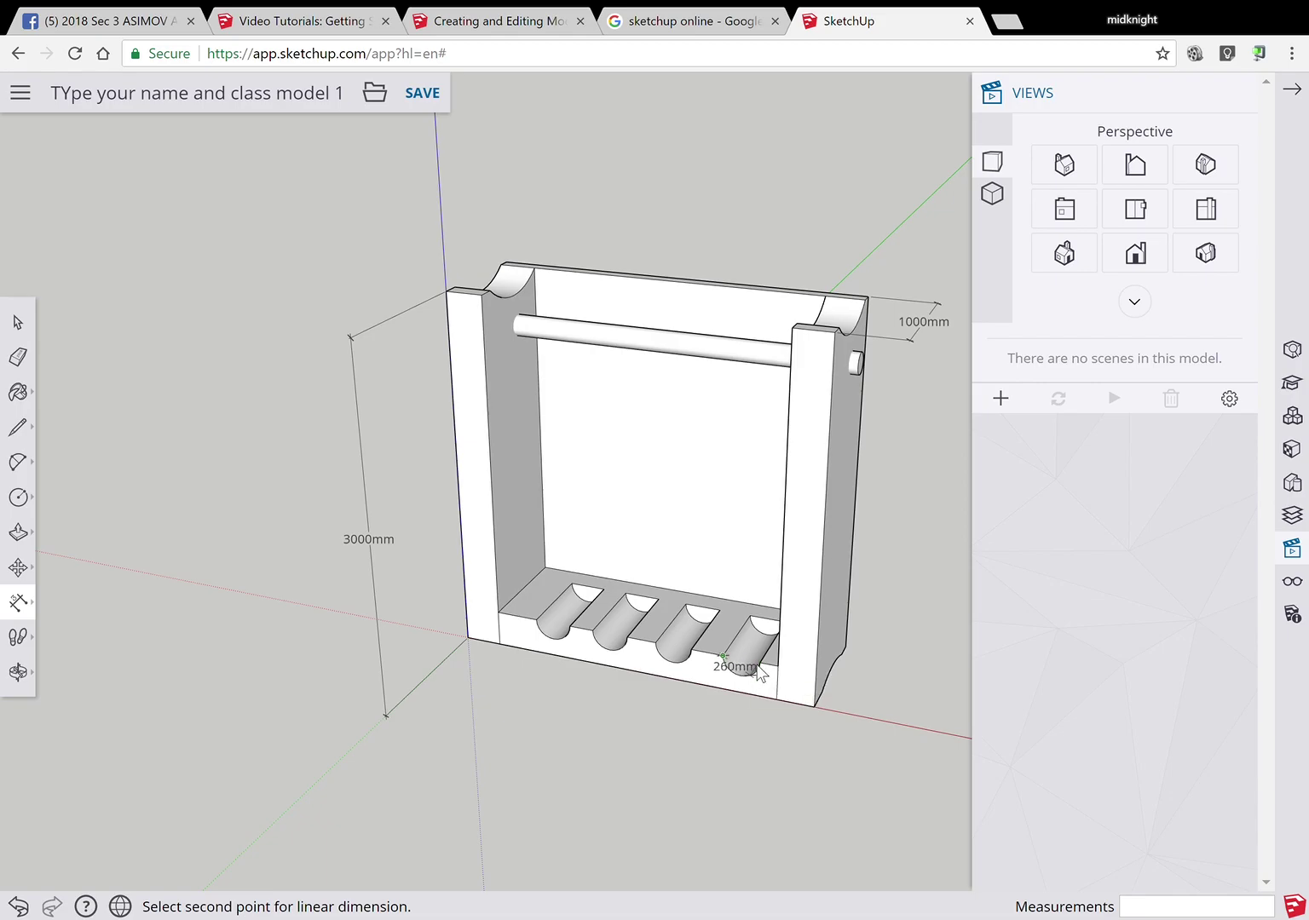
left_click(759, 663)
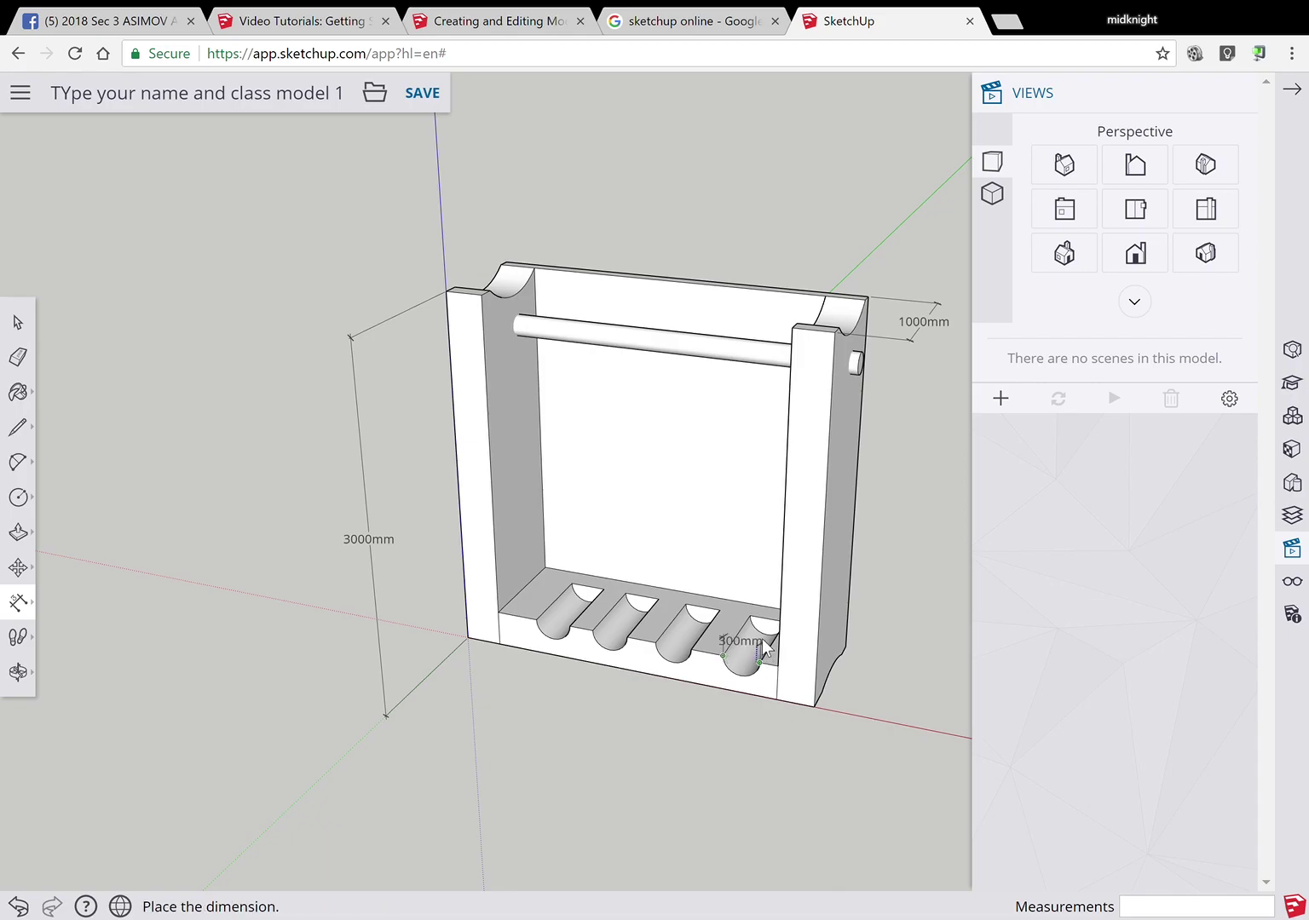
left_click(766, 569)
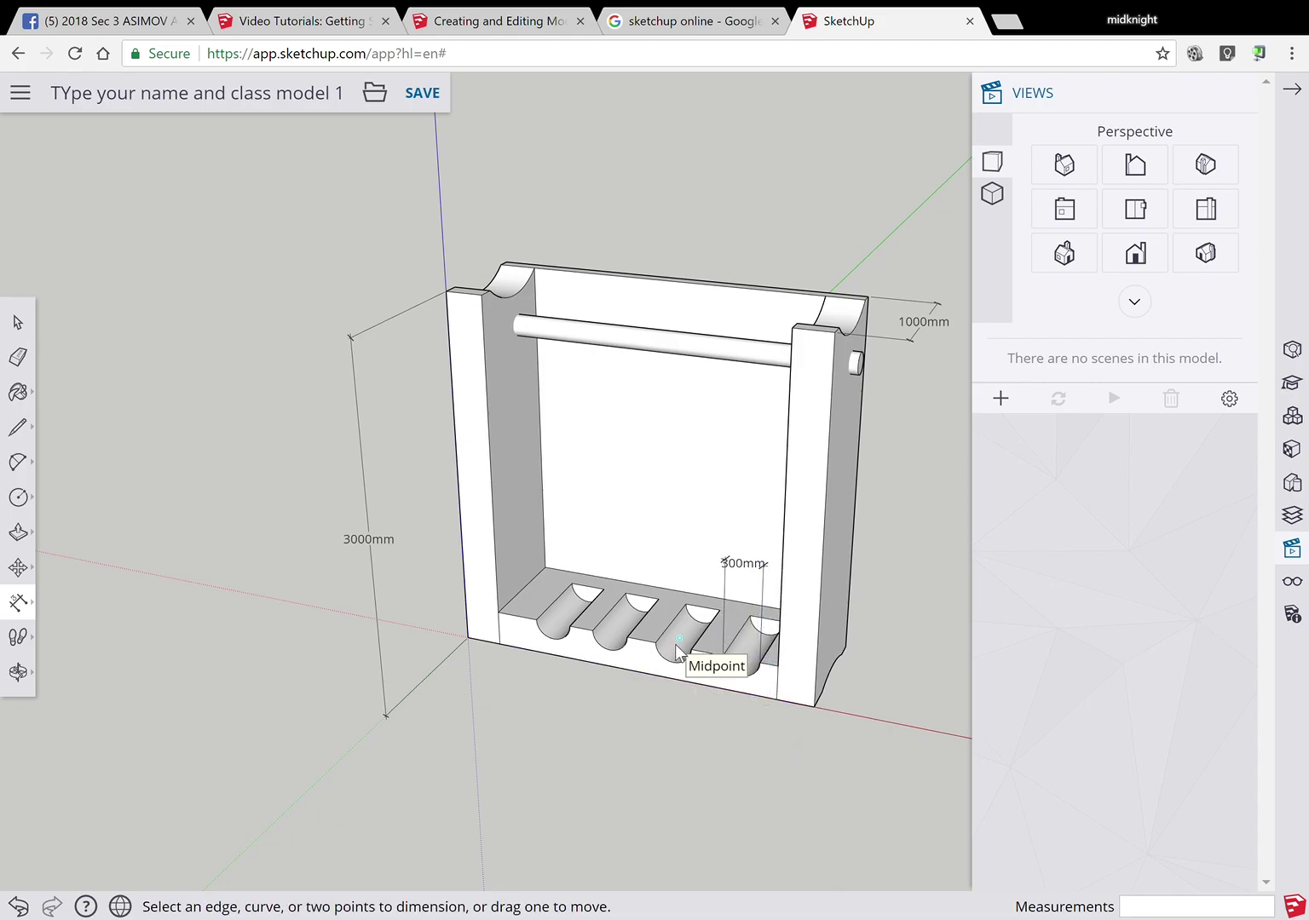
left_click(722, 656)
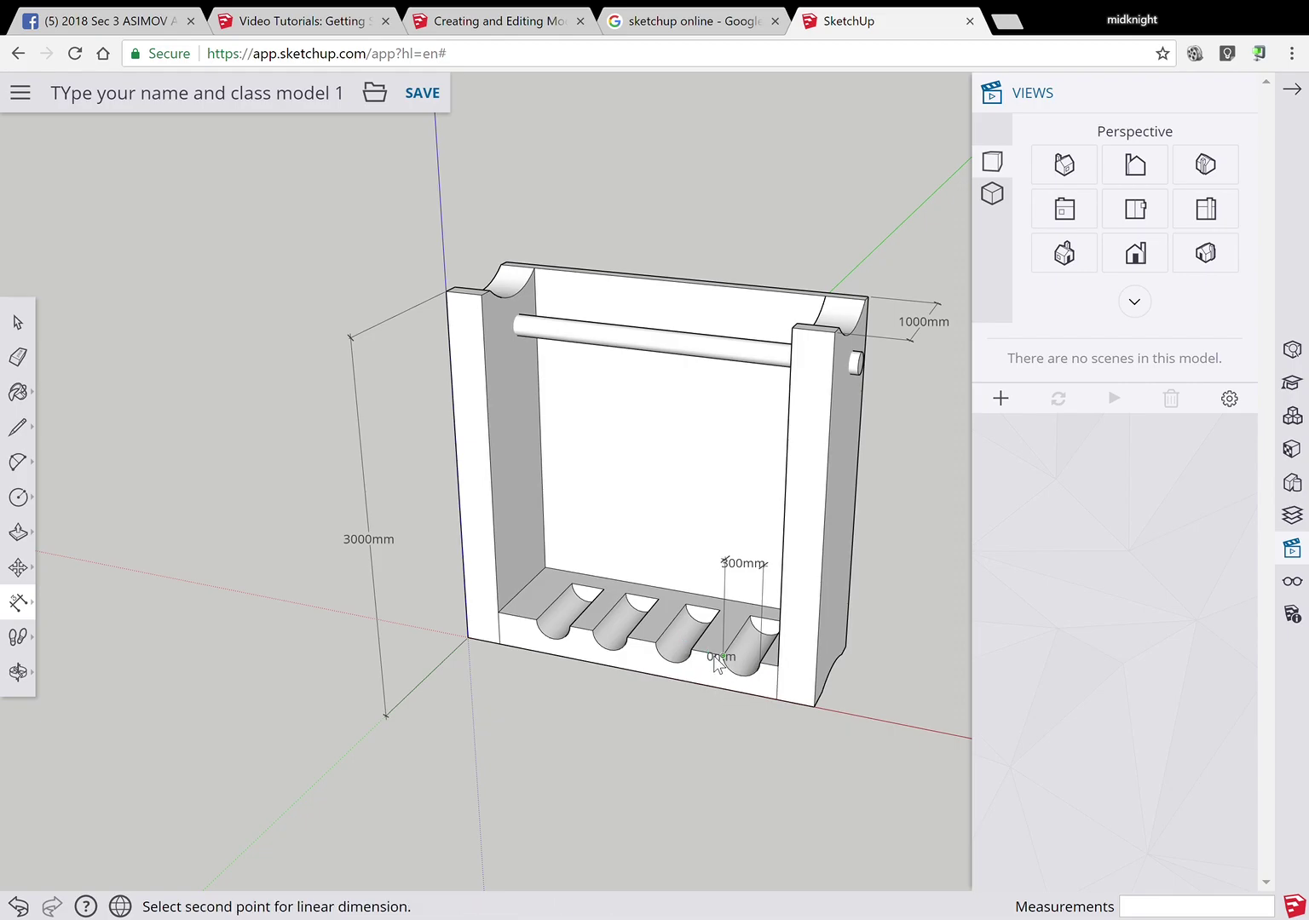
left_click(691, 651)
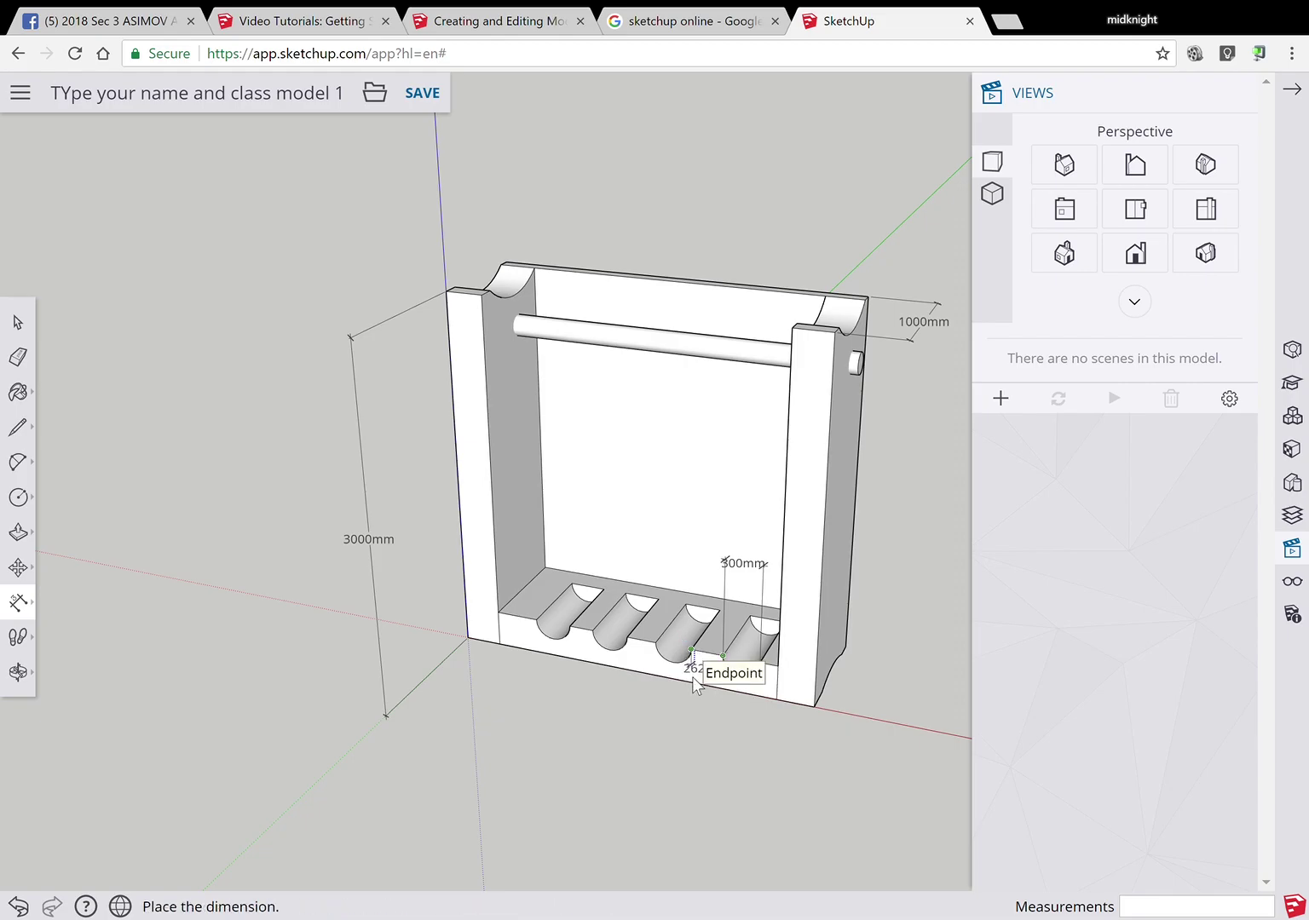
left_click(686, 730)
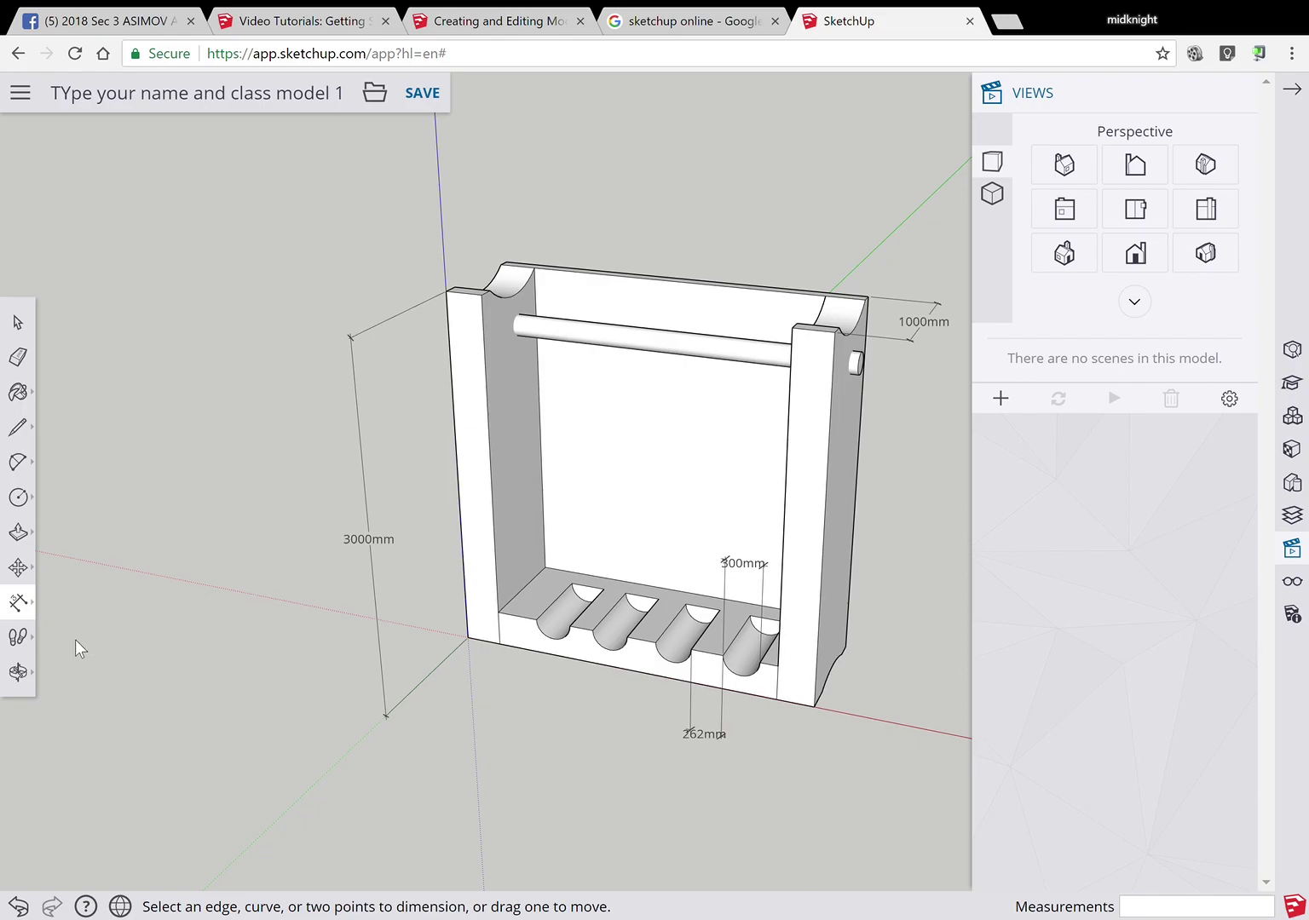
- Add a radius dimension to the curved underside of the side wall farther from the origin
left_click(30, 670)
left_click_drag(775, 751, 306, 535)
left_click(23, 605)
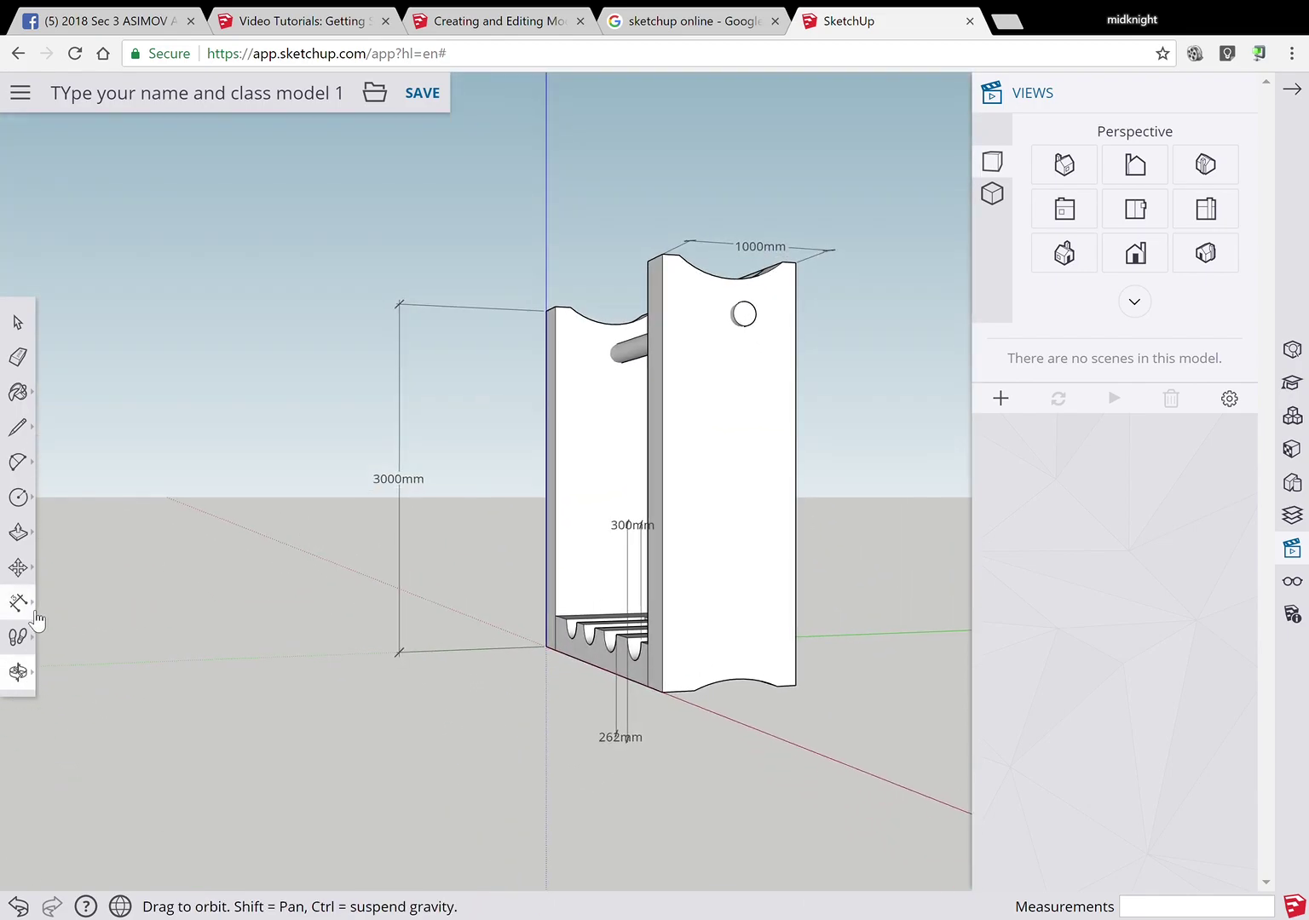
left_click(733, 687)
left_click(728, 672)
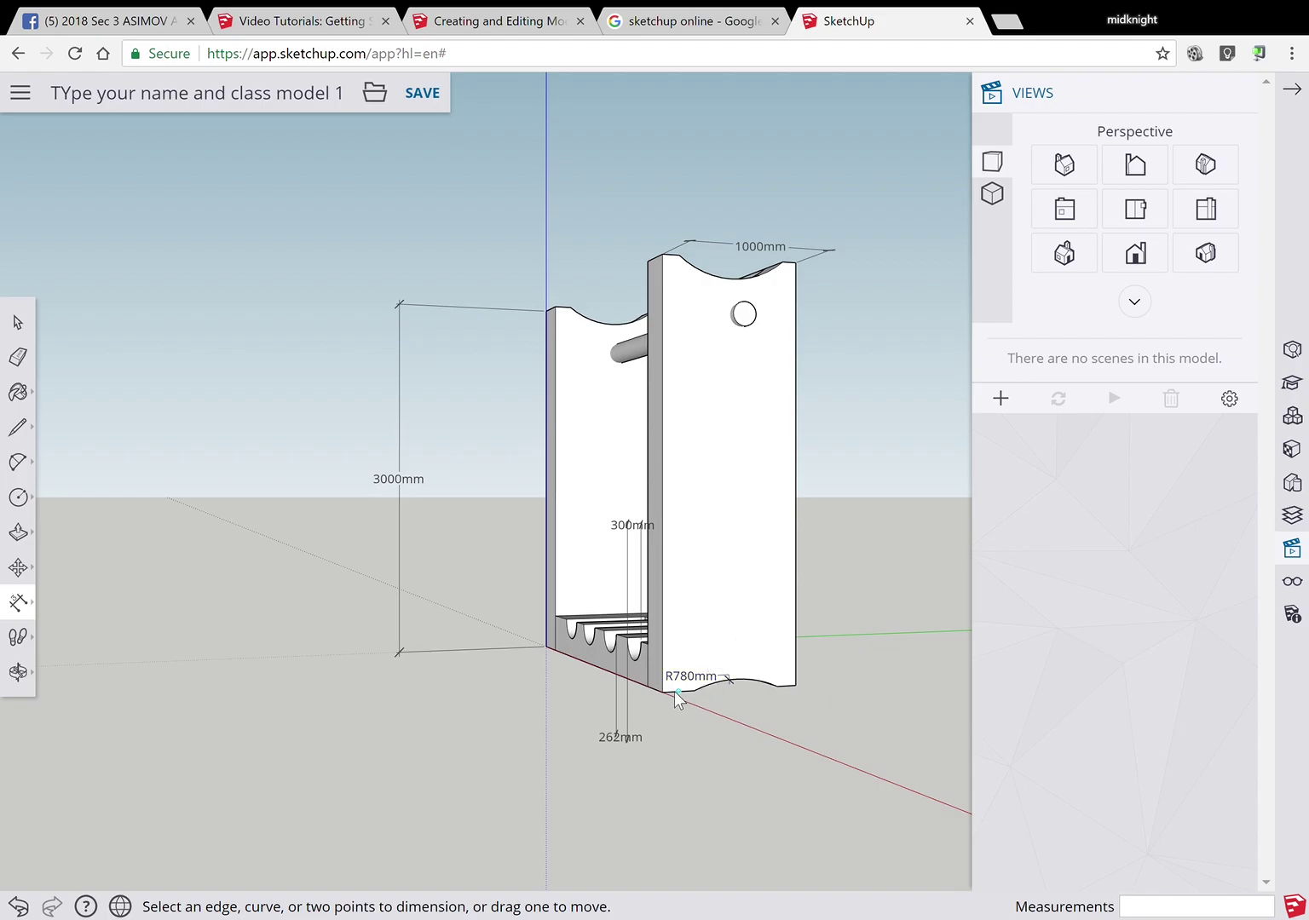
- Add a diameter dimension to the rod's protruding end, with its text above and beside the circle
scroll(766, 368, "up", 4)
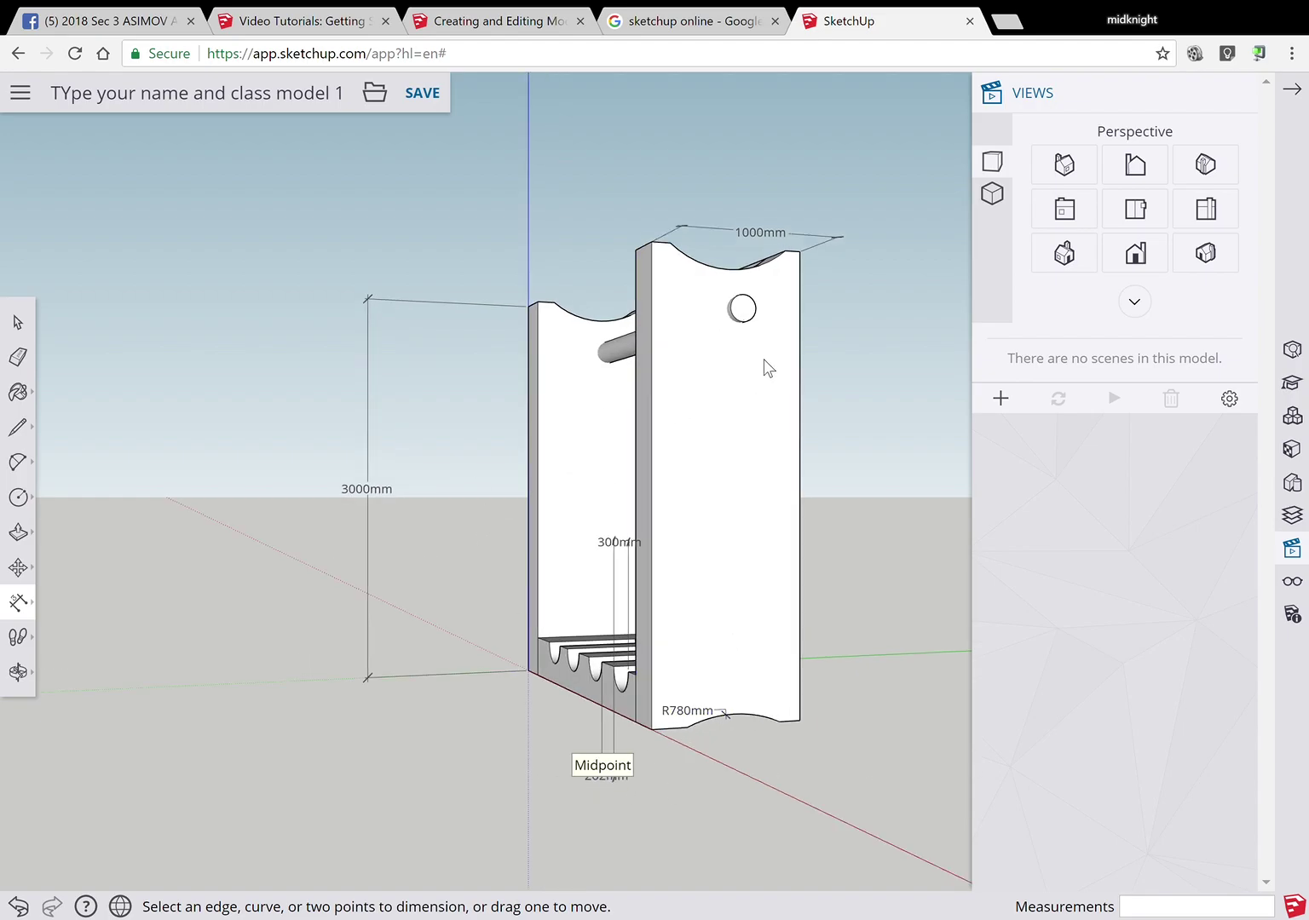
left_click(20, 604)
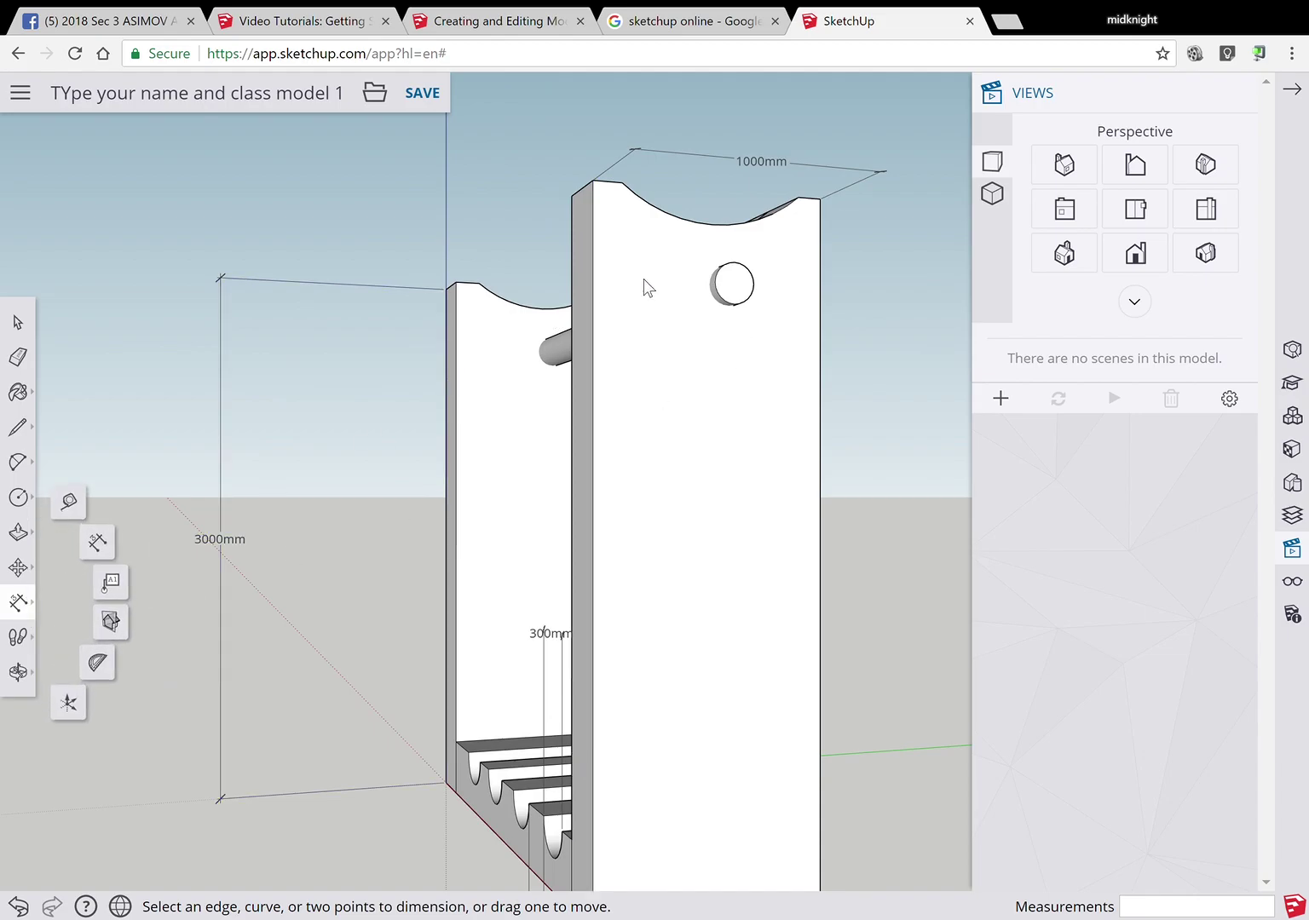
left_click(716, 290)
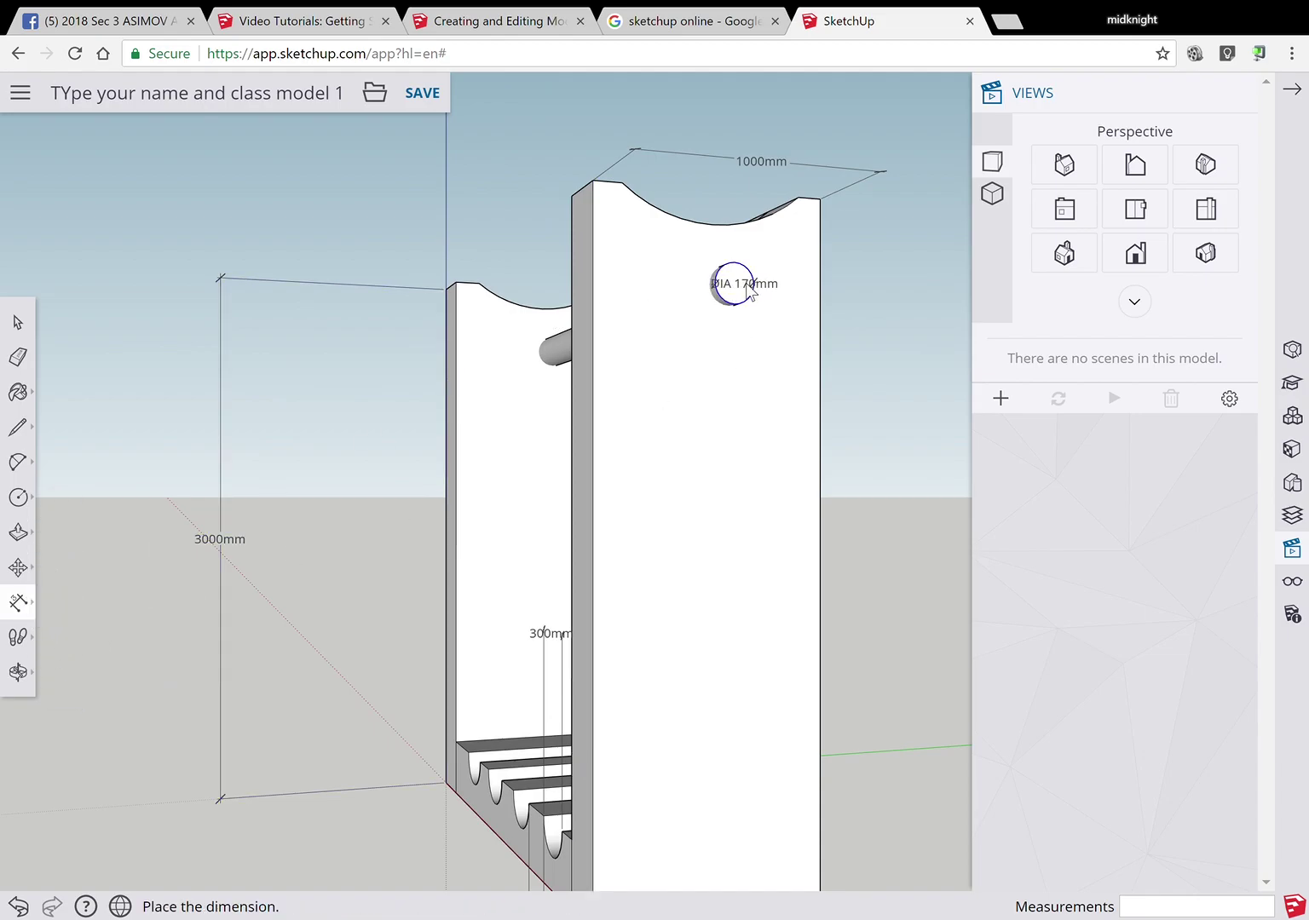
left_click(761, 251)
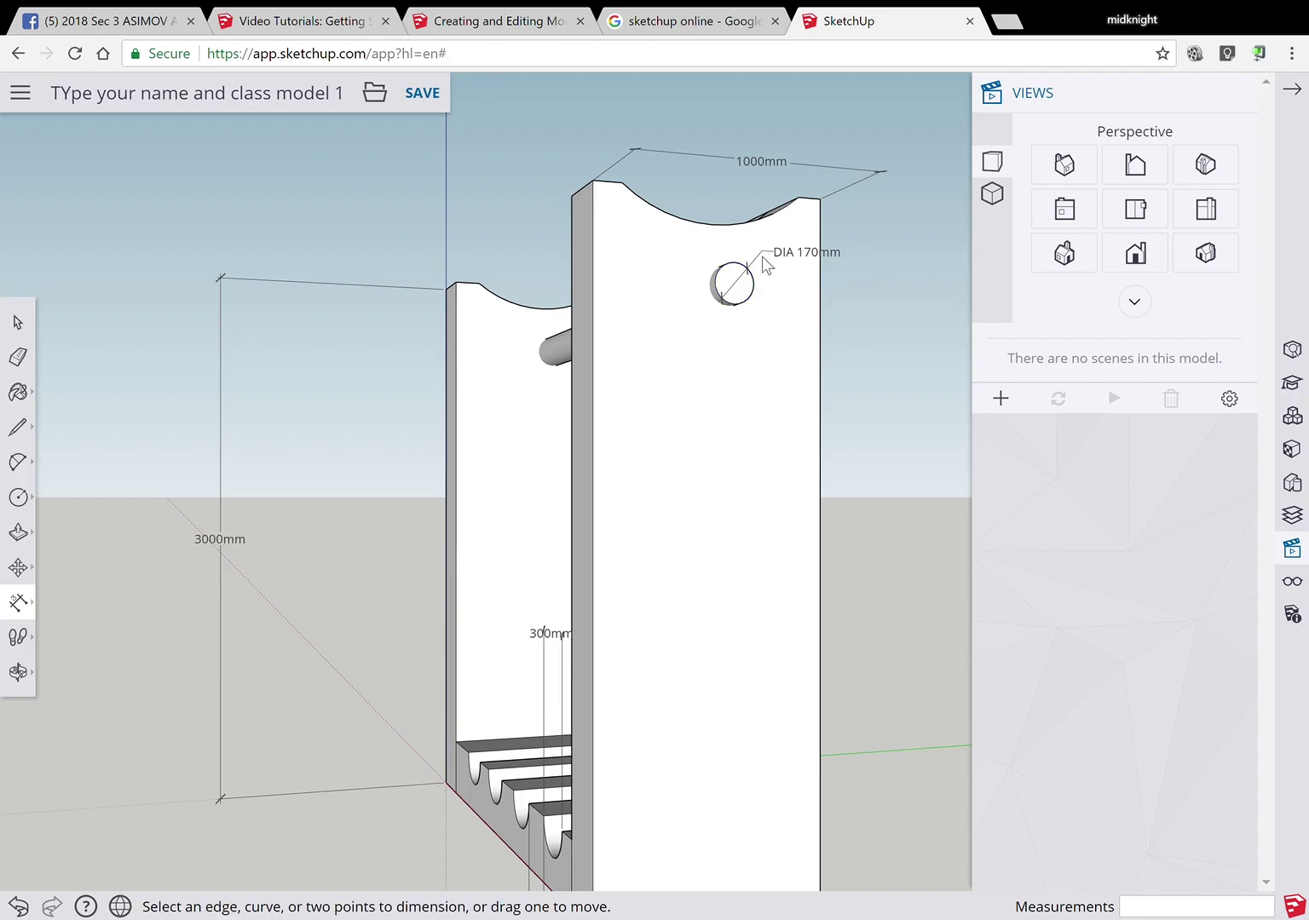
- Add a linear dimension for the thickness of the side wall at the origin, placed above its front top edge
left_click(18, 671)
left_click_drag(227, 666, 681, 724)
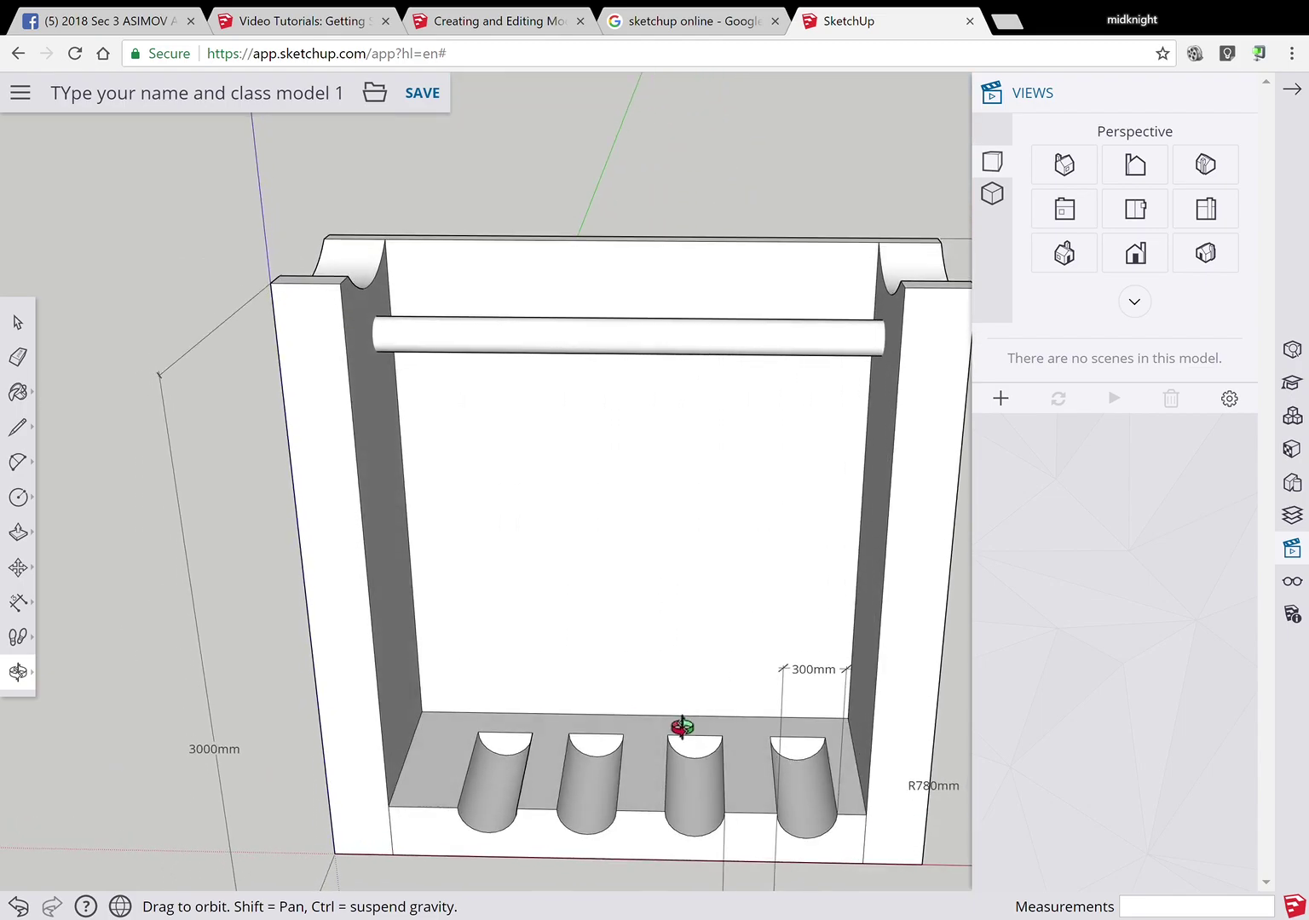
left_click(17, 602)
left_click(273, 287)
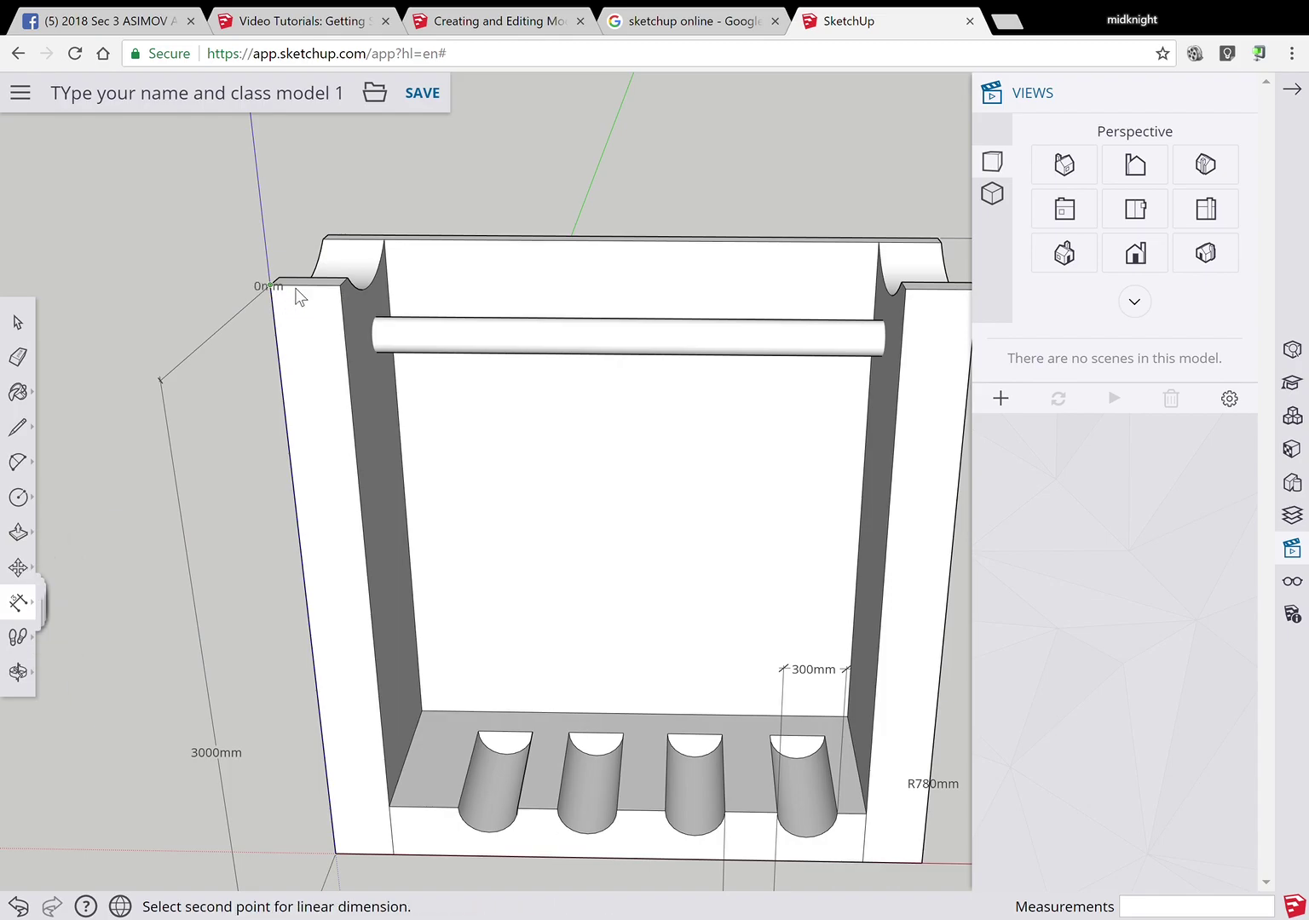
left_click(341, 285)
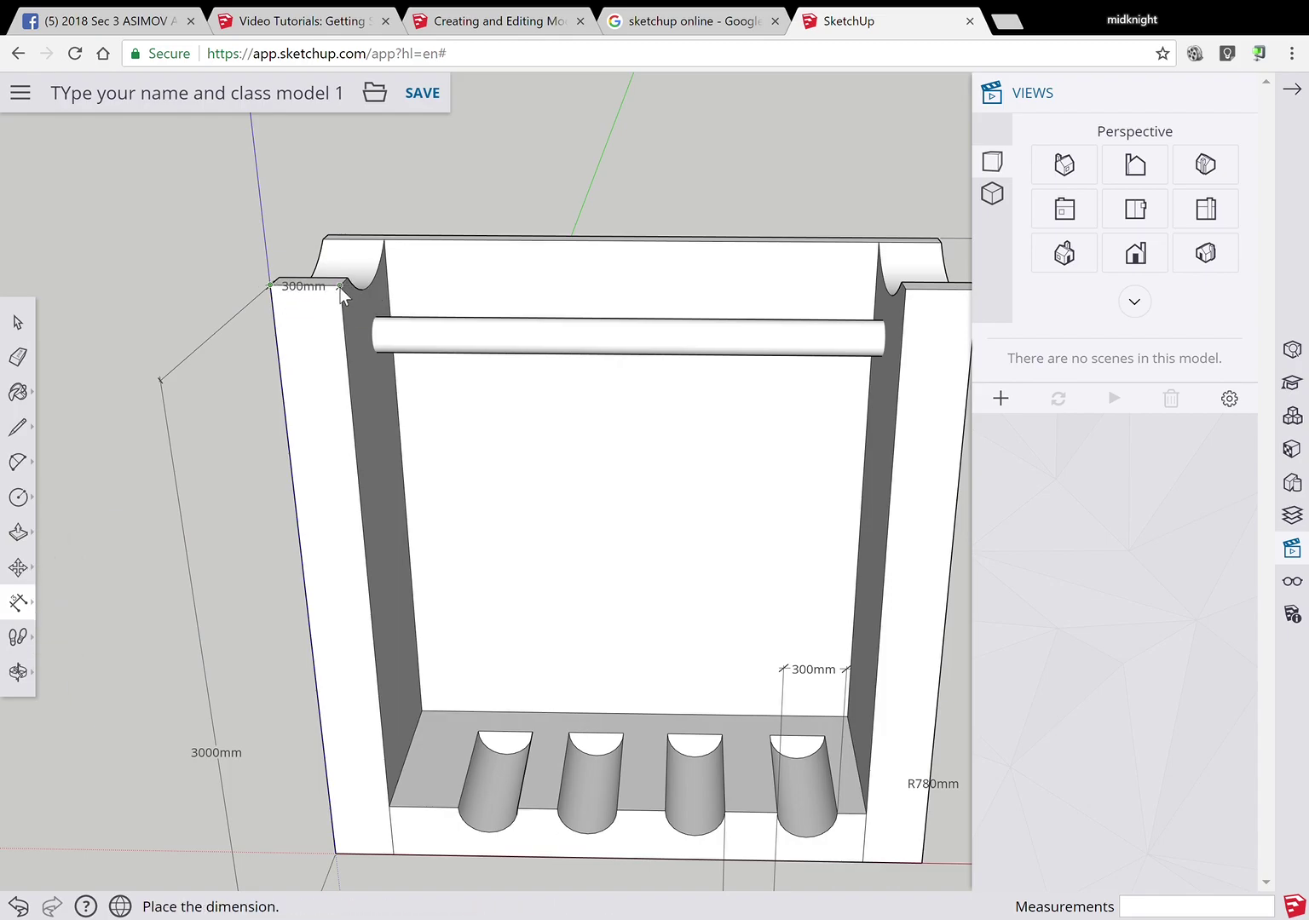
left_click(330, 192)
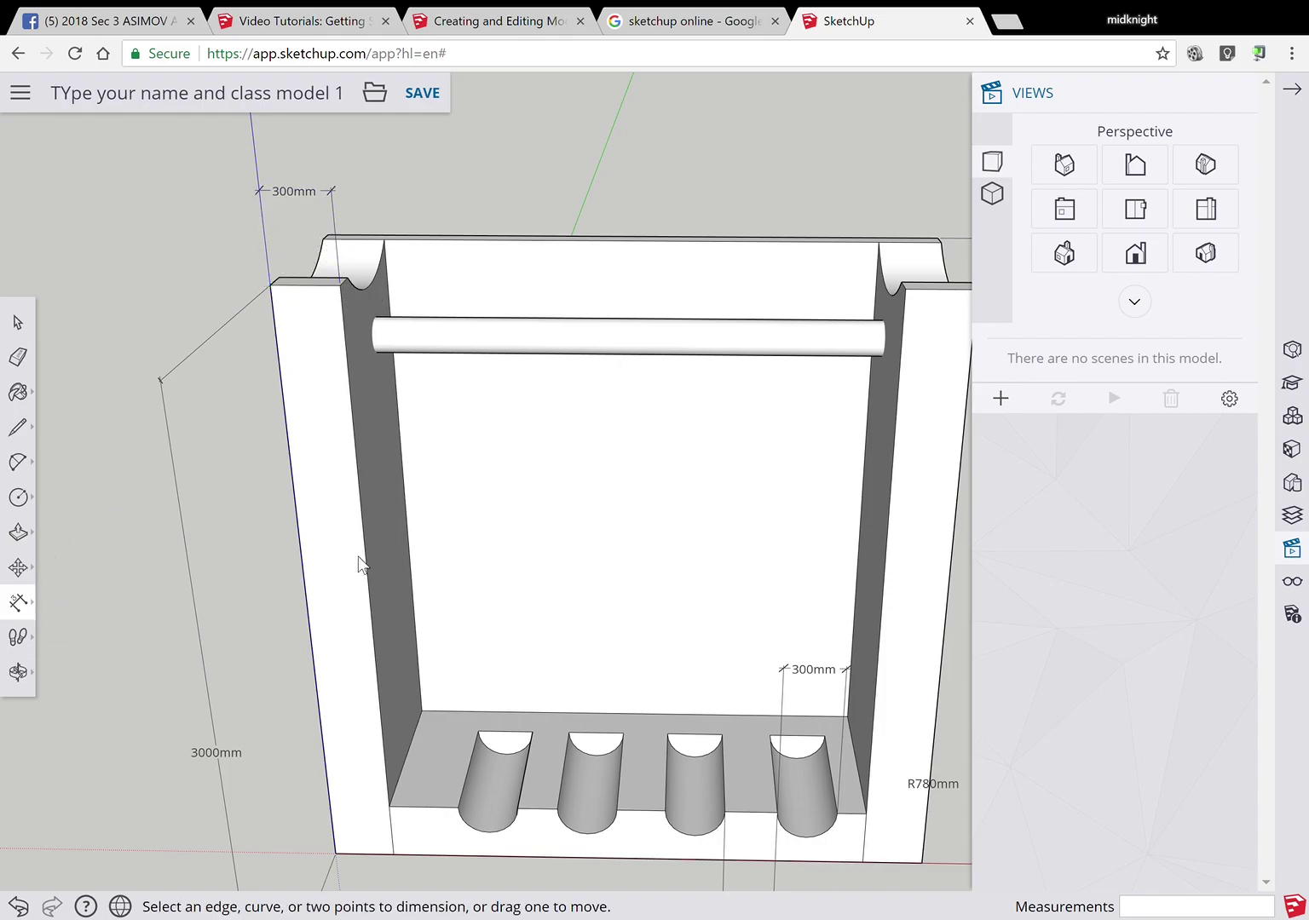
- Save the dimensioned model with the whole structure in an angled front view
scroll(365, 554, "down", 5)
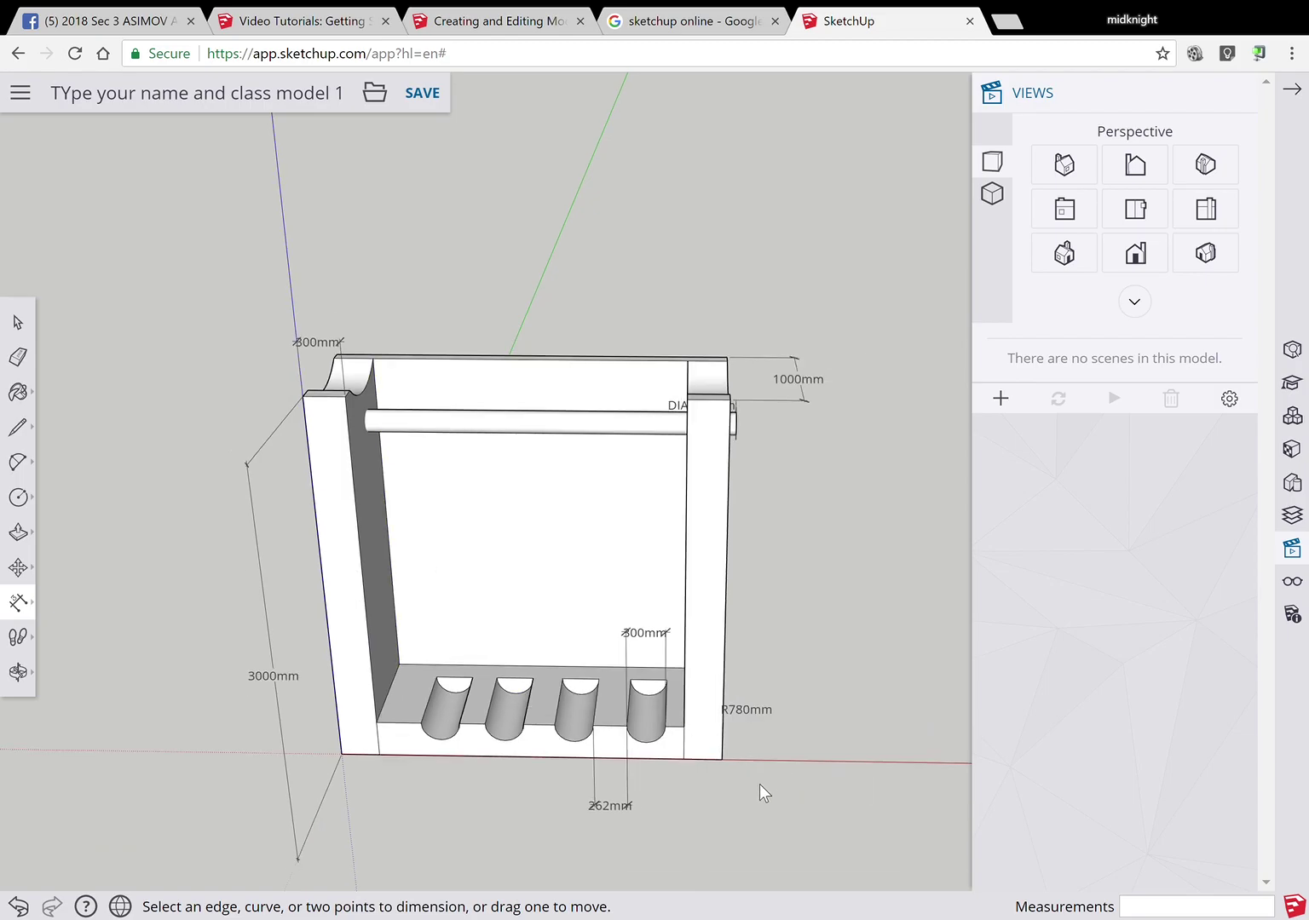
left_click(18, 671)
left_click_drag(801, 678, 387, 724)
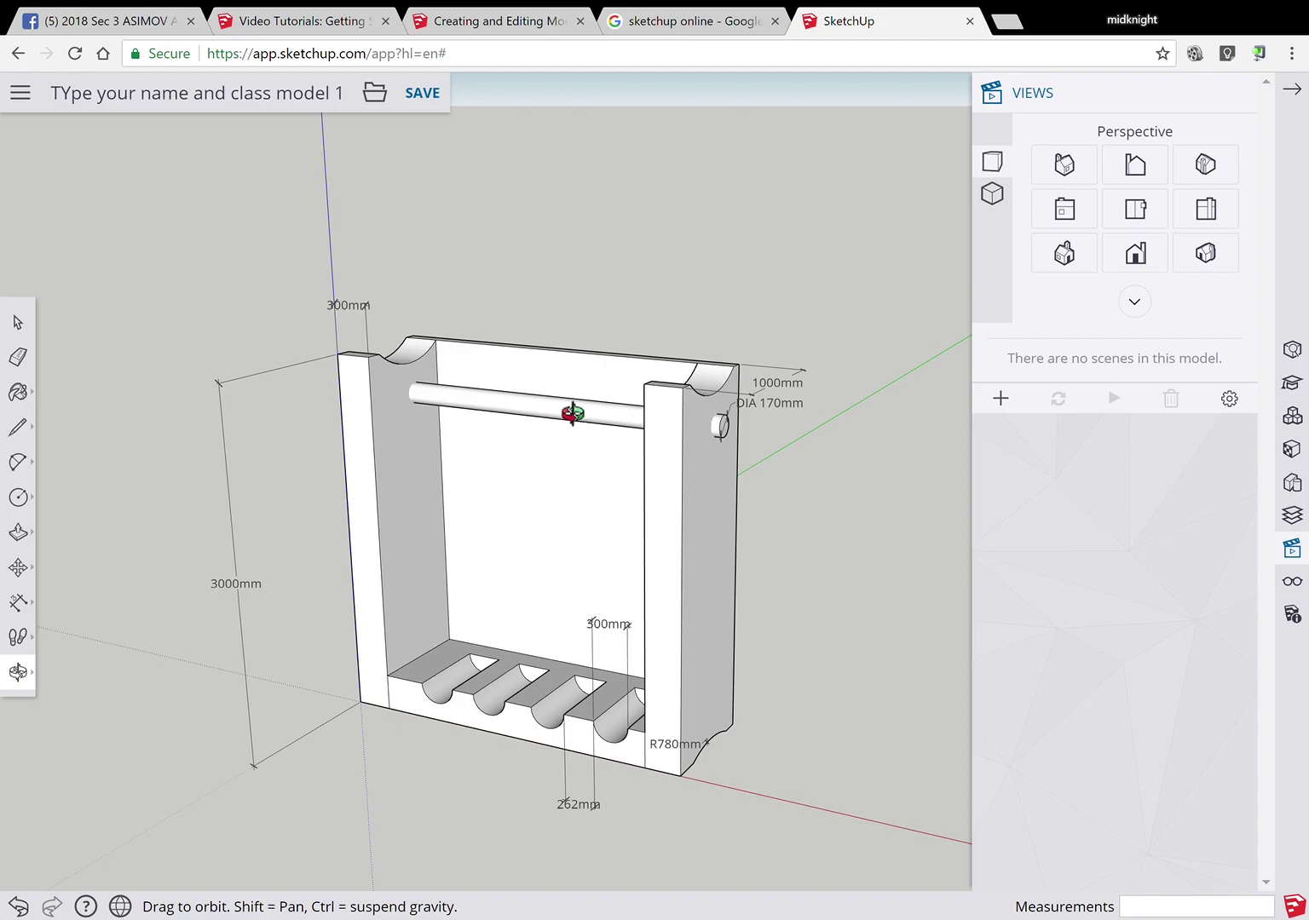
left_click(423, 96)
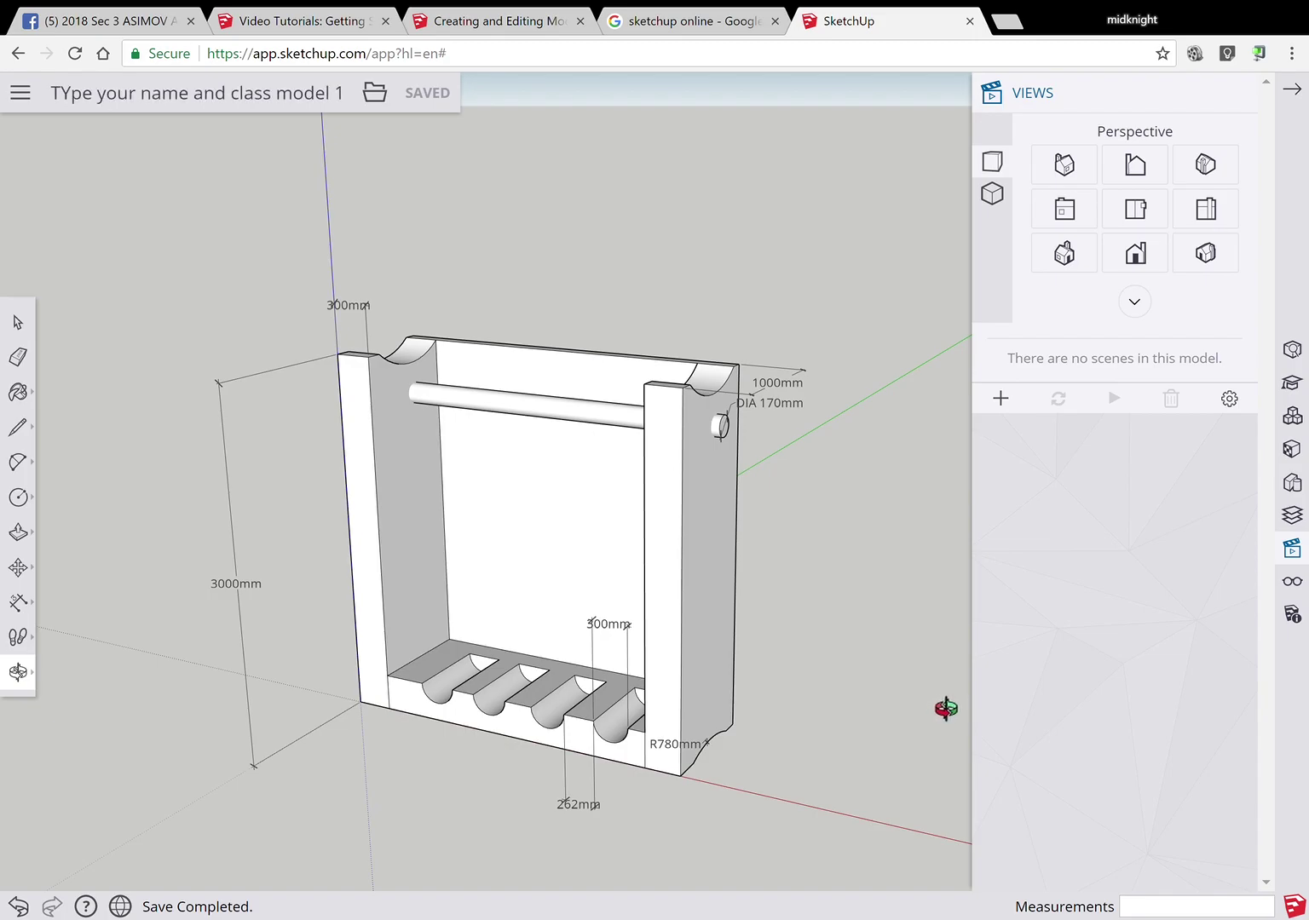
- Attach a leader text reading "YOUR NAME AND CLASS AND MODEL 1" to the back wall's top corner near the origin-side wall, placed above the model
left_click(35, 610)
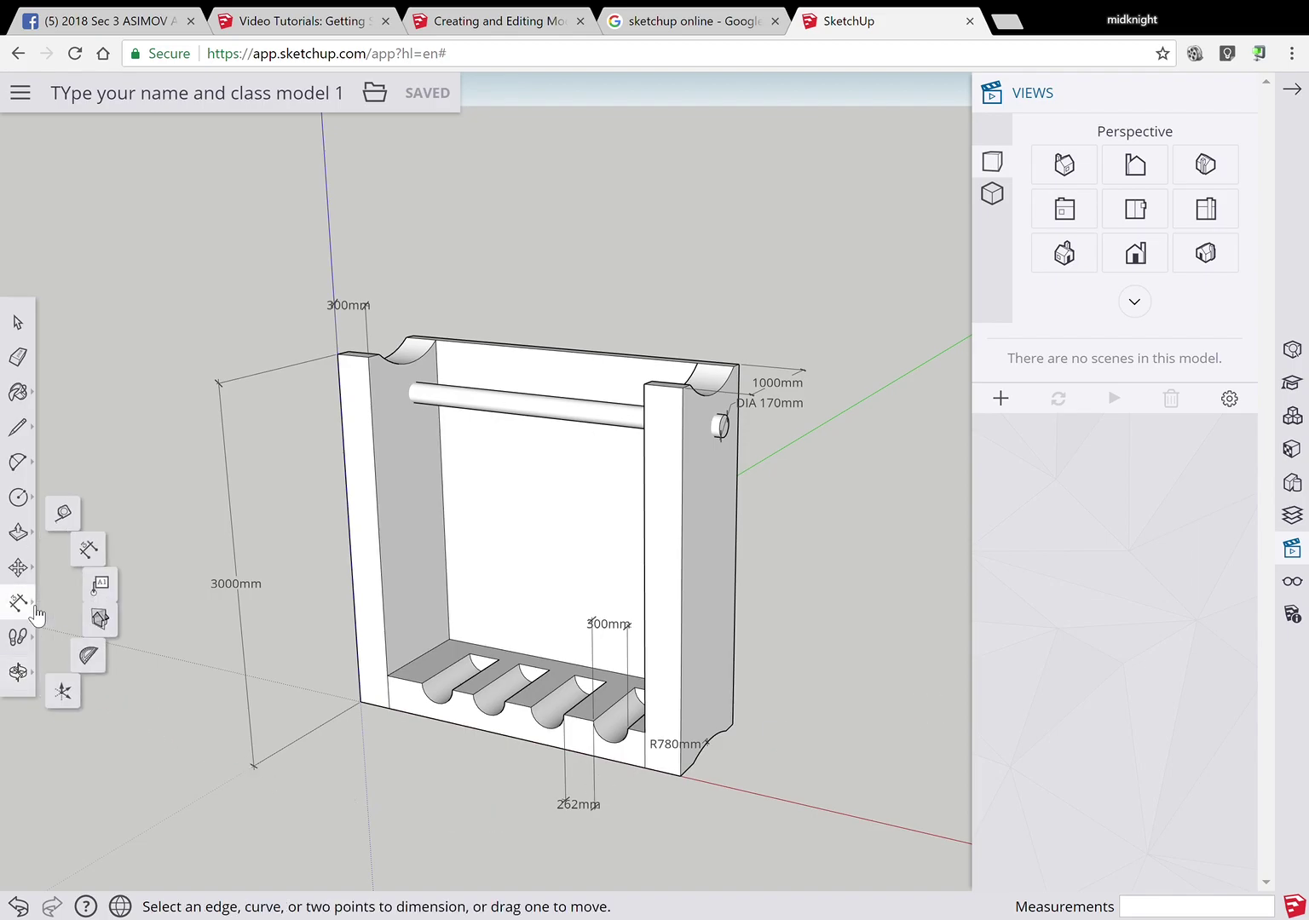
left_click(111, 583)
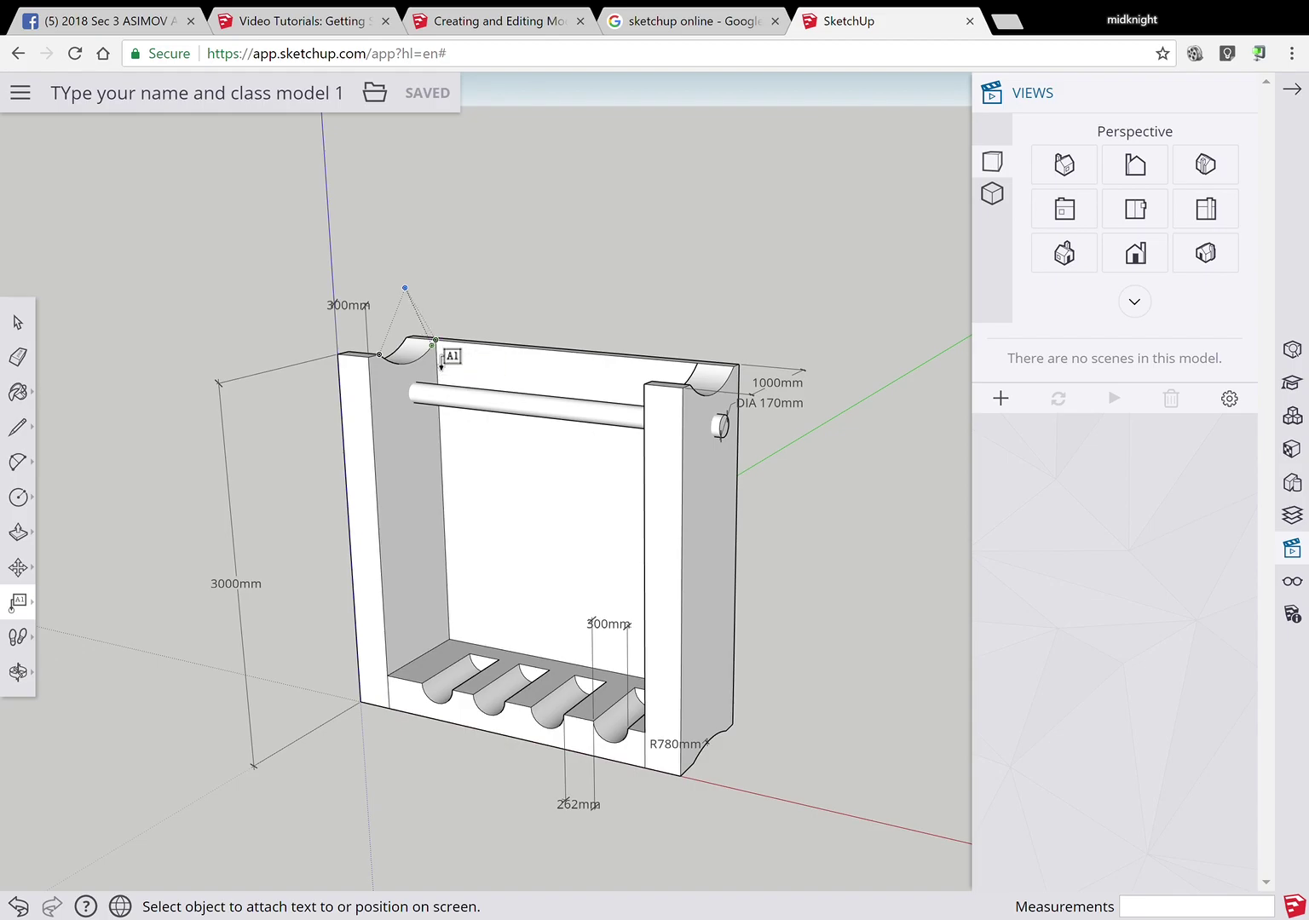
left_click(440, 357)
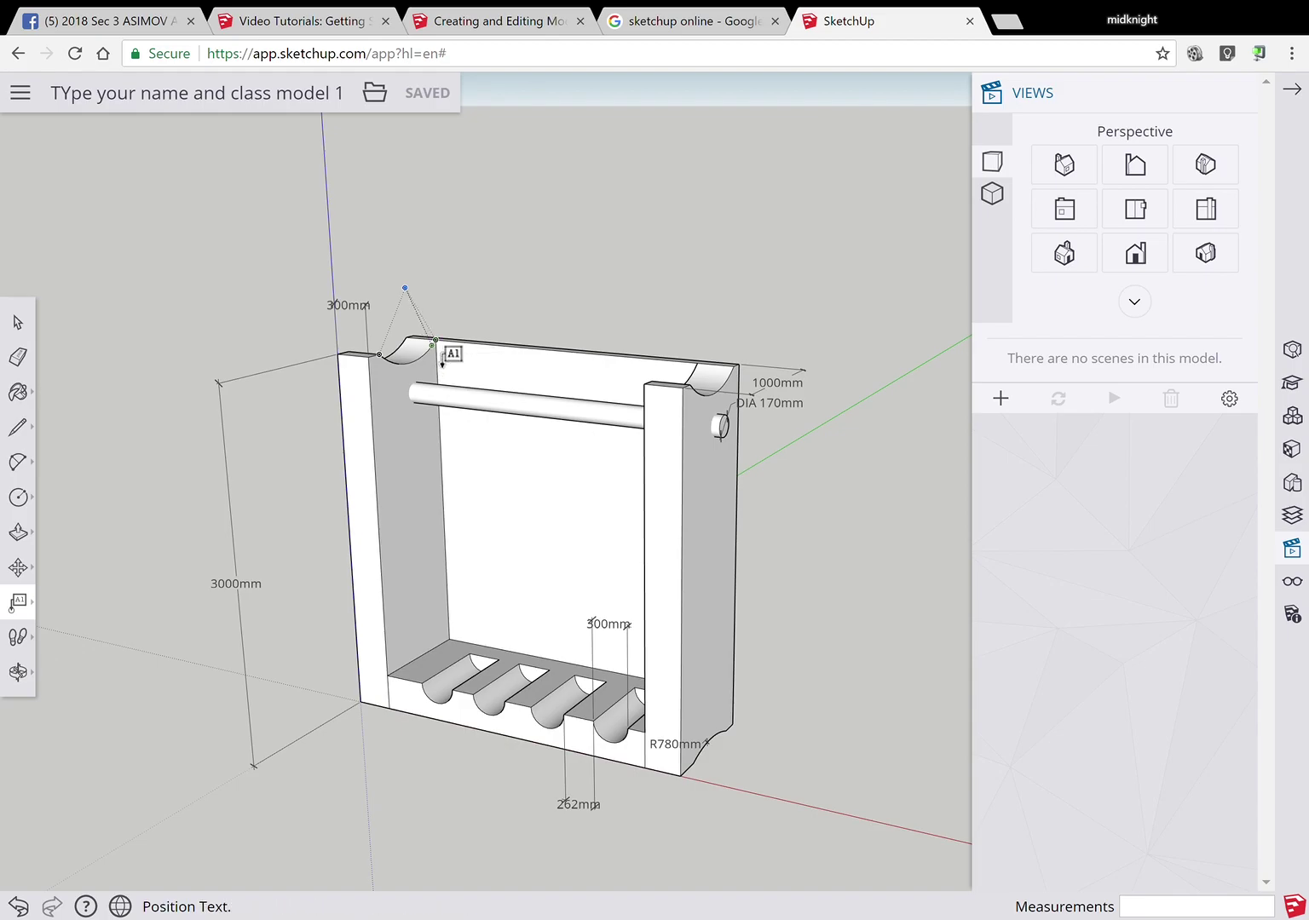
left_click(476, 262)
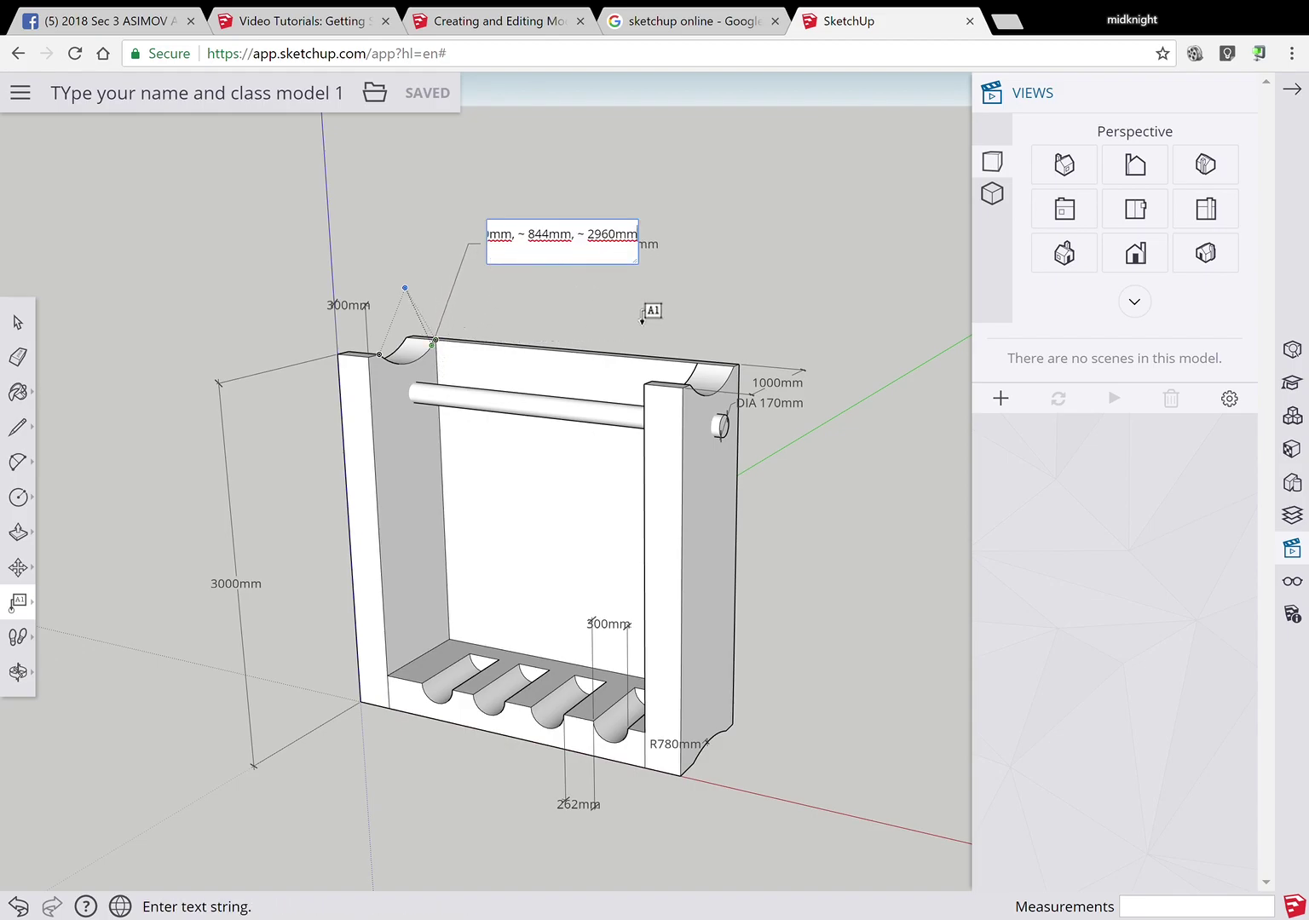
type("YOUR")
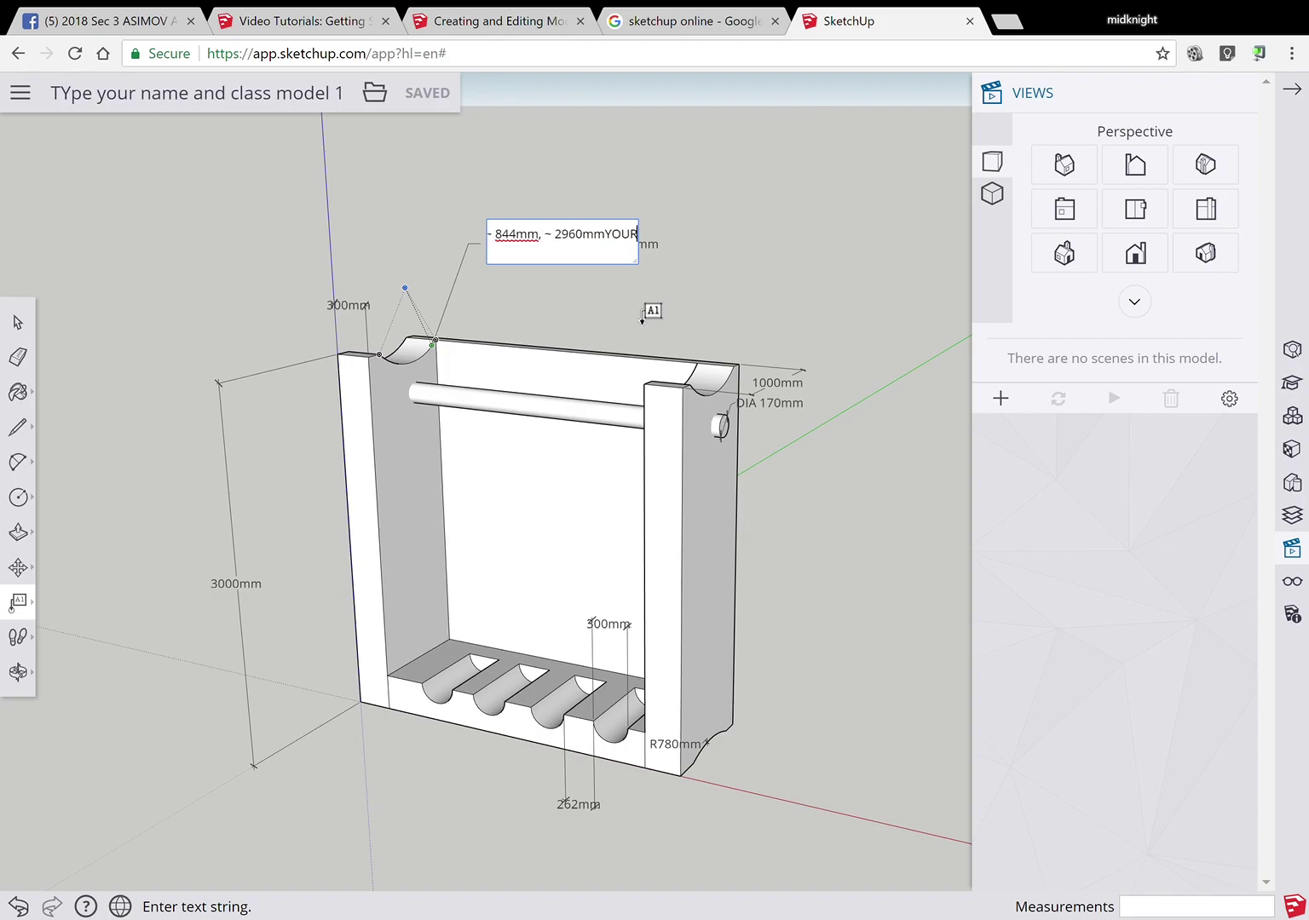
key("BackSpace")
key("BackSpace")
key("BackSpace")
key("BackSpace")
key("BackSpace")
key("BackSpace")
key("BackSpace")
key("BackSpace")
key("BackSpace")
key("BackSpace")
key("BackSpace")
key("BackSpace")
key("BackSpace")
key("BackSpace")
key("BackSpace")
key("BackSpace")
key("BackSpace")
key("BackSpace")
key("BackSpace")
key("BackSpace")
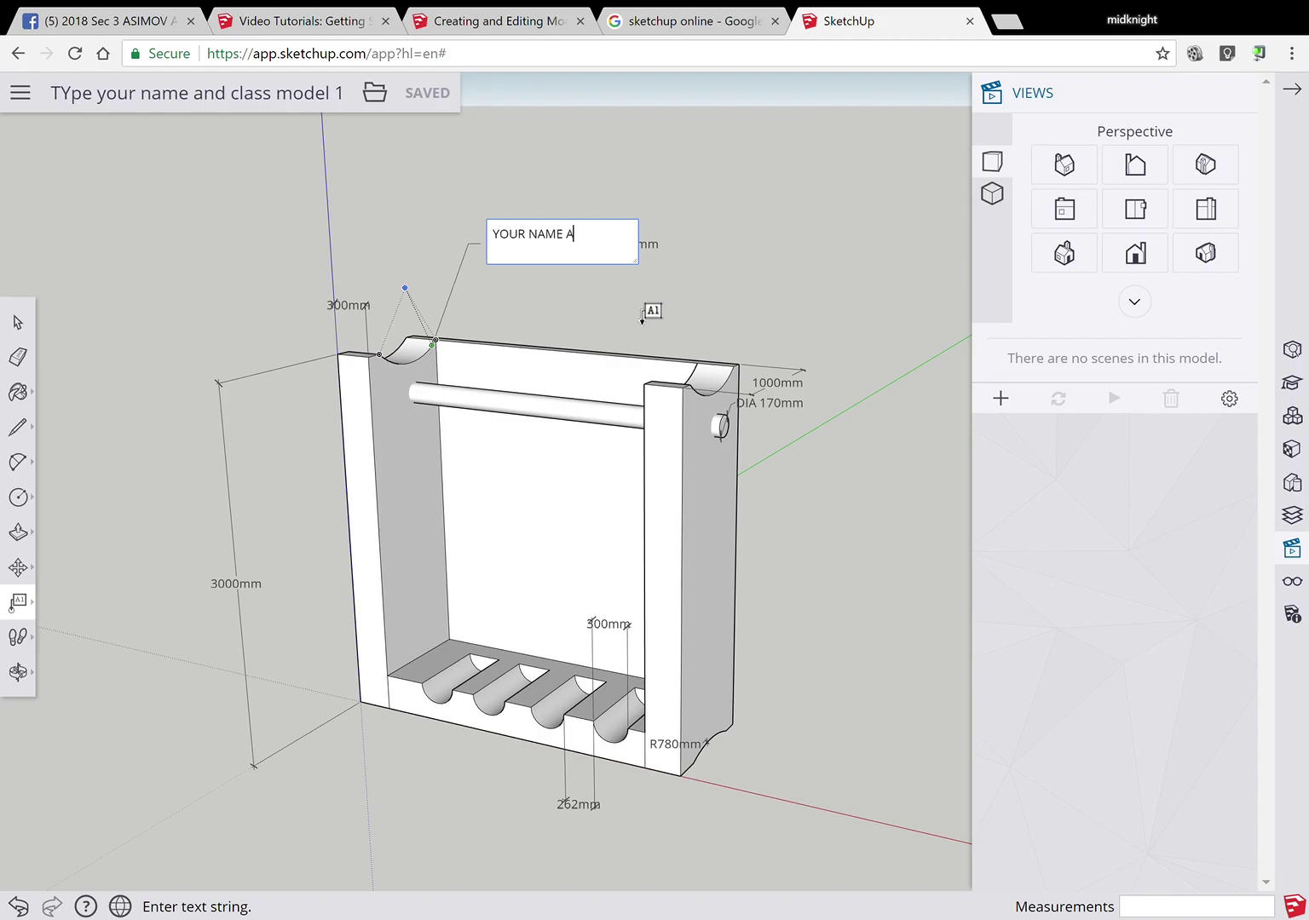
type("YOUR NAME AND CLASS AND")
type(" MODEL 1")
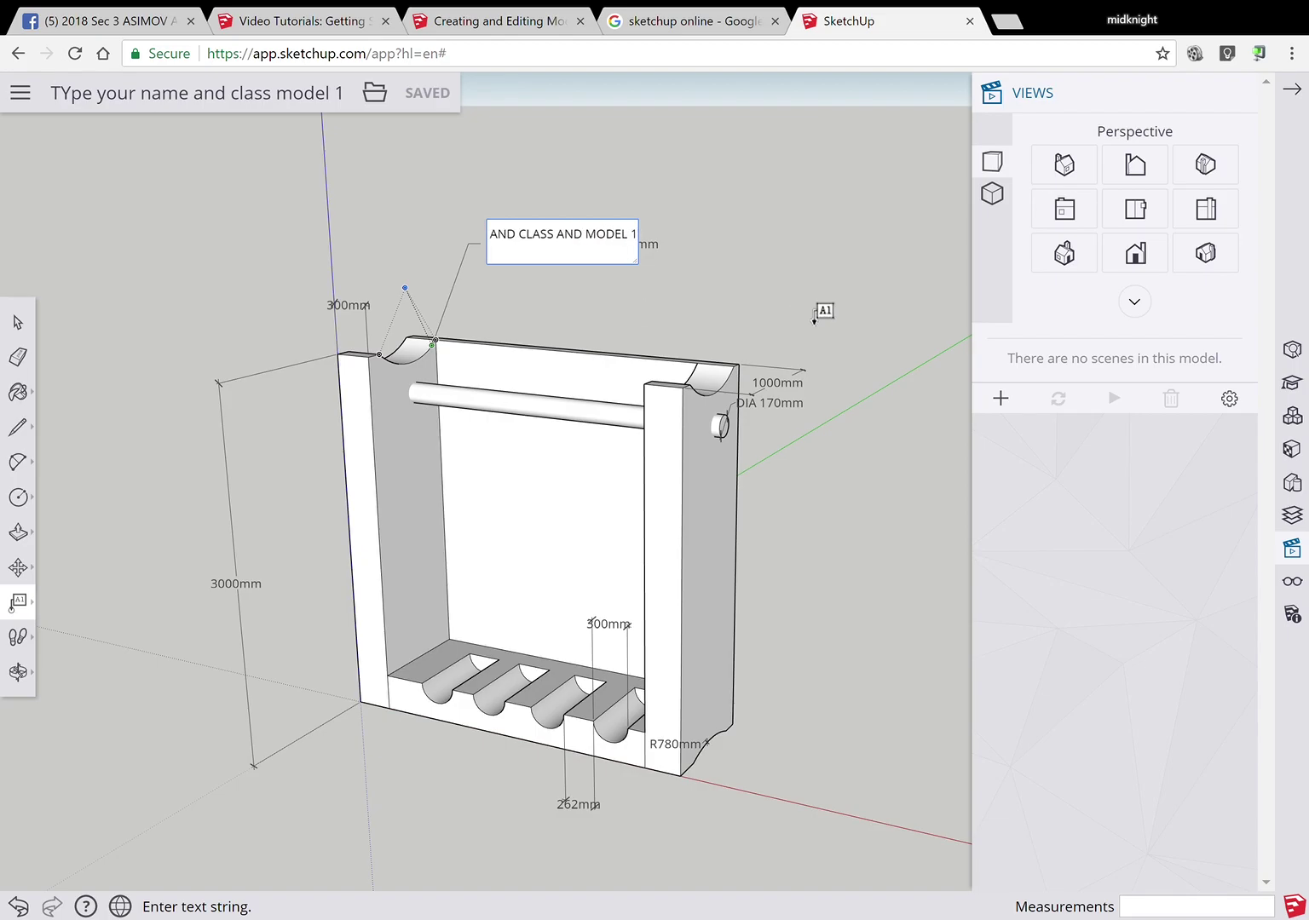
left_click(19, 323)
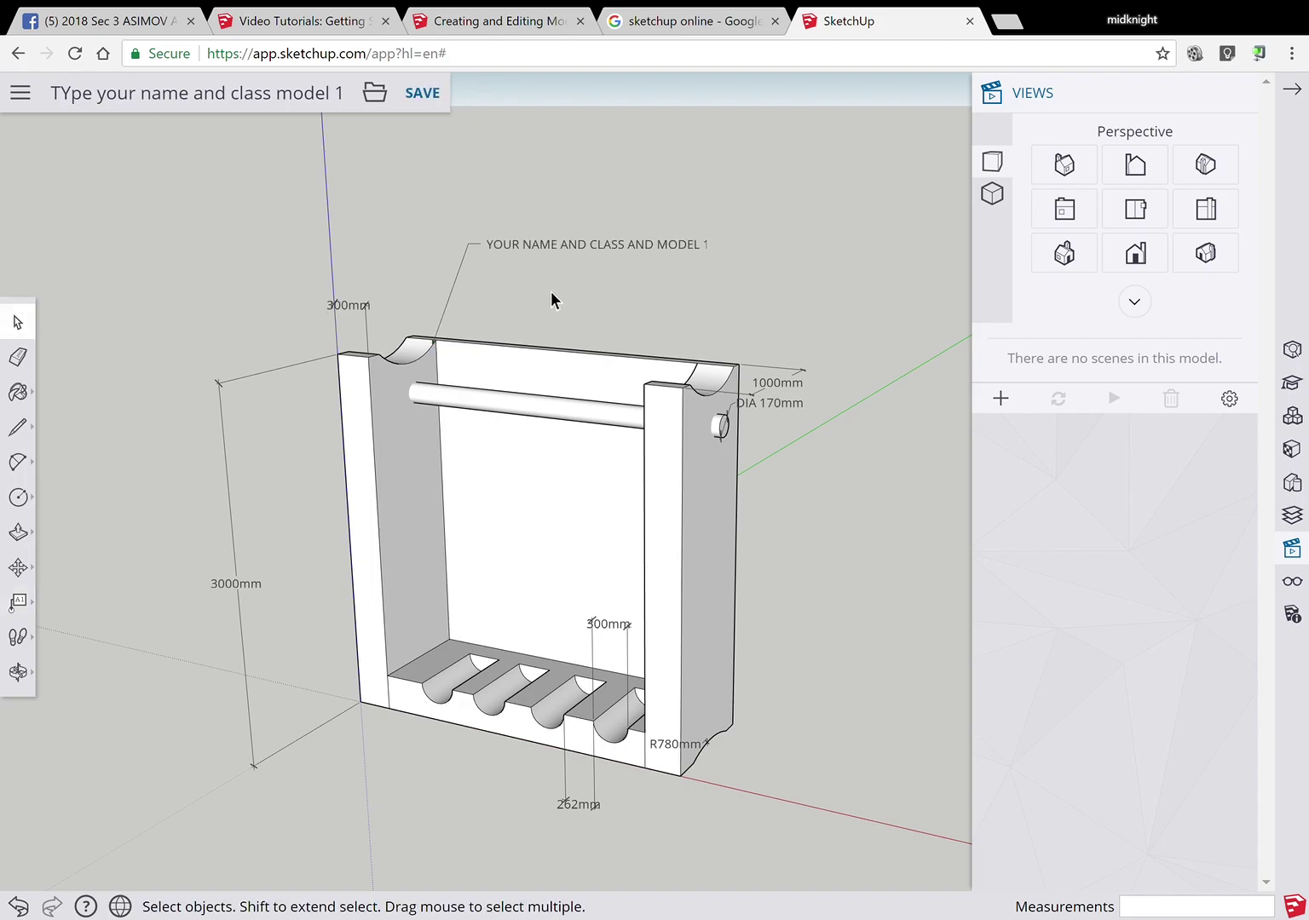